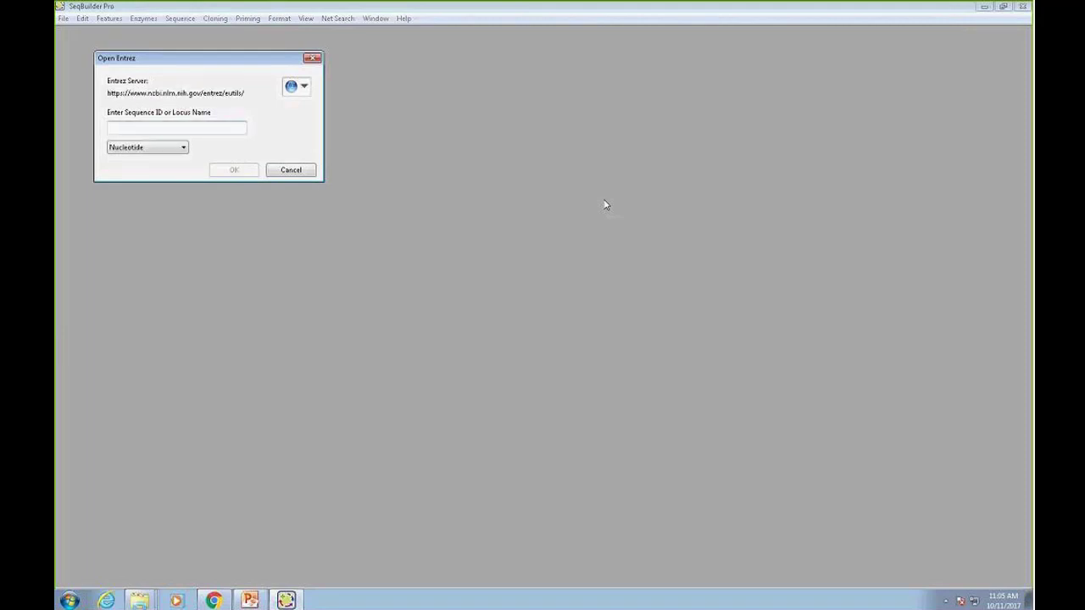
# - Retrieve nucleotide sequence NC_028256 from Entrez and save it in the Demo folder as NC_028256.seq, replacing the existing file
pyautogui.click(203, 128)
pyautogui.write('NC')
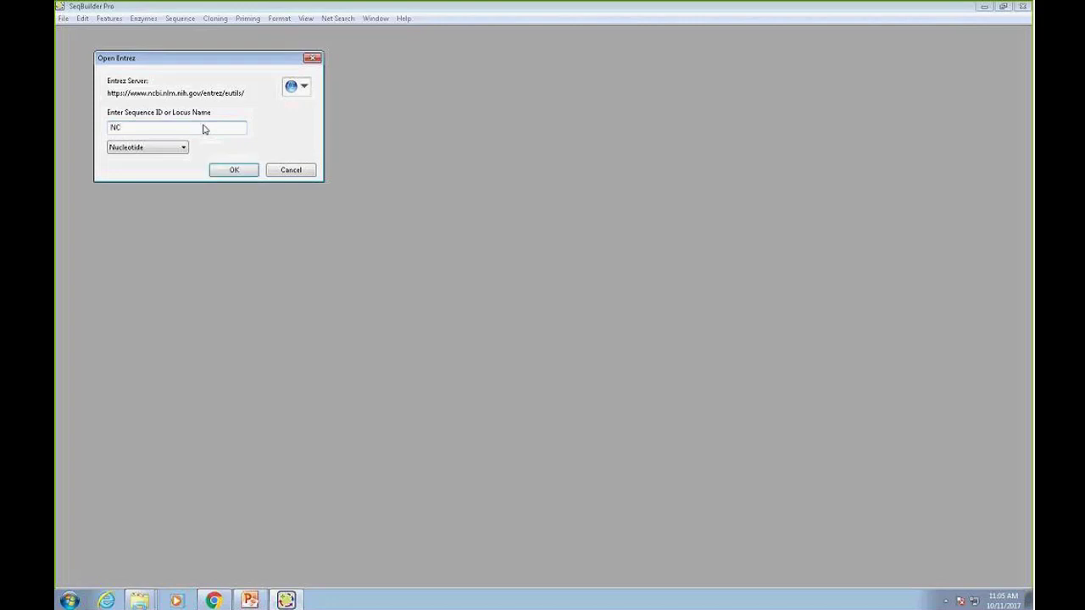
pyautogui.write('_028256')
pyautogui.click(240, 171)
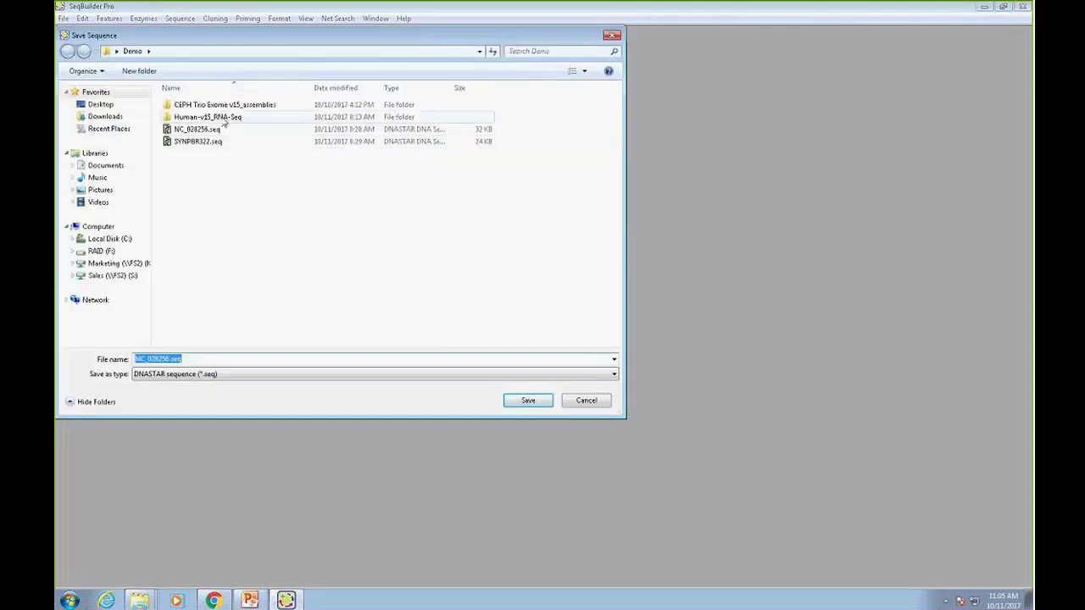
pyautogui.click(506, 402)
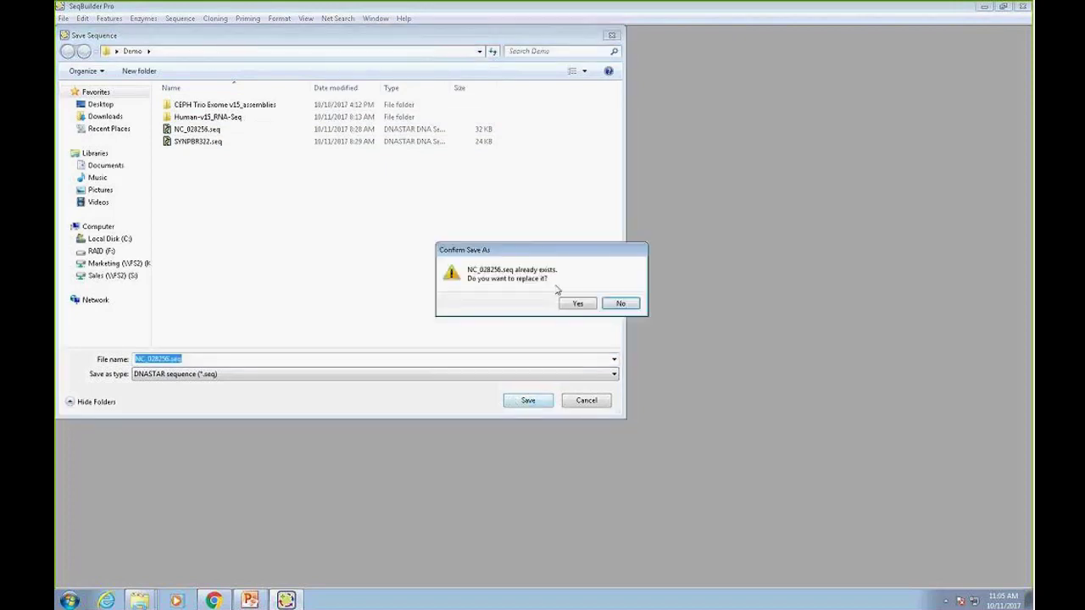
pyautogui.click(571, 306)
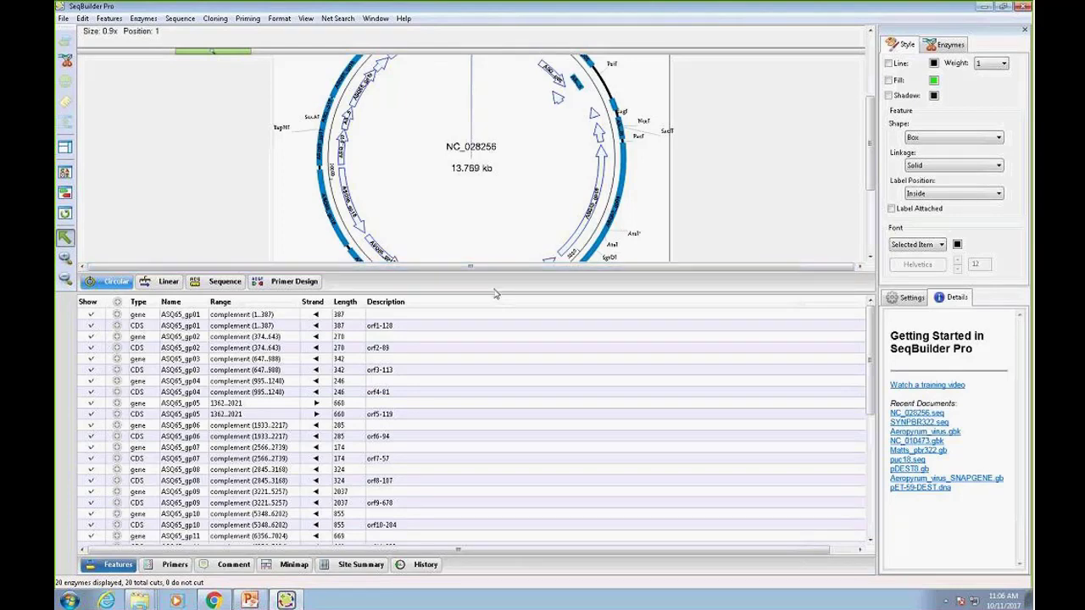
# - Enlarge the upper pane and look through the Linear, Sequence and Primer Design views, returning to Circular
pyautogui.moveTo(494, 292); pyautogui.dragTo(510, 387)
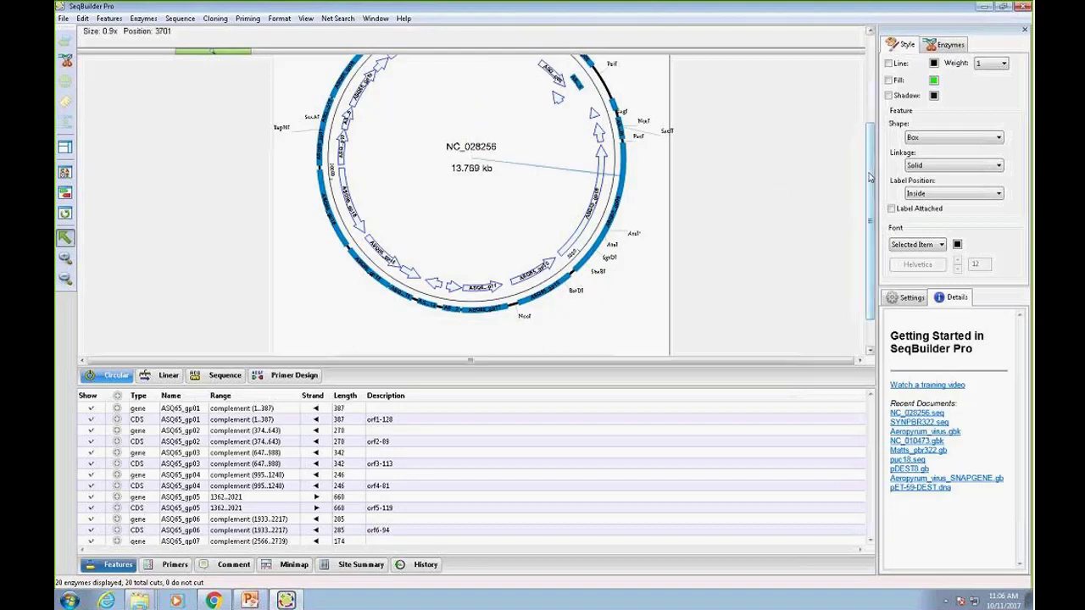
pyautogui.moveTo(871, 177); pyautogui.dragTo(860, 142)
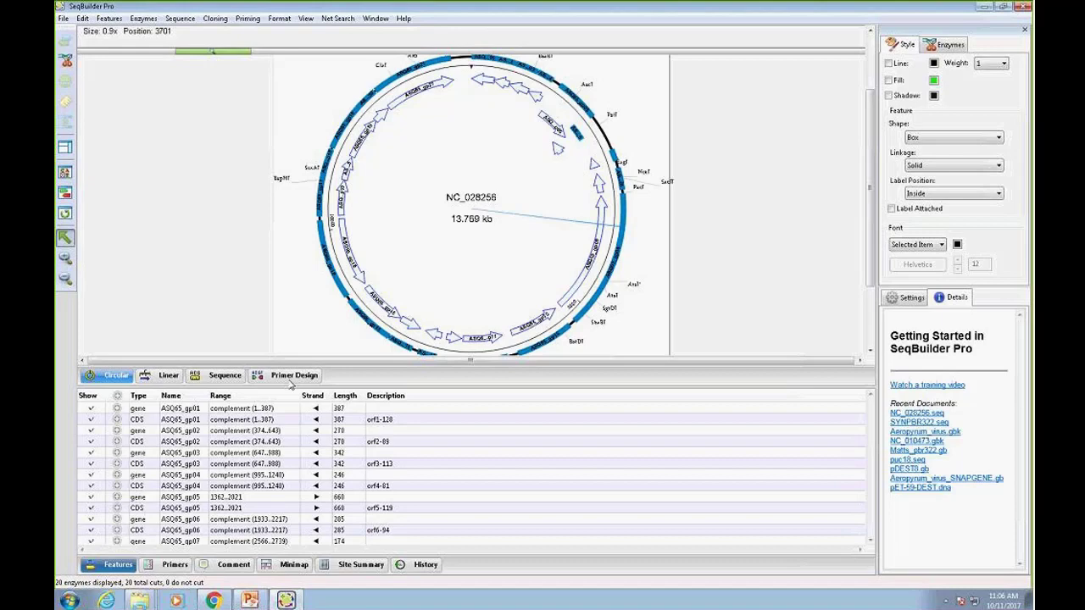
pyautogui.click(168, 377)
pyautogui.click(212, 381)
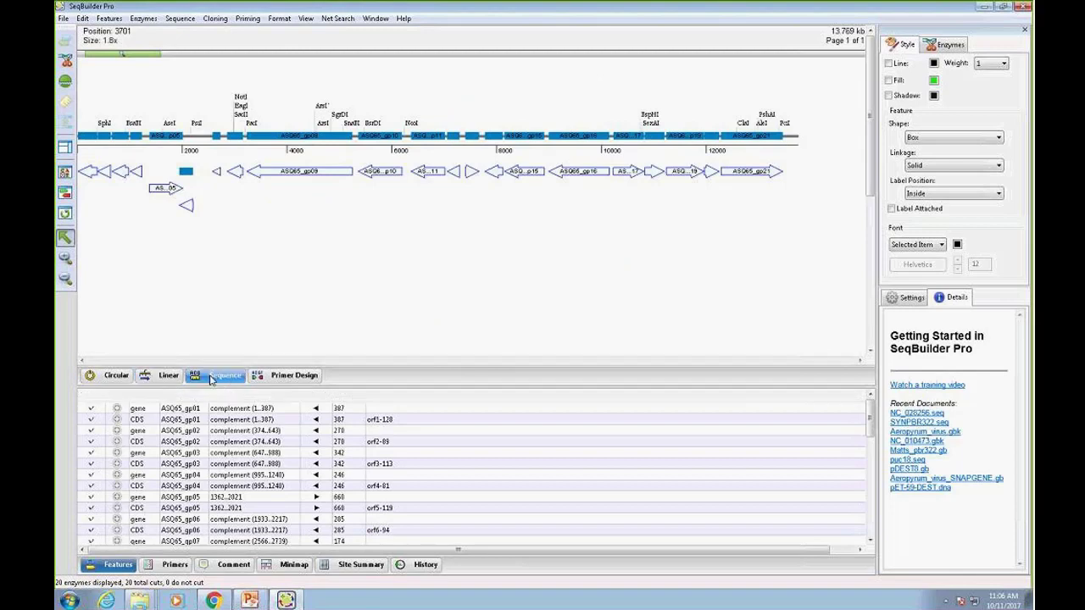
pyautogui.click(270, 378)
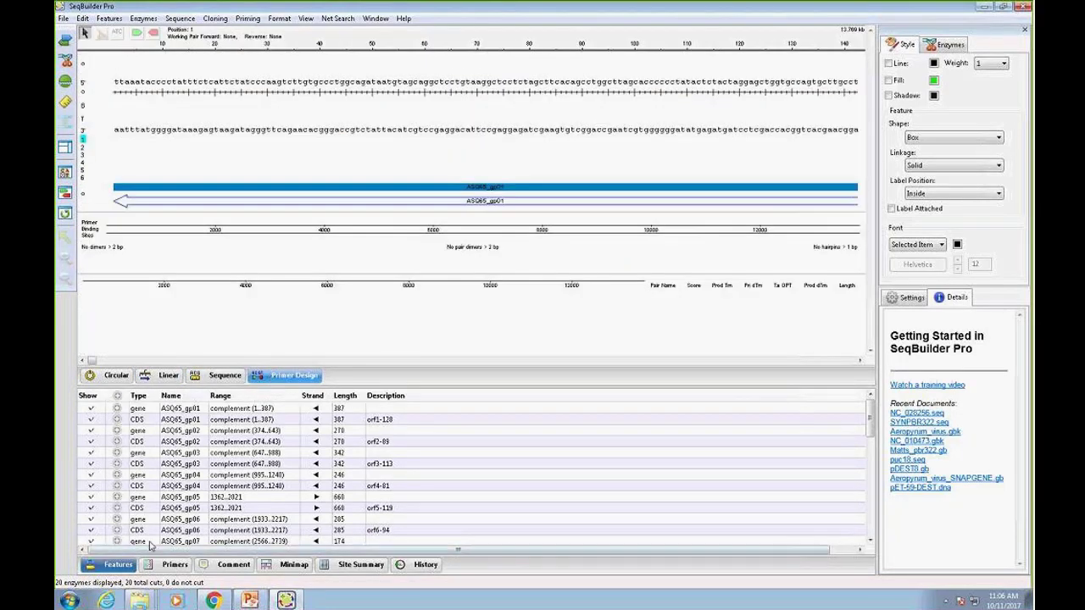
pyautogui.click(222, 378)
pyautogui.click(169, 376)
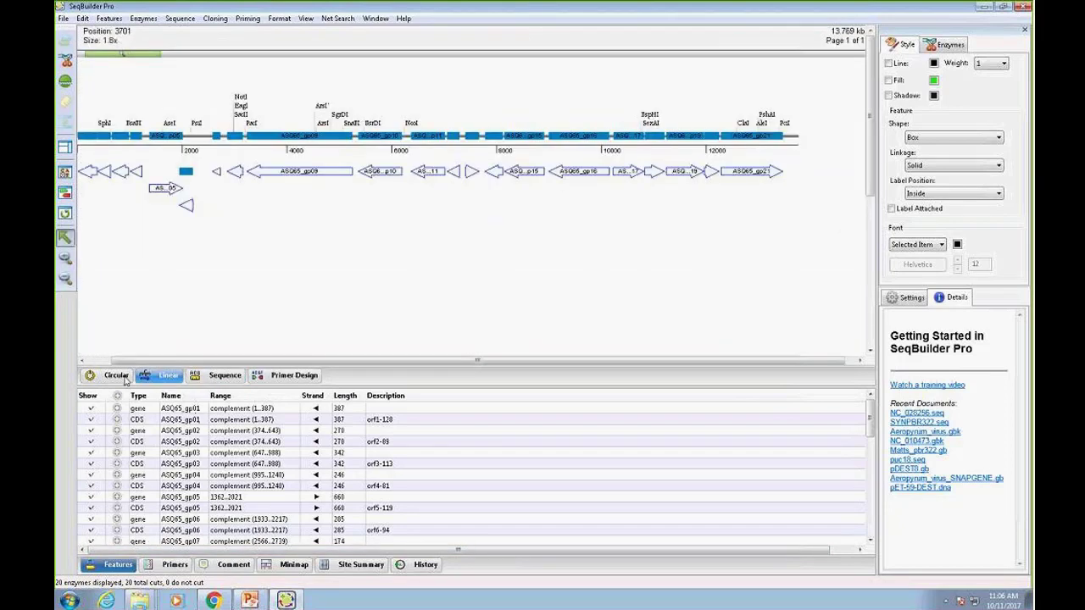
pyautogui.click(115, 377)
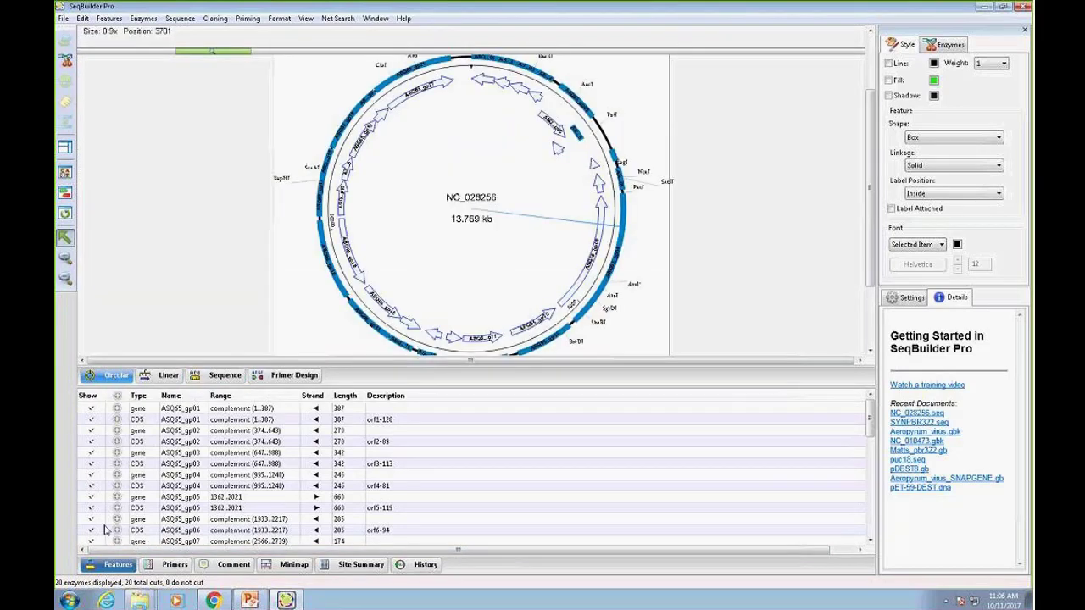
# - Look through the Primers, Comment, Minimap and Site Summary views in the lower pane, returning to Features
pyautogui.click(174, 566)
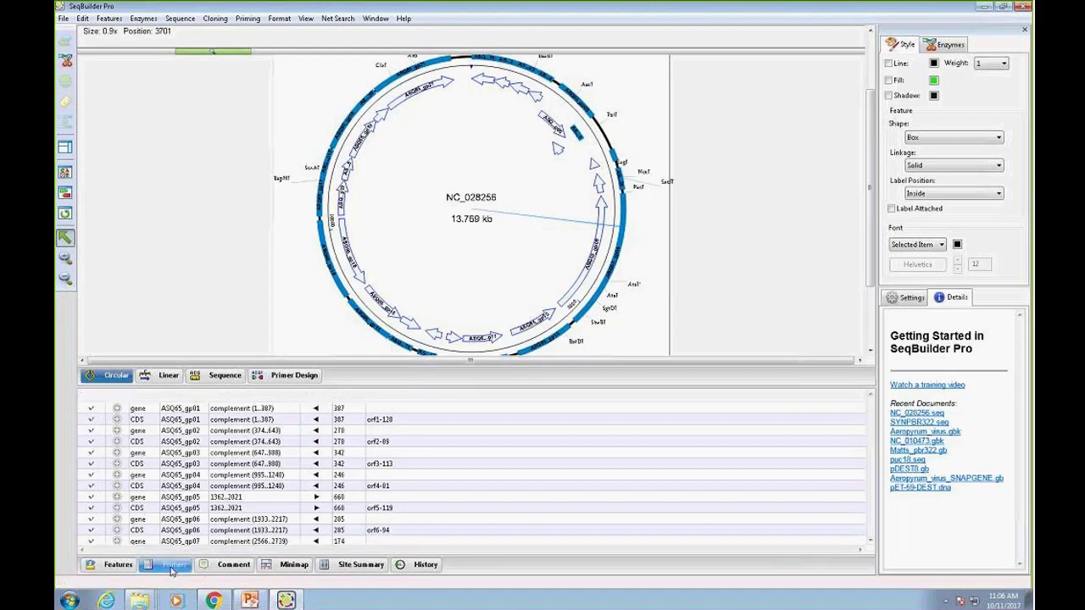
pyautogui.click(235, 566)
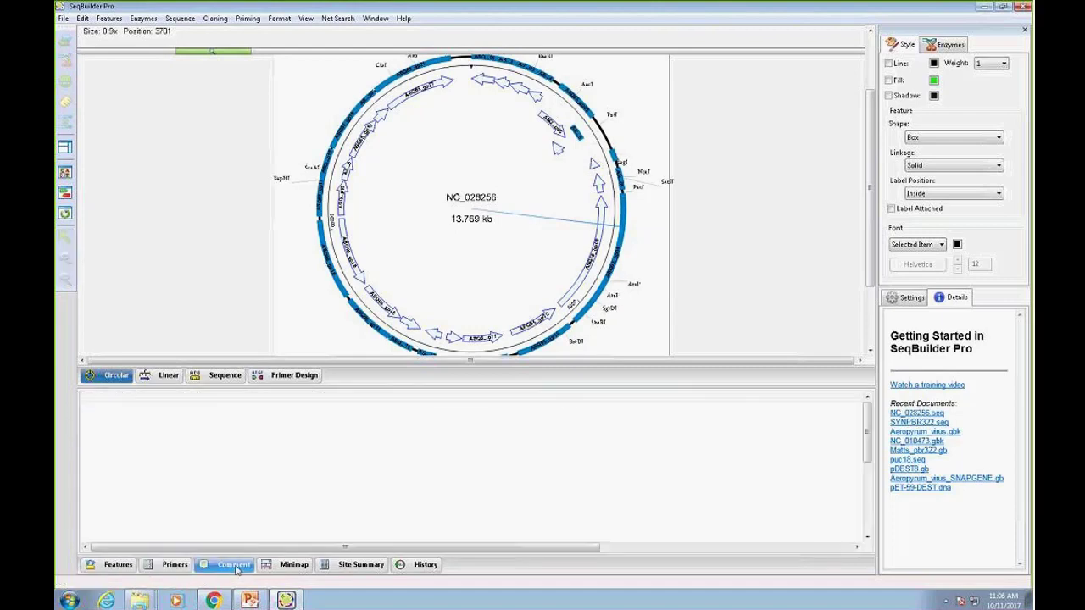
pyautogui.click(290, 566)
pyautogui.click(346, 567)
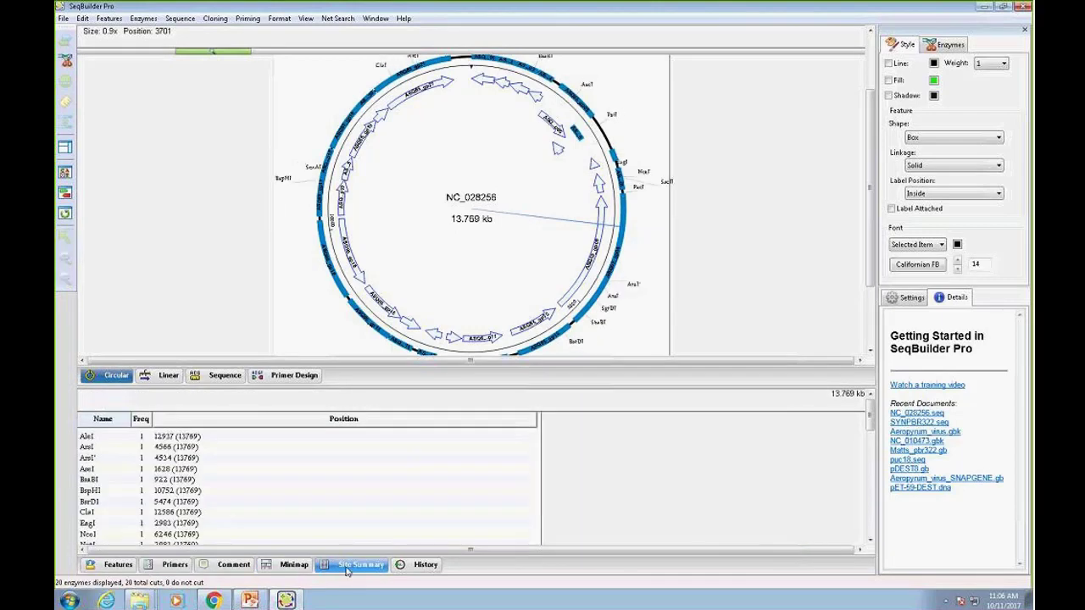
pyautogui.click(288, 566)
pyautogui.click(230, 566)
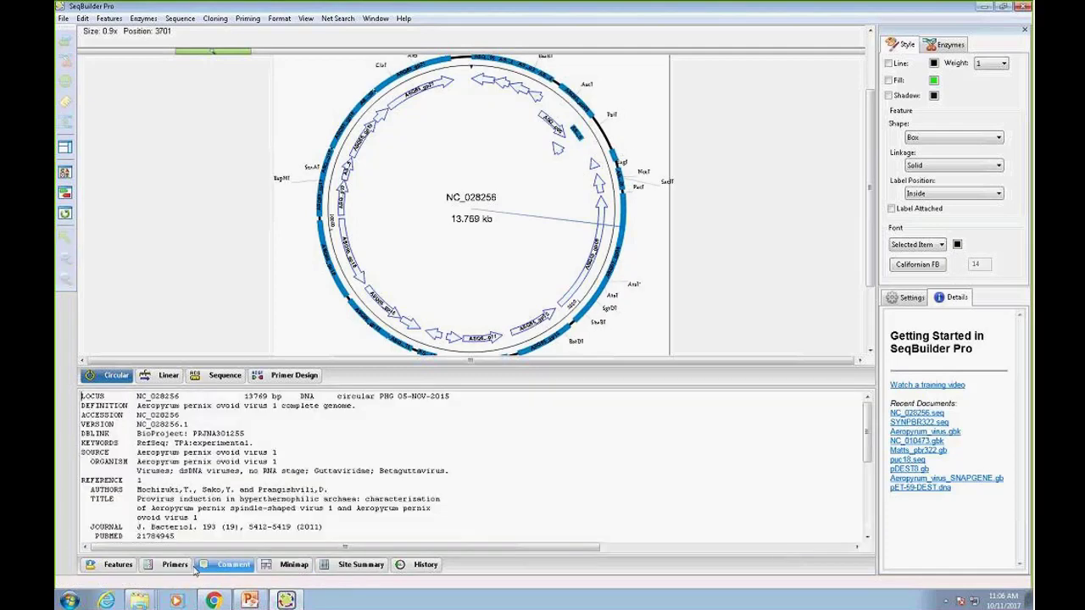
pyautogui.click(174, 565)
pyautogui.click(118, 565)
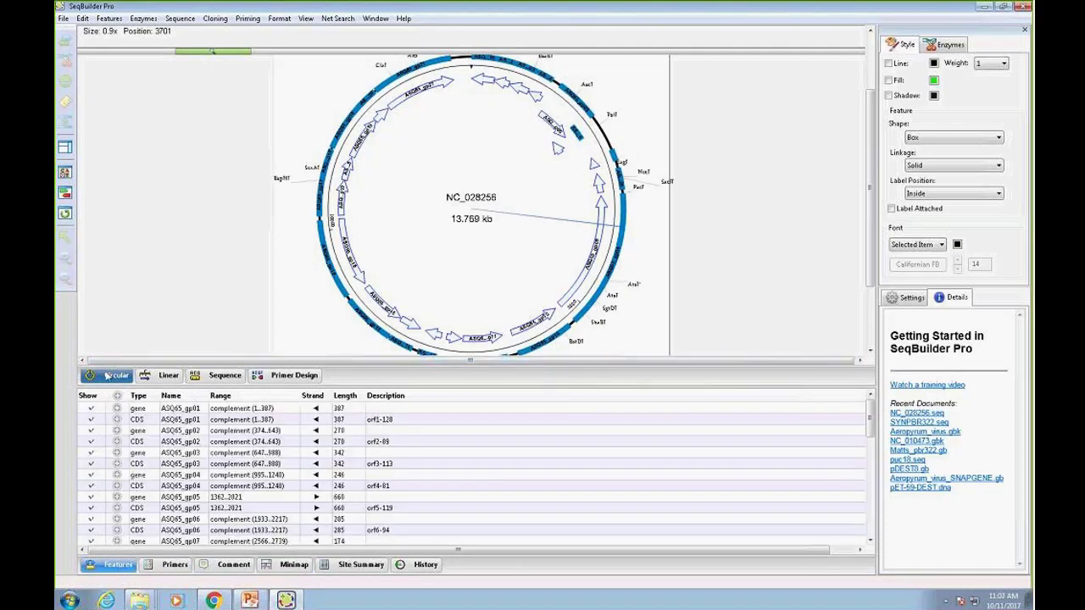
# - Reorder the upper pane so Circular follows Primer Design, and display the Linear view above the Primers view
pyautogui.click(118, 378)
pyautogui.moveTo(117, 379); pyautogui.dragTo(352, 380)
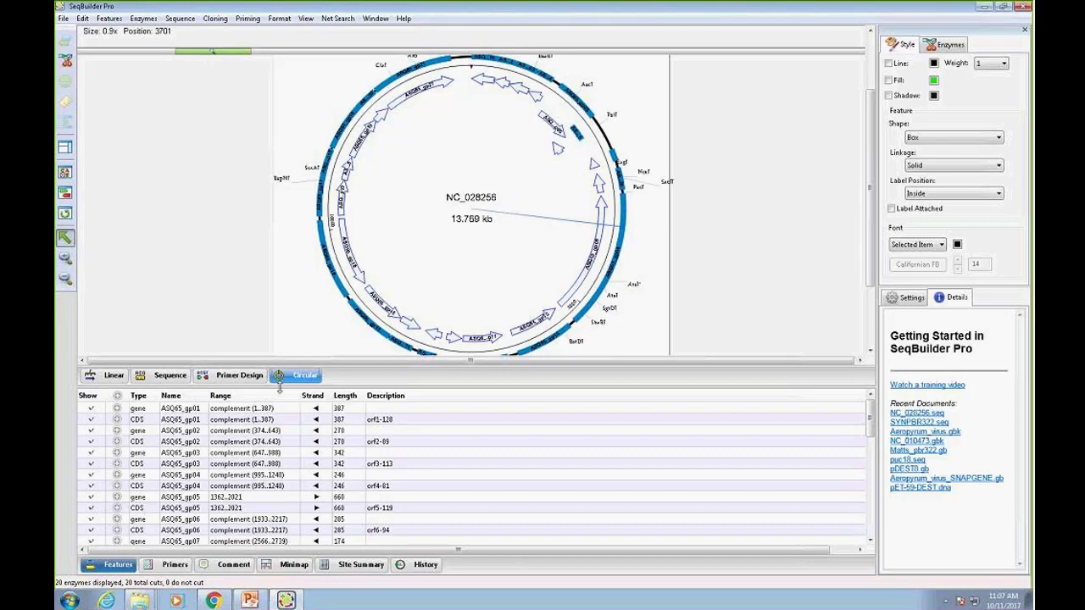
pyautogui.click(178, 566)
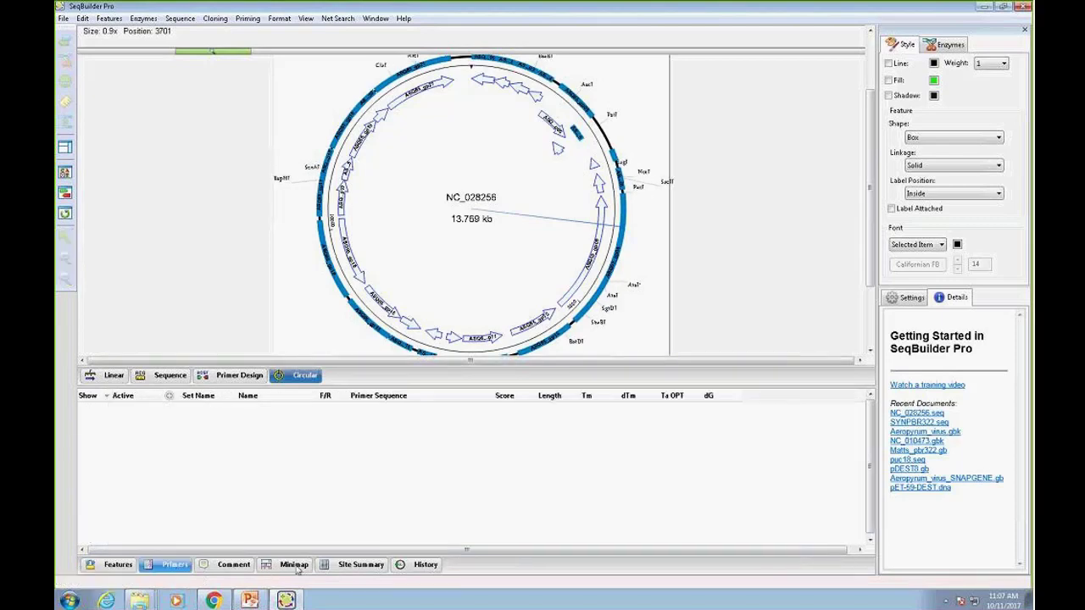
pyautogui.click(103, 378)
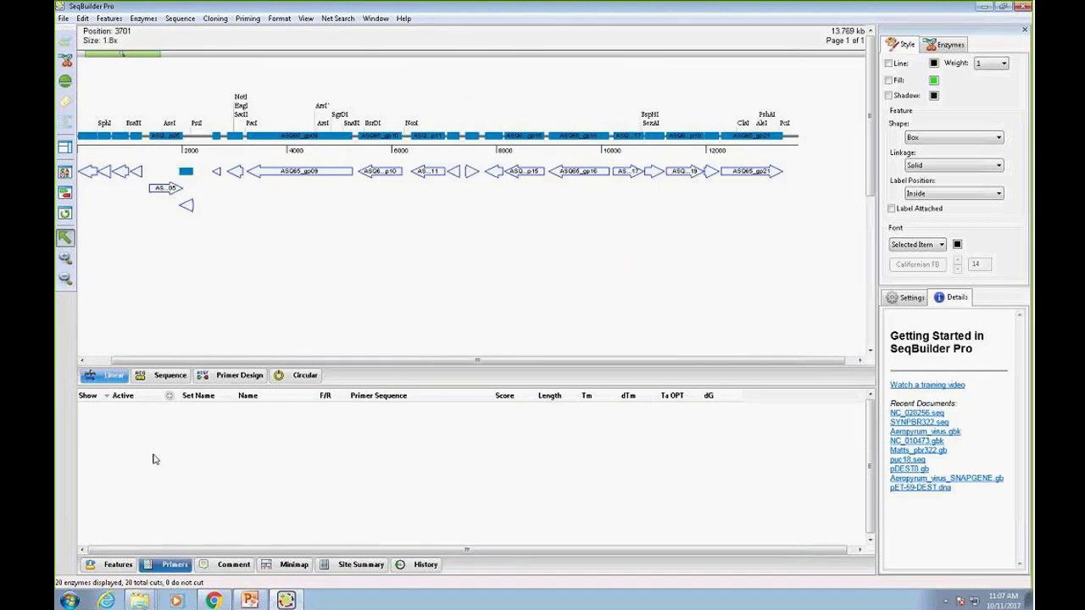
# - Move the Sequence view into the lower pane after History and display the Circular view above it
pyautogui.click(170, 378)
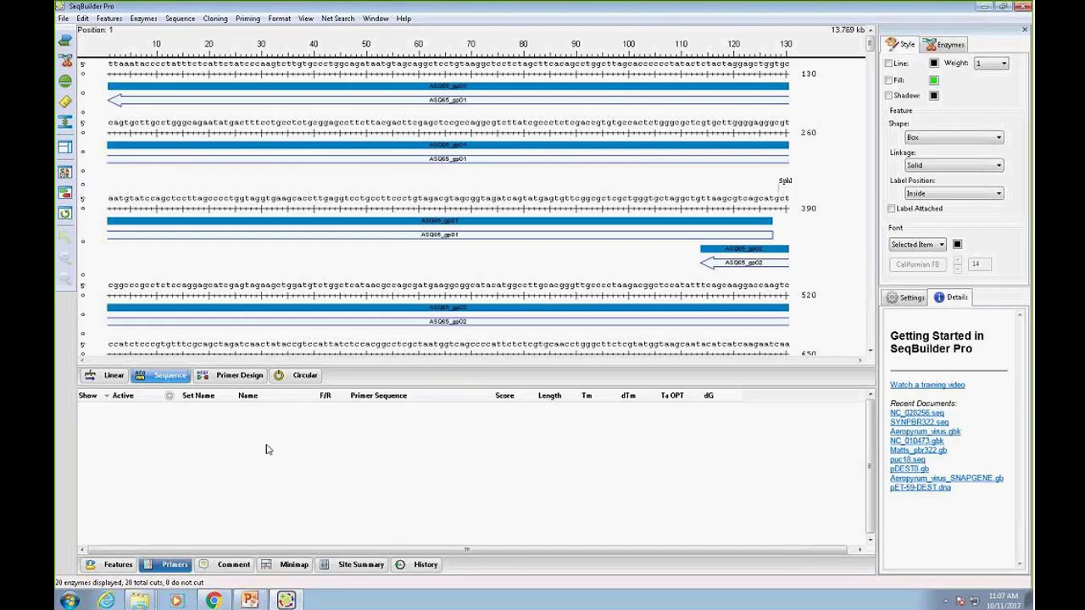
pyautogui.moveTo(455, 555); pyautogui.dragTo(472, 570)
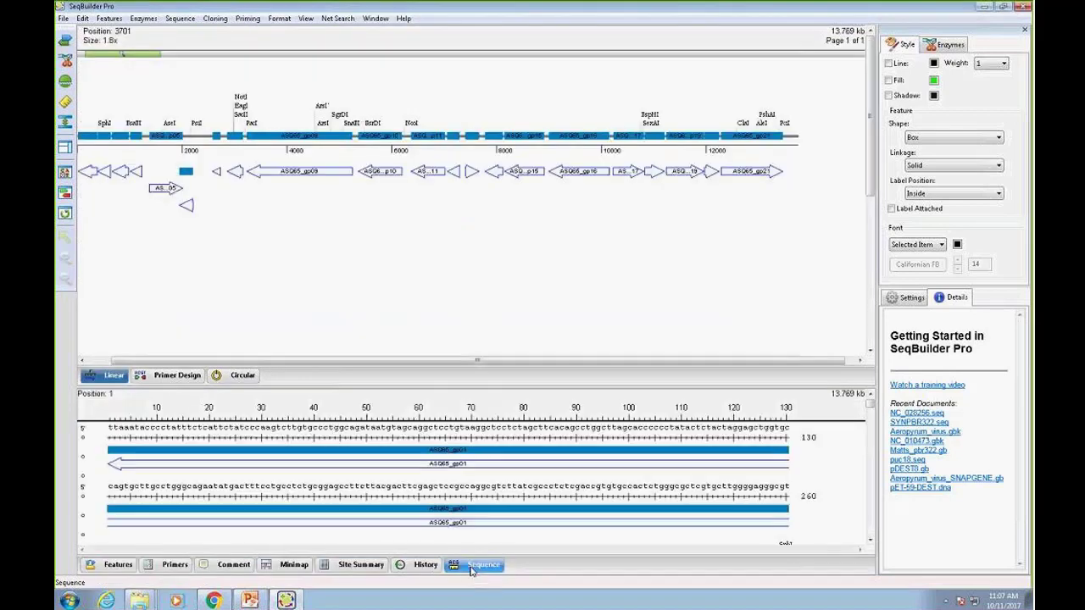
pyautogui.click(240, 376)
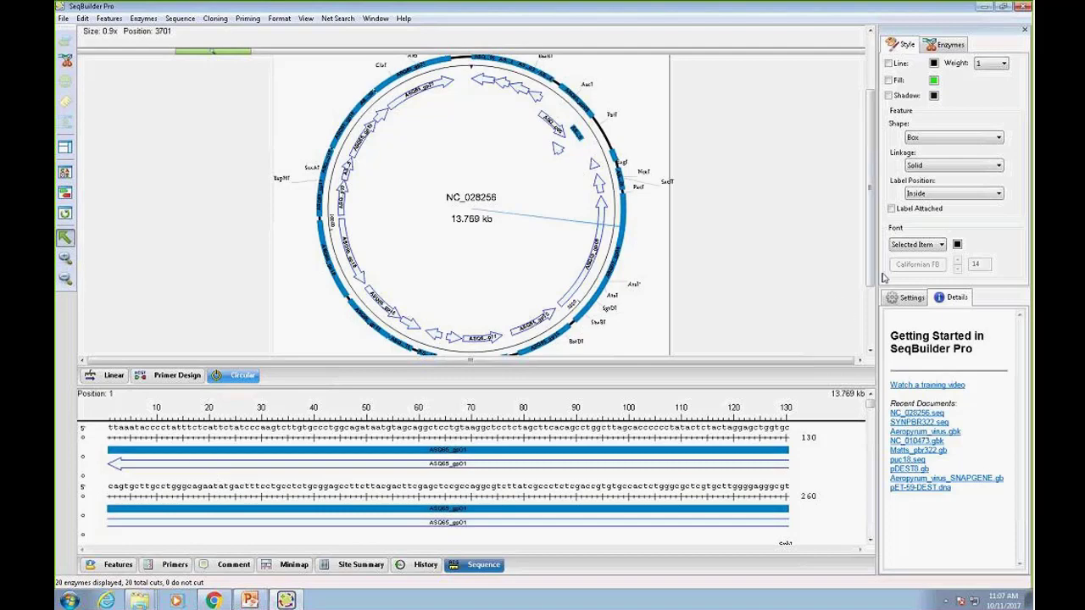
# - Widen the side panels, and remove the window split so the Circular view fills the single main pane
pyautogui.moveTo(878, 312); pyautogui.dragTo(748, 319)
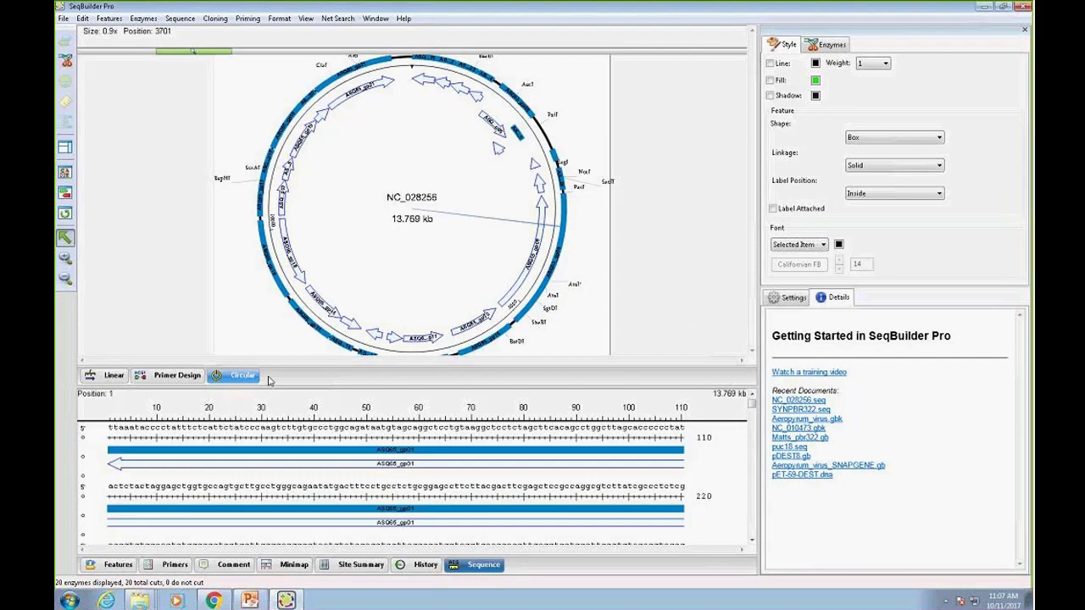
pyautogui.click(306, 19)
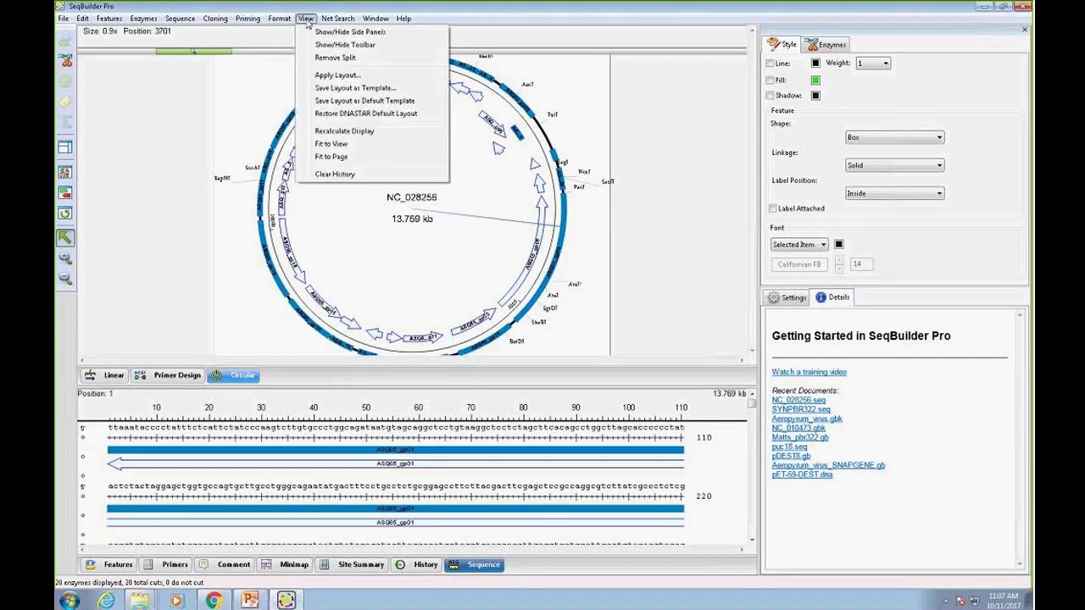
pyautogui.click(335, 56)
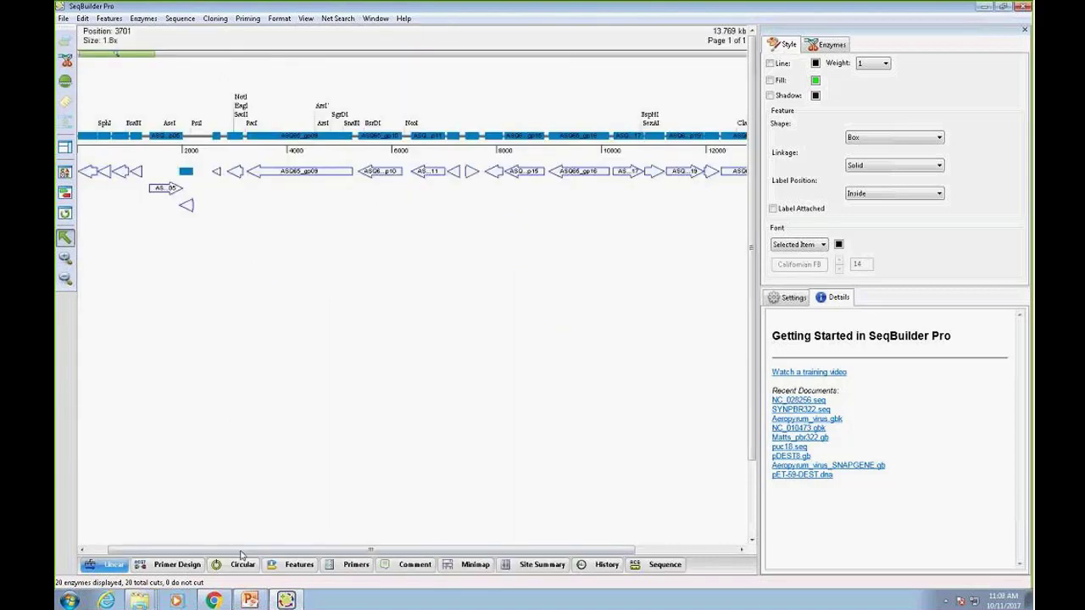
pyautogui.click(241, 565)
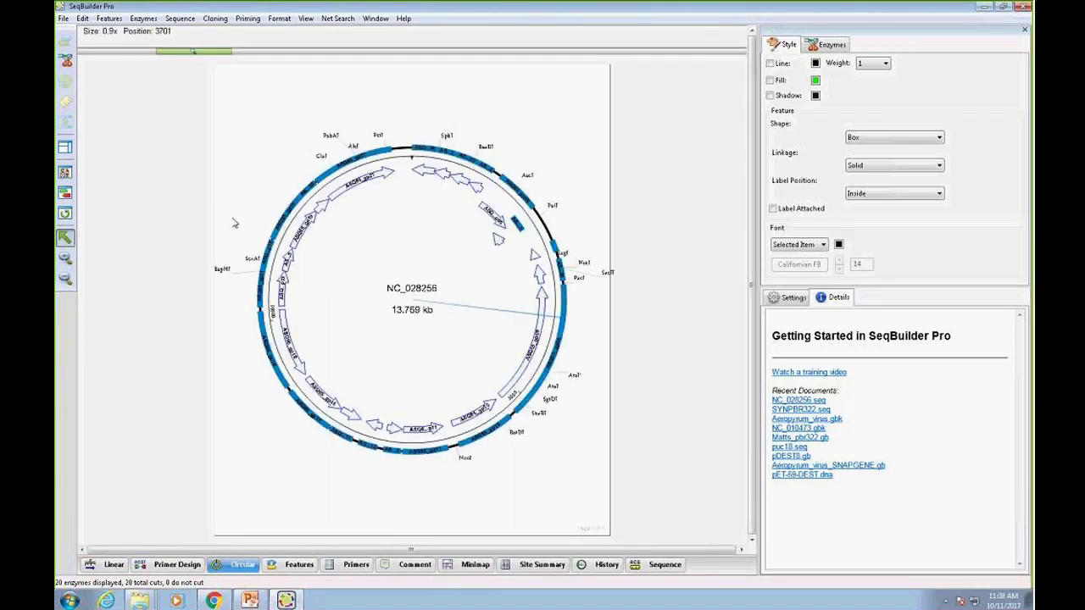
# - Set the circular map's zoom to 1.2x and narrow the side panels to give the map more room
pyautogui.moveTo(217, 57); pyautogui.dragTo(255, 58)
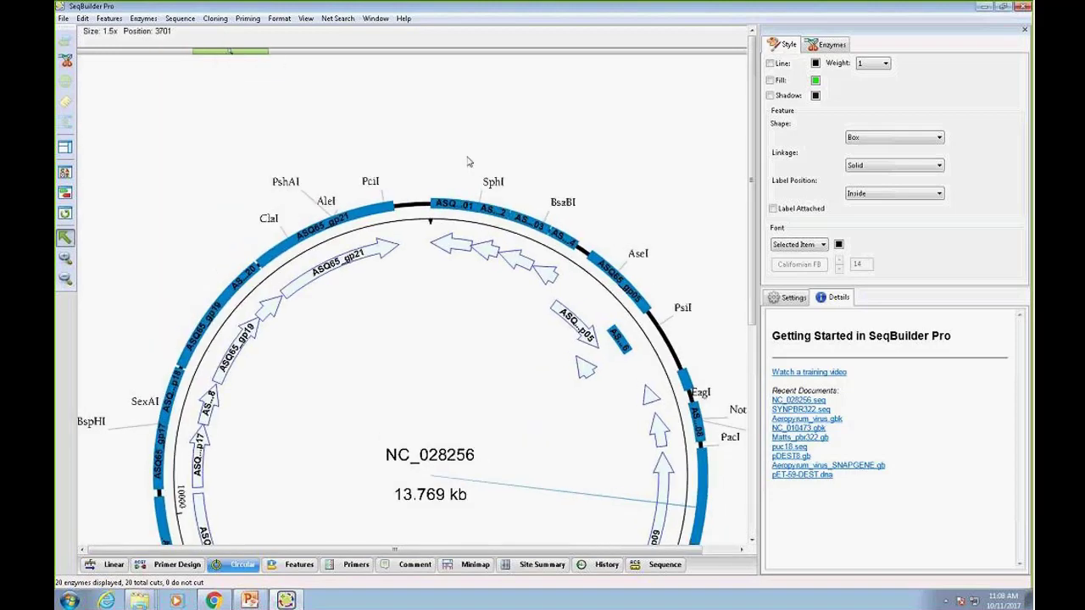
pyautogui.moveTo(761, 392); pyautogui.dragTo(844, 301)
pyautogui.moveTo(248, 51)
pyautogui.mouseDown()
pyautogui.moveTo(282, 53)
pyautogui.moveTo(235, 53)
pyautogui.mouseUp()
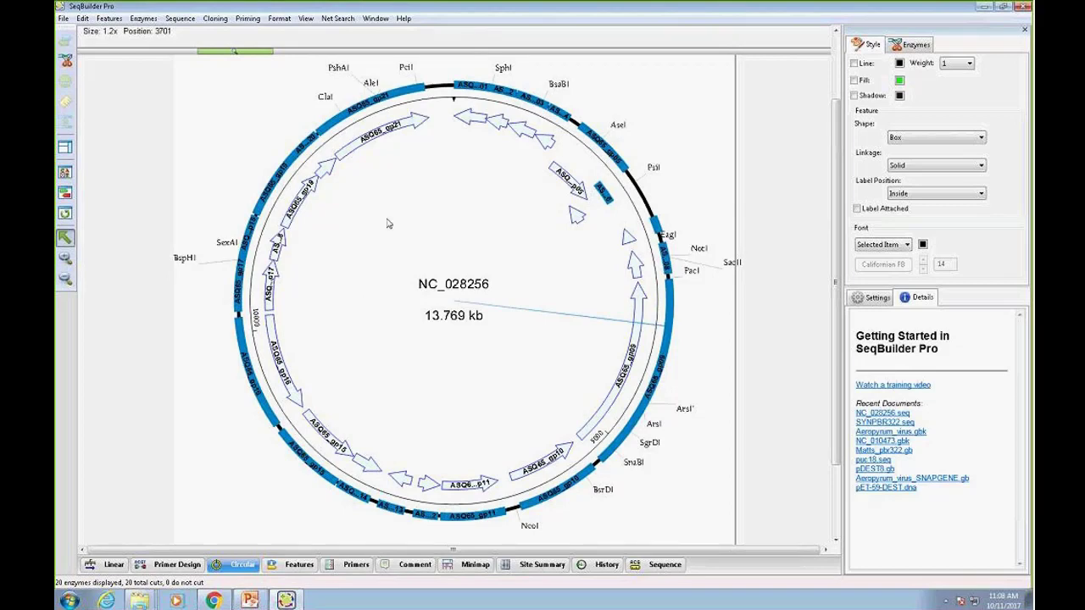
# - Split the main window again and place the Circular view first, ahead of Linear, in the upper pane
pyautogui.click(305, 18)
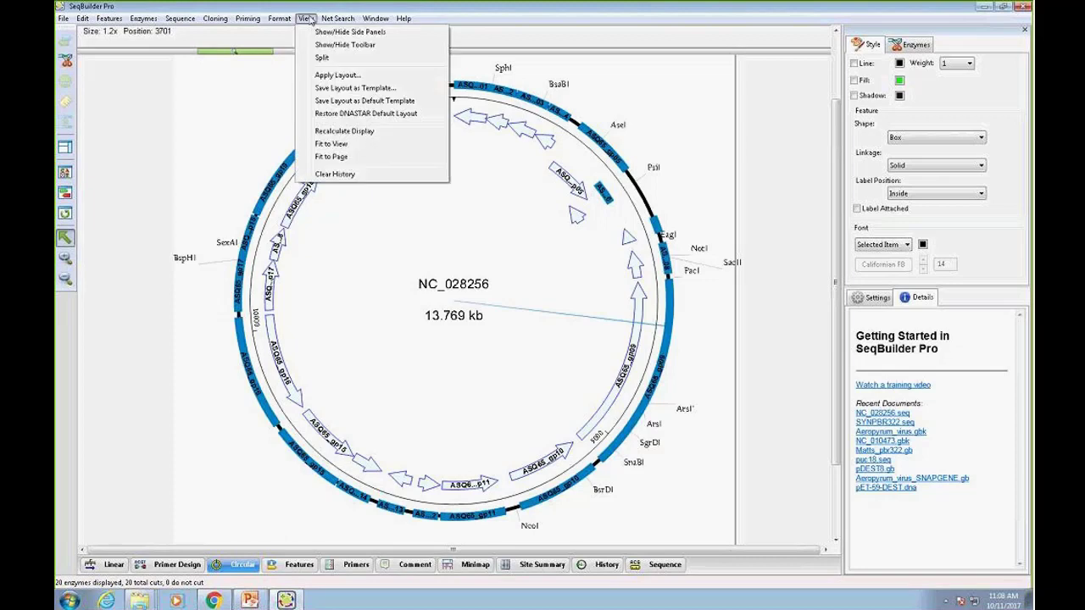
pyautogui.click(324, 57)
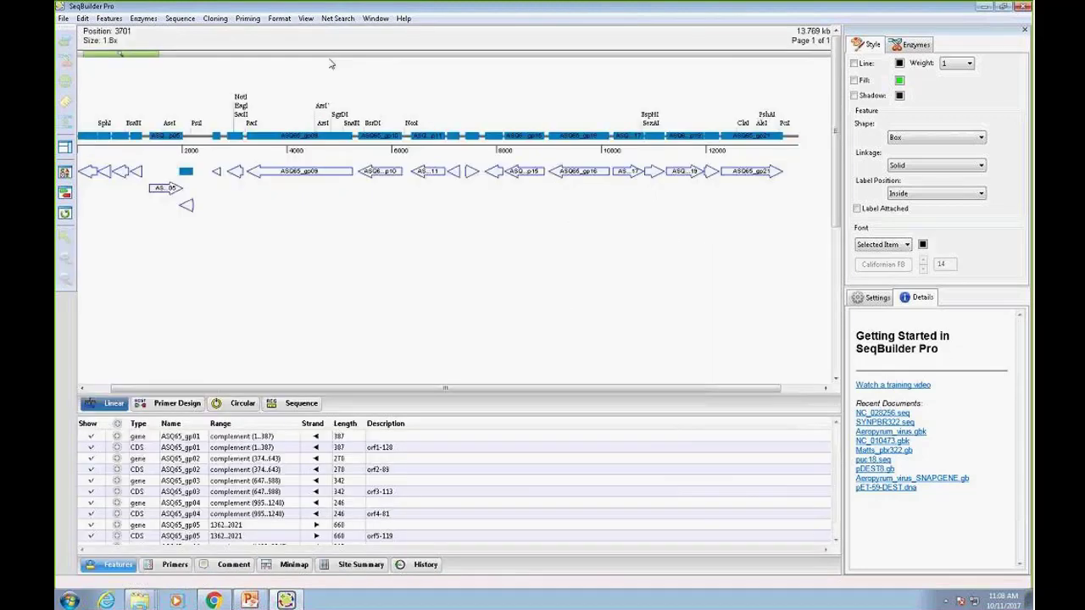
pyautogui.click(230, 403)
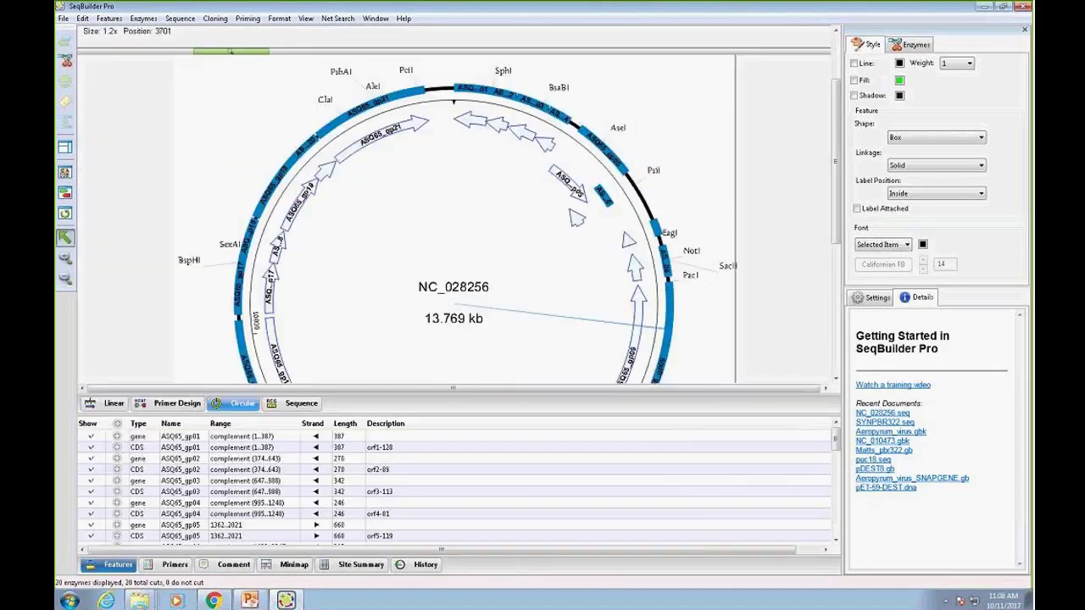
pyautogui.moveTo(204, 410); pyautogui.dragTo(122, 405)
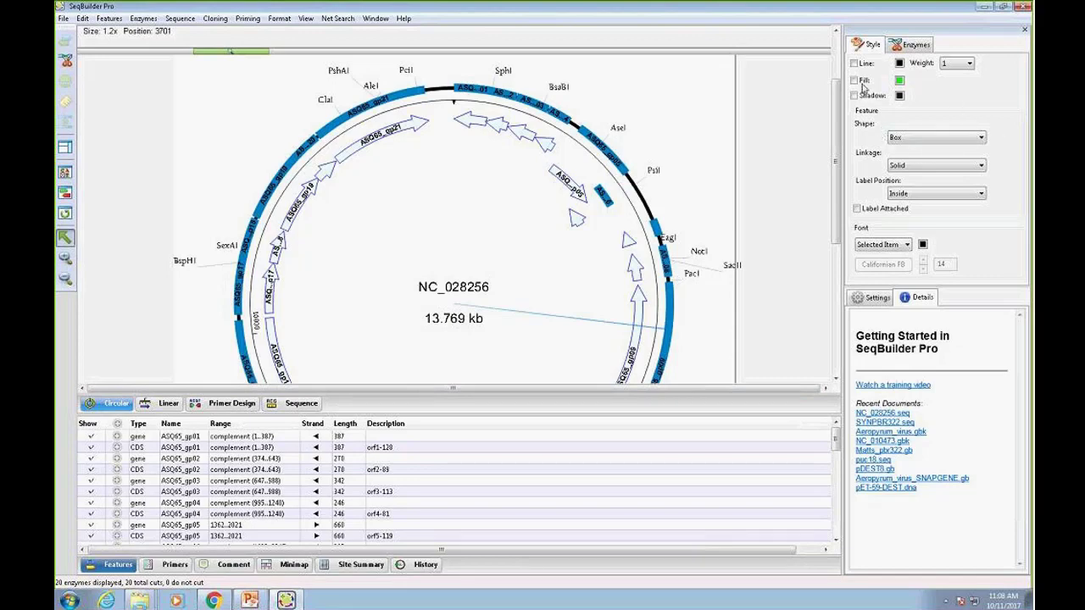
# - Widen the side panels, and review the feature shape choices and the font target choices in the Style settings
pyautogui.moveTo(841, 167); pyautogui.dragTo(686, 168)
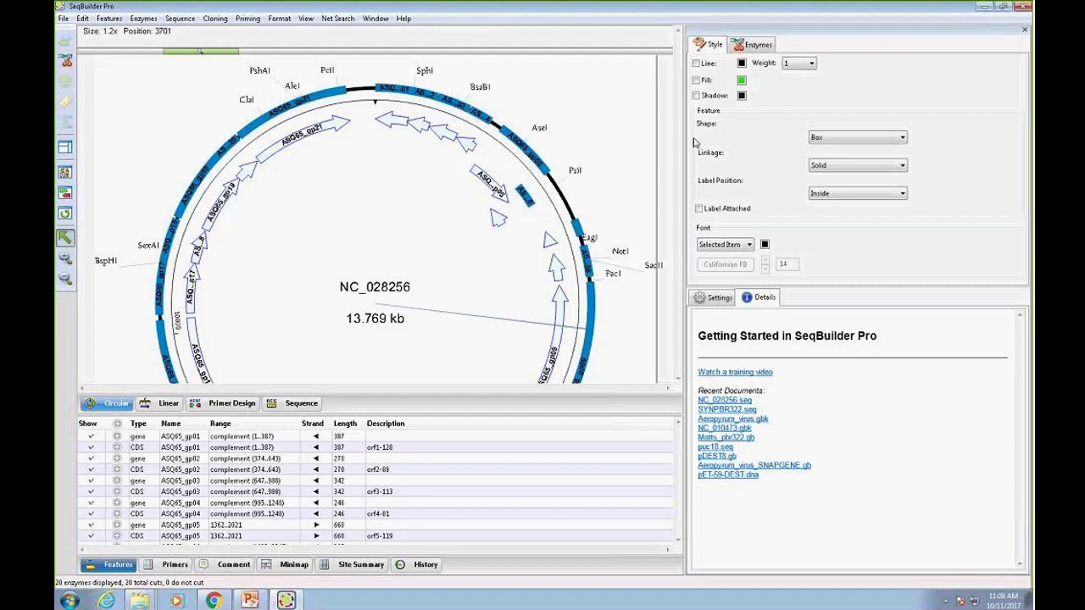
pyautogui.click(902, 140)
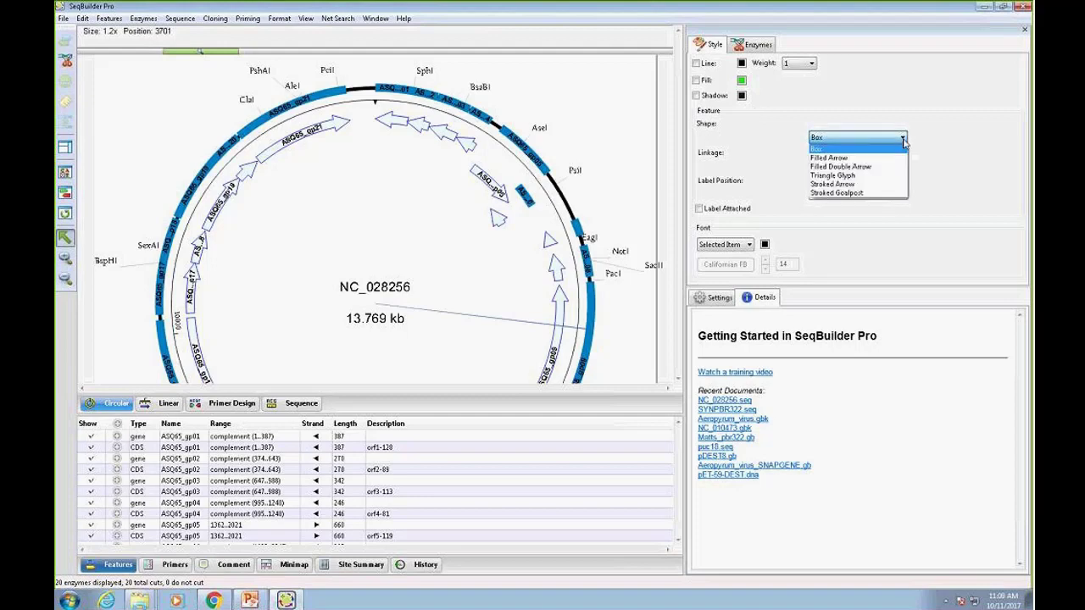
pyautogui.click(904, 143)
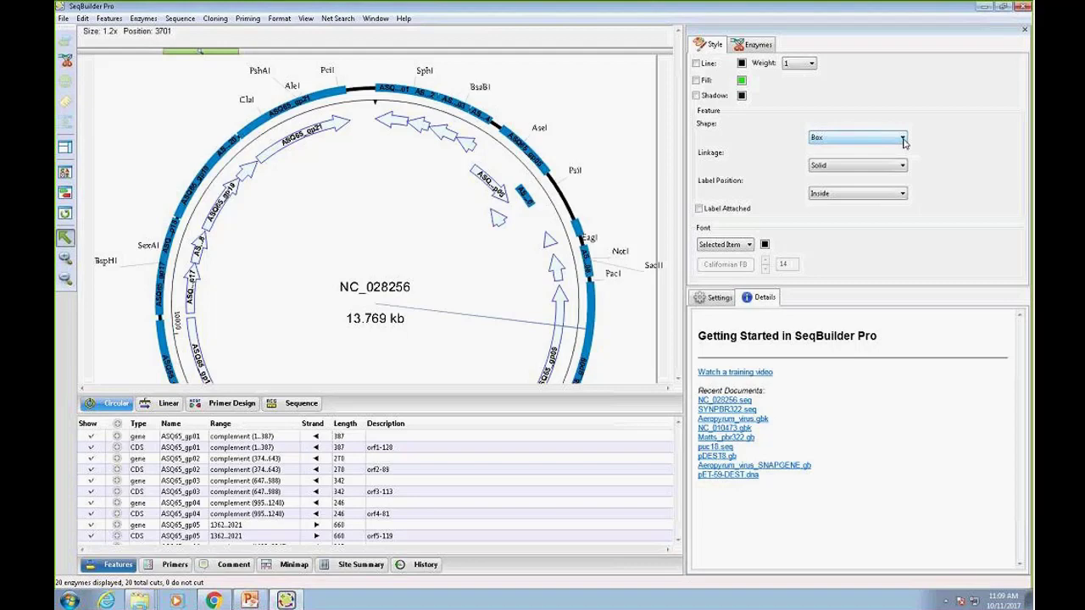
pyautogui.click(750, 244)
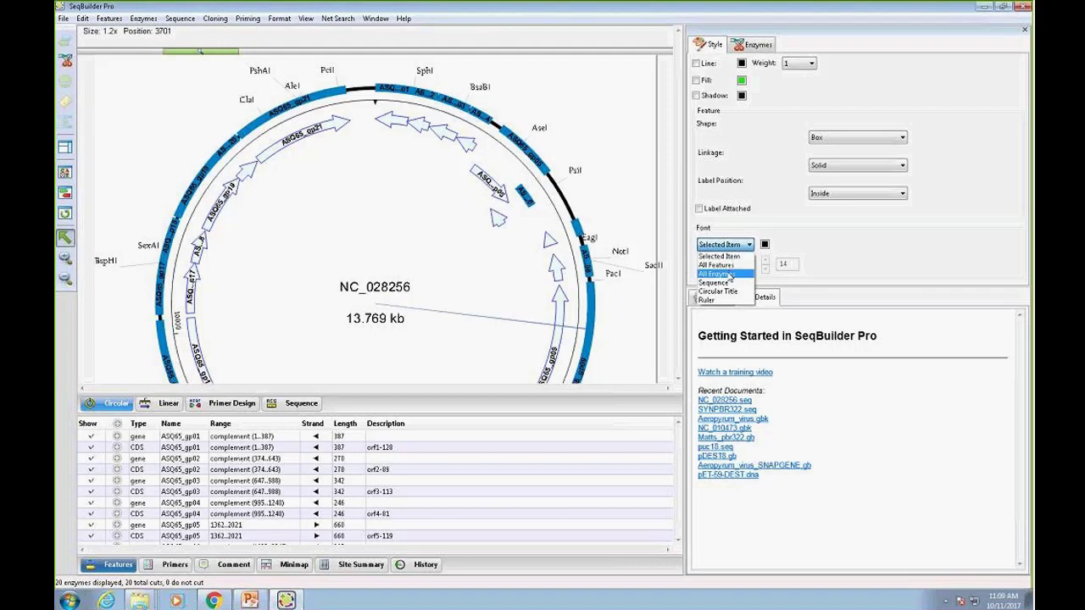
pyautogui.click(874, 234)
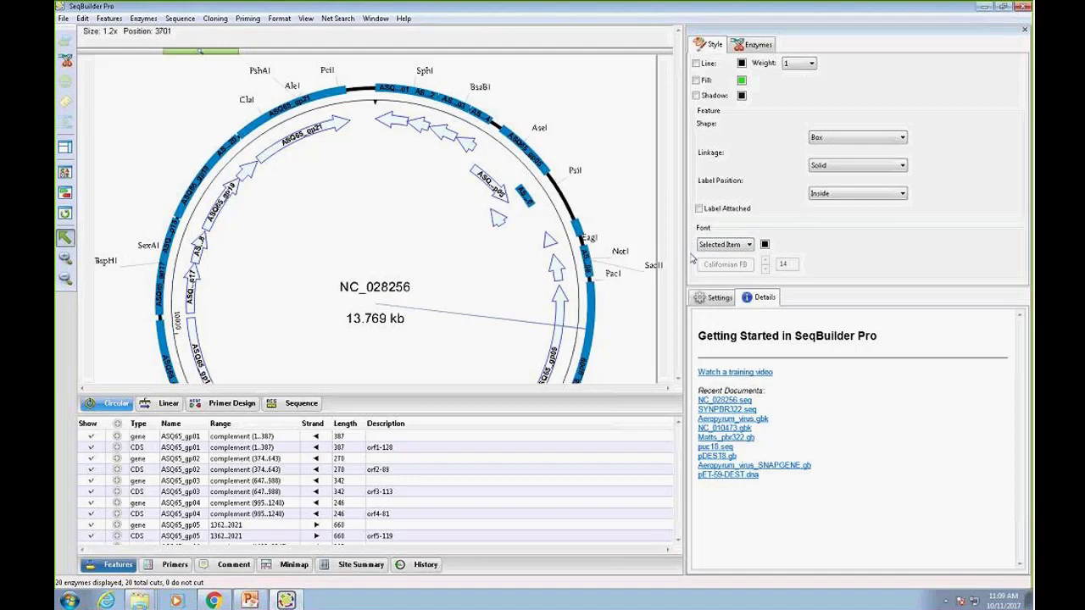
# - Show the Enzymes list and make its side pane slightly taller than before
pyautogui.click(755, 46)
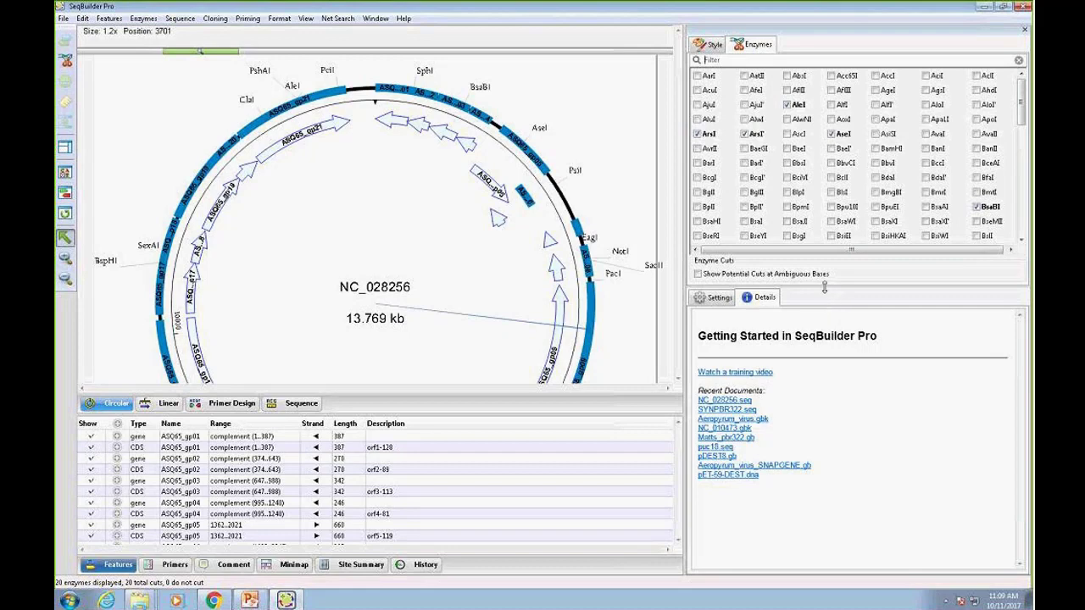
pyautogui.moveTo(826, 288); pyautogui.dragTo(850, 456)
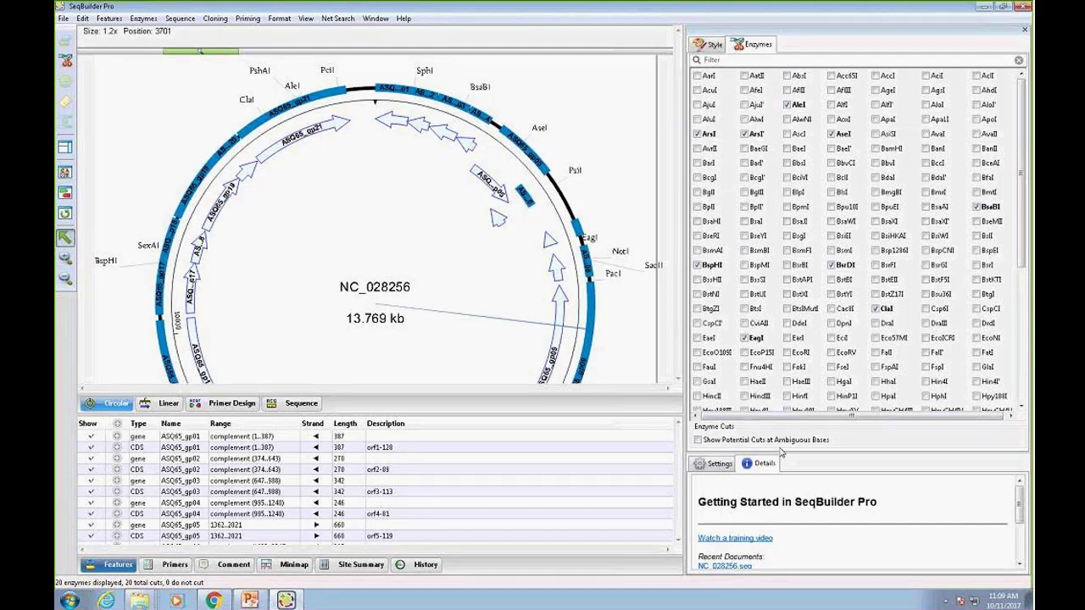
pyautogui.moveTo(800, 454); pyautogui.dragTo(793, 314)
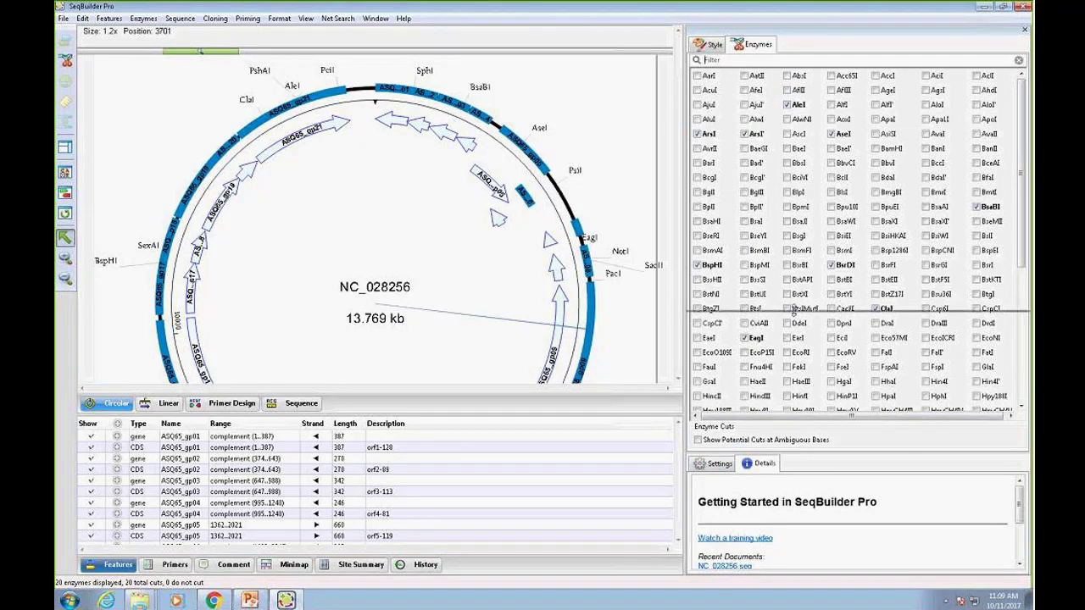
# - View the circular map settings, and display the details of gene ASQ65_gp03 by selecting it on the outer ring
pyautogui.click(720, 322)
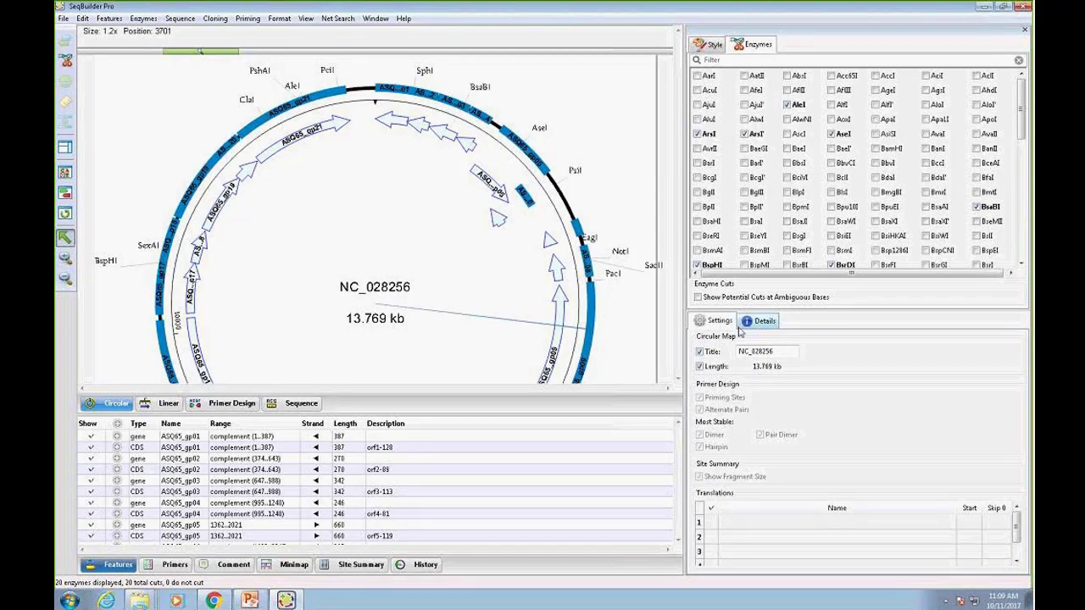
pyautogui.click(762, 325)
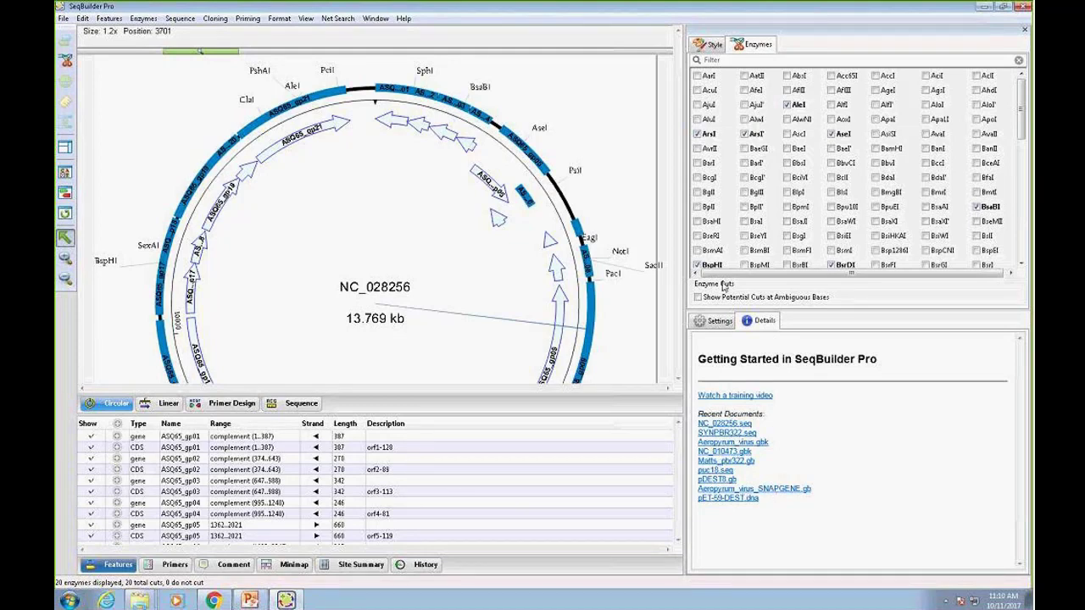
pyautogui.click(453, 105)
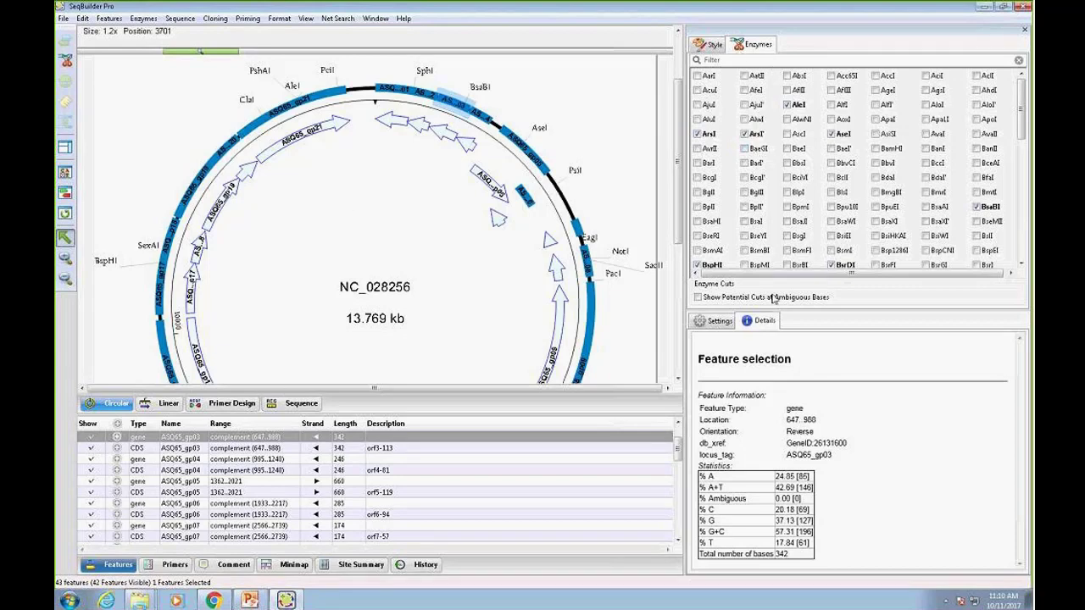
# - Merge the Details and Settings panels into the same group as Style and Enzymes, placing them after Enzymes
pyautogui.click(761, 327)
pyautogui.moveTo(793, 62); pyautogui.dragTo(803, 48)
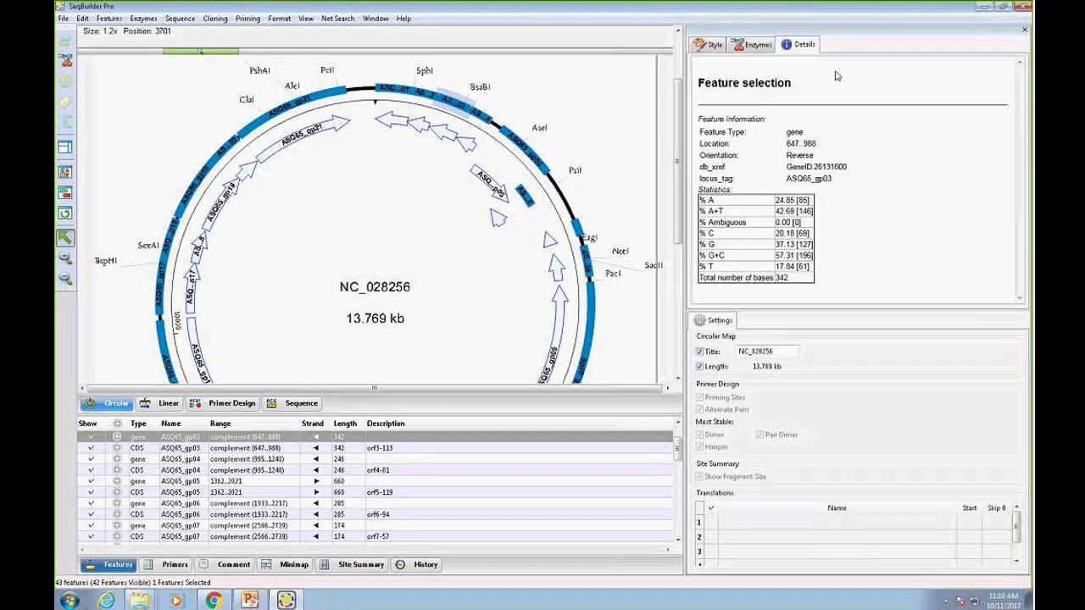
pyautogui.moveTo(720, 319); pyautogui.dragTo(848, 45)
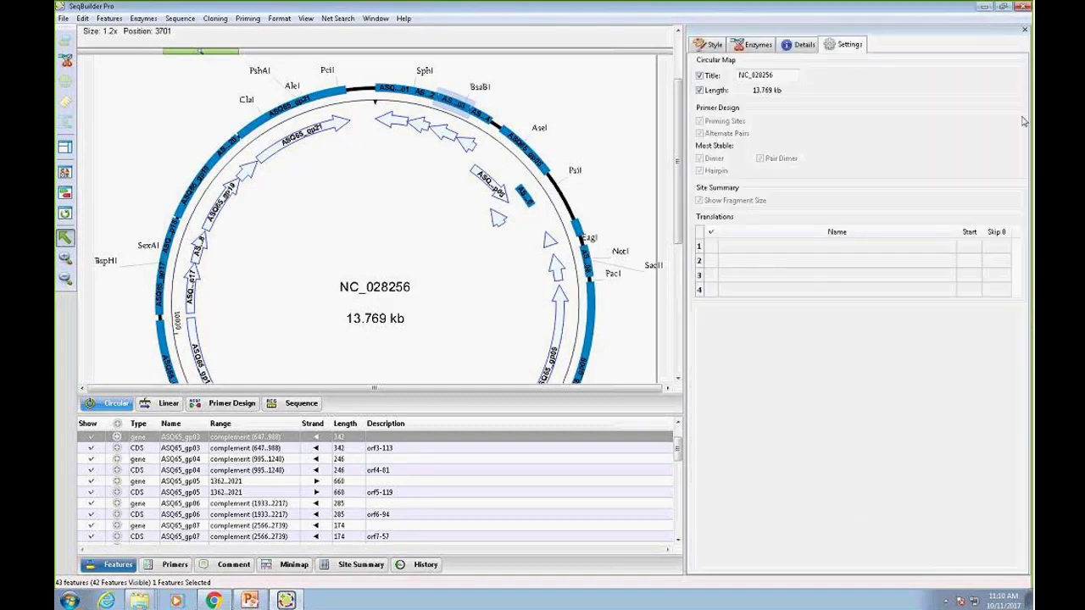
# - View the Enzymes, Style and Details panels in turn, and dock Details separately below the other panels
pyautogui.click(763, 48)
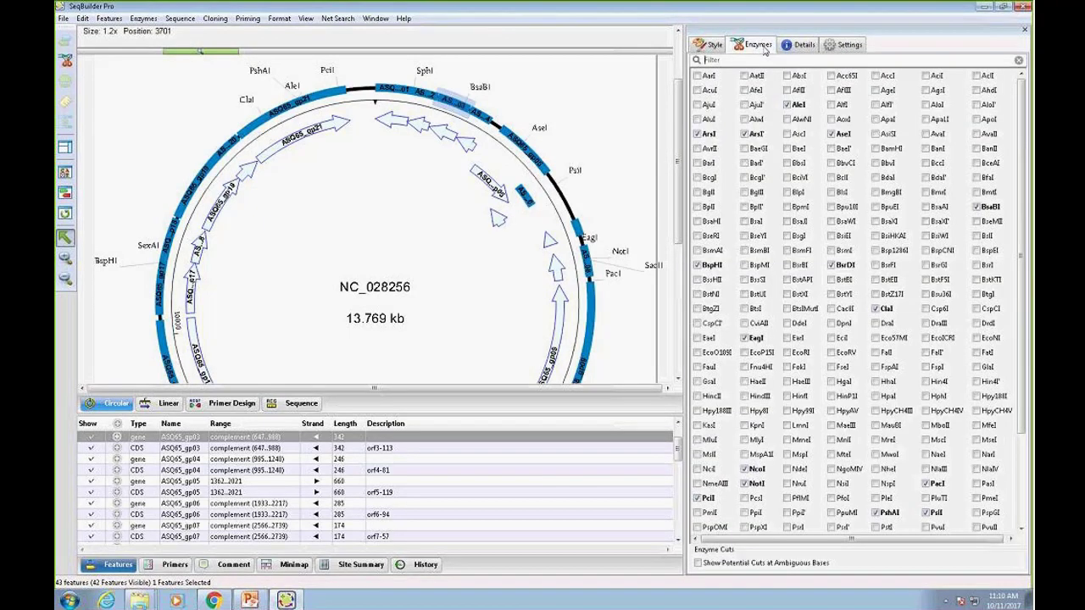
pyautogui.click(709, 46)
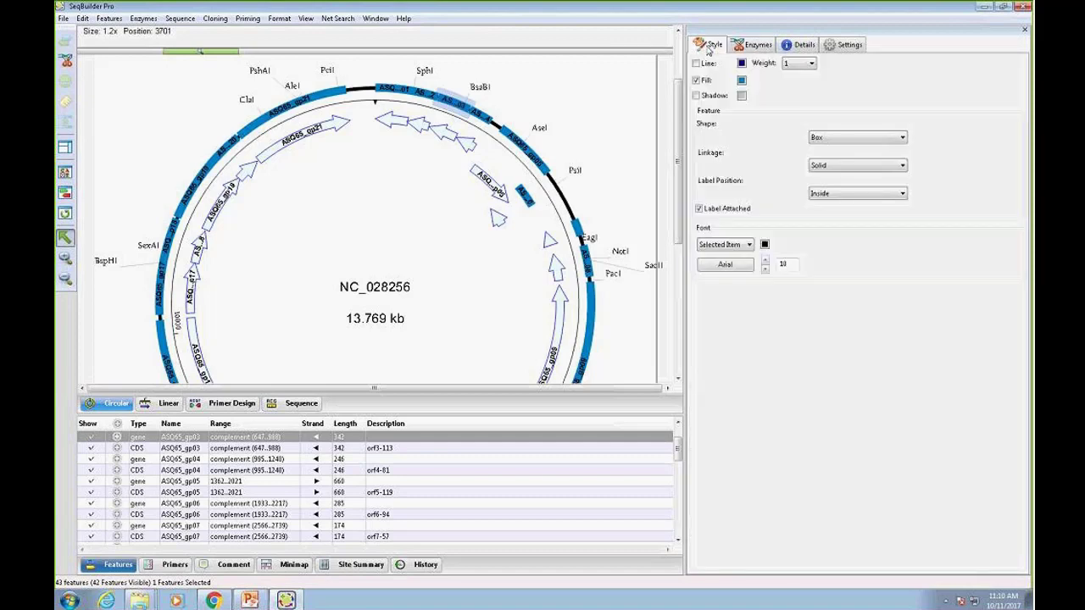
pyautogui.click(802, 47)
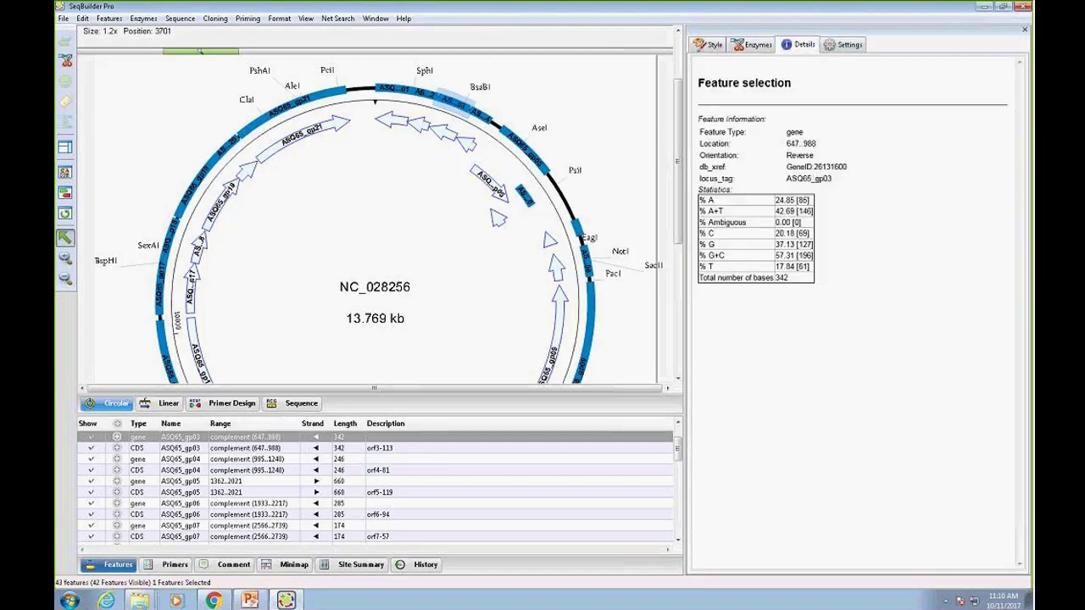
pyautogui.moveTo(816, 344); pyautogui.dragTo(864, 563)
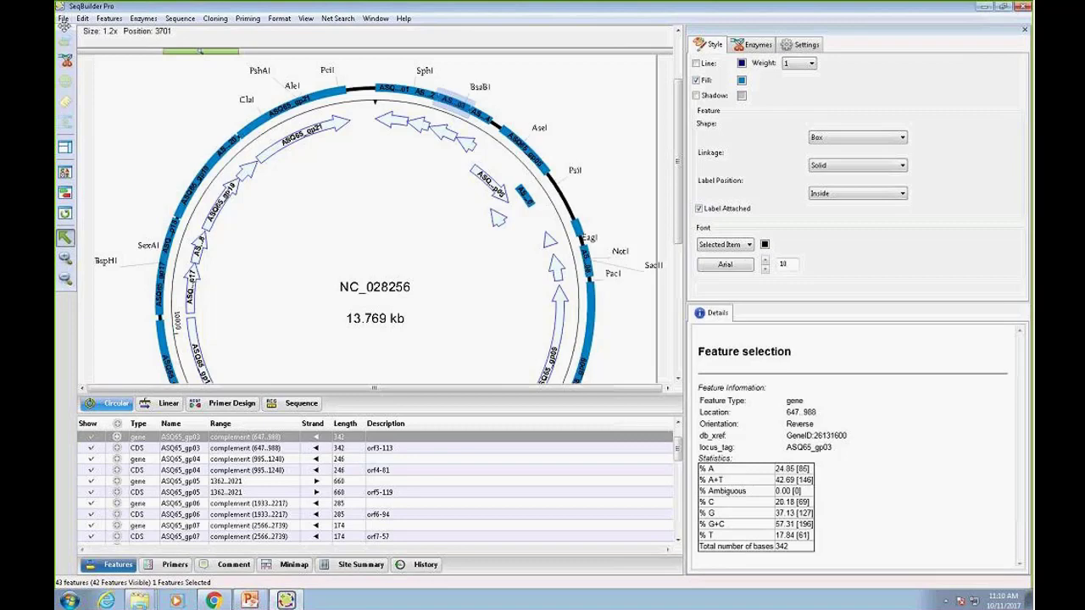
# - Undock the vertical toolbar and leave it floating beside the circular map
pyautogui.moveTo(64, 26); pyautogui.dragTo(97, 64)
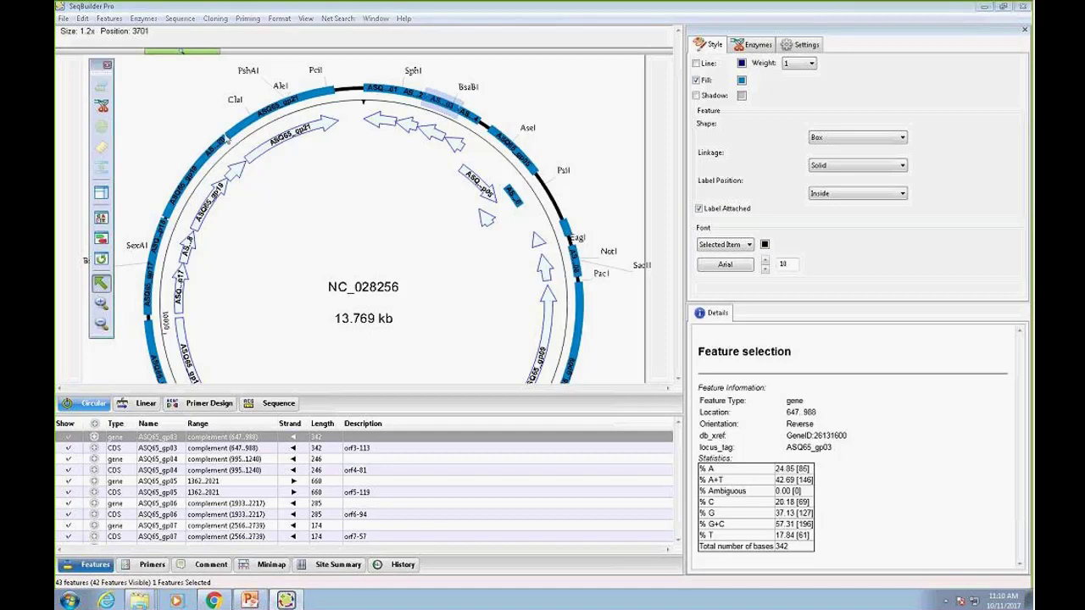
pyautogui.moveTo(95, 61); pyautogui.dragTo(137, 80)
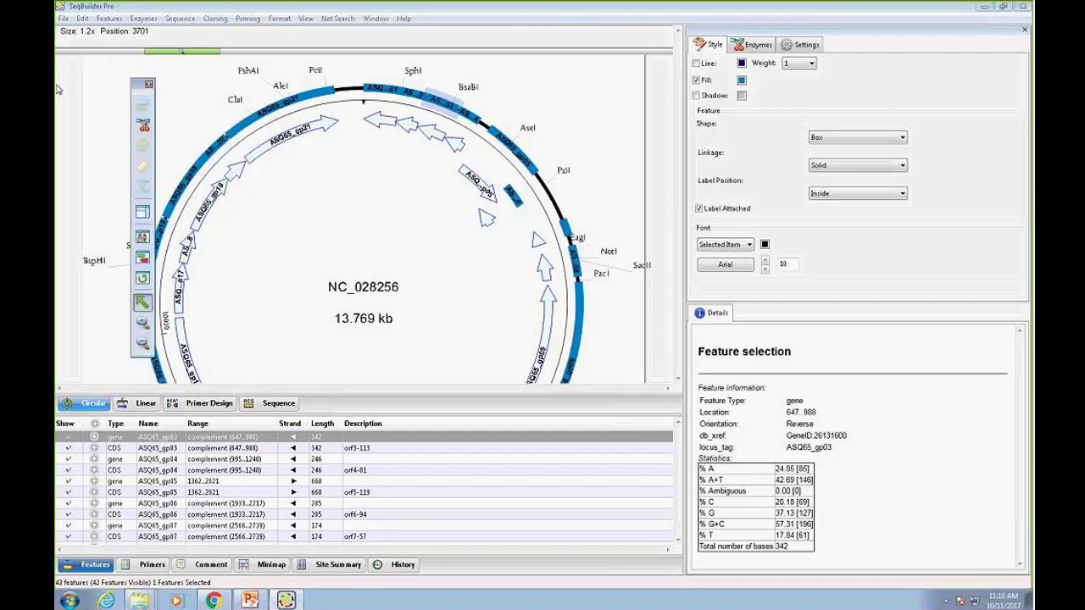
pyautogui.moveTo(56, 103); pyautogui.dragTo(58, 103)
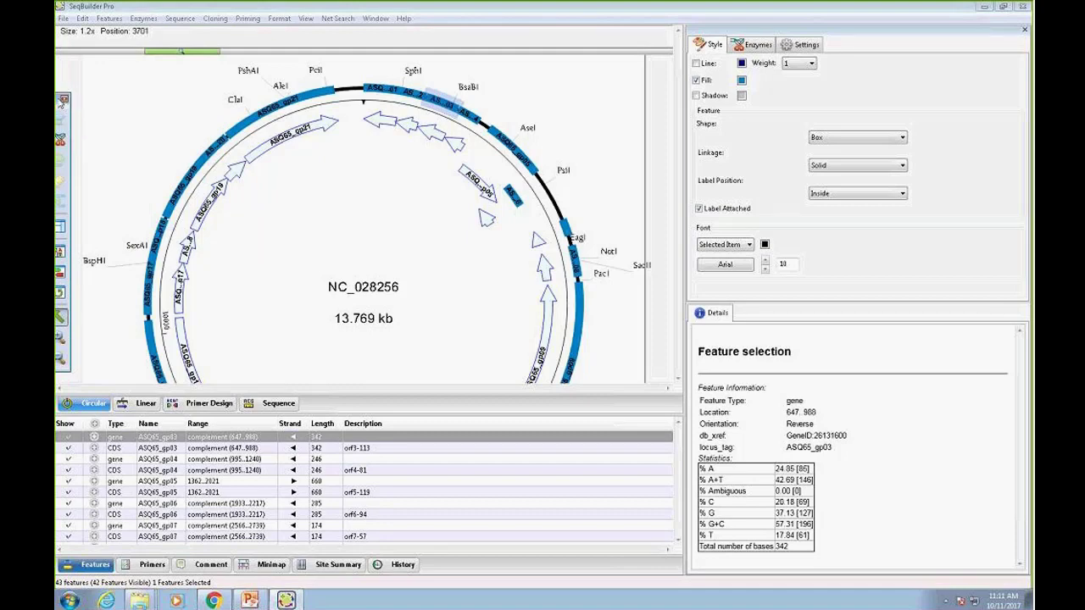
pyautogui.moveTo(63, 102); pyautogui.dragTo(87, 95)
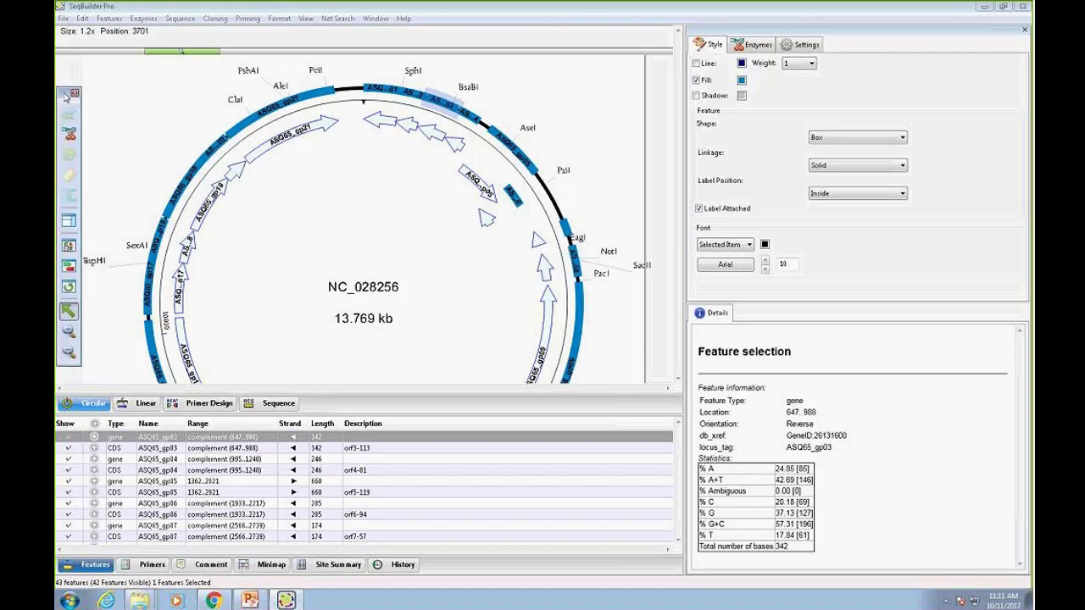
pyautogui.moveTo(73, 84); pyautogui.dragTo(68, 82)
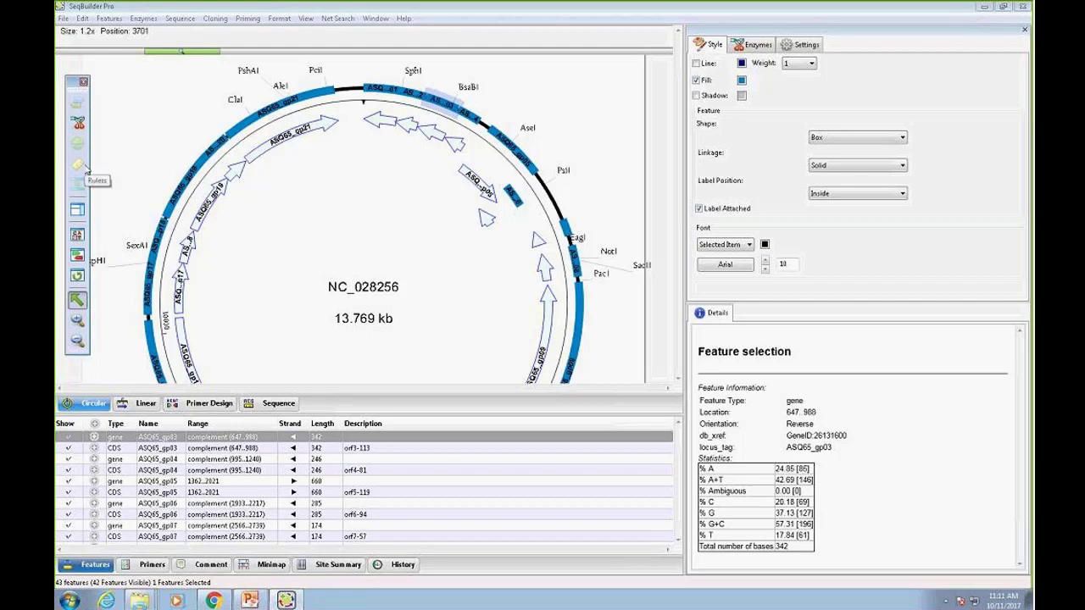
# - Narrow the side panels, and zoom the circular map in to 2.8x and back out to 0.9x
pyautogui.moveTo(683, 203); pyautogui.dragTo(786, 202)
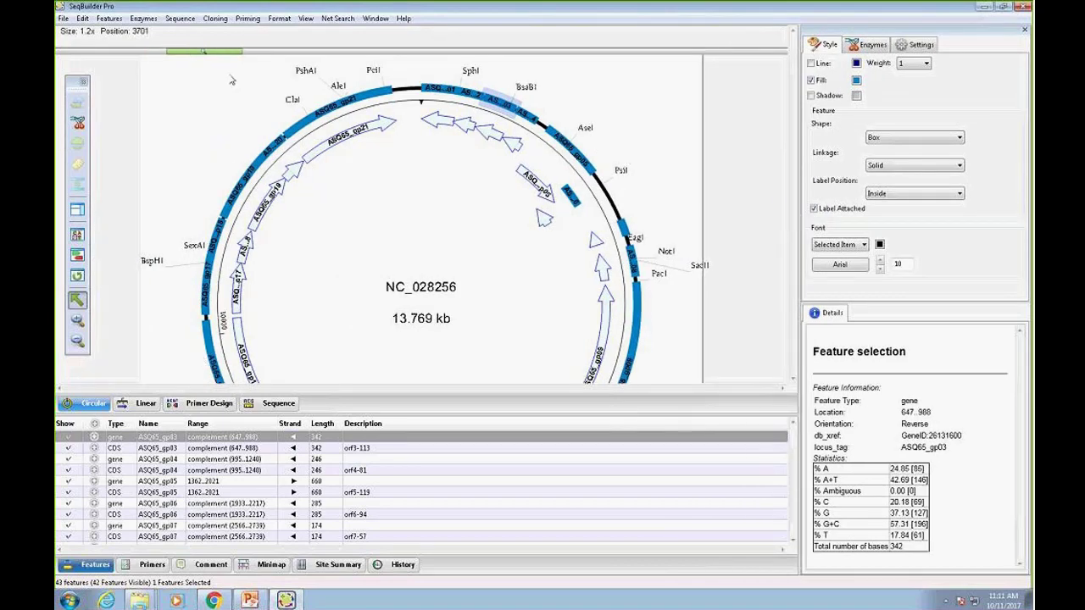
pyautogui.scroll(5, 231, 54)
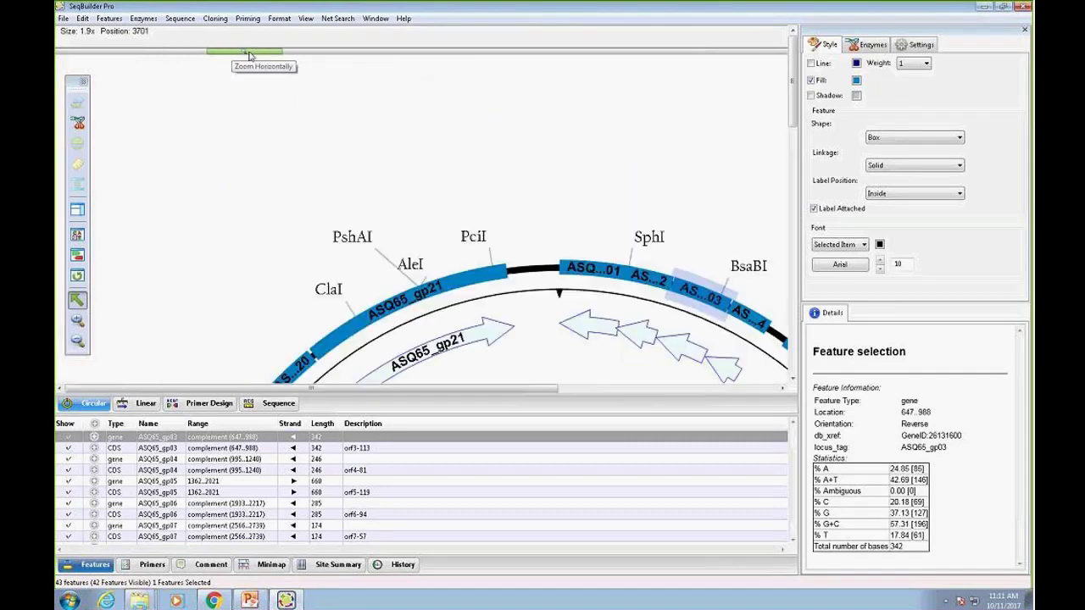
pyautogui.hscroll(5, 373, 341)
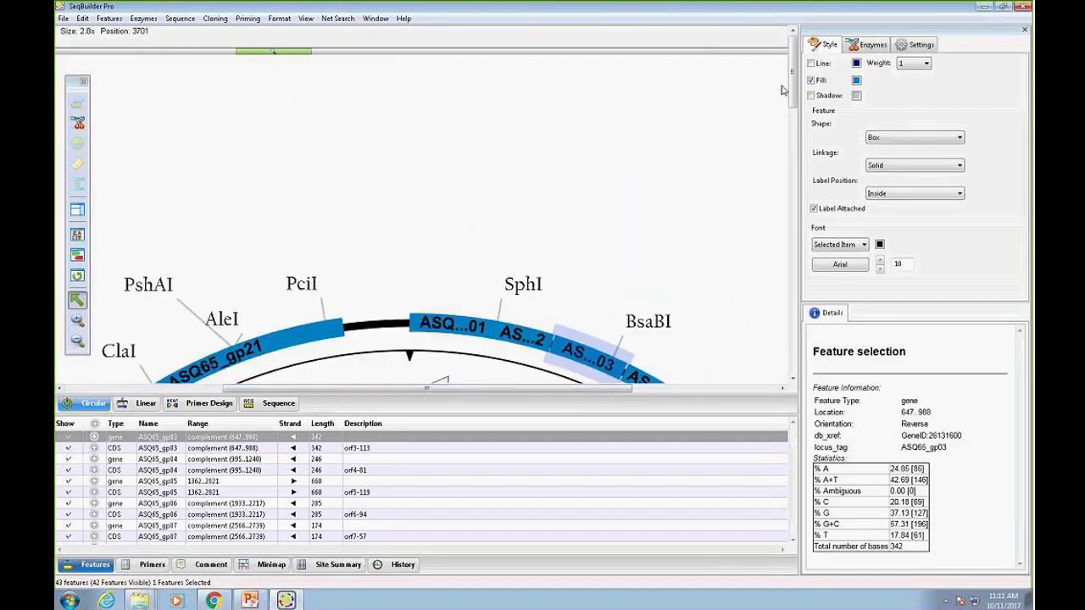
pyautogui.moveTo(791, 85); pyautogui.dragTo(792, 103)
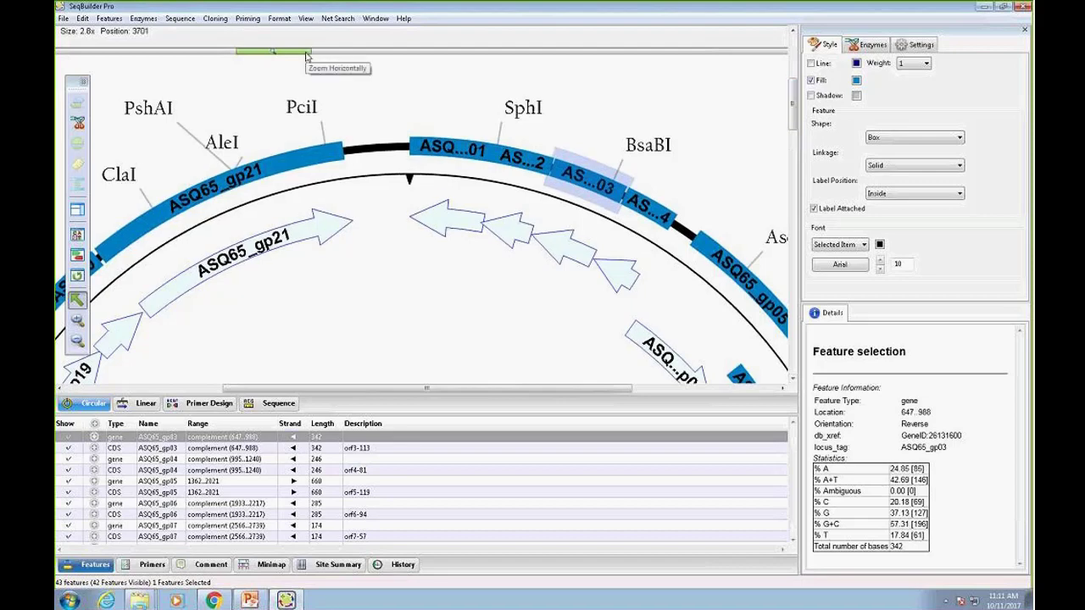
pyautogui.scroll(-5, 310, 51)
pyautogui.moveTo(177, 60)
pyautogui.mouseDown()
pyautogui.moveTo(170, 53)
pyautogui.moveTo(250, 52)
pyautogui.moveTo(192, 52)
pyautogui.mouseUp()
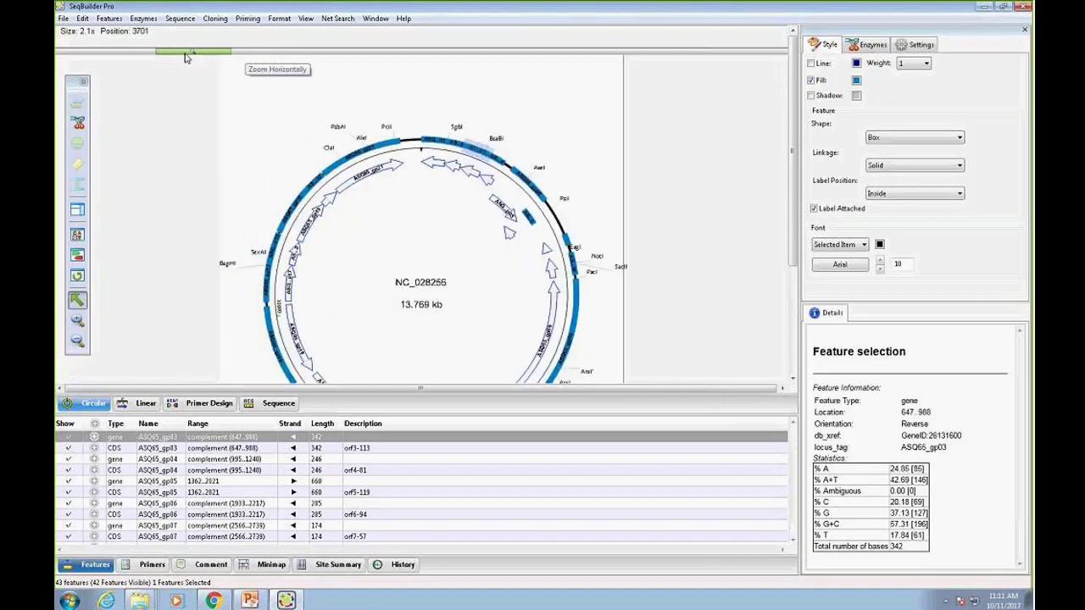
# - Magnify the ASQ65_gp21 region with the zoom tool, and return to the selection tool with the map at 1.2x
pyautogui.click(77, 322)
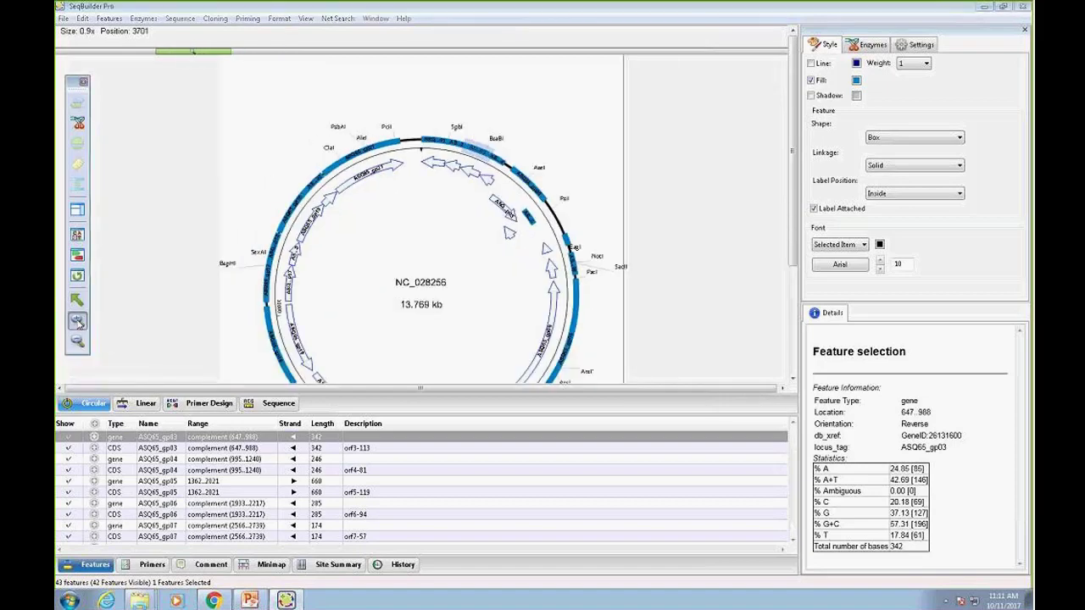
pyautogui.moveTo(320, 110); pyautogui.dragTo(439, 215)
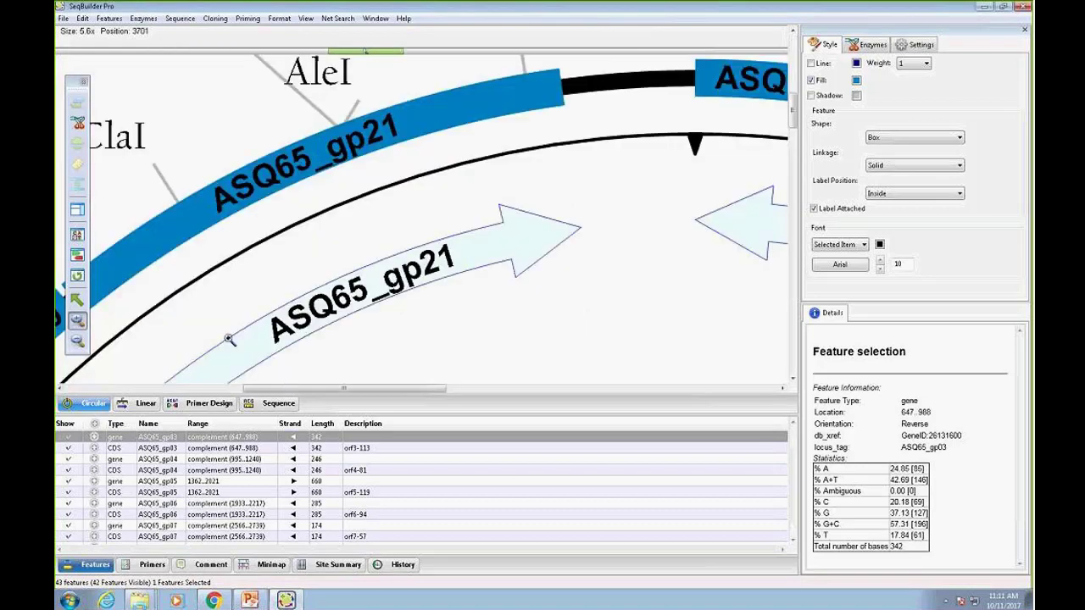
pyautogui.click(77, 300)
pyautogui.click(338, 53)
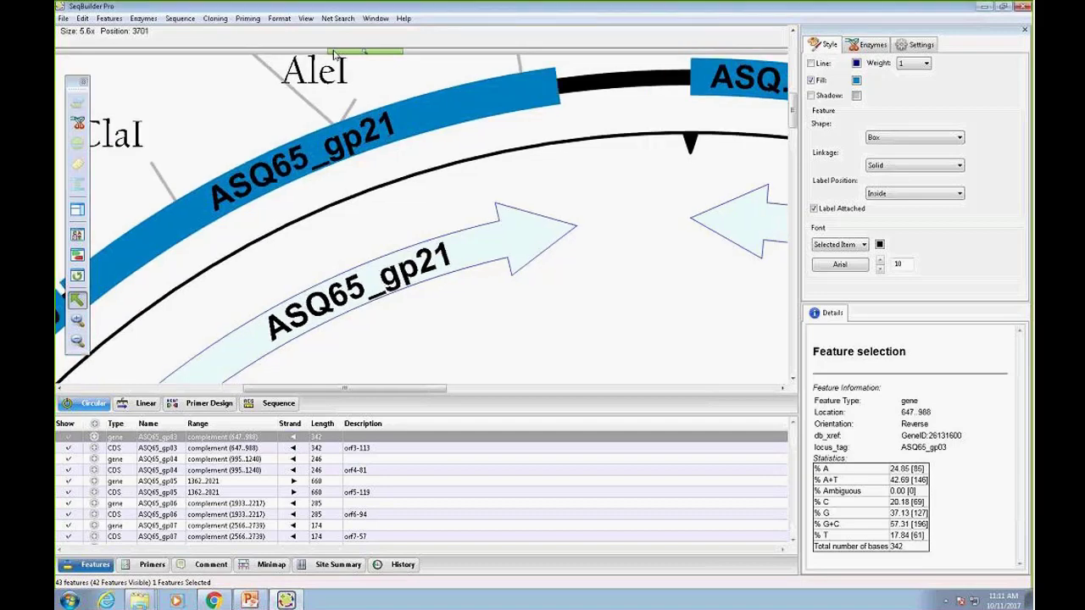
pyautogui.moveTo(338, 52); pyautogui.dragTo(185, 60)
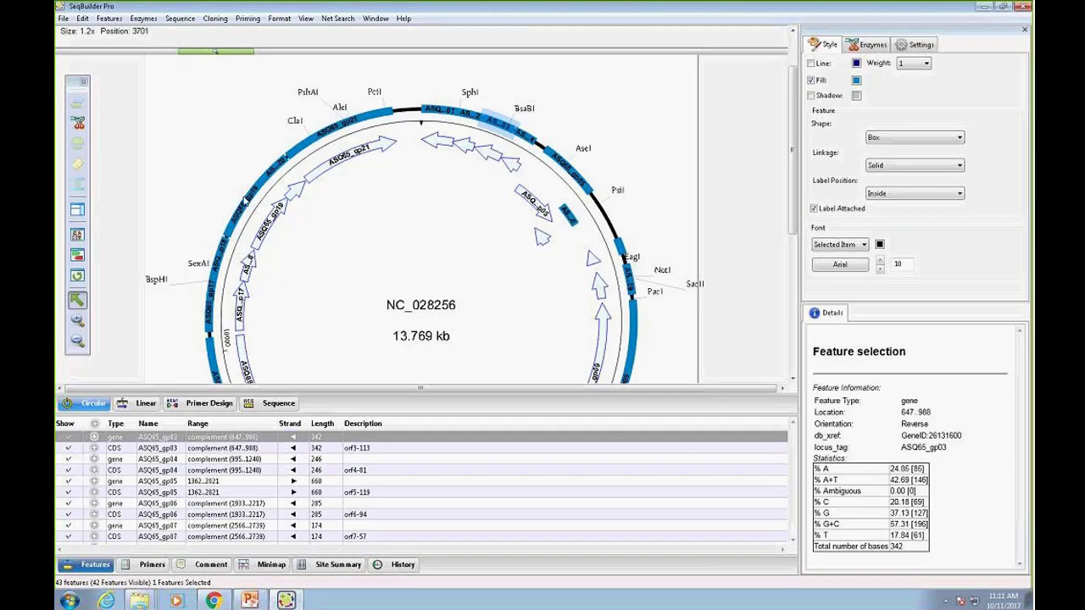
# - Move the ASQ65_gp05 gene box inside the circular map and its CDS arrow onto the outer ring, leaving both deselected
pyautogui.click(559, 162)
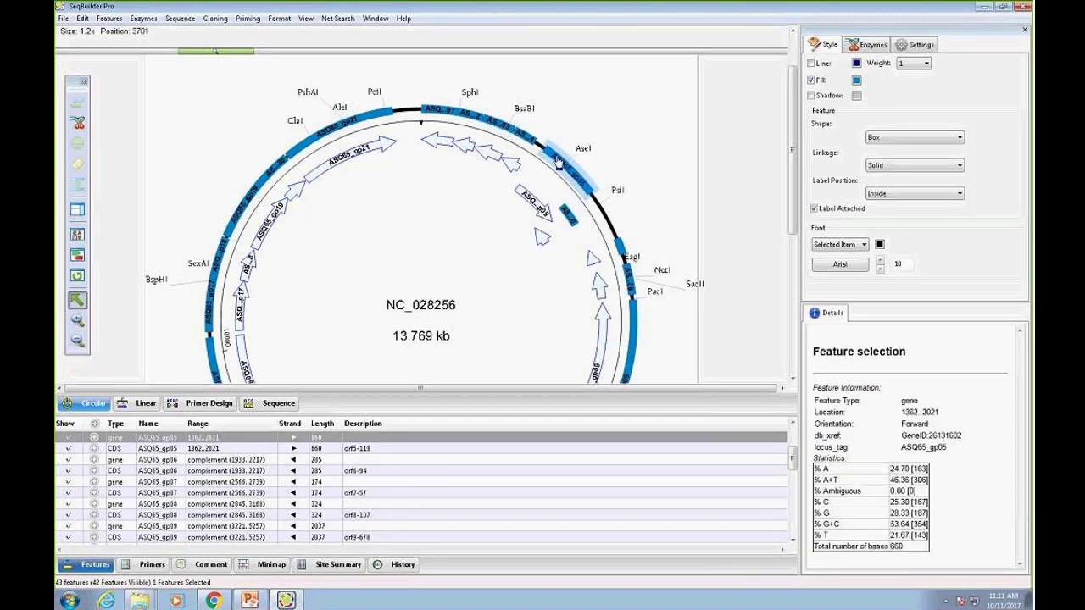
pyautogui.moveTo(558, 162)
pyautogui.mouseDown()
pyautogui.moveTo(563, 181)
pyautogui.moveTo(512, 225)
pyautogui.moveTo(556, 157)
pyautogui.mouseUp()
pyautogui.click(598, 114)
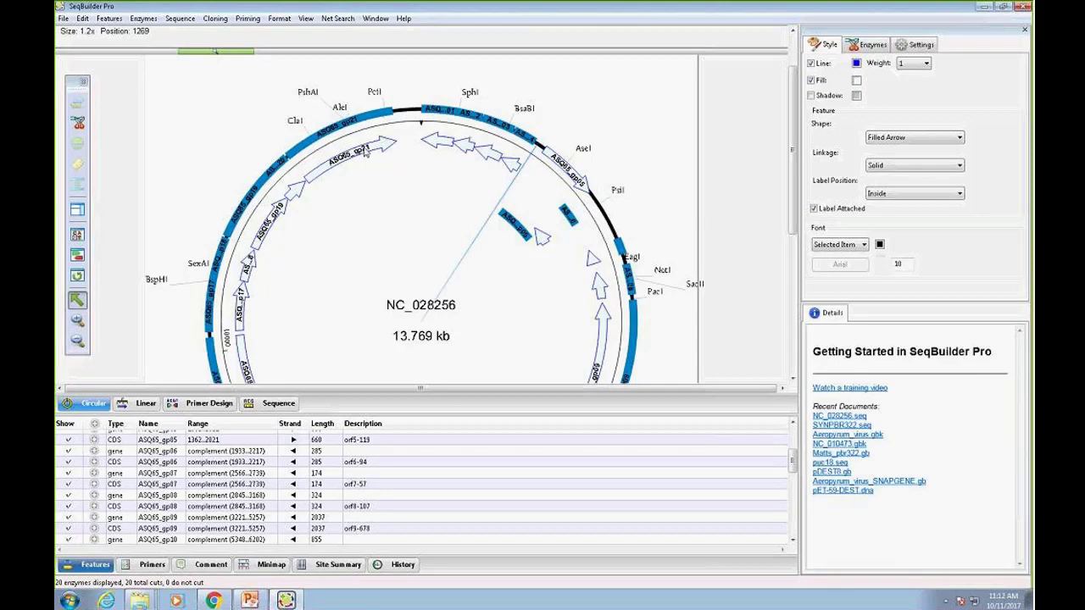
# - Move the ASQ65_gp21 CDS arrow slightly inward, and move the ASQ65_gp21 gene box outside the outer ring
pyautogui.moveTo(365, 151)
pyautogui.mouseDown()
pyautogui.moveTo(371, 207)
pyautogui.moveTo(354, 146)
pyautogui.mouseUp()
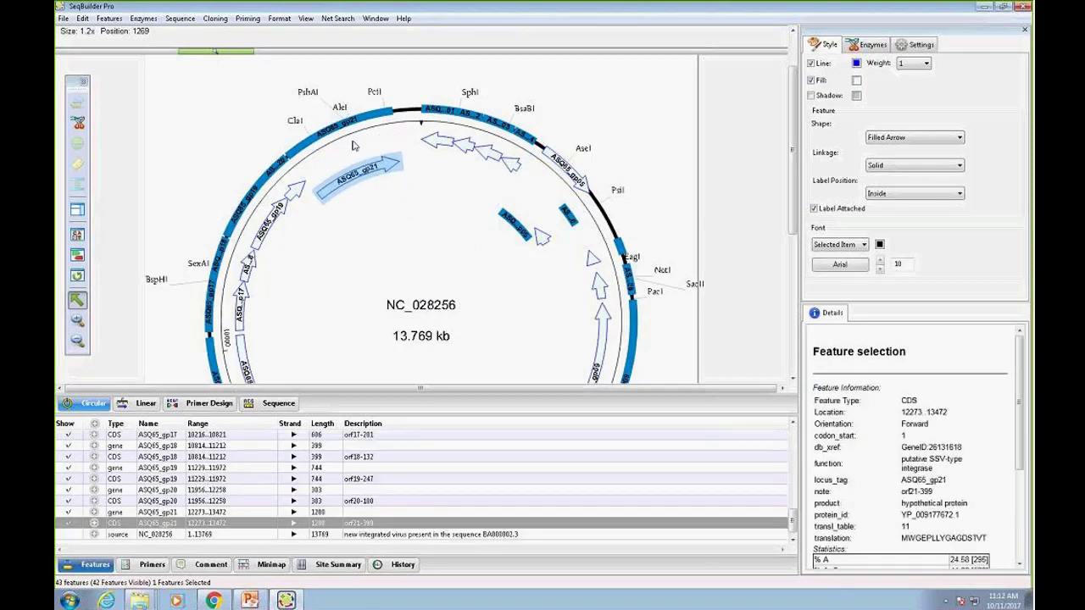
pyautogui.click(348, 127)
pyautogui.moveTo(348, 121); pyautogui.dragTo(324, 70)
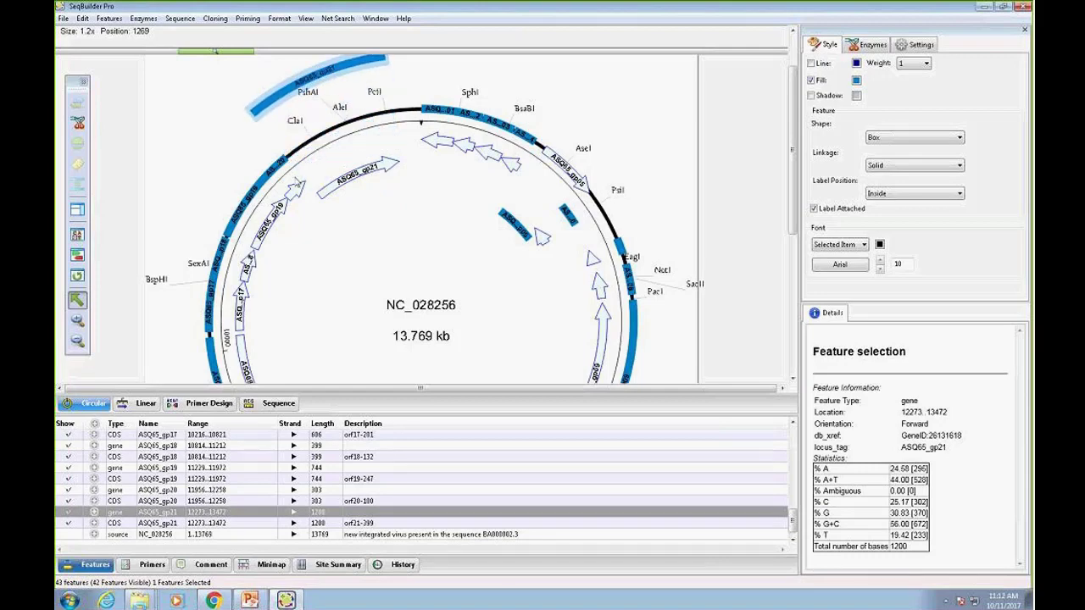
# - Move the ASQ65_gp19 gene box outside the outer ring, and move the ASQ65_gp19 and ASQ65_gp21 CDS arrows onto the ring
pyautogui.moveTo(269, 190); pyautogui.dragTo(242, 157)
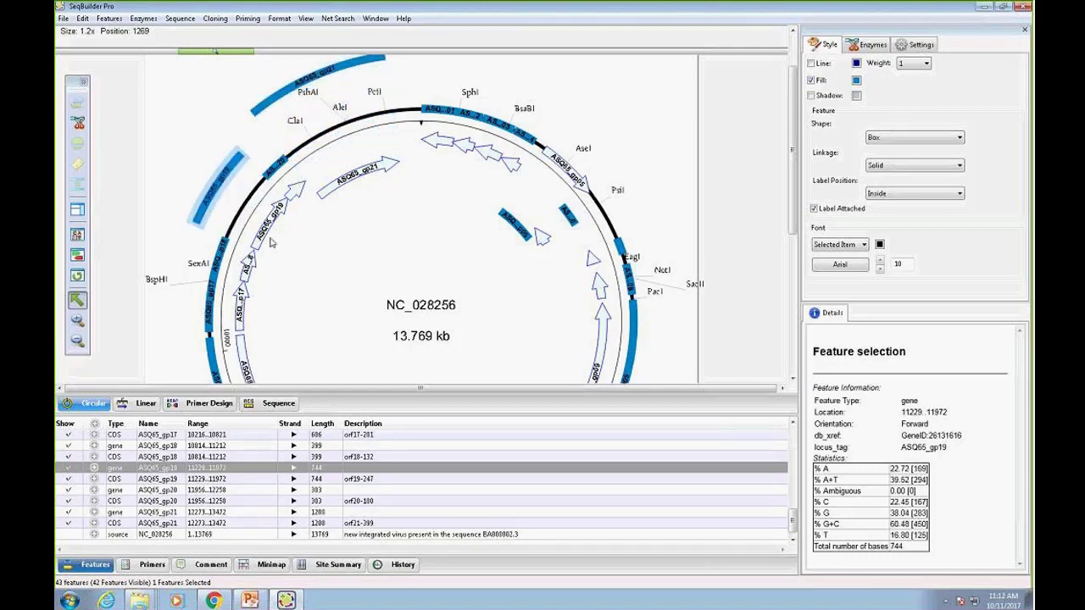
pyautogui.moveTo(268, 223); pyautogui.dragTo(272, 200)
pyautogui.moveTo(356, 193); pyautogui.dragTo(348, 132)
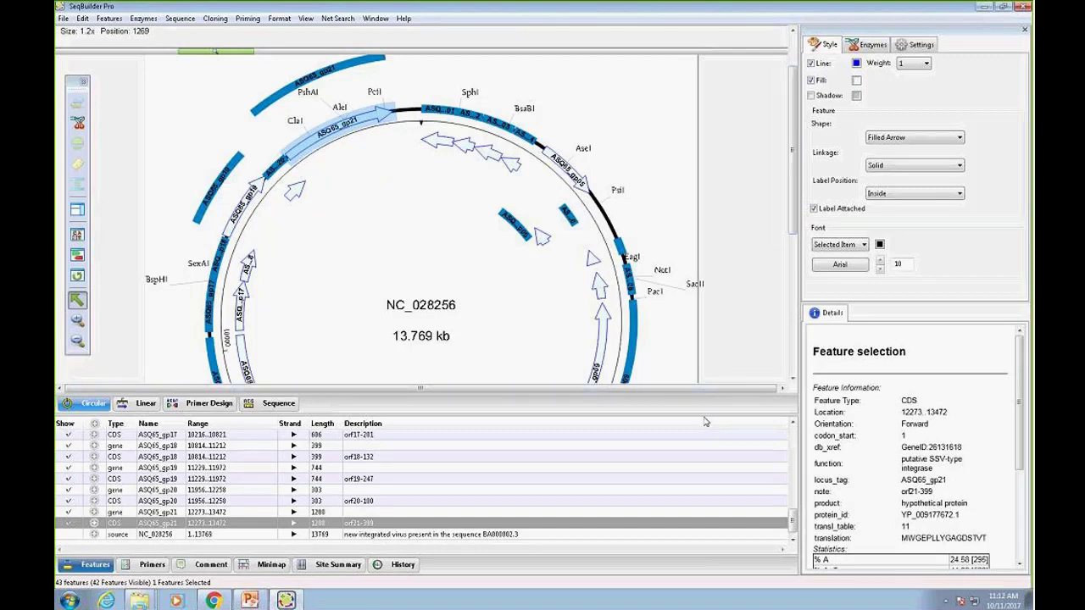
# - Enlarge the circular map pane and recalculate the display to rearrange the features around the map
pyautogui.moveTo(703, 418); pyautogui.dragTo(710, 464)
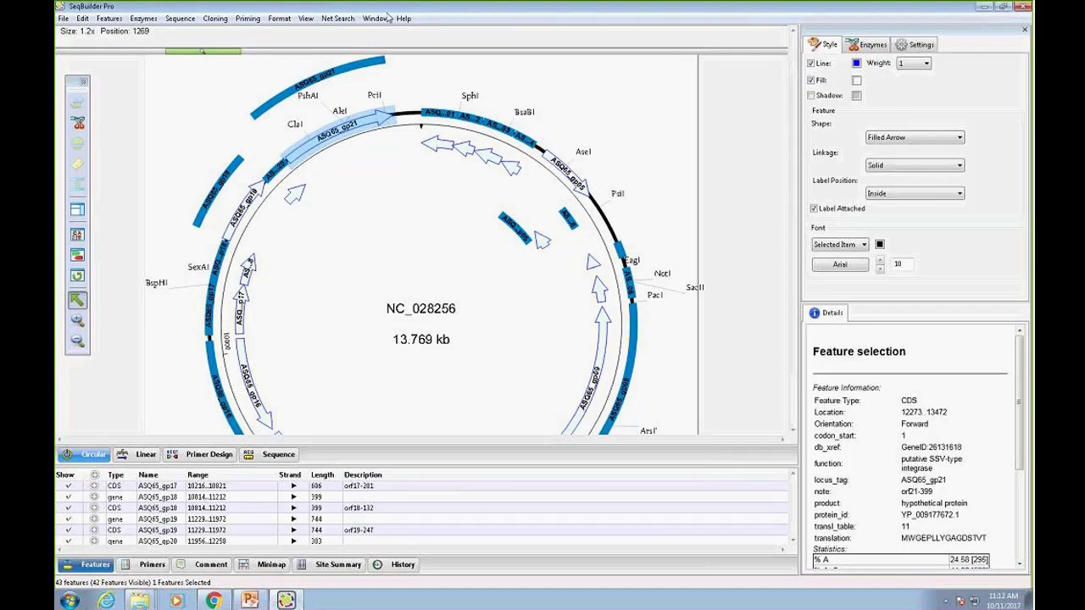
pyautogui.click(305, 18)
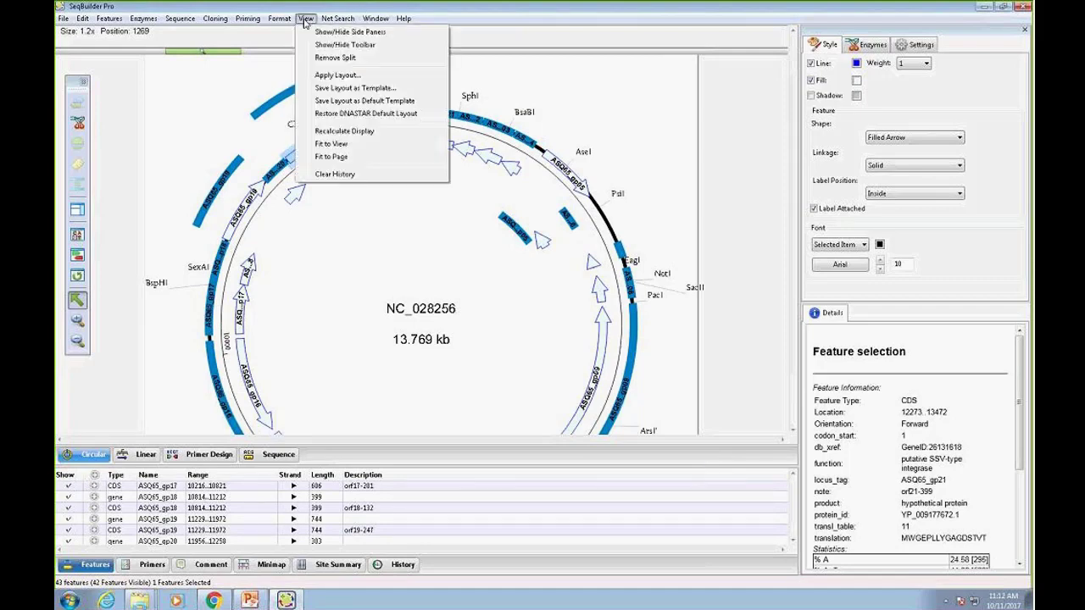
pyautogui.click(341, 132)
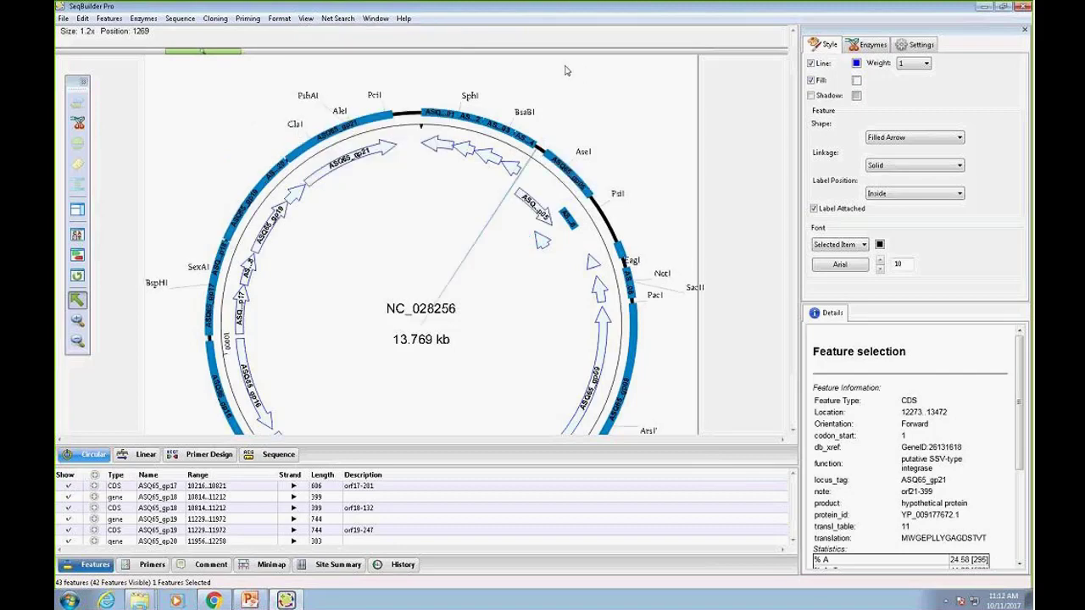
# - Move the EagI enzyme label outward off the ring, and shift the AleI label away from PshAI and PciI
pyautogui.click(637, 266)
pyautogui.click(637, 266)
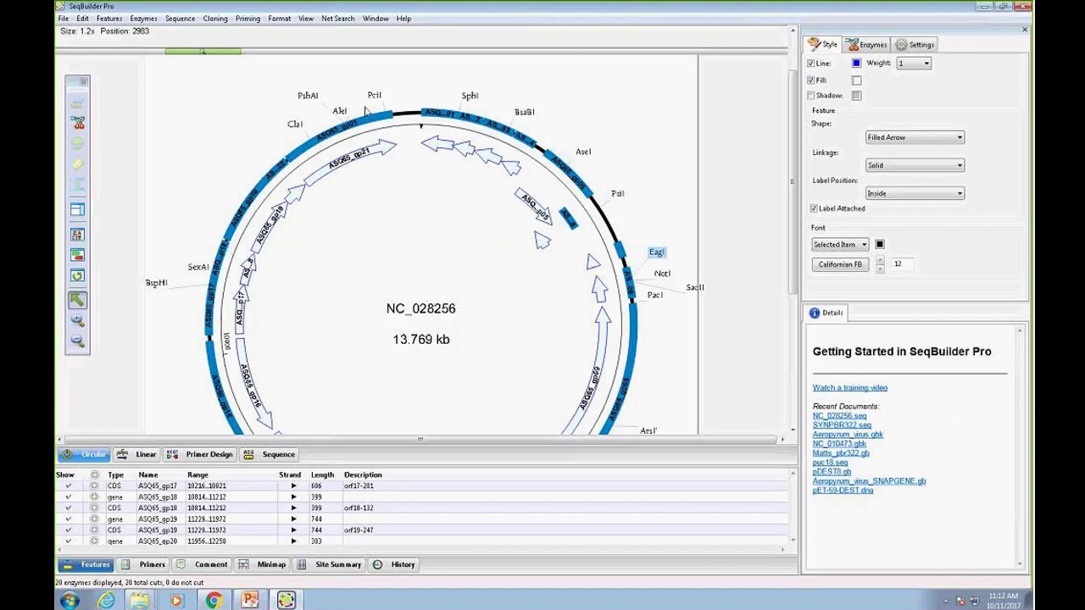
pyautogui.moveTo(343, 114); pyautogui.dragTo(328, 122)
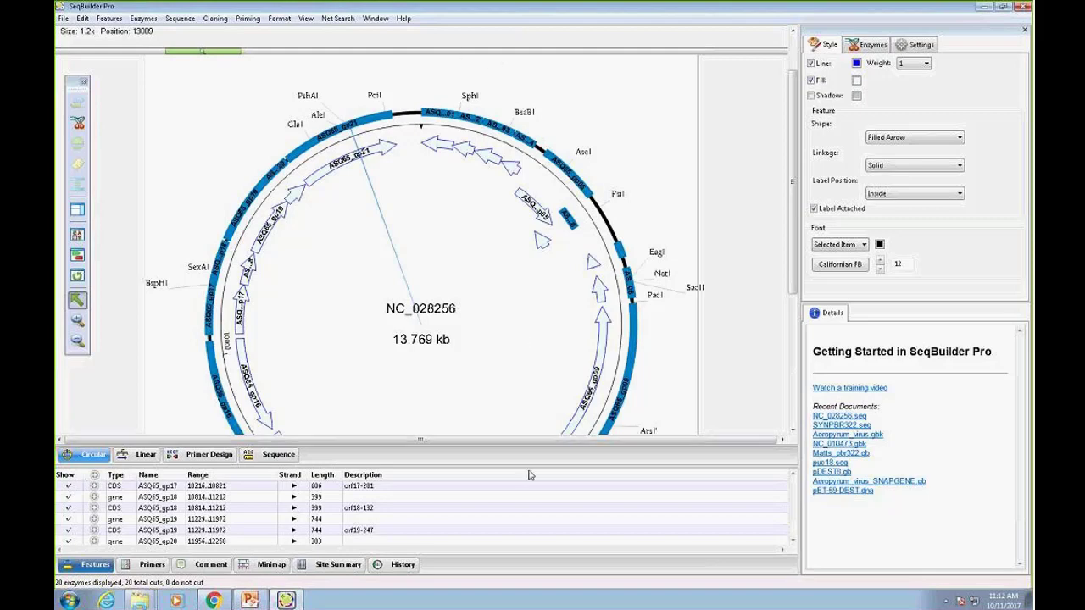
# - Enlarge the feature list, and expand the ASQ65_gp21 gene entry to view its qualifiers before collapsing it again
pyautogui.moveTo(457, 439); pyautogui.dragTo(339, 363)
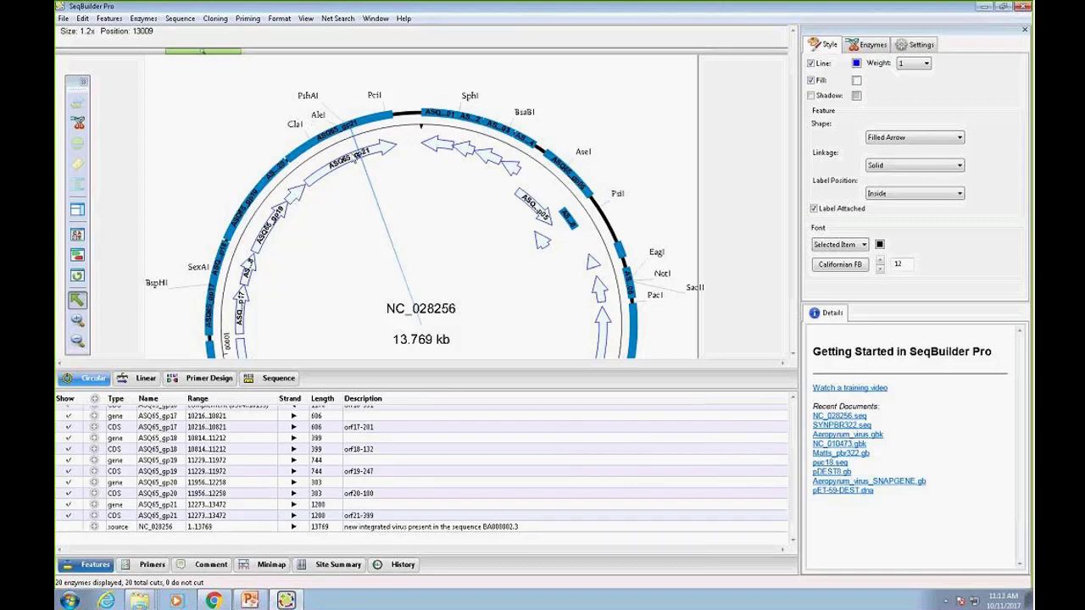
pyautogui.click(343, 135)
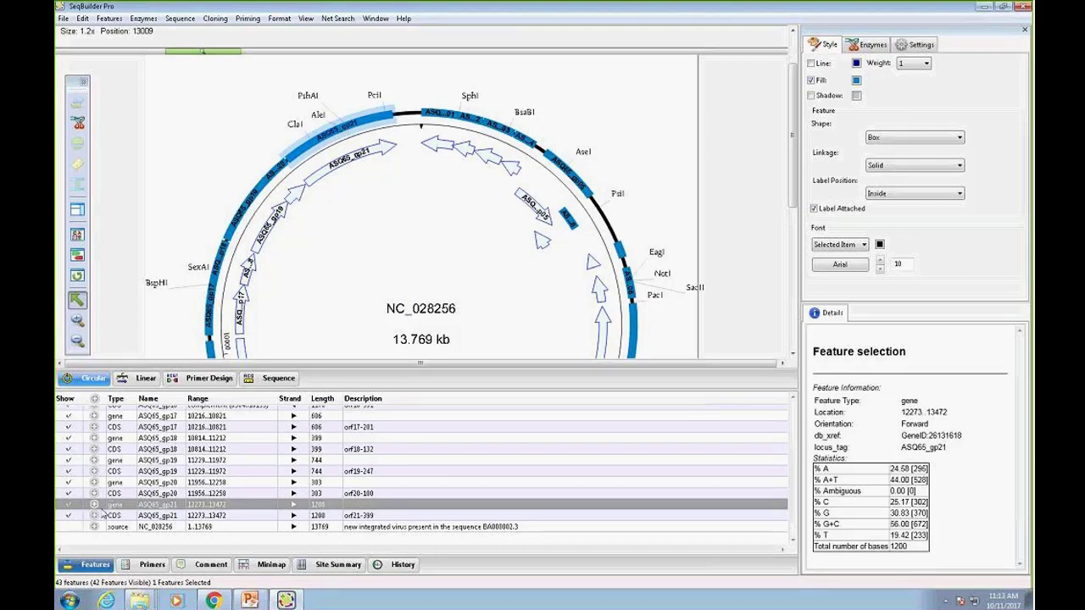
pyautogui.click(95, 507)
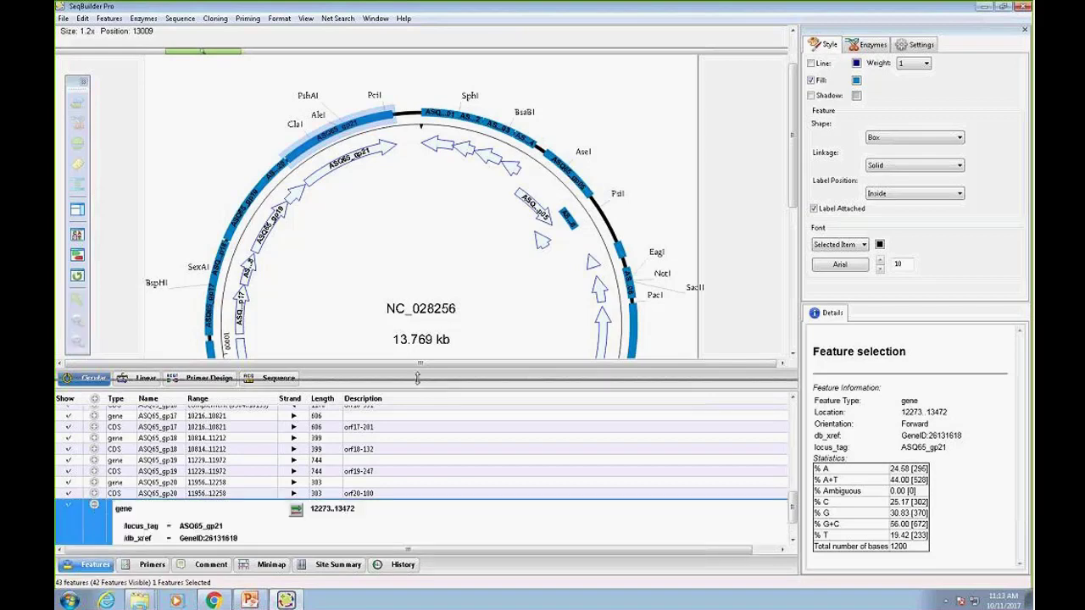
pyautogui.moveTo(419, 362); pyautogui.dragTo(419, 293)
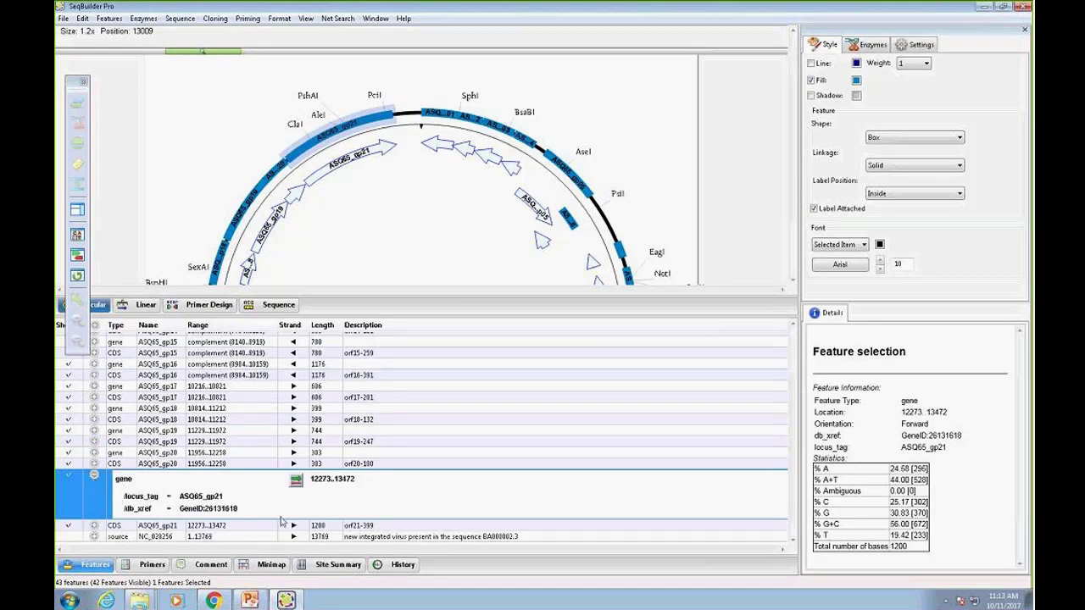
pyautogui.click(94, 475)
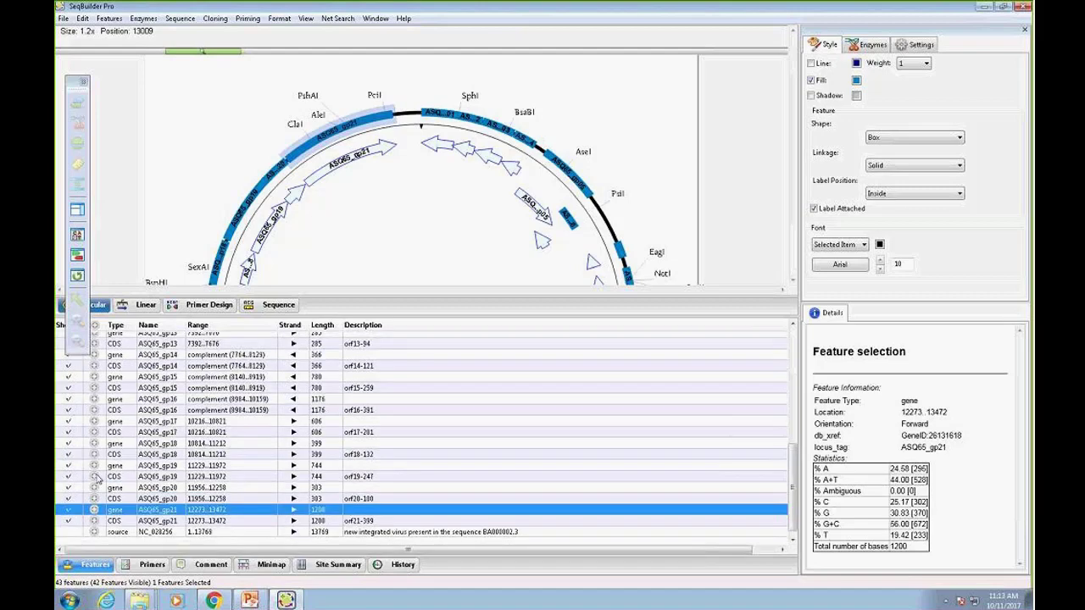
# - Toggle the visibility of the ASQ65_gp21 gene off and on from the feature list, leaving it shown
pyautogui.click(69, 512)
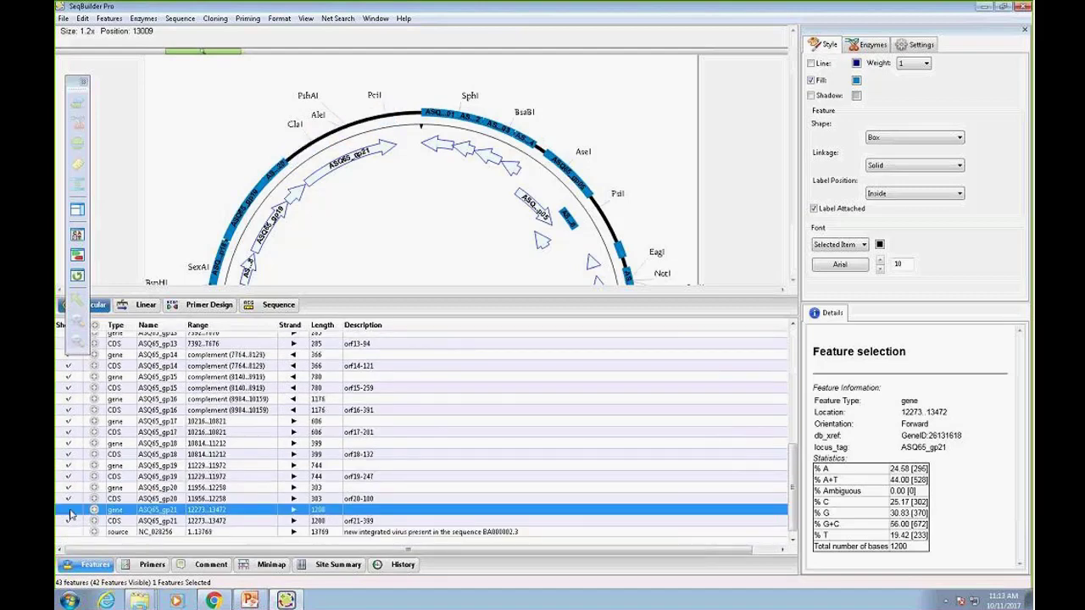
pyautogui.click(70, 512)
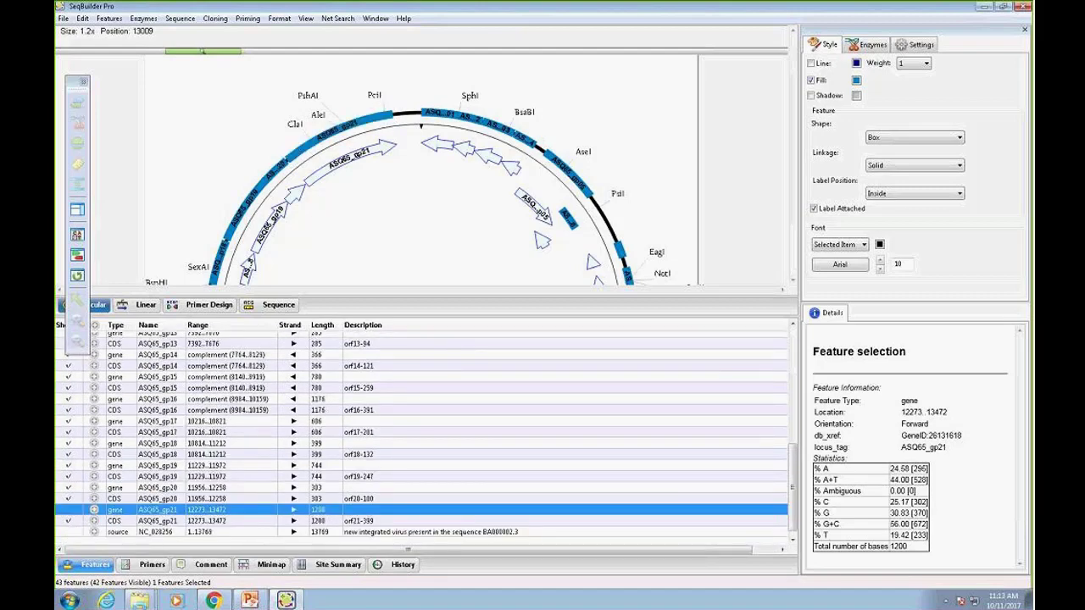
pyautogui.click(72, 512)
pyautogui.click(72, 512)
pyautogui.click(71, 512)
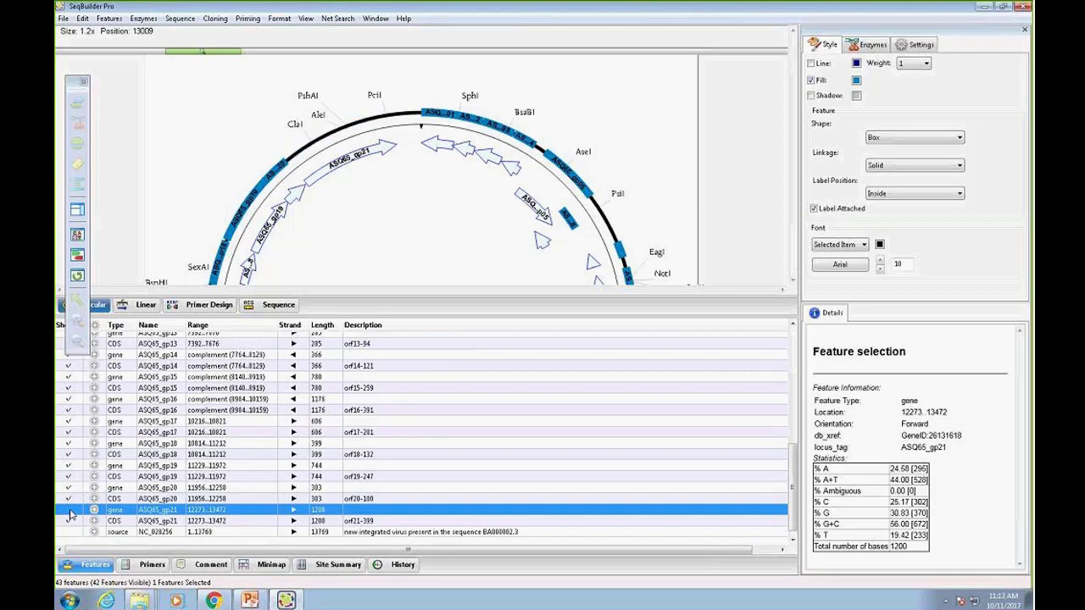
pyautogui.click(71, 513)
# - Hide the ASQ65_gp21 gene directly on the circular map, and undo the hiding
pyautogui.click(374, 127)
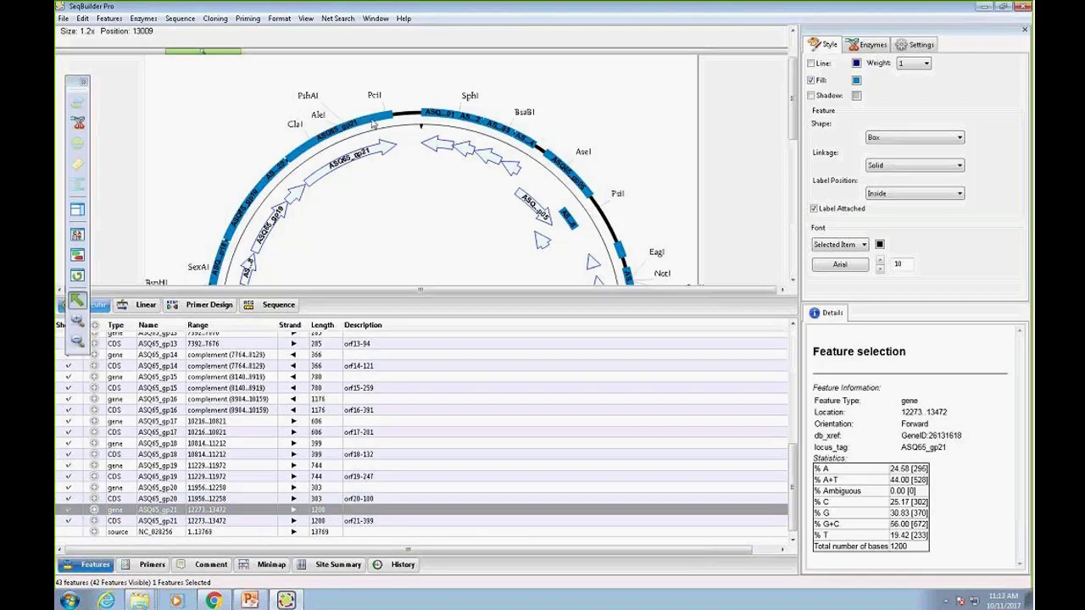
pyautogui.rightClick(372, 125)
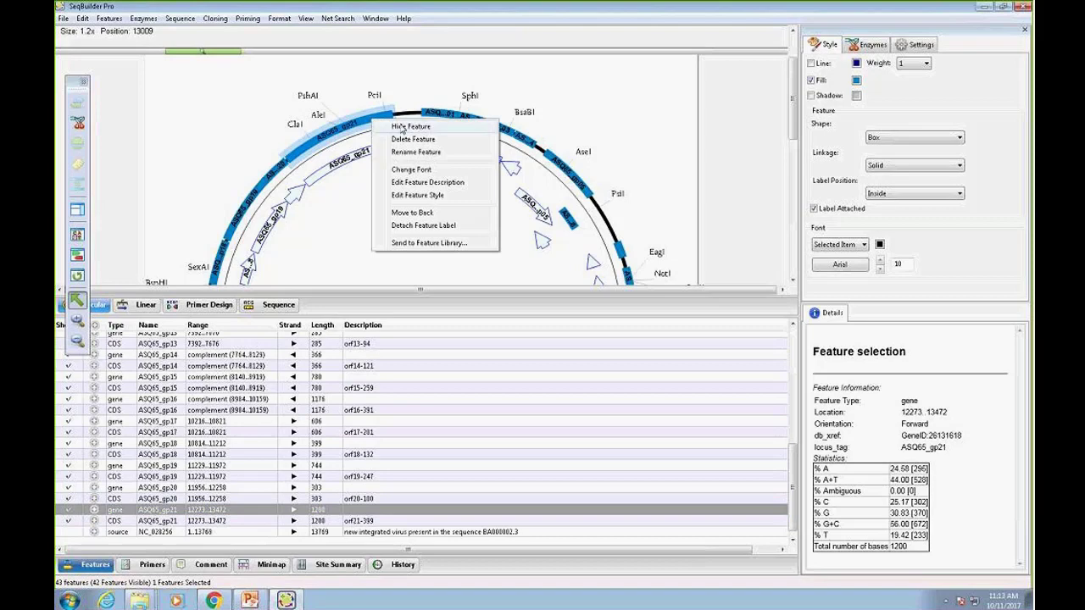
pyautogui.click(398, 127)
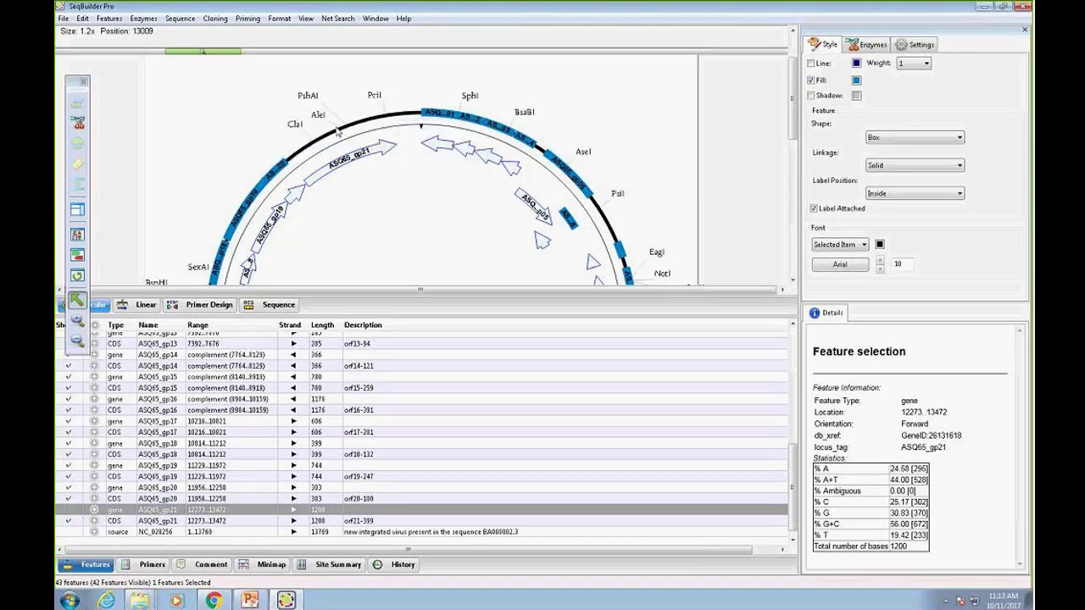
pyautogui.click(82, 17)
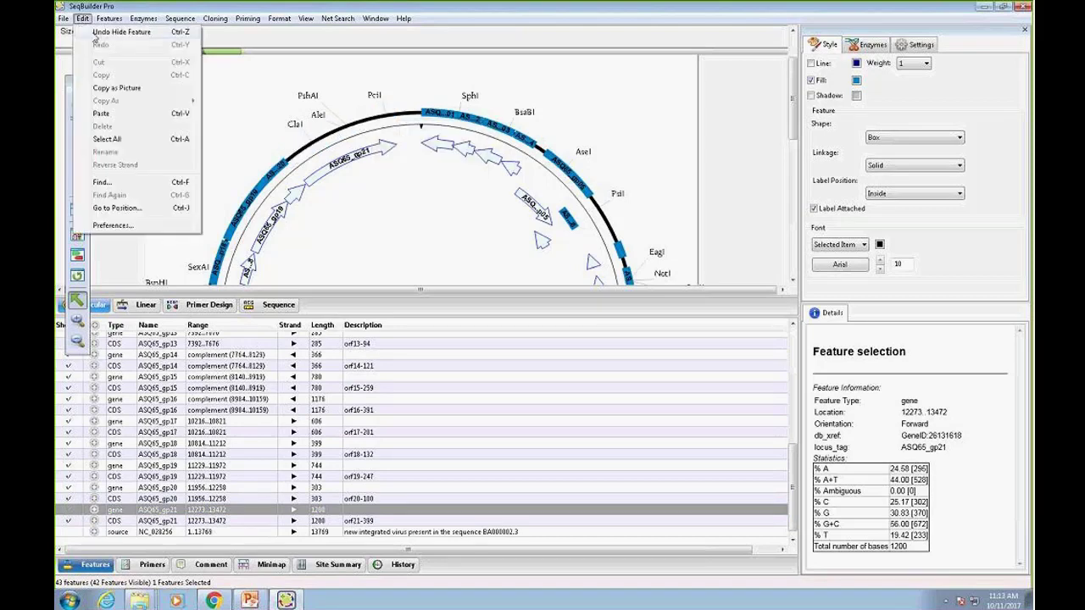
pyautogui.click(121, 33)
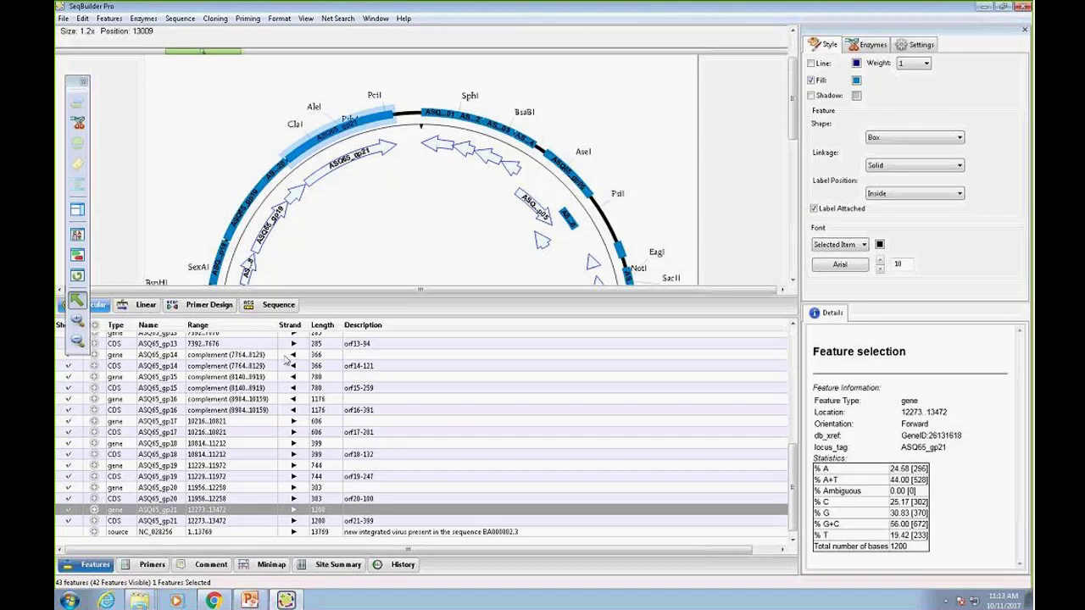
# - Select the continuous range of features from the ASQ65_gp01 gene through the ASQ65_gp08 CDS in the feature list
pyautogui.moveTo(792, 458); pyautogui.dragTo(746, 339)
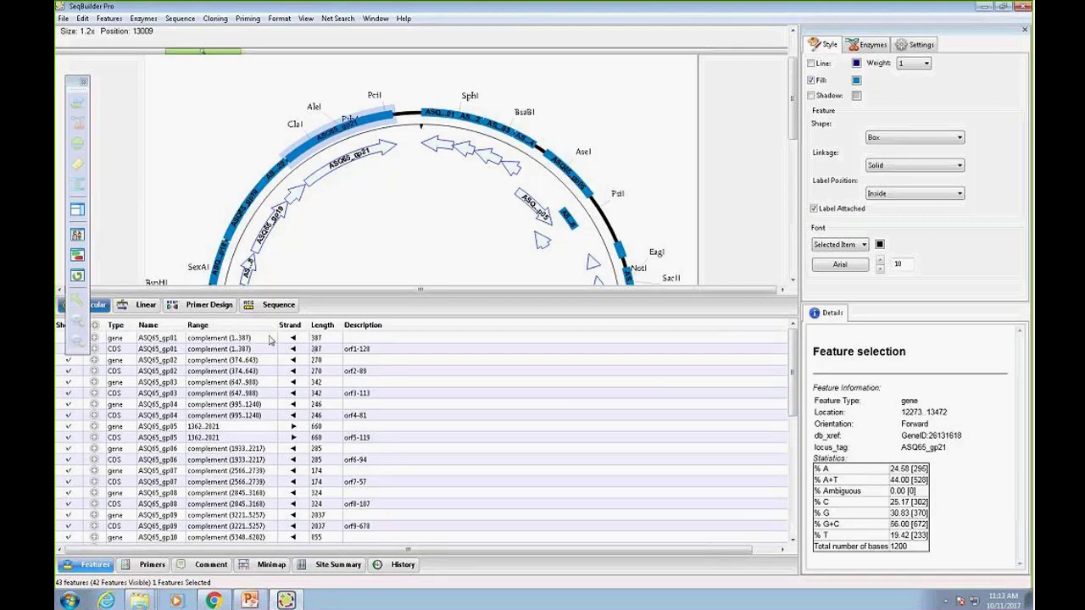
pyautogui.moveTo(269, 338); pyautogui.dragTo(273, 512)
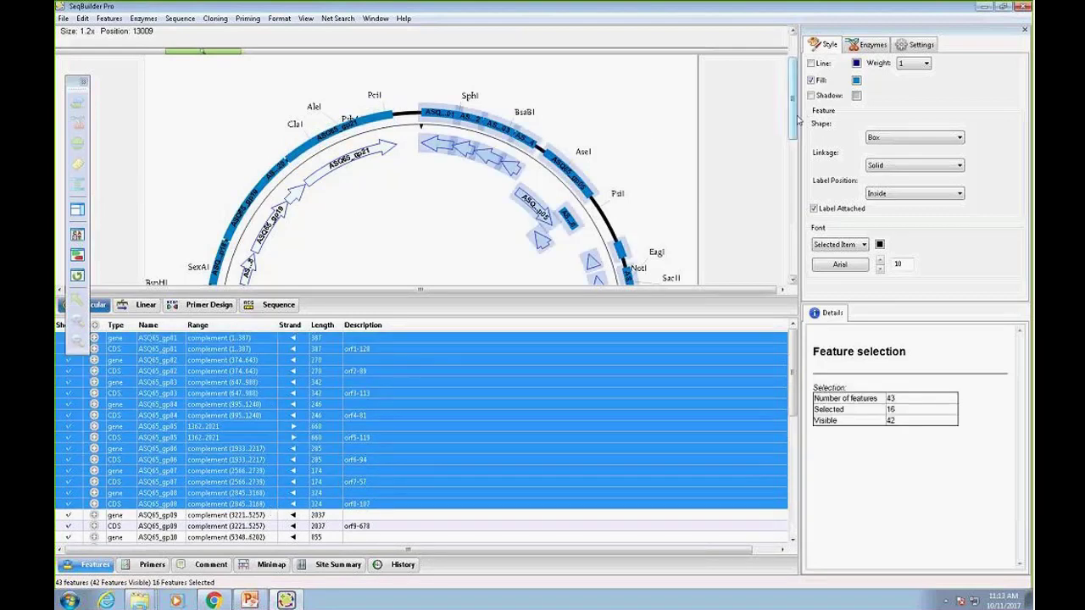
pyautogui.moveTo(795, 118)
pyautogui.mouseDown()
pyautogui.moveTo(795, 145)
pyautogui.moveTo(794, 124)
pyautogui.mouseUp()
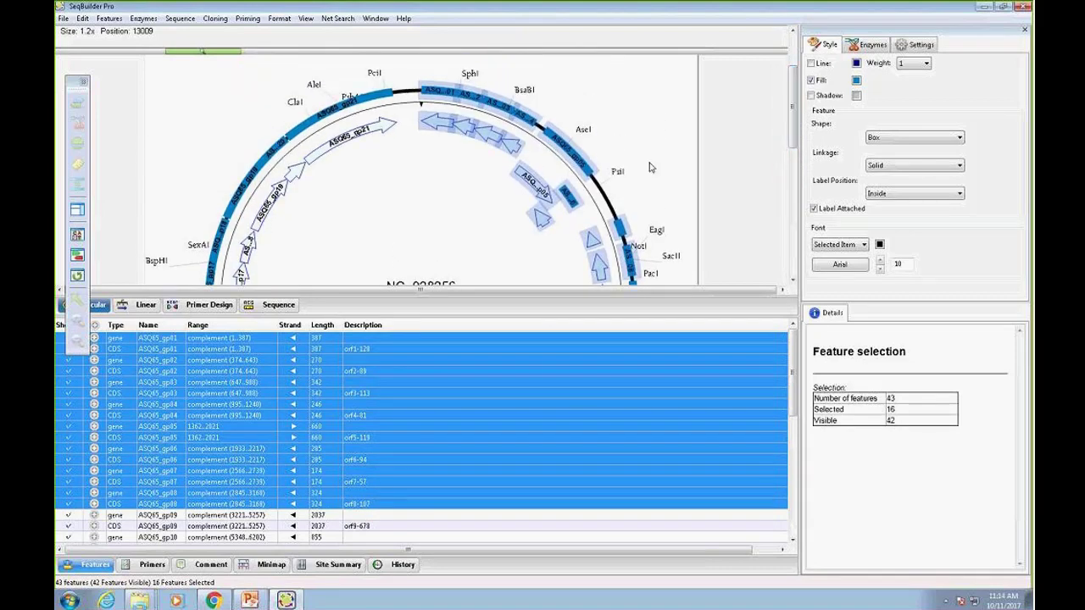
# - Select only the gene entries ASQ65_gp01, gp02, gp04, gp05 and gp06 together, and enlarge the circular map pane
pyautogui.click(159, 361)
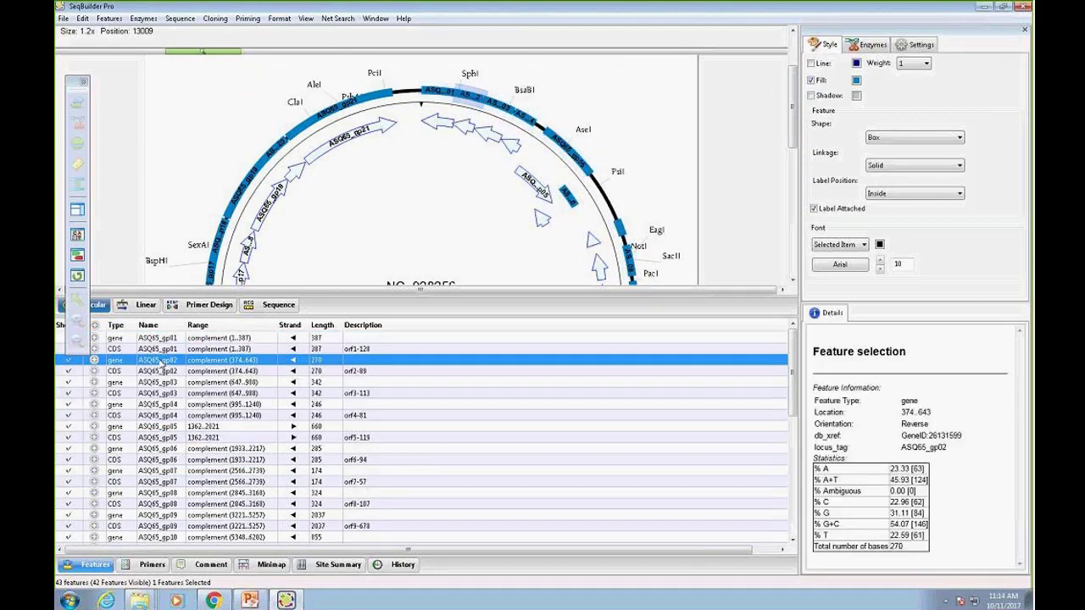
pyautogui.keyDown('ctrl'); pyautogui.click(154, 404); pyautogui.keyUp('ctrl')
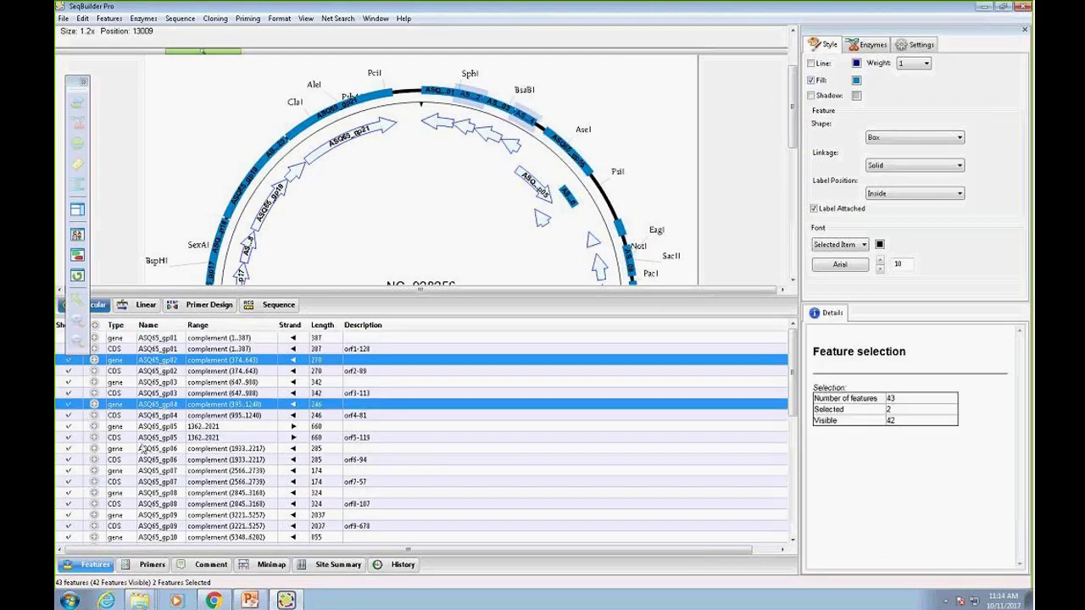
pyautogui.keyDown('ctrl'); pyautogui.click(144, 448); pyautogui.keyUp('ctrl')
pyautogui.keyDown('ctrl'); pyautogui.click(150, 426); pyautogui.keyUp('ctrl')
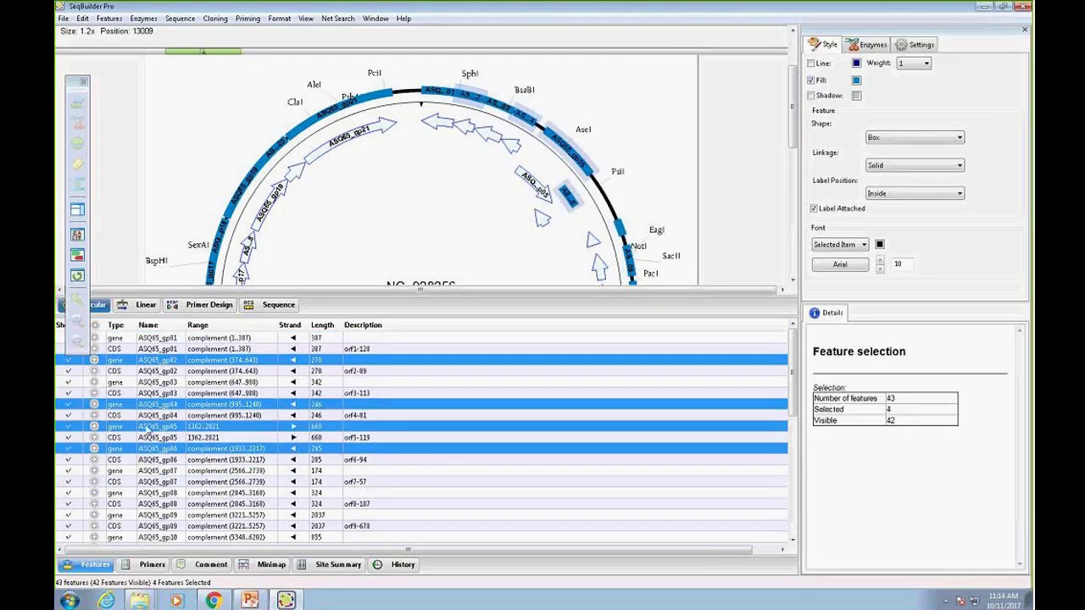
pyautogui.keyDown('ctrl'); pyautogui.click(164, 338); pyautogui.keyUp('ctrl')
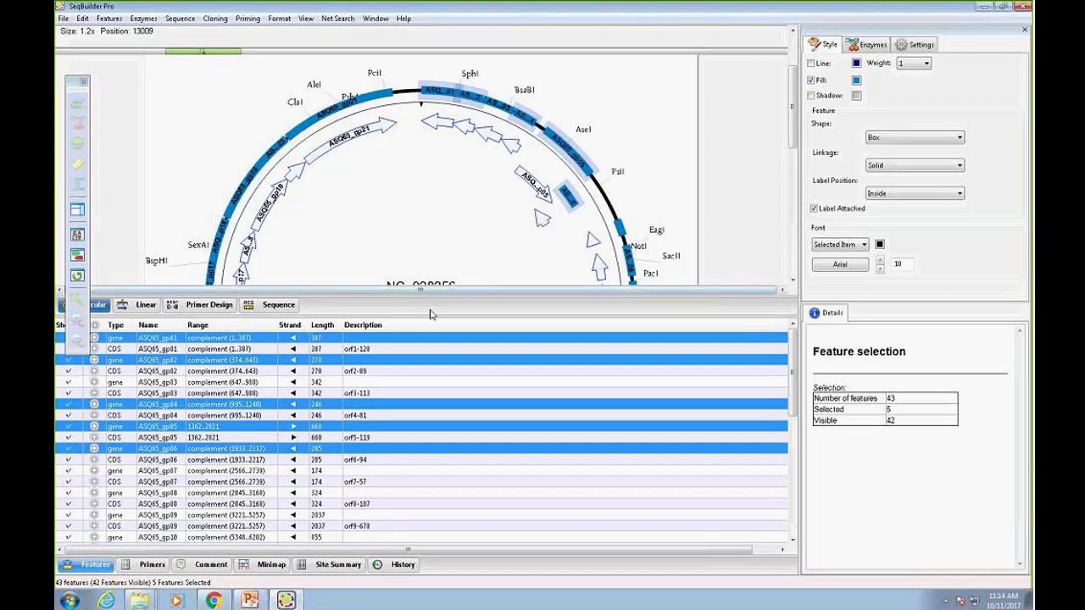
pyautogui.moveTo(431, 318); pyautogui.dragTo(431, 358)
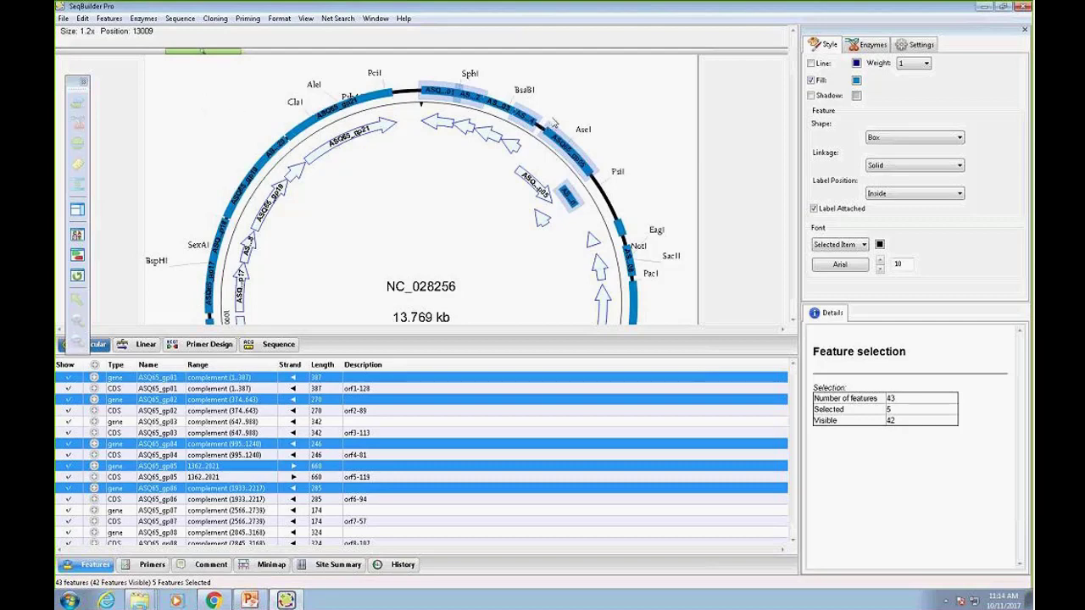
pyautogui.click(320, 239)
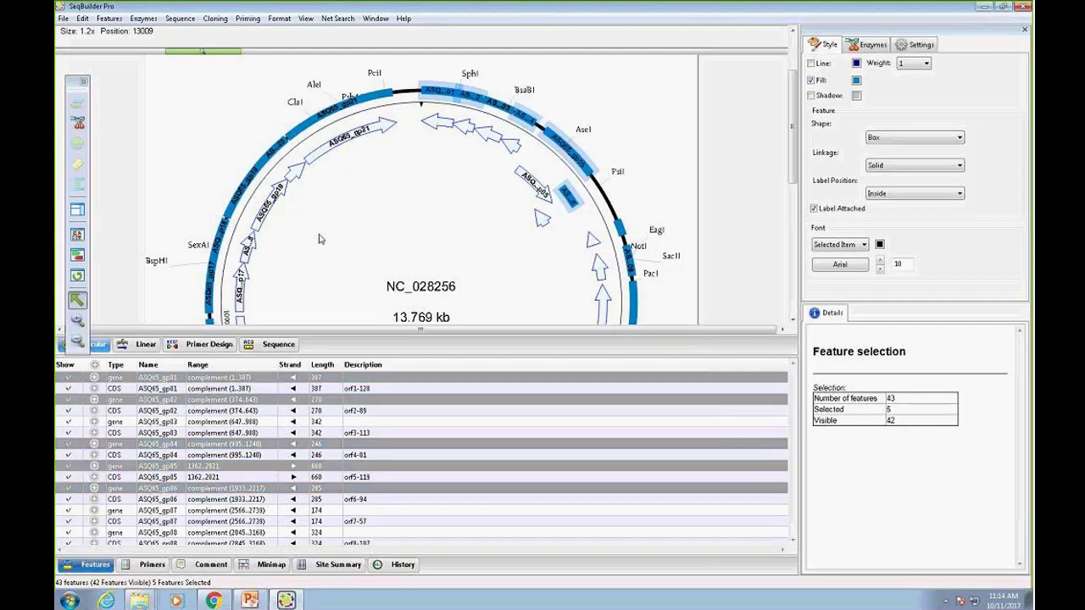
# - Select all features of type gene, starting from the ASQ65_gp01 gene entry, and hide them from the circular map
pyautogui.click(182, 422)
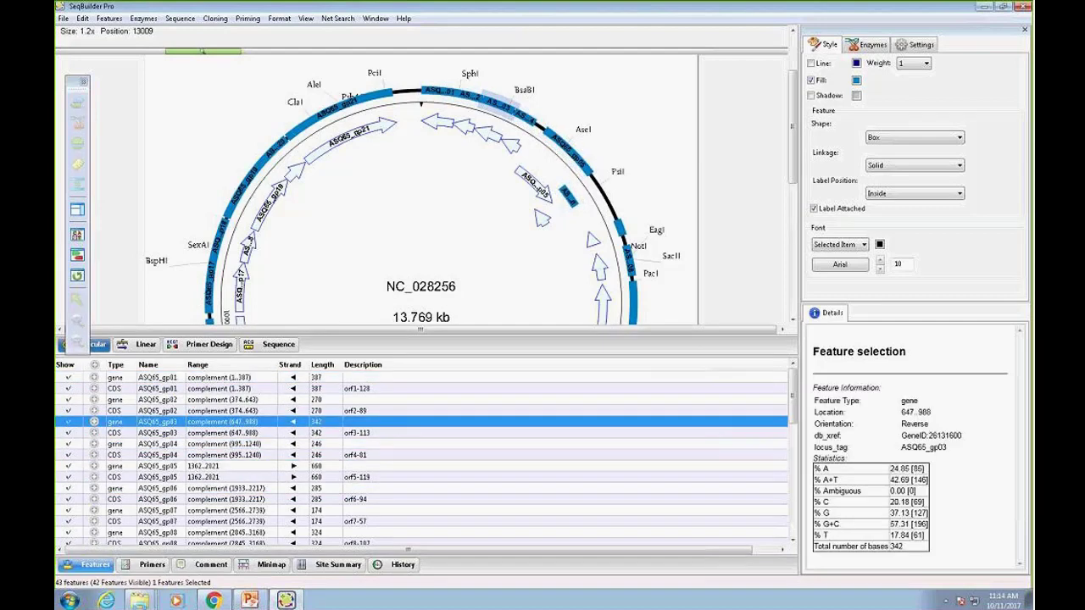
pyautogui.click(125, 378)
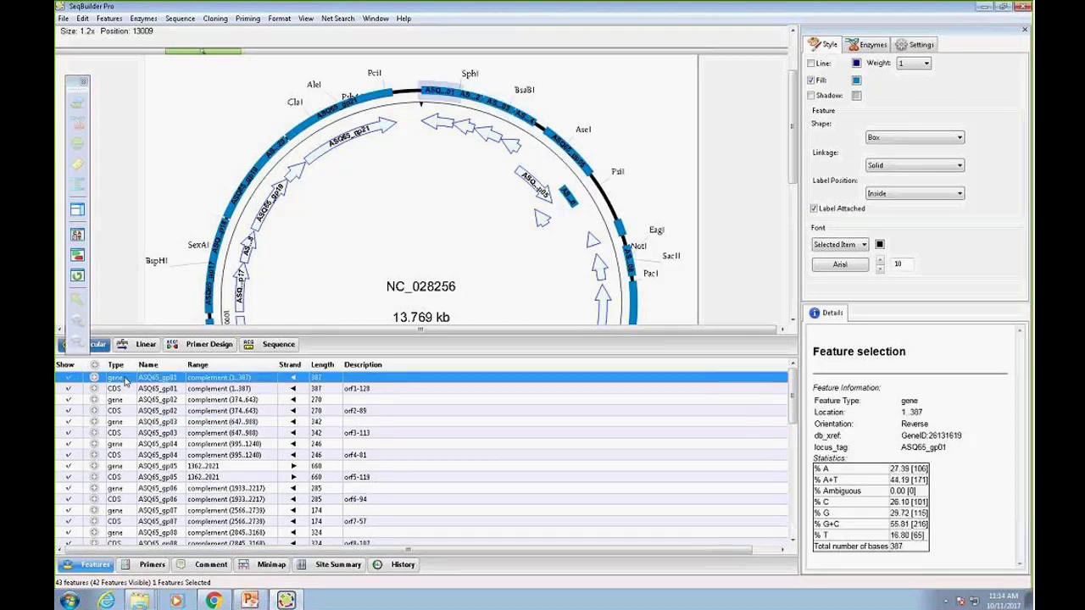
pyautogui.rightClick(125, 381)
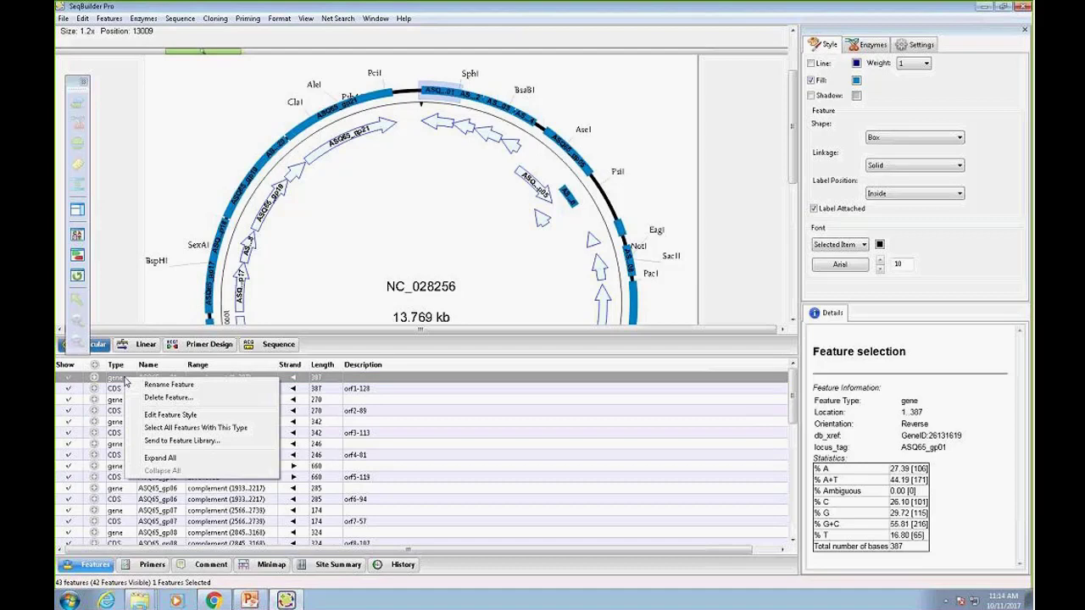
pyautogui.click(168, 429)
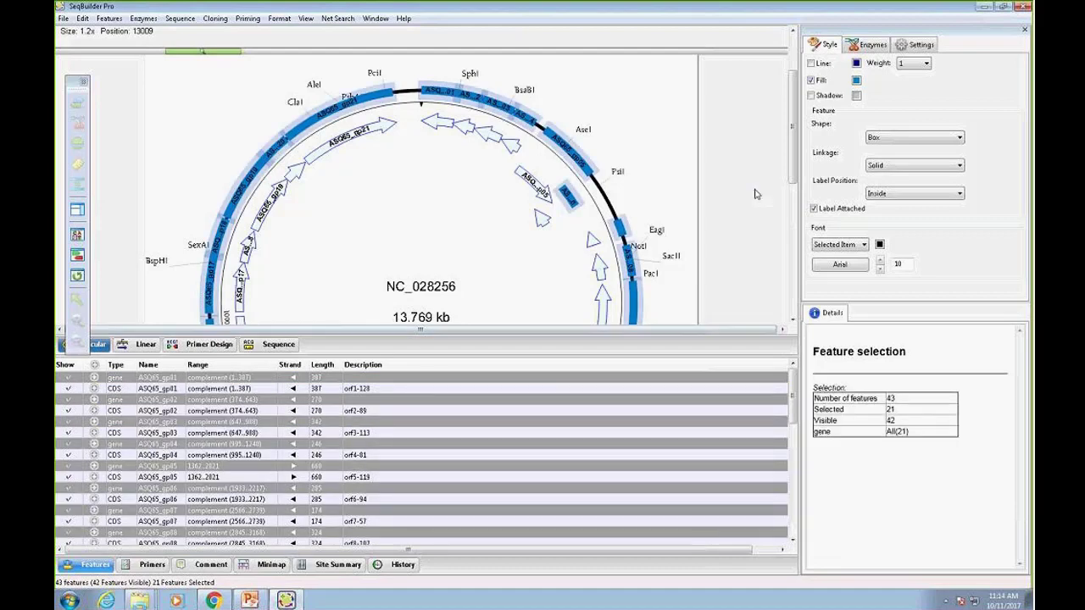
pyautogui.rightClick(137, 400)
pyautogui.click(167, 426)
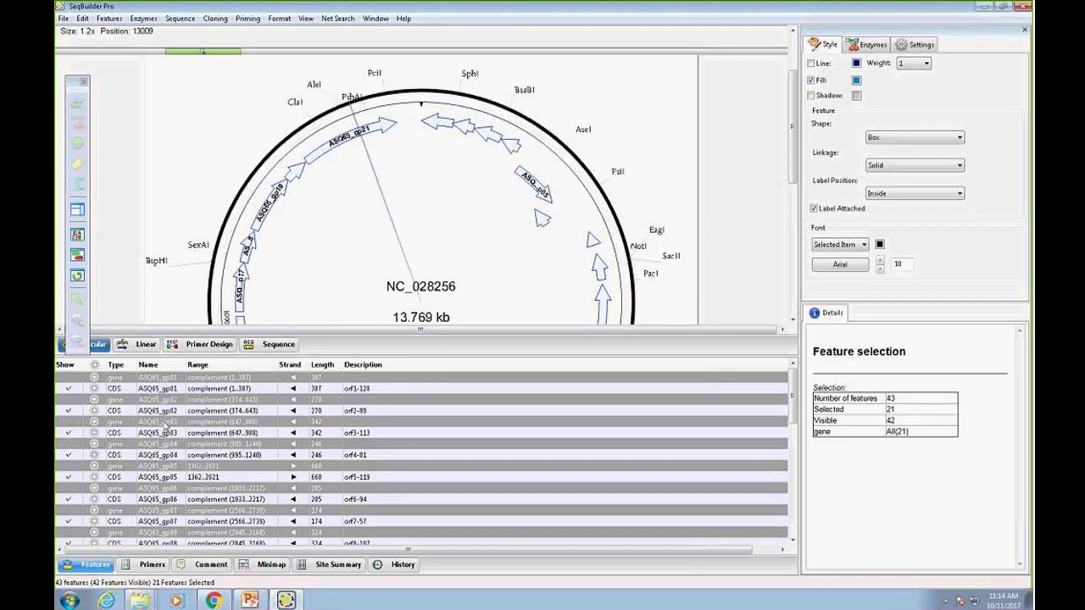
# - Select all features of type CDS and move them outward onto the thick outer circle of the circular map
pyautogui.click(127, 392)
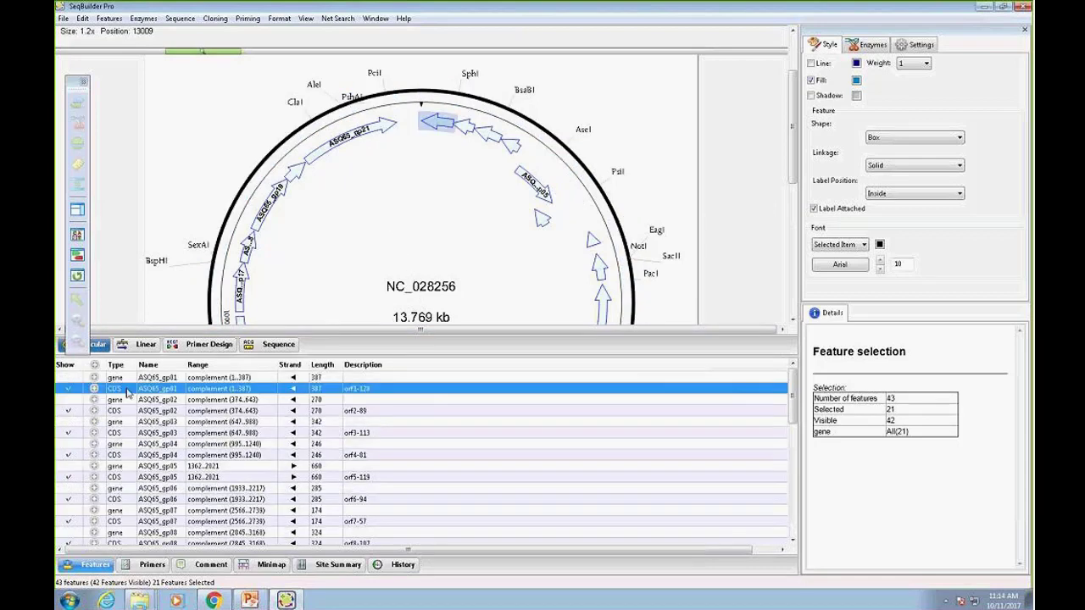
pyautogui.rightClick(127, 393)
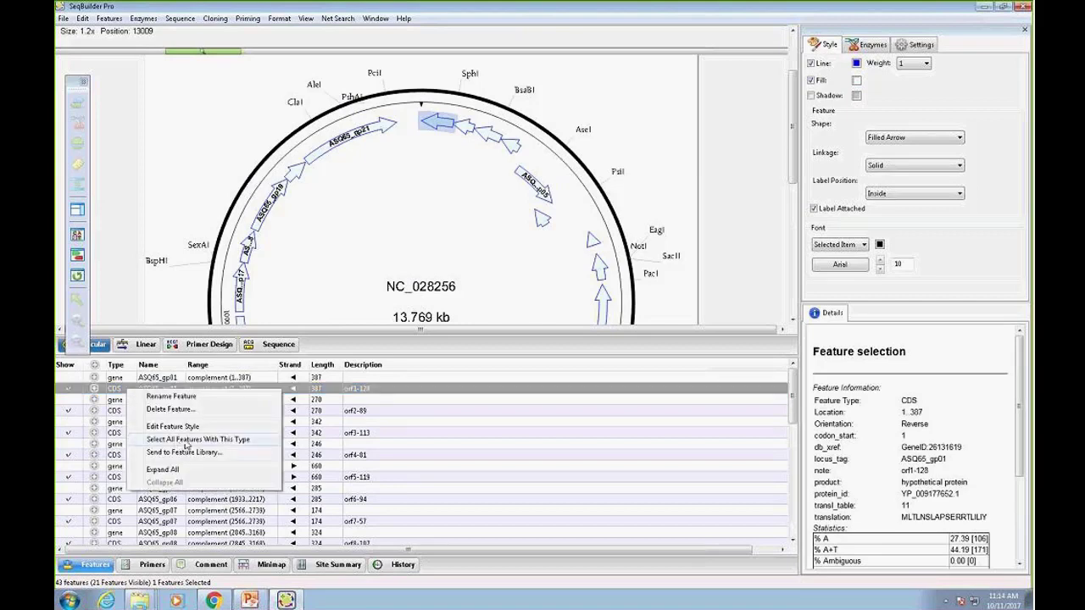
pyautogui.click(187, 440)
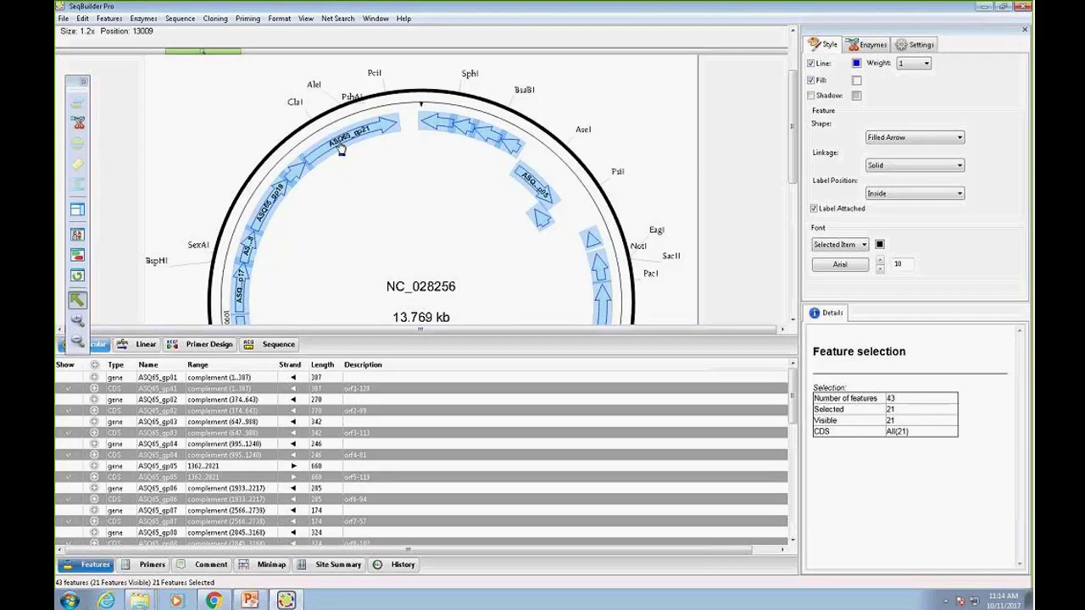
pyautogui.moveTo(339, 150); pyautogui.dragTo(337, 110)
pyautogui.click(640, 93)
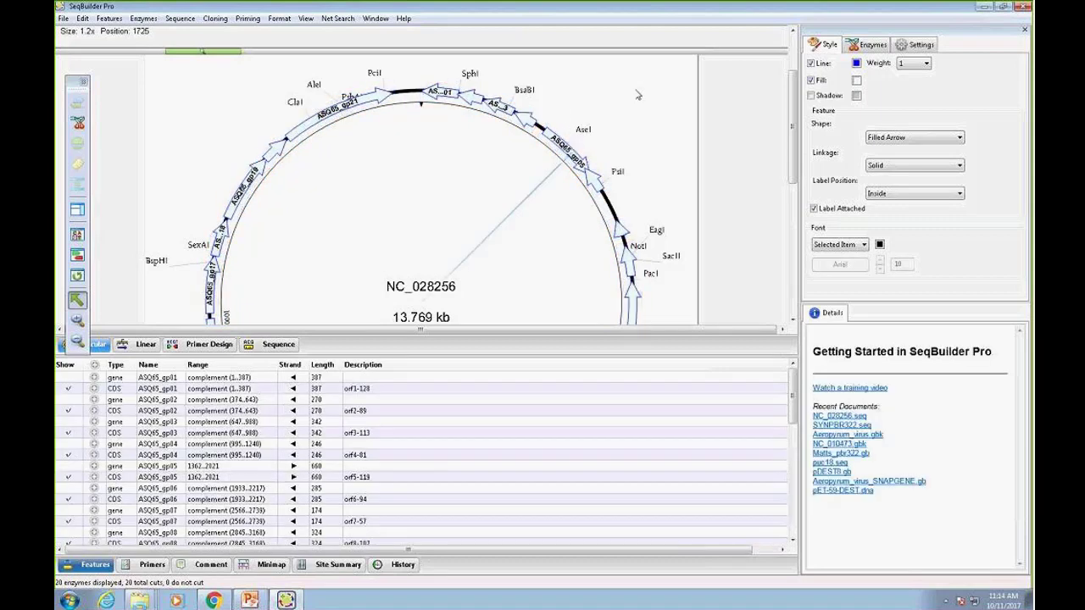
# - Reselect all CDS features, widen the style settings area, and set the features' fill colour to light red
pyautogui.moveTo(793, 128)
pyautogui.mouseDown()
pyautogui.moveTo(793, 216)
pyautogui.moveTo(793, 114)
pyautogui.mouseUp()
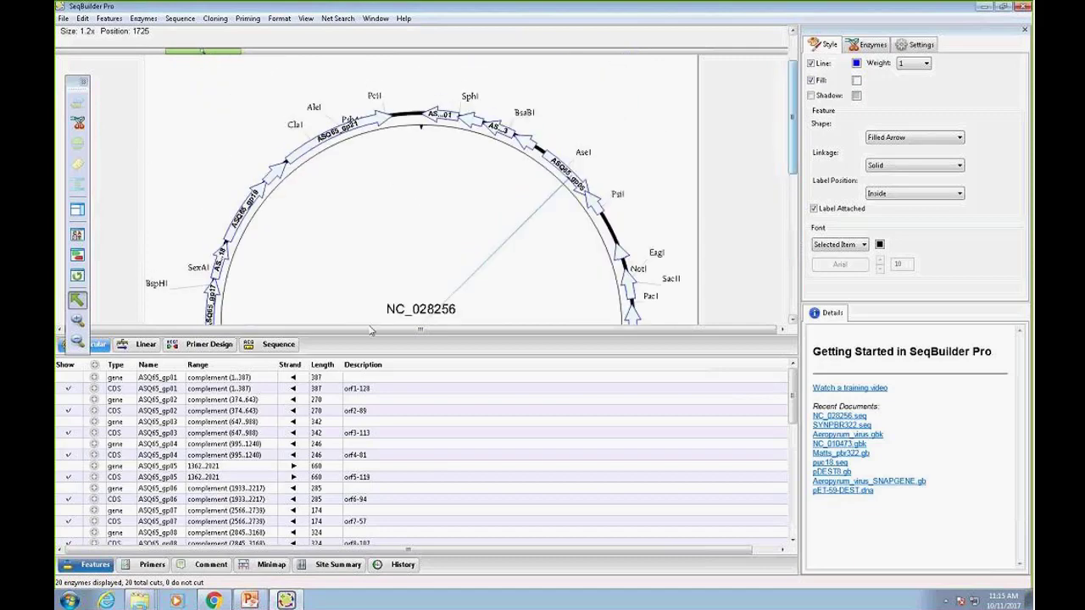
pyautogui.click(121, 390)
pyautogui.rightClick(121, 392)
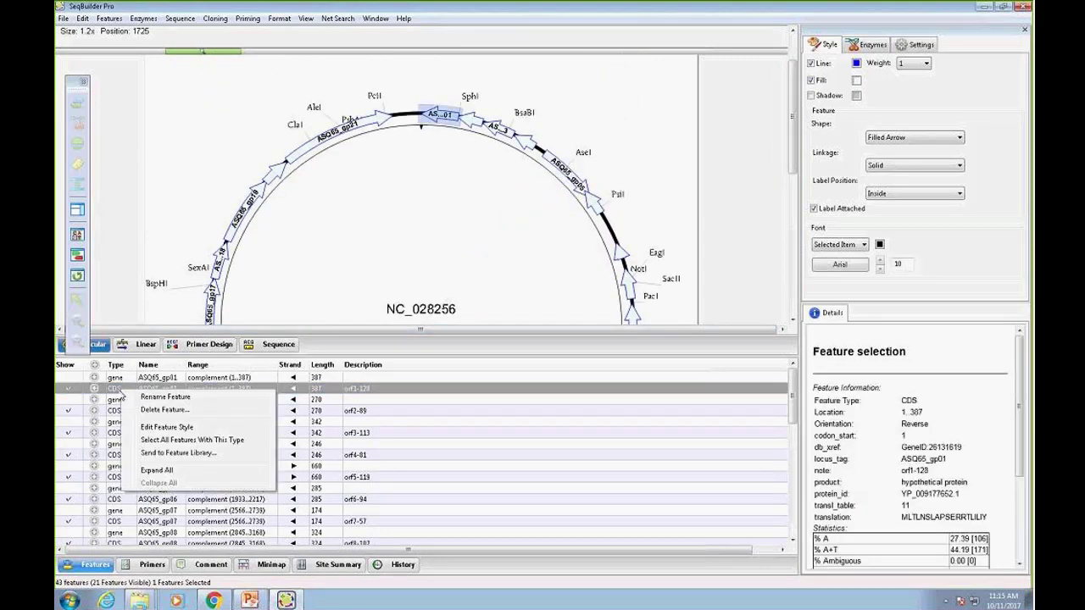
pyautogui.click(165, 441)
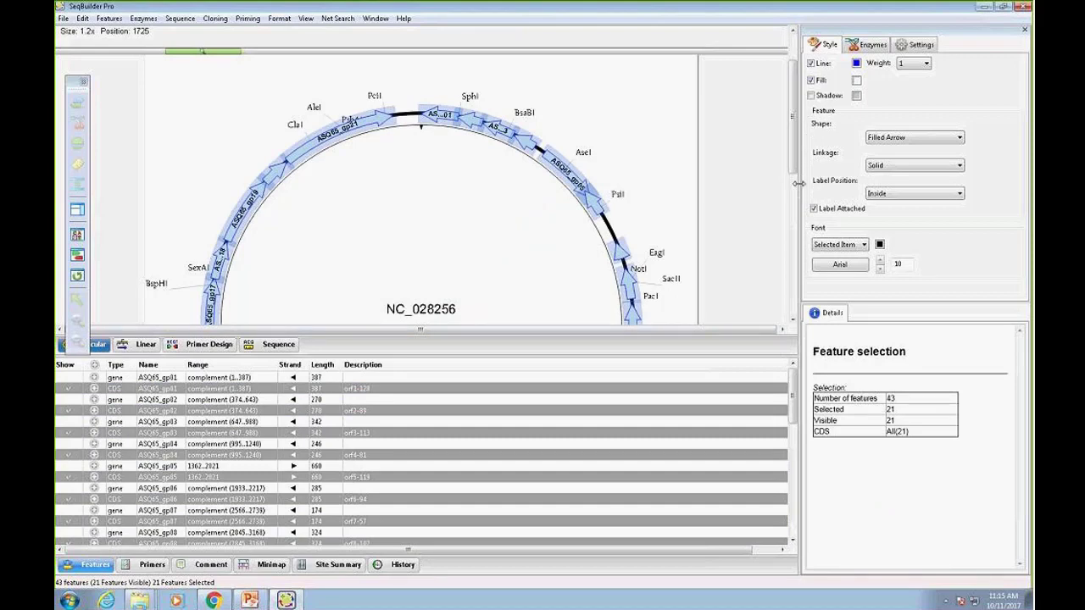
pyautogui.moveTo(798, 182); pyautogui.dragTo(725, 185)
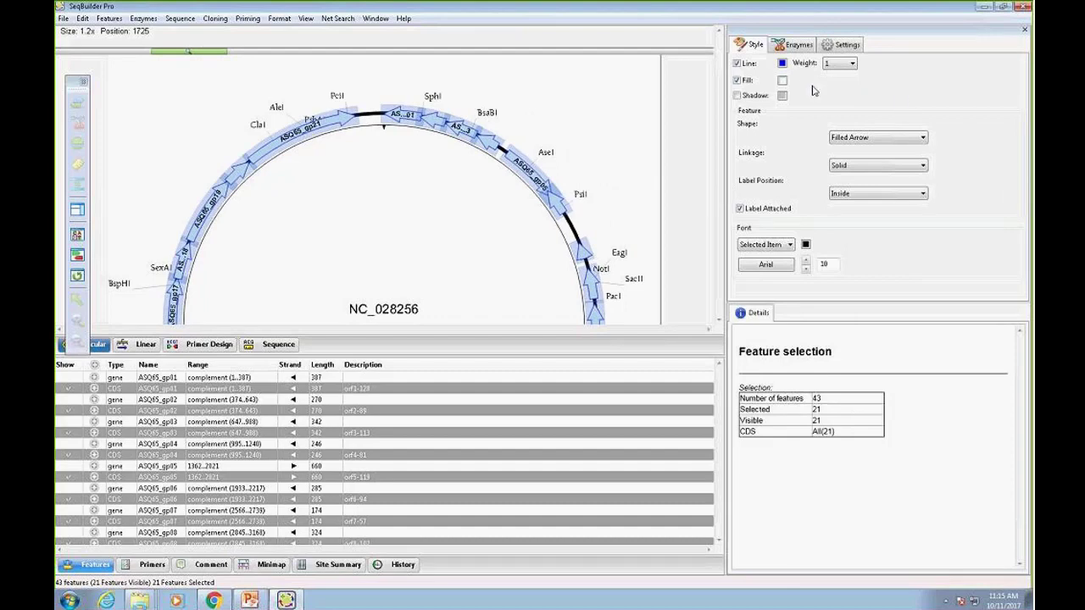
pyautogui.click(784, 81)
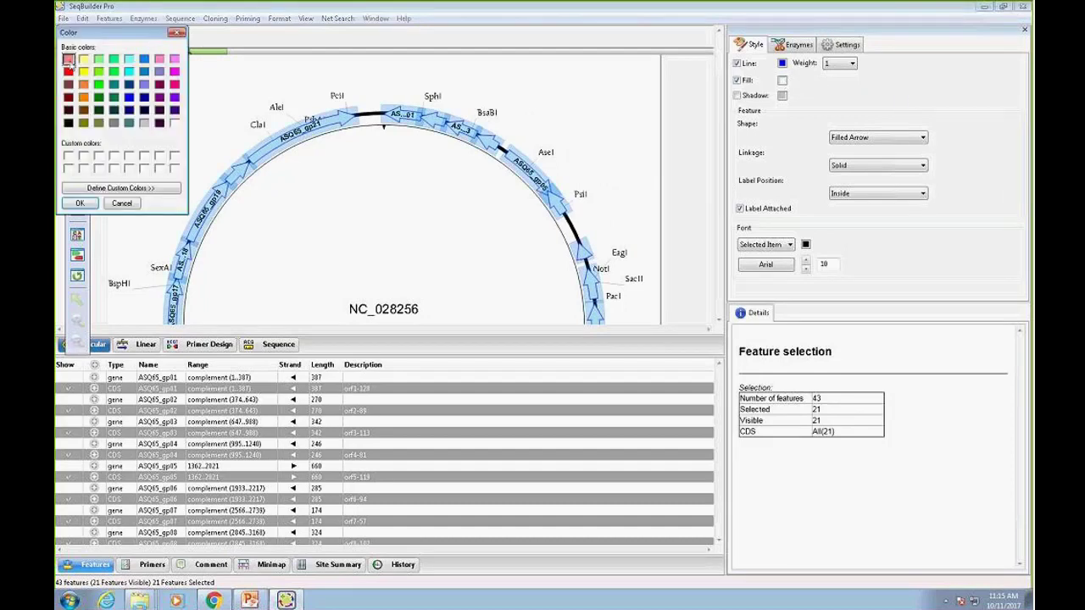
pyautogui.click(80, 204)
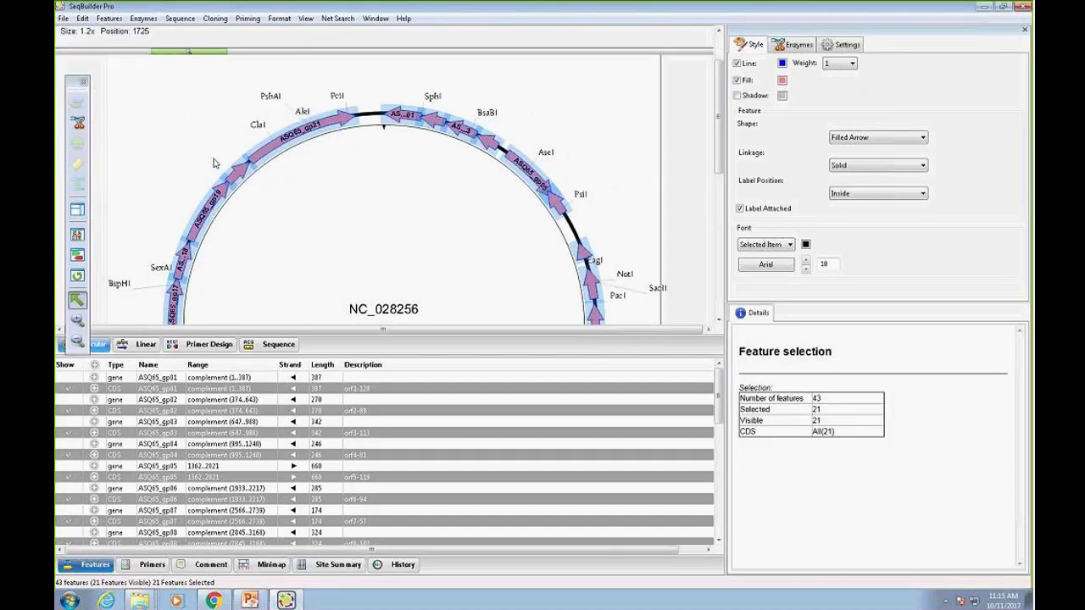
# - Change the shape of the selected CDS features to Box and detach their labels, then clear the selection
pyautogui.click(923, 138)
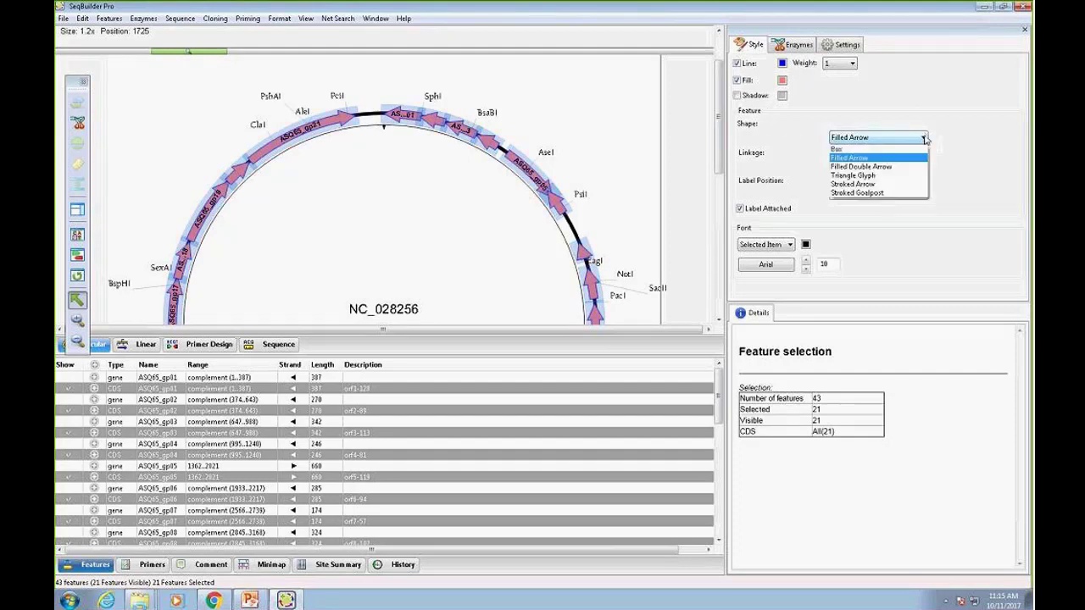
pyautogui.click(839, 149)
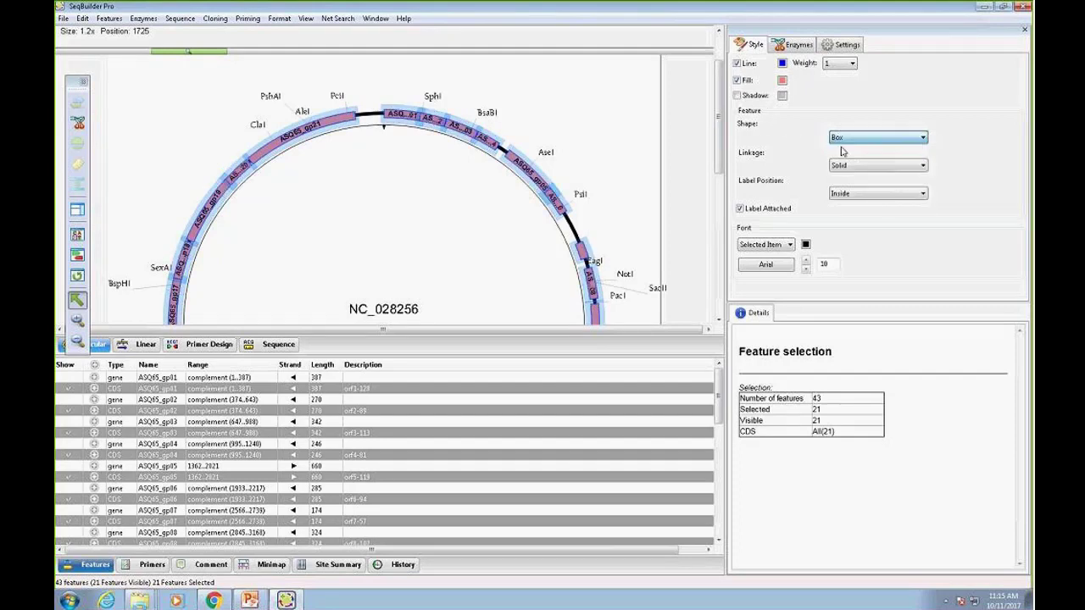
pyautogui.click(740, 208)
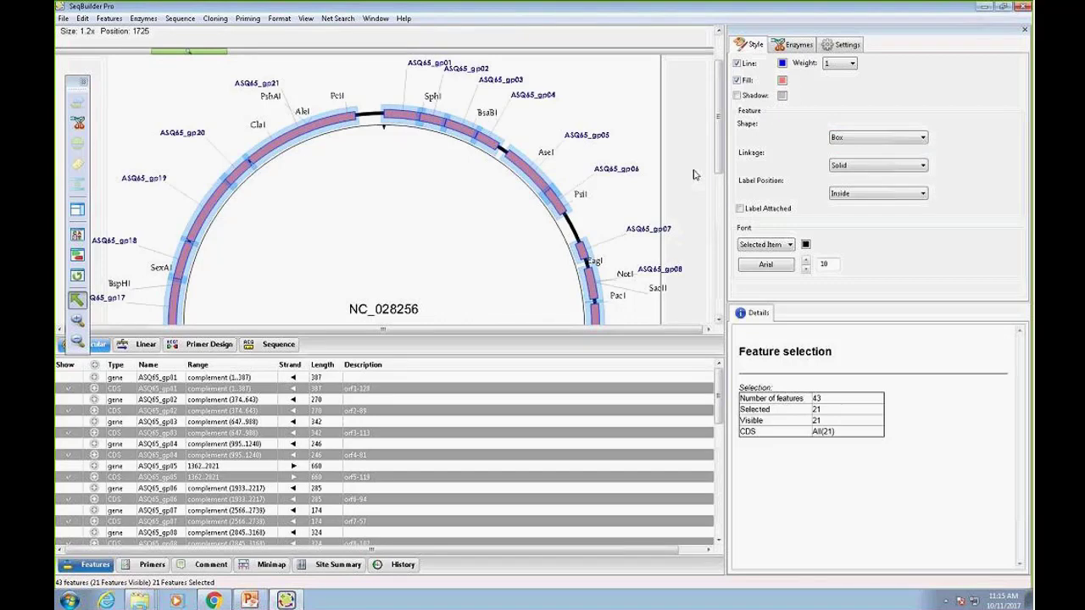
pyautogui.click(630, 103)
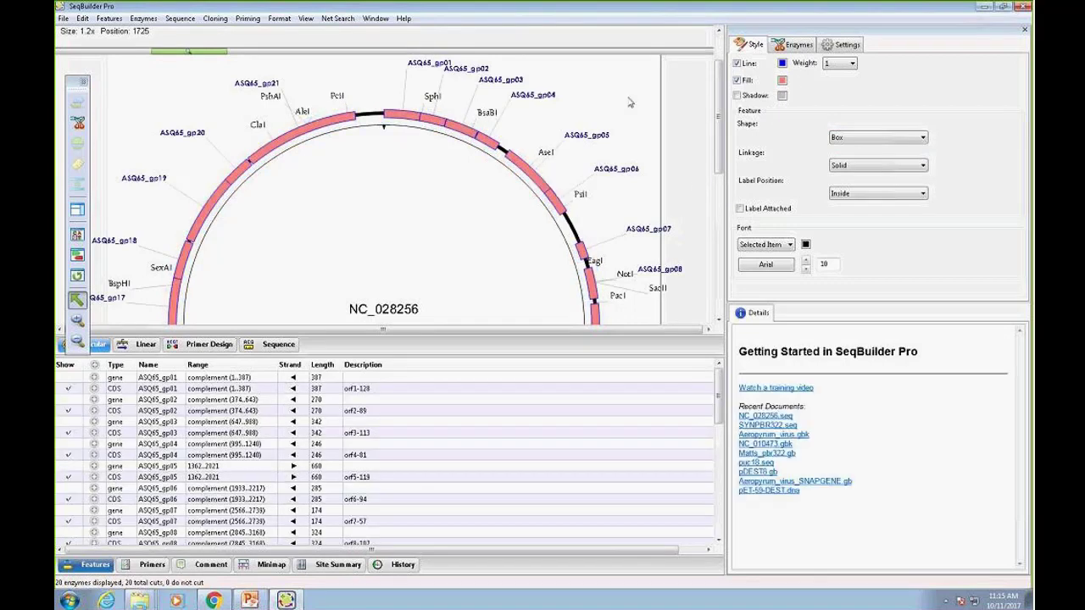
# - Shrink the circular map by pulling its thick outer circle inward toward the centre
pyautogui.moveTo(718, 135)
pyautogui.mouseDown()
pyautogui.moveTo(726, 220)
pyautogui.moveTo(717, 140)
pyautogui.mouseUp()
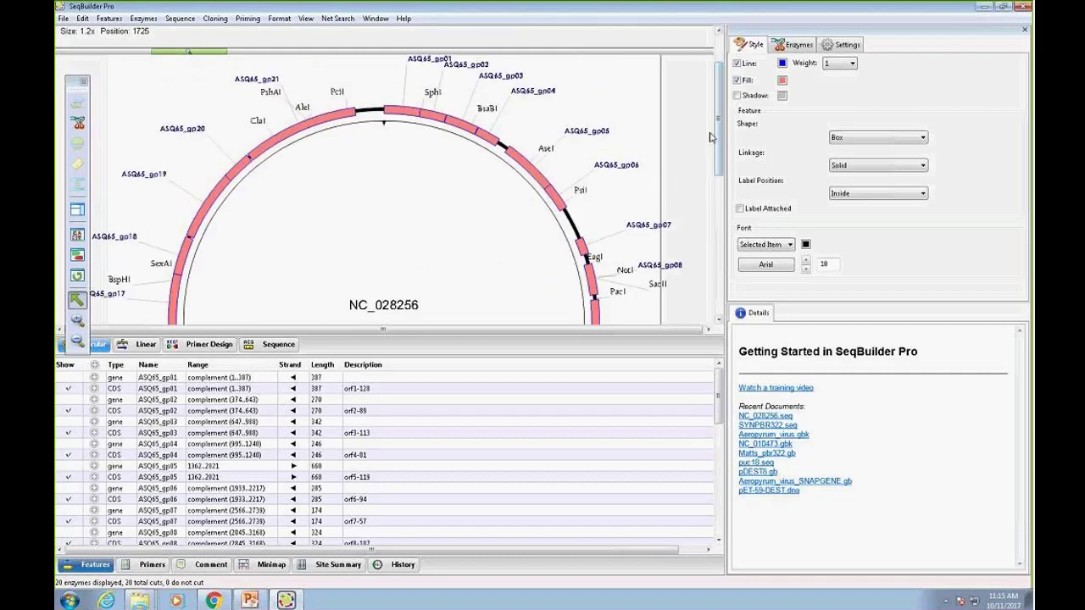
pyautogui.click(366, 117)
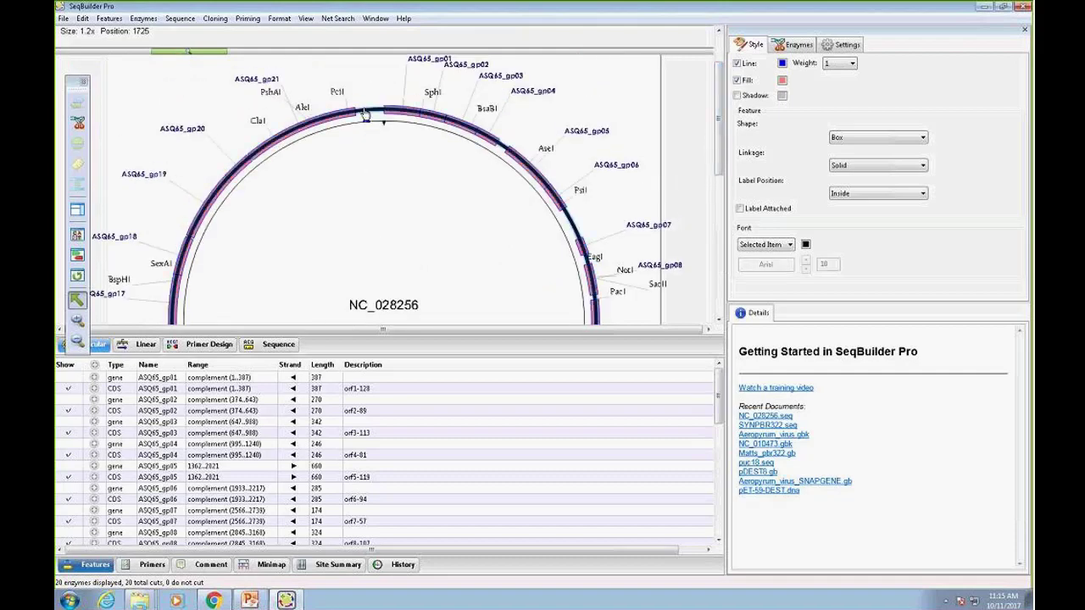
pyautogui.click(370, 139)
pyautogui.moveTo(371, 160); pyautogui.dragTo(374, 181)
# - Move the ASQ65_gp08, ASQ65_gp09 and BspHI labels clear of the neighbouring labels they overlap
pyautogui.moveTo(716, 125); pyautogui.dragTo(720, 176)
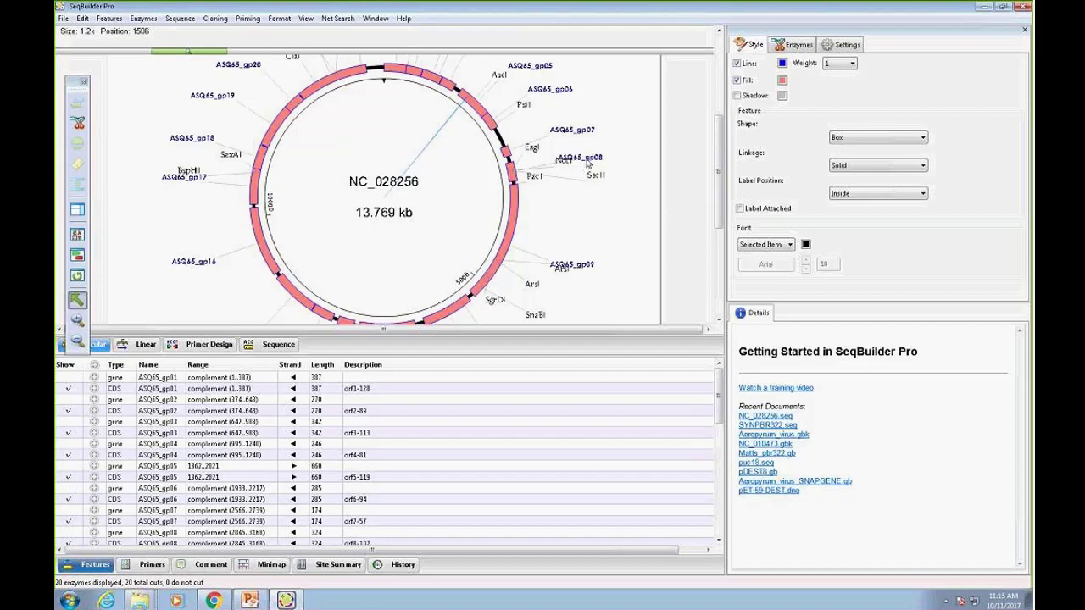
pyautogui.moveTo(587, 163); pyautogui.dragTo(594, 150)
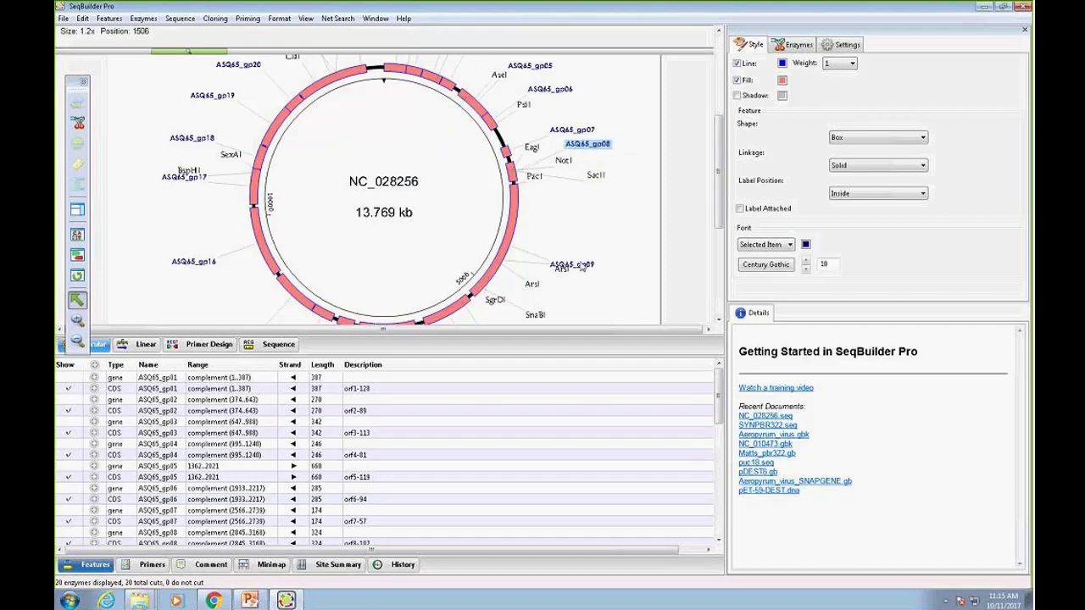
pyautogui.moveTo(581, 268); pyautogui.dragTo(549, 251)
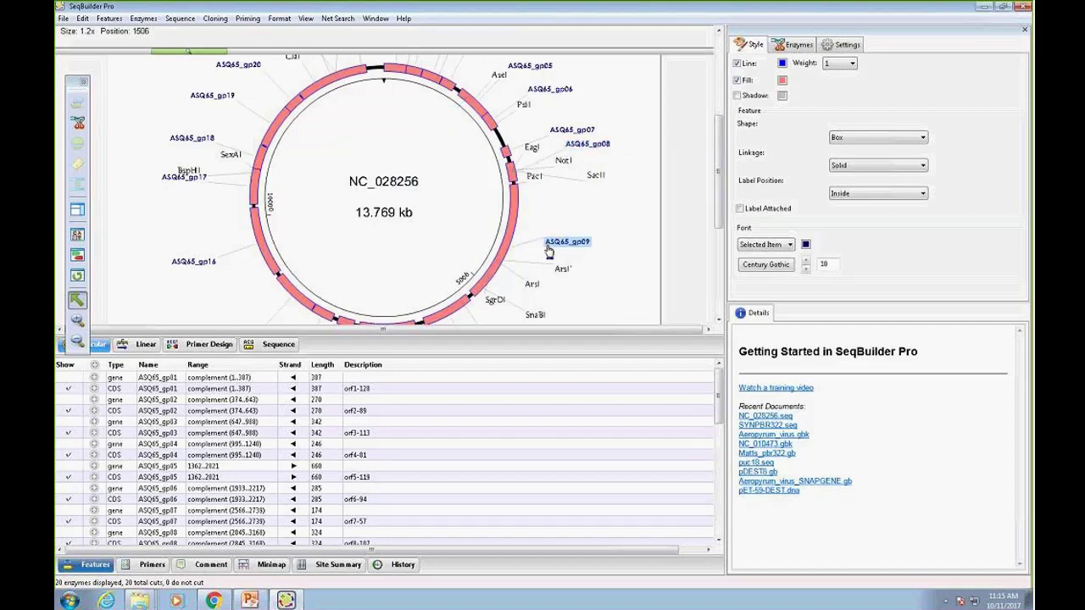
pyautogui.click(188, 173)
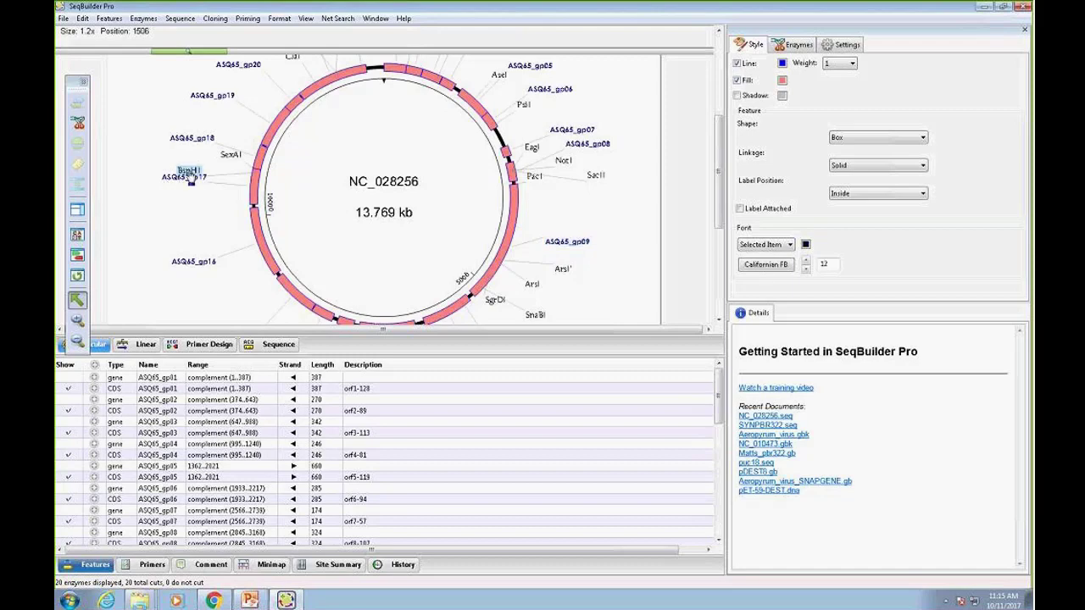
pyautogui.moveTo(191, 180); pyautogui.dragTo(195, 170)
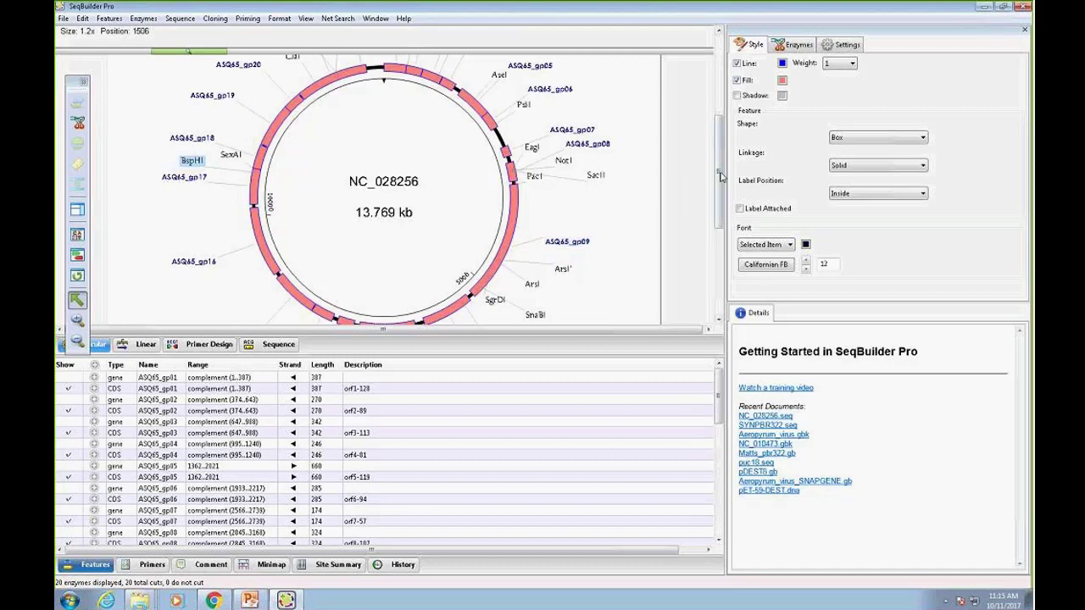
# - Reposition the ASQ65_gp12, ASQ65_gp01, ASQ65_gp21 and PshAI labels around the map so they no longer crowd adjacent labels
pyautogui.scroll(-5, 720, 175)
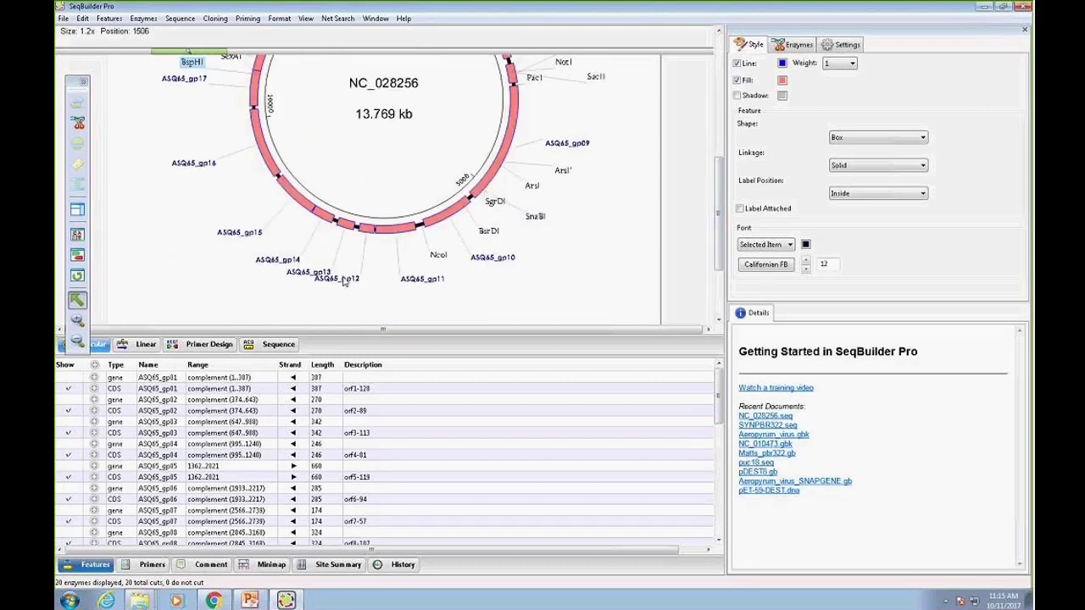
pyautogui.moveTo(344, 283); pyautogui.dragTo(356, 281)
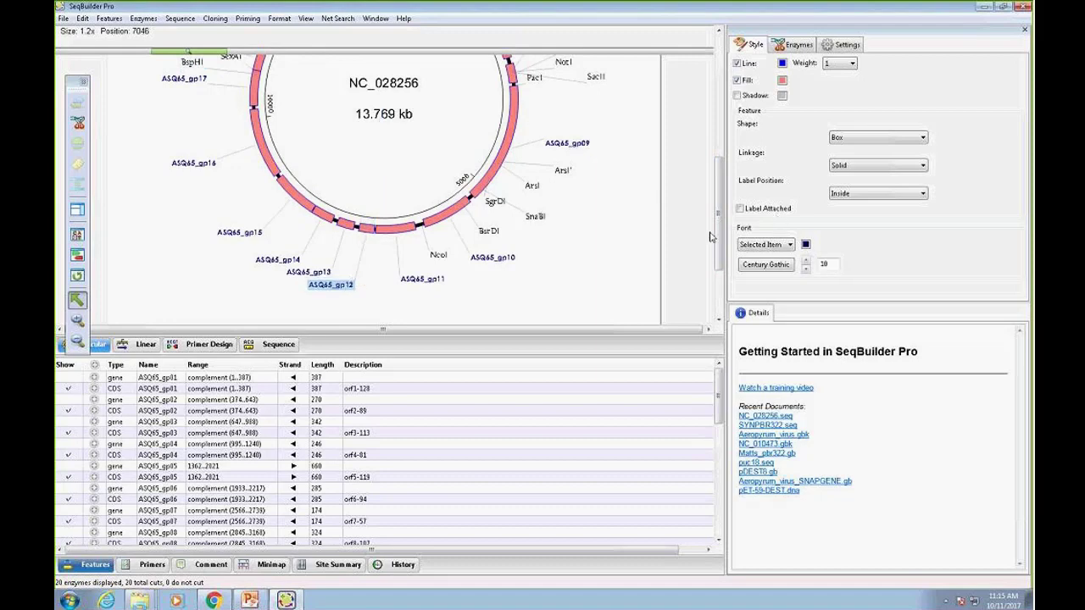
pyautogui.scroll(10, 460, 139)
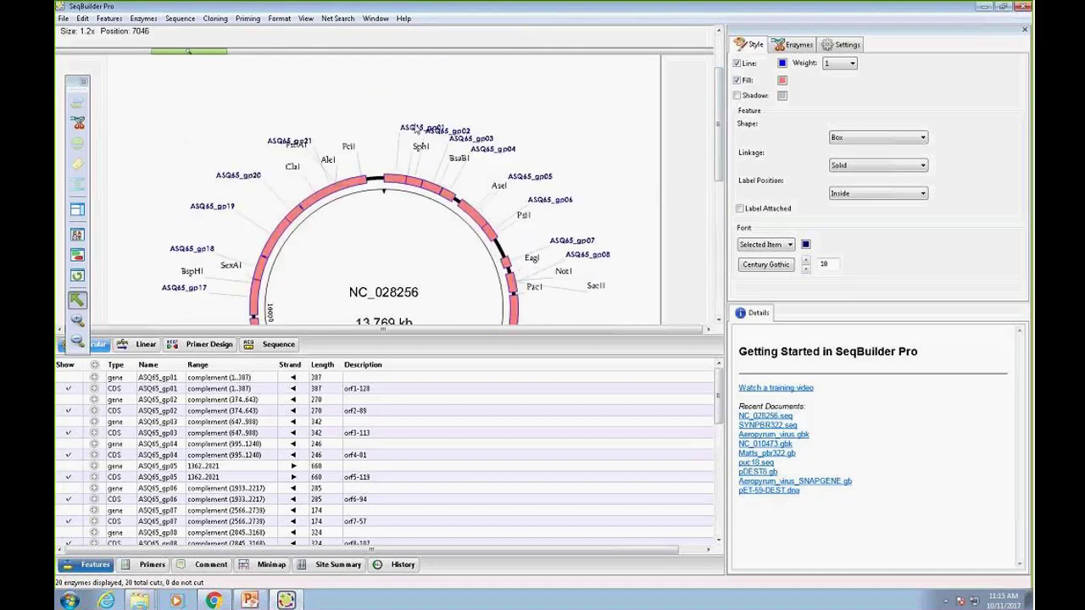
pyautogui.moveTo(418, 128); pyautogui.dragTo(415, 117)
pyautogui.click(307, 144)
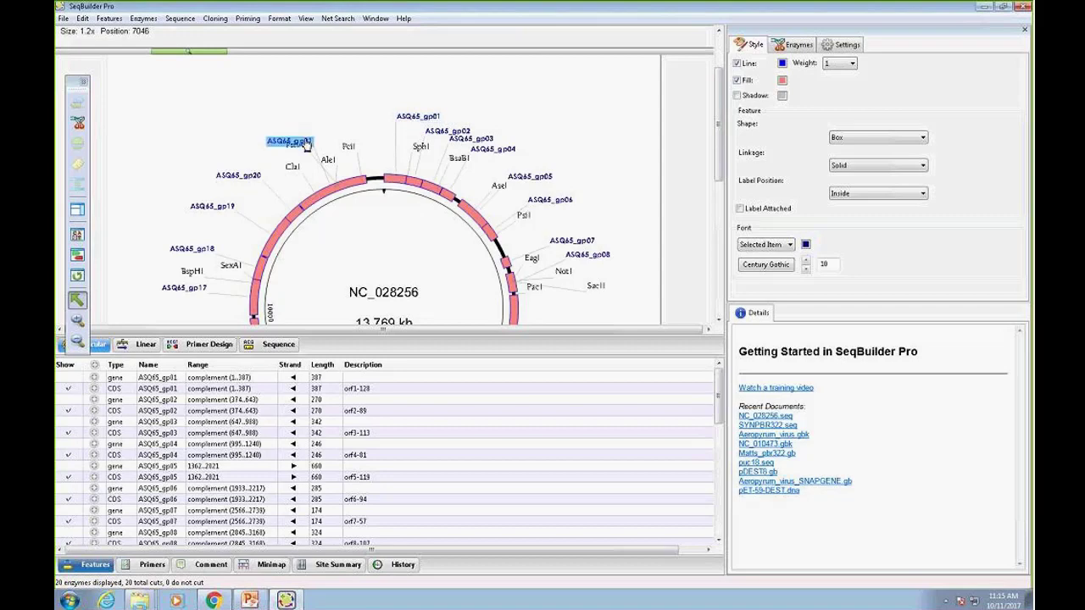
pyautogui.moveTo(307, 144); pyautogui.dragTo(350, 141)
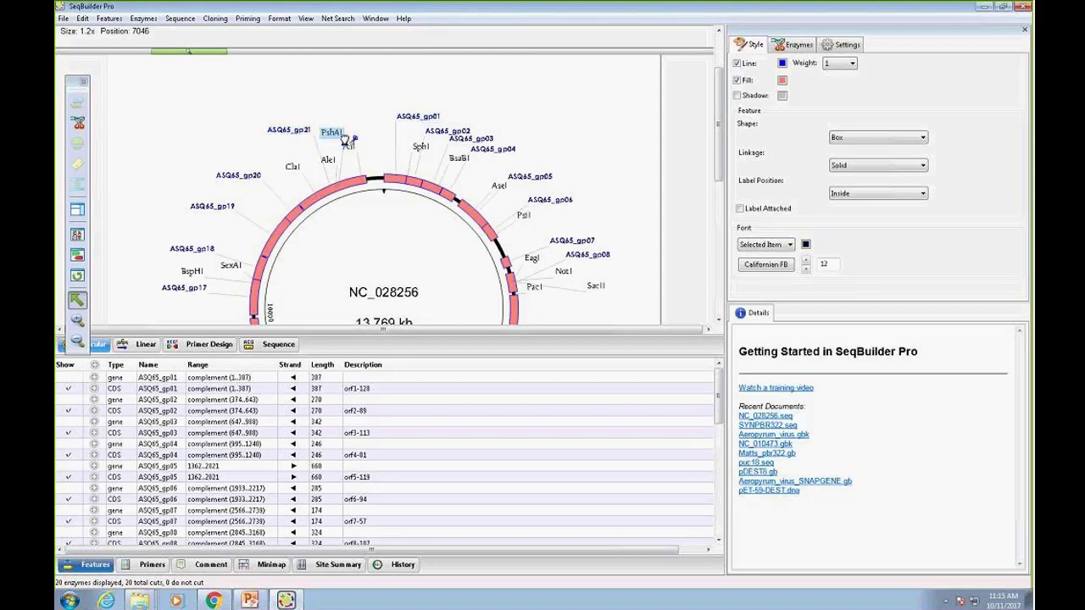
# - Save the customised circular map layout as the default template
pyautogui.click(373, 206)
pyautogui.moveTo(718, 128); pyautogui.dragTo(703, 169)
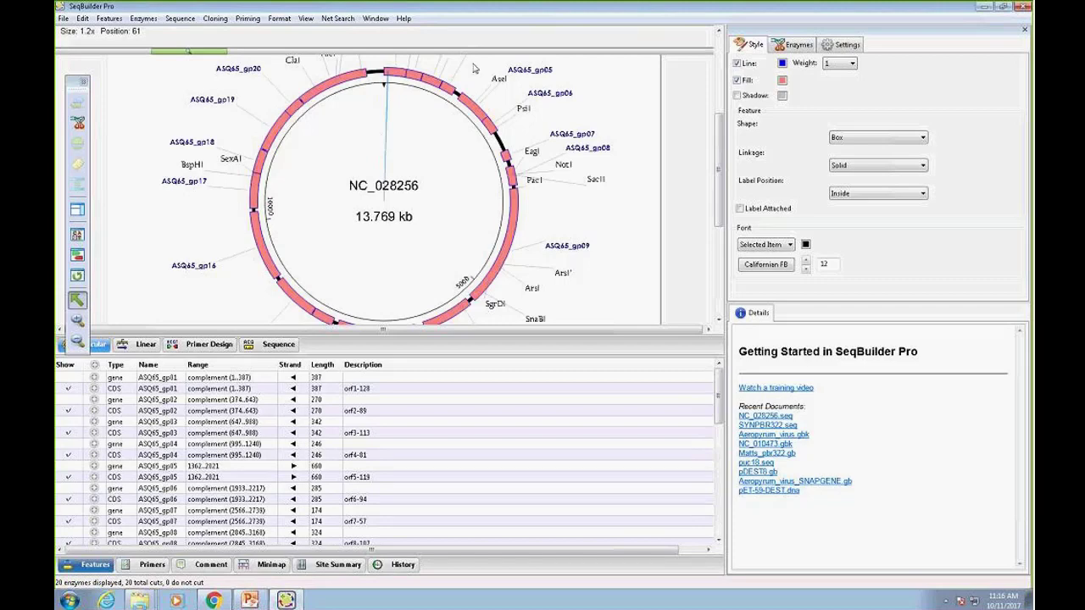
pyautogui.click(306, 20)
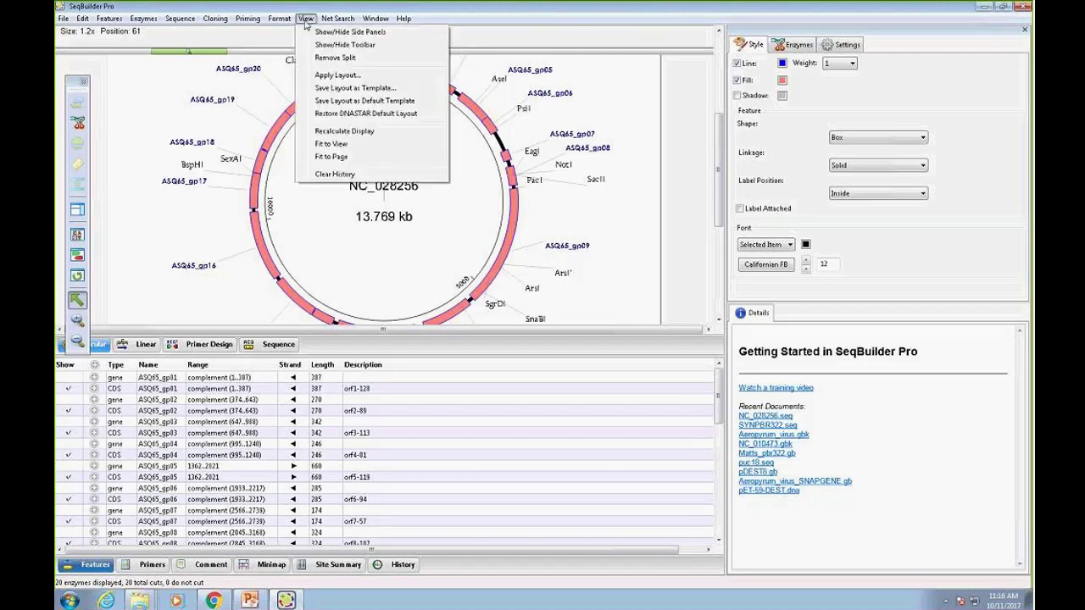
pyautogui.click(328, 100)
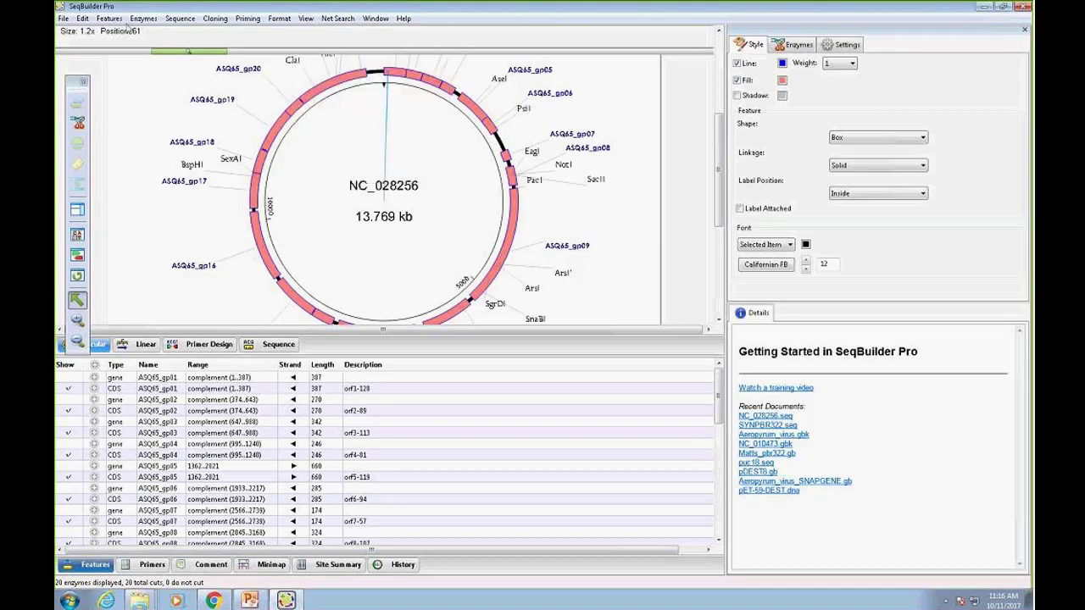
# - Close NC_028256.seq without saving the changes
pyautogui.click(64, 19)
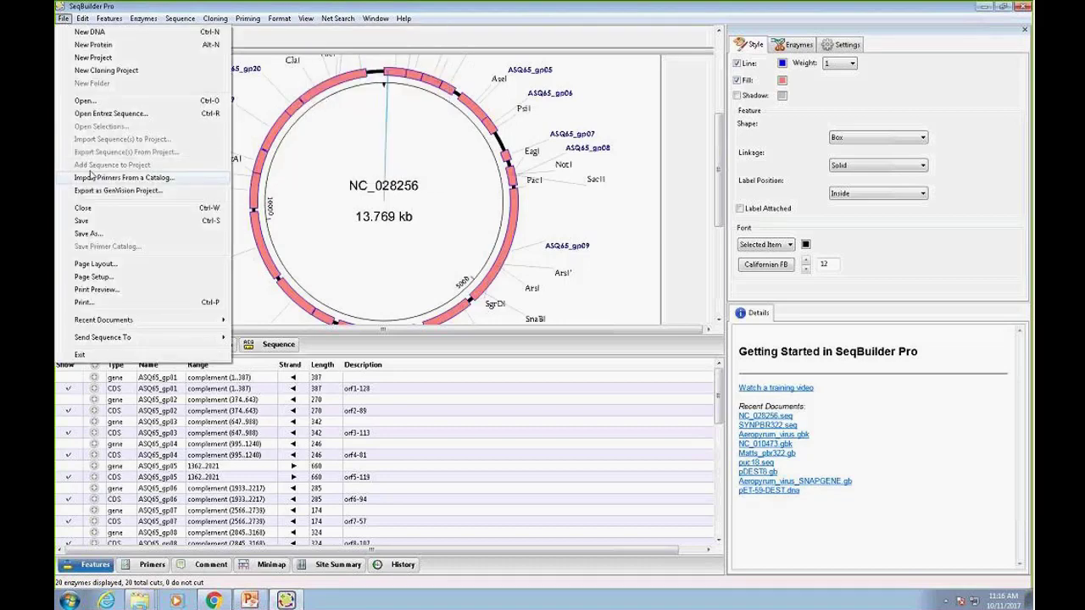
pyautogui.click(82, 208)
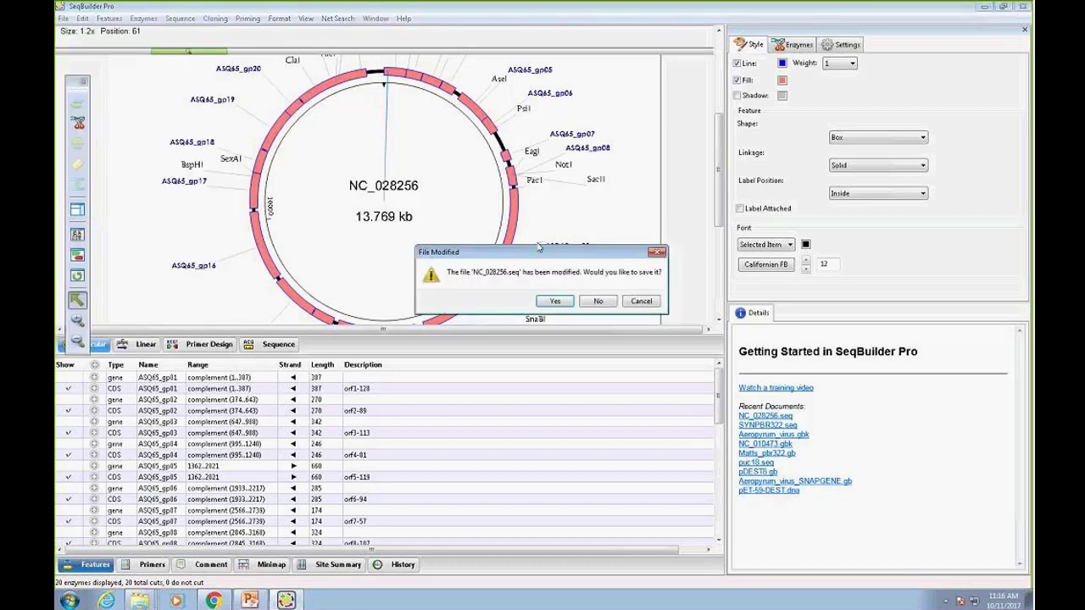
pyautogui.click(596, 303)
# - Try to open the nucleotide sequence NC_0282256 from Entrez
pyautogui.click(64, 18)
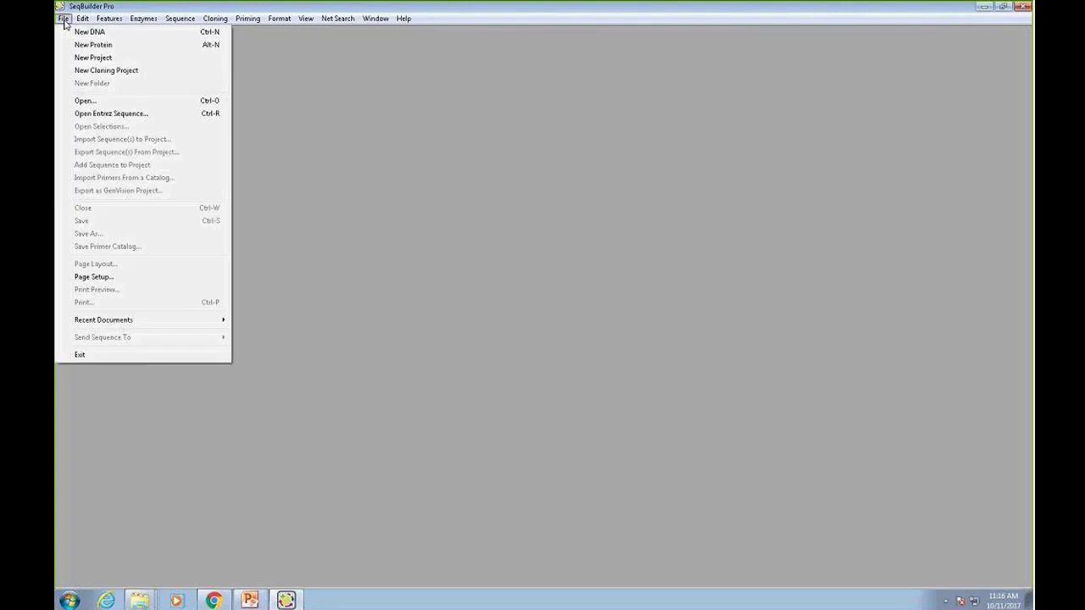
pyautogui.click(95, 113)
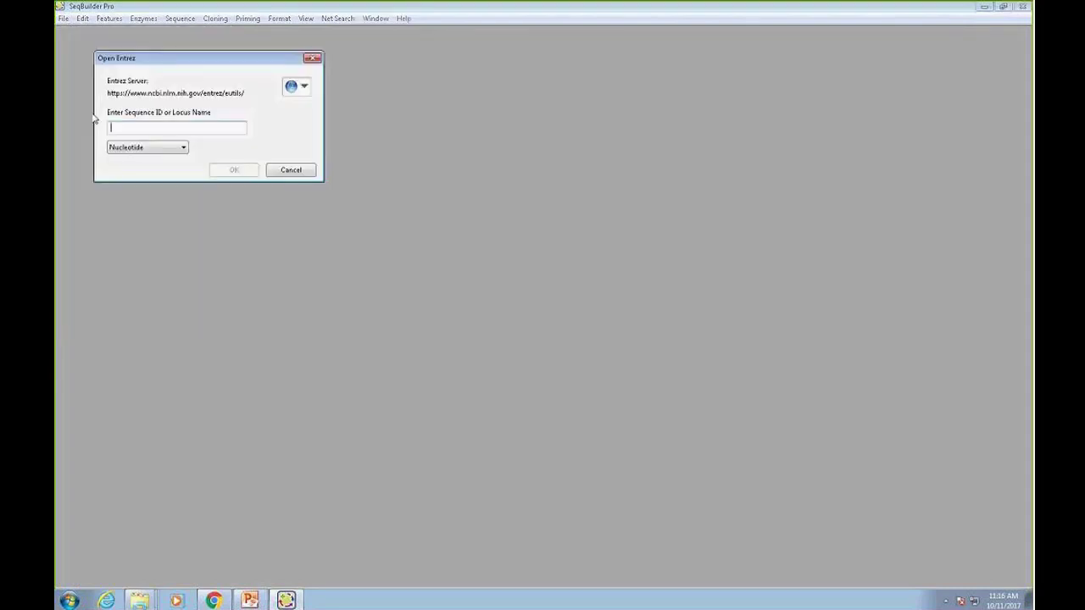
pyautogui.write('NC')
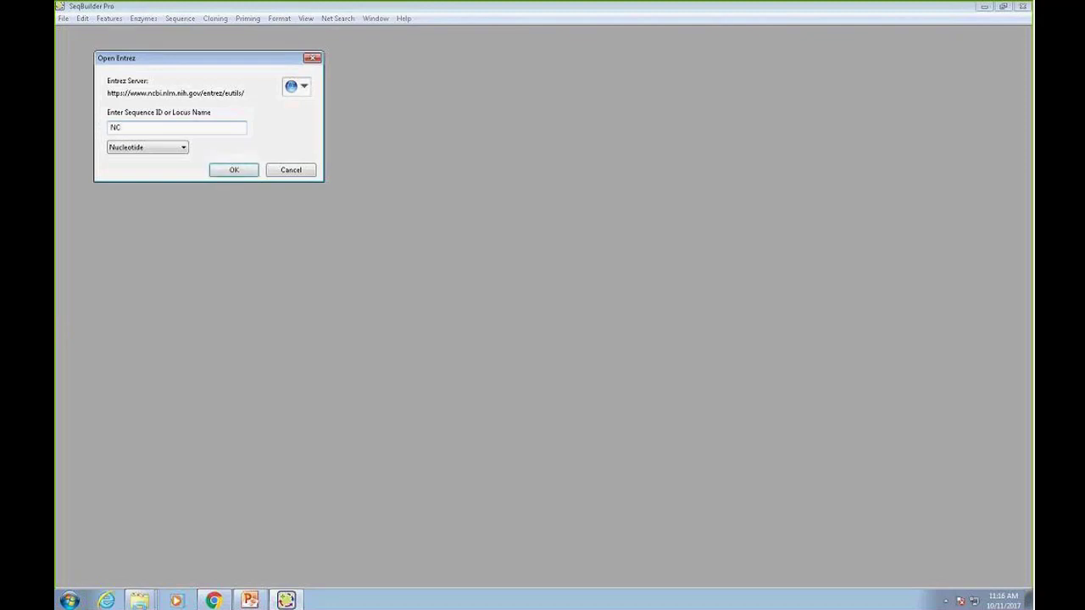
pyautogui.write('_')
pyautogui.write('02')
pyautogui.write('8')
pyautogui.write('2')
pyautogui.write('2')
pyautogui.write('56')
pyautogui.click(237, 171)
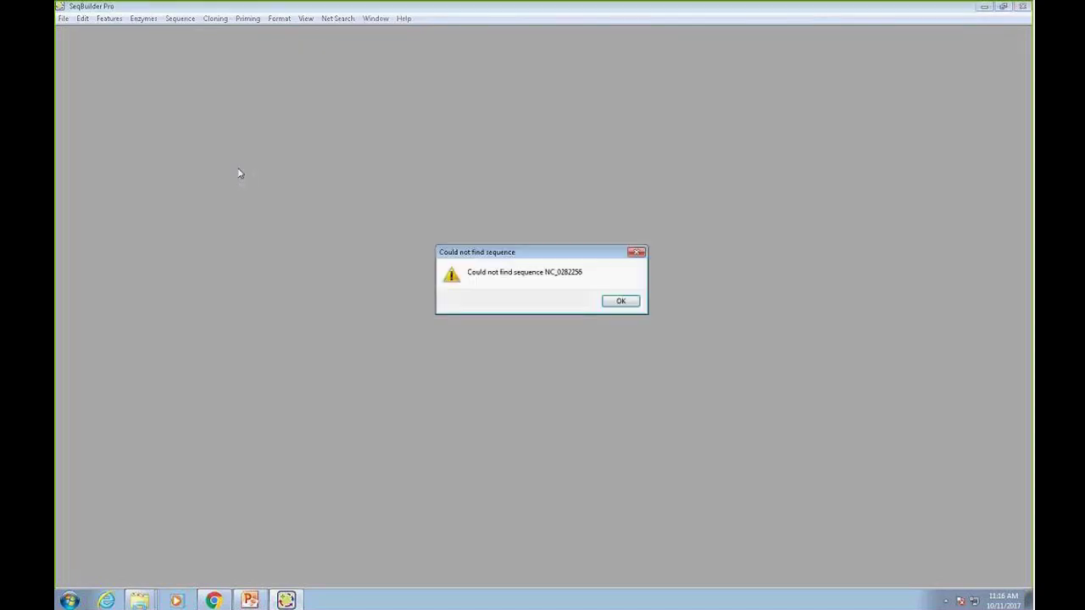
# - Open the nucleotide sequence NC_028256 from Entrez
pyautogui.click(624, 302)
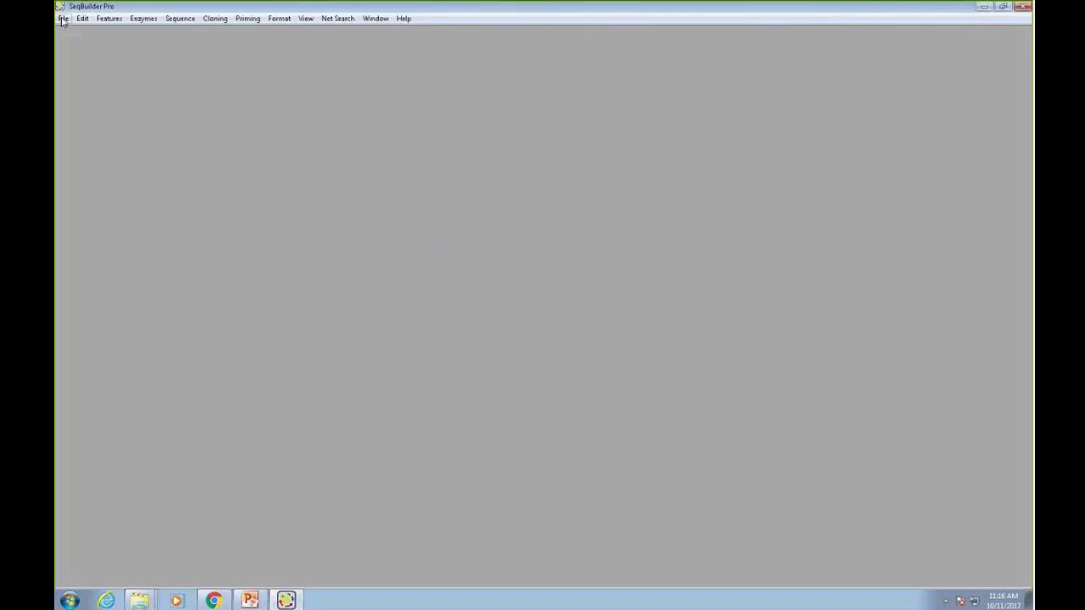
pyautogui.click(62, 18)
pyautogui.click(117, 114)
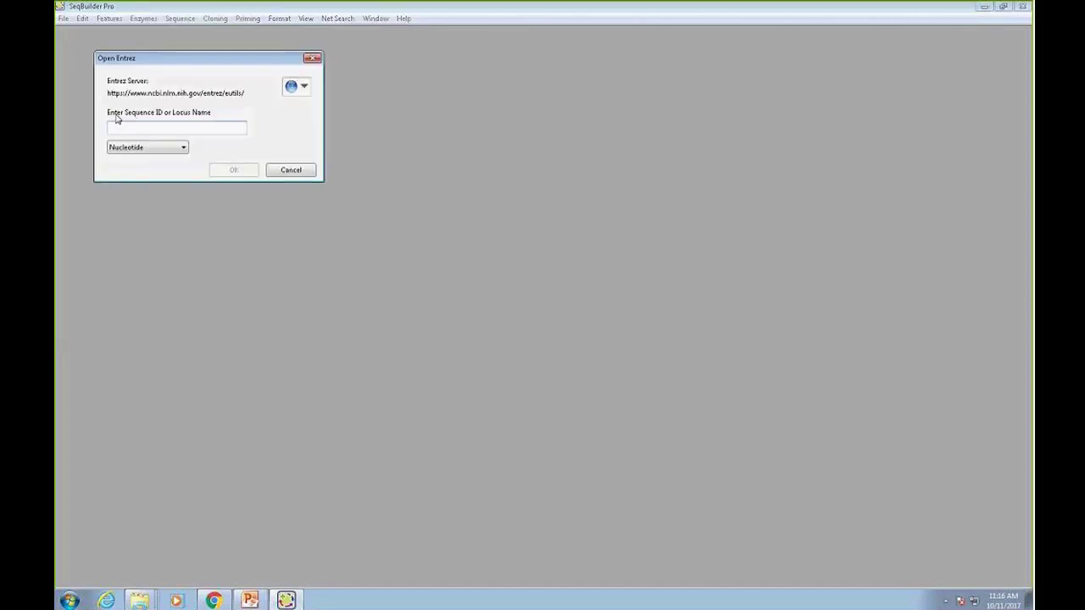
pyautogui.write('NC')
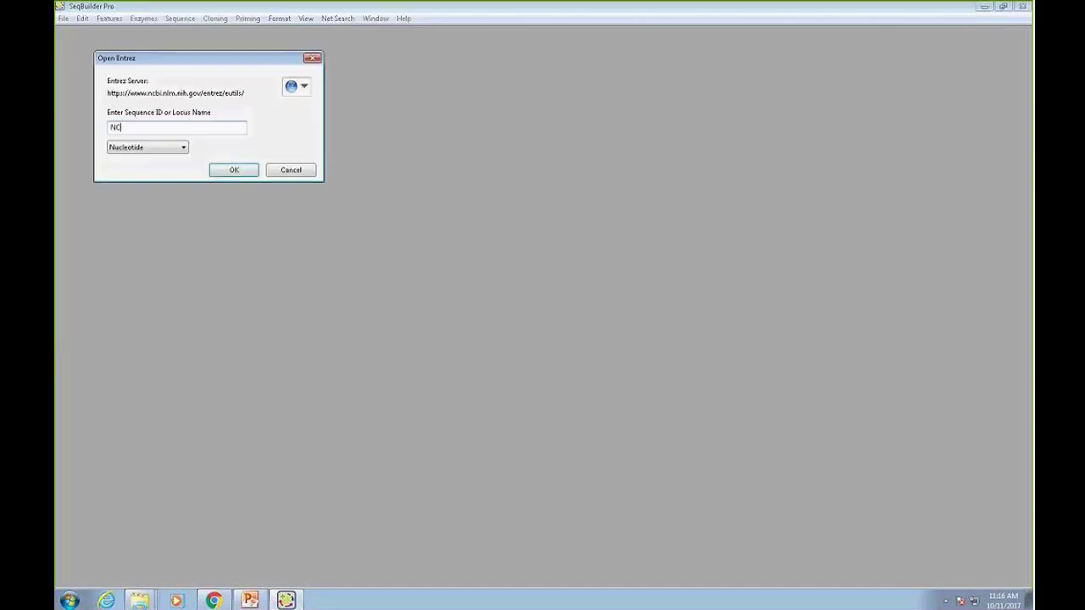
pyautogui.write('_02')
pyautogui.write('0')
pyautogui.write('256')
pyautogui.click(233, 170)
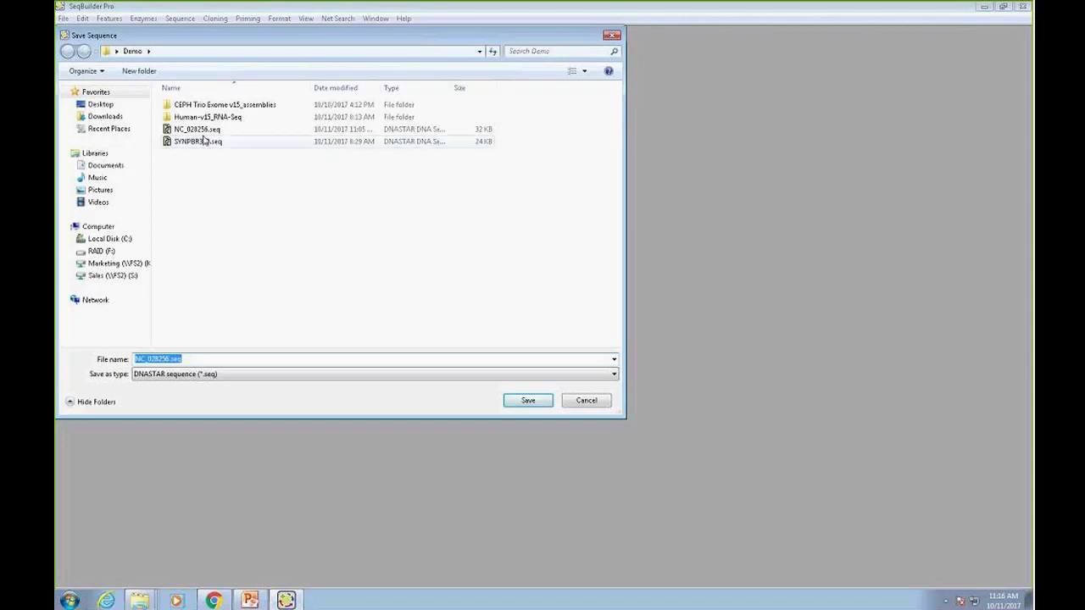
# - Save the downloaded sequence as NC_028256.seq in the Demo folder, replacing the existing file
pyautogui.click(198, 129)
pyautogui.click(528, 401)
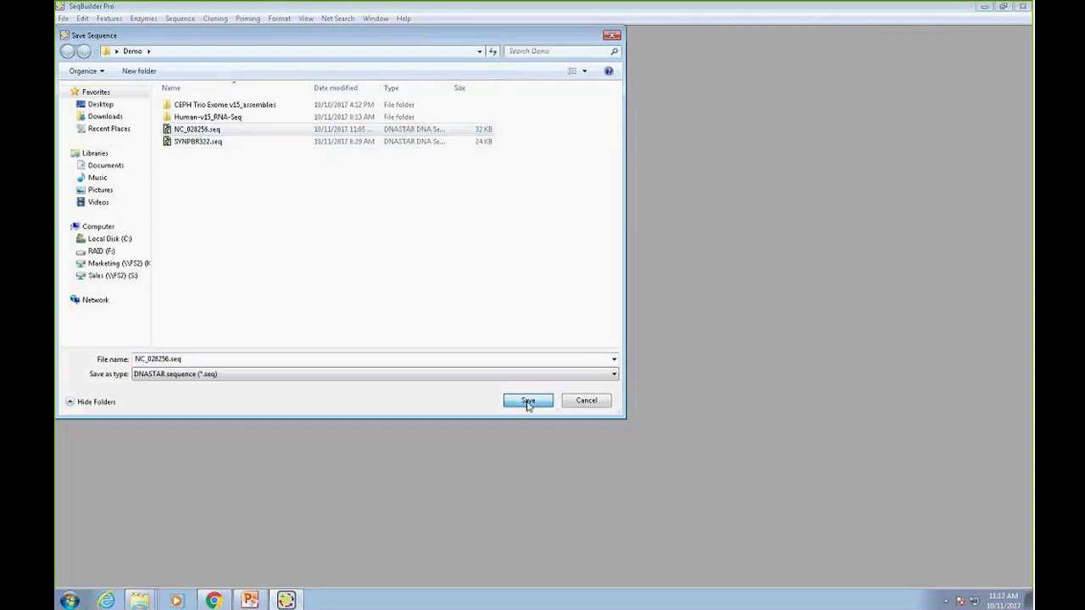
pyautogui.click(572, 308)
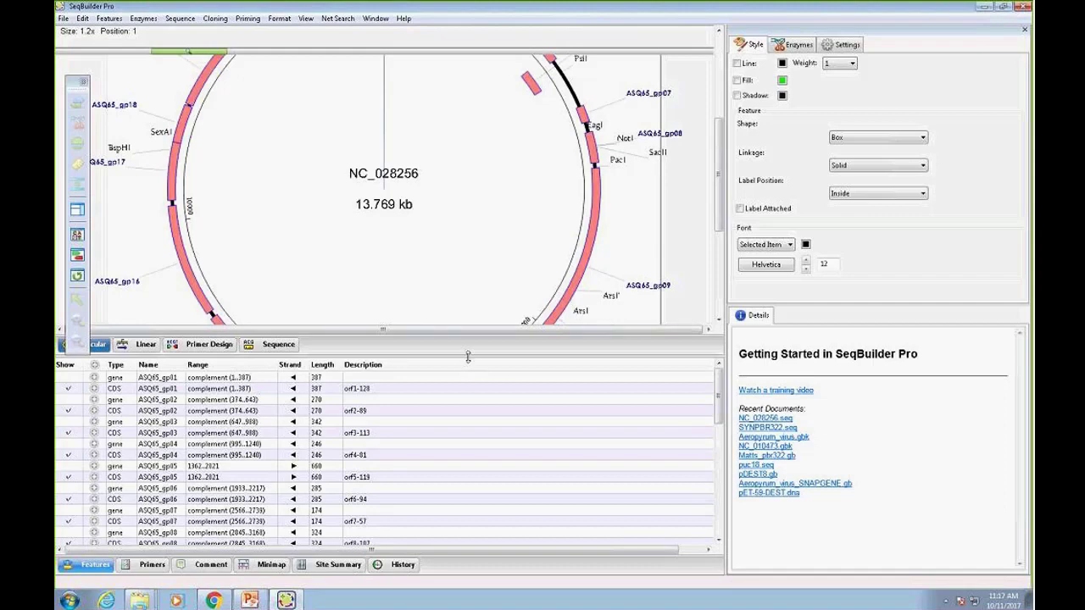
# - Enlarge the map area and move the NotI label clear of the ASQ65_gp08 label on the circular map
pyautogui.moveTo(469, 355); pyautogui.dragTo(465, 412)
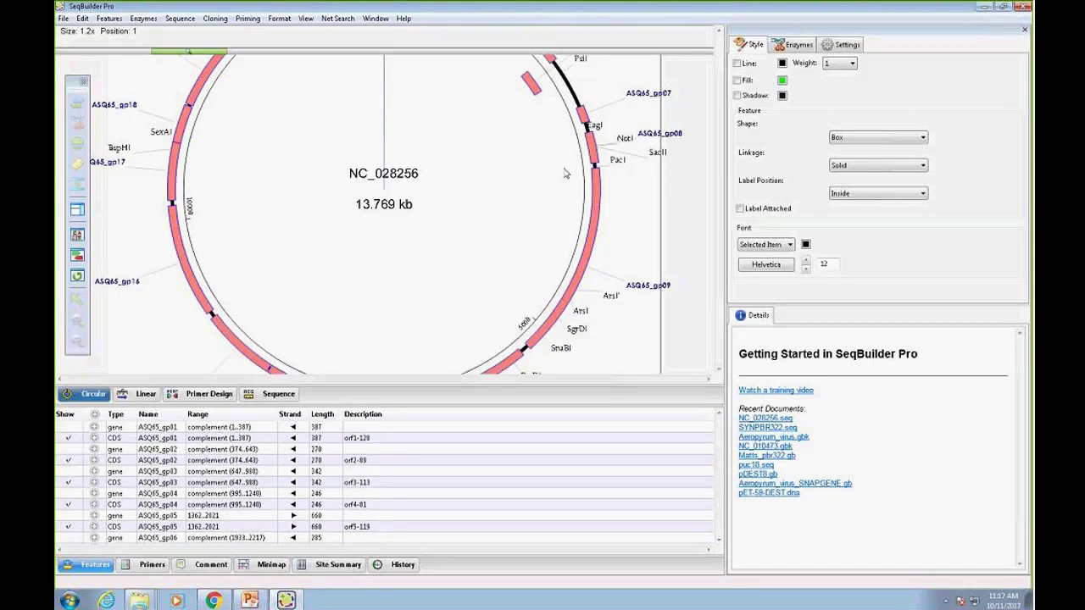
pyautogui.click(573, 93)
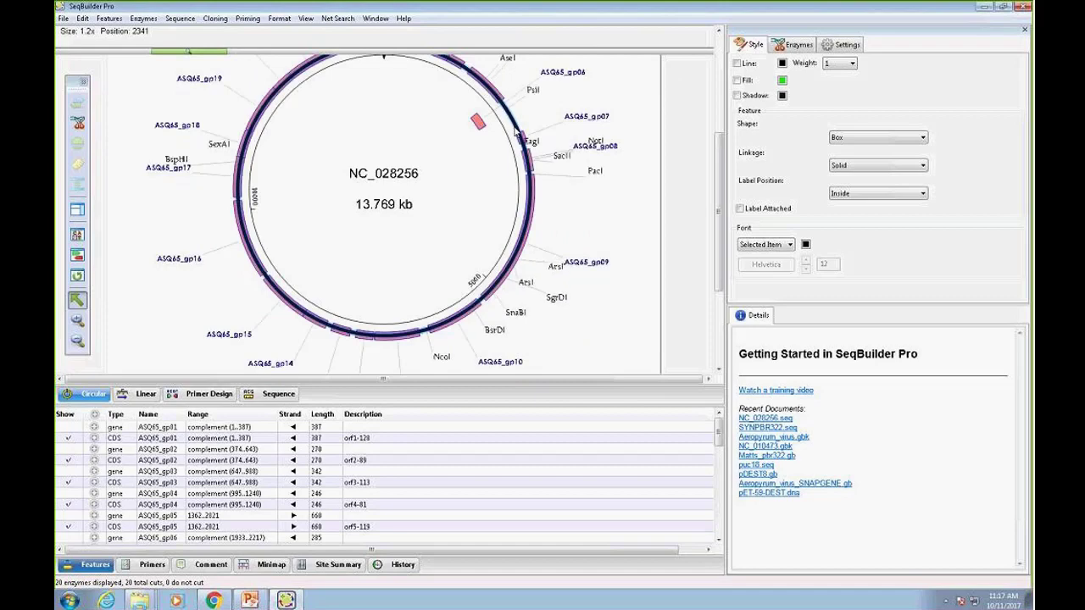
pyautogui.click(540, 110)
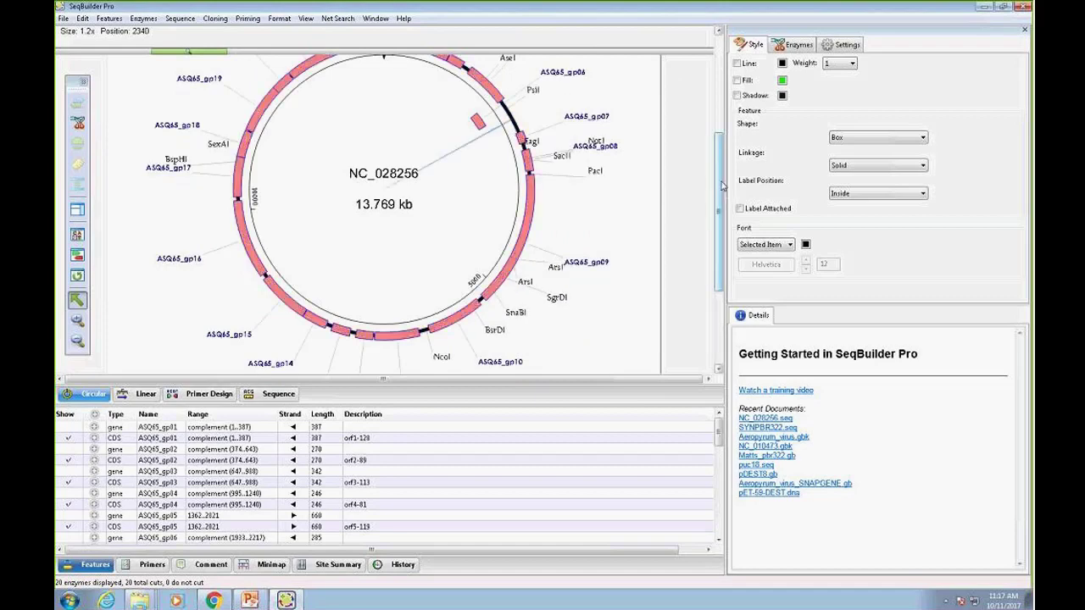
pyautogui.scroll(2, 720, 200)
pyautogui.click(596, 188)
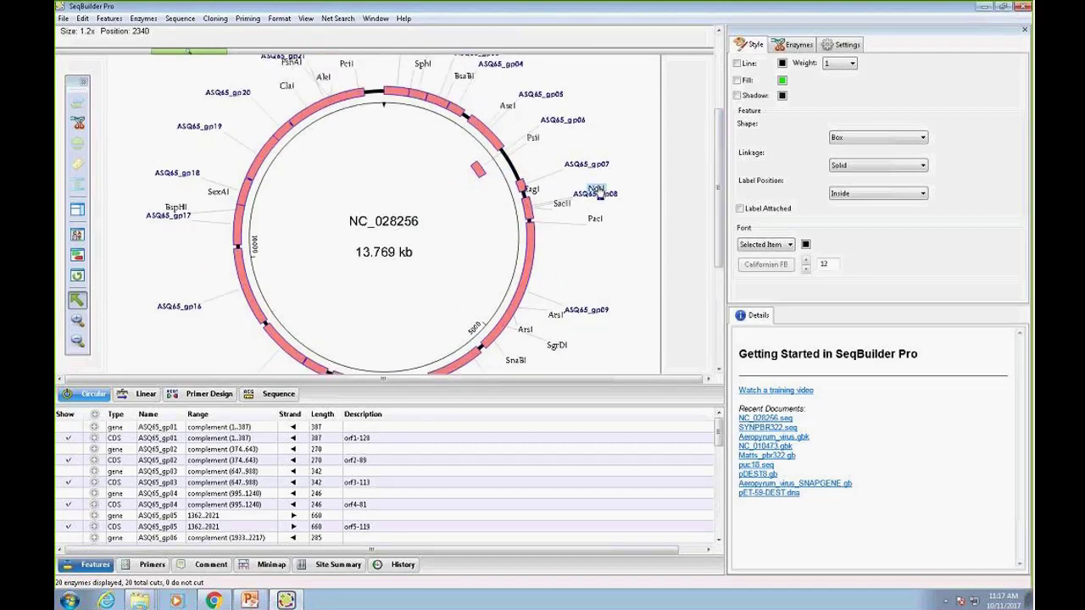
pyautogui.moveTo(596, 188); pyautogui.dragTo(583, 176)
pyautogui.moveTo(716, 127); pyautogui.dragTo(716, 97)
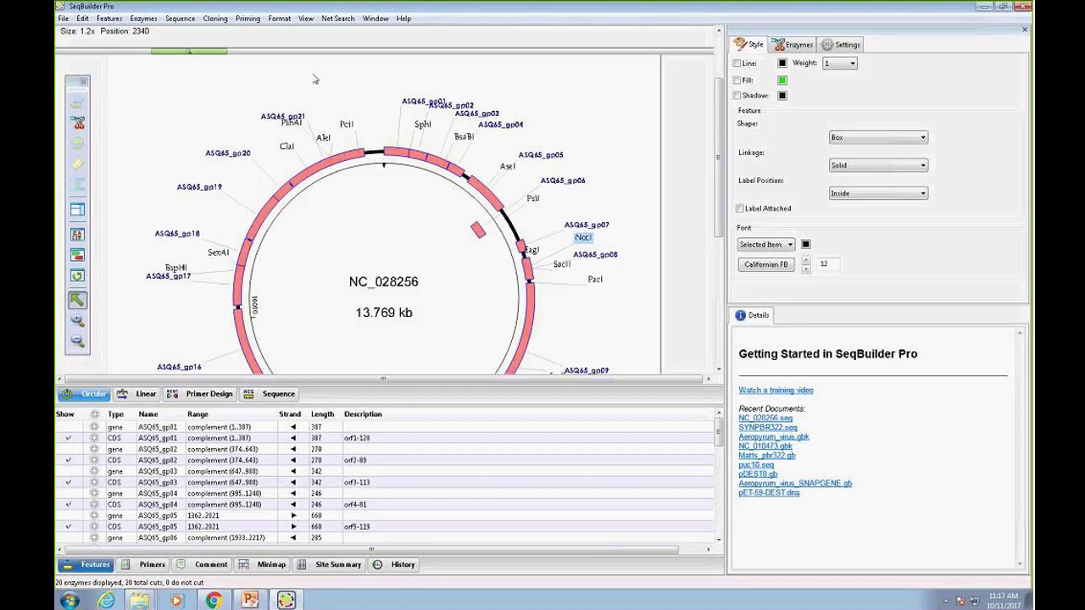
# - Restore the DNASTAR default layout and make the circular map area taller
pyautogui.click(305, 19)
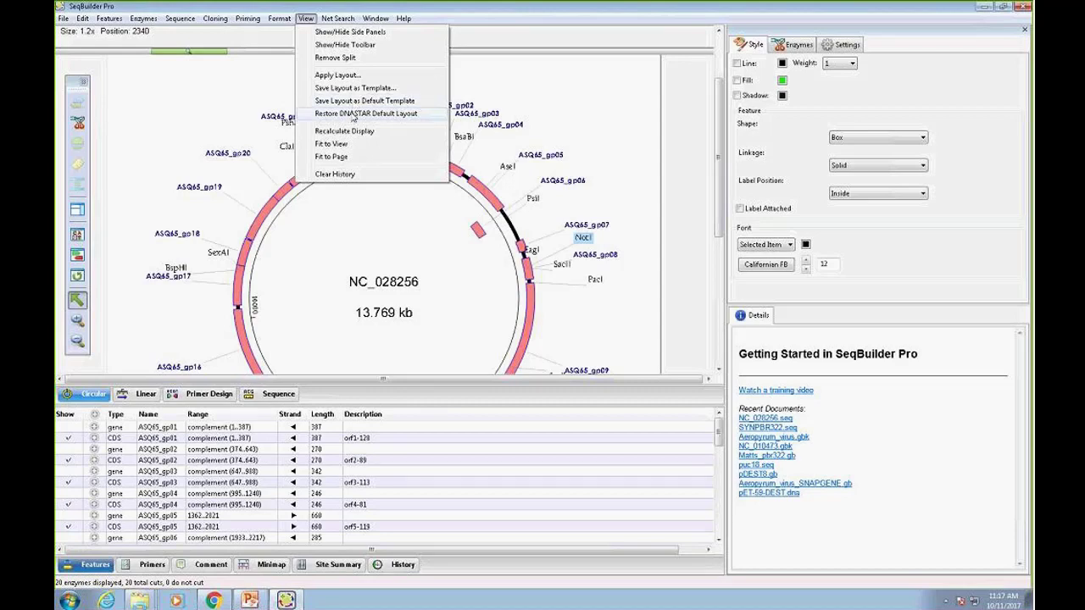
pyautogui.click(369, 117)
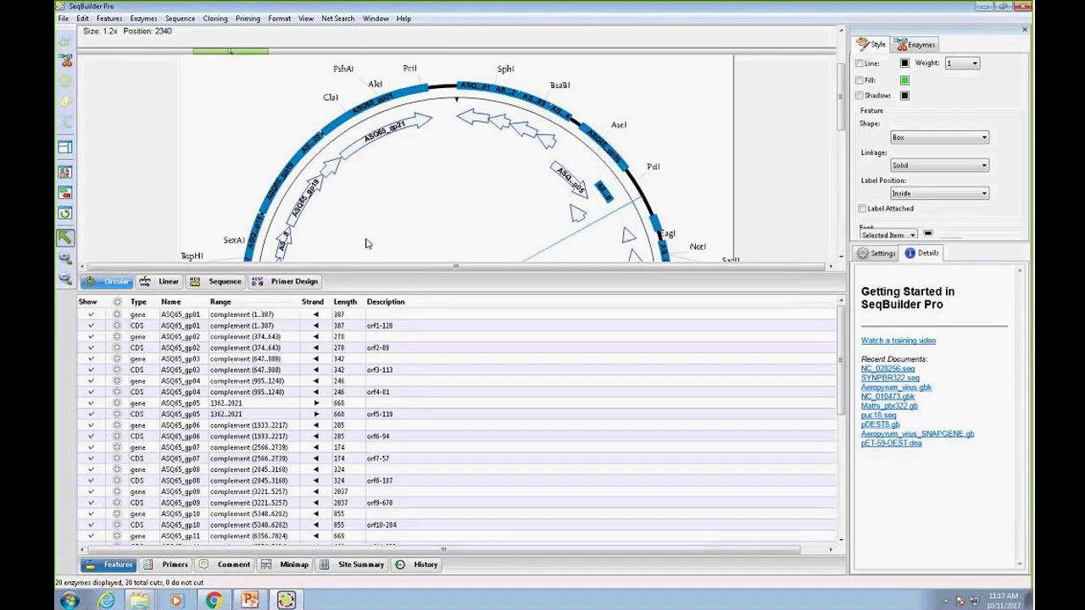
pyautogui.moveTo(427, 389); pyautogui.dragTo(427, 394)
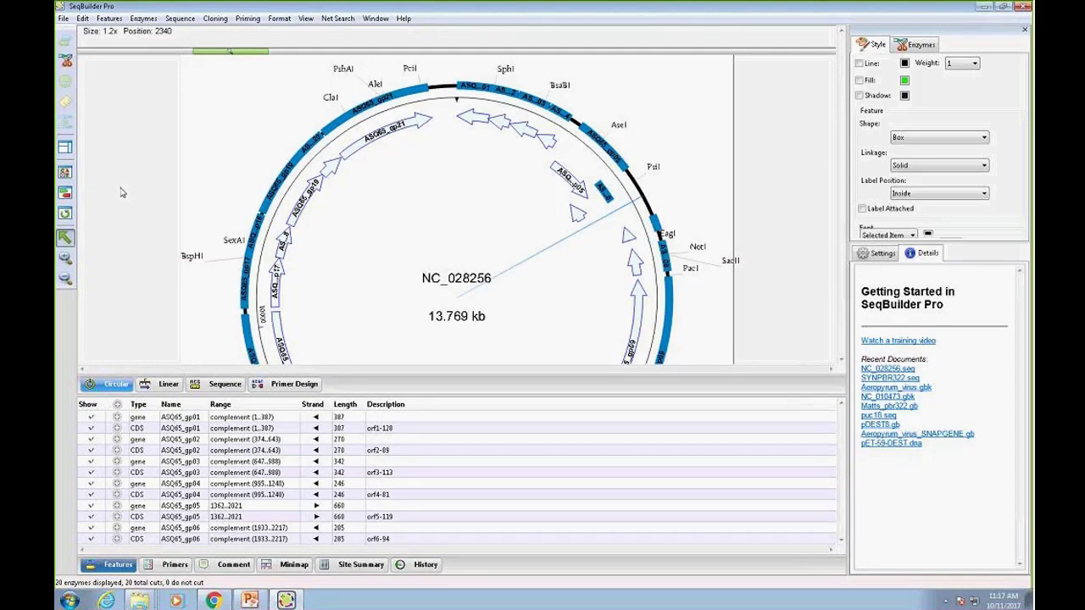
# - Switch to the sequence view and display both strands
pyautogui.click(225, 386)
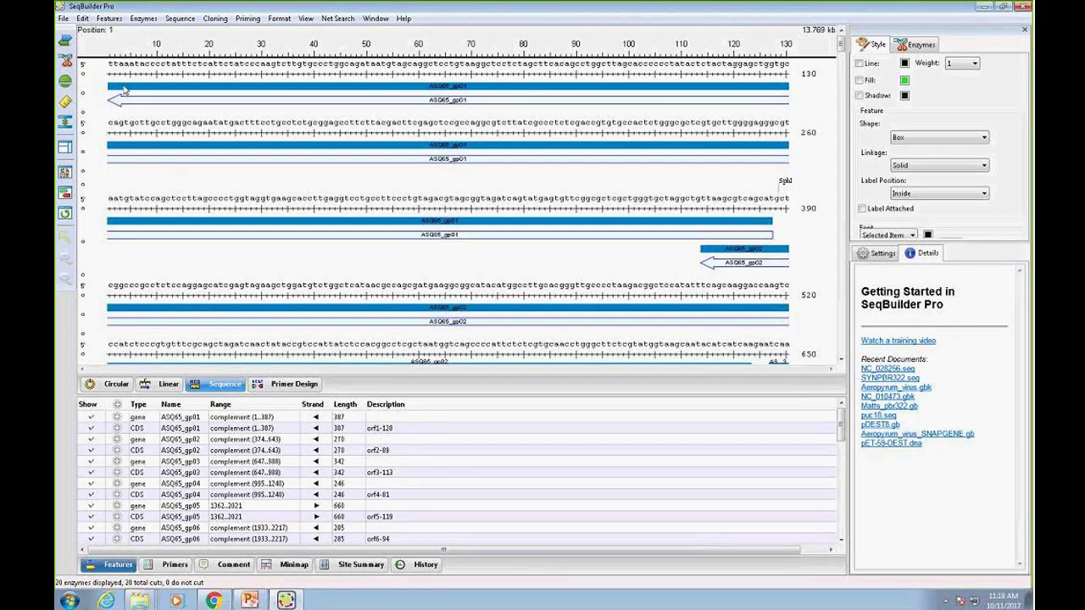
pyautogui.click(66, 41)
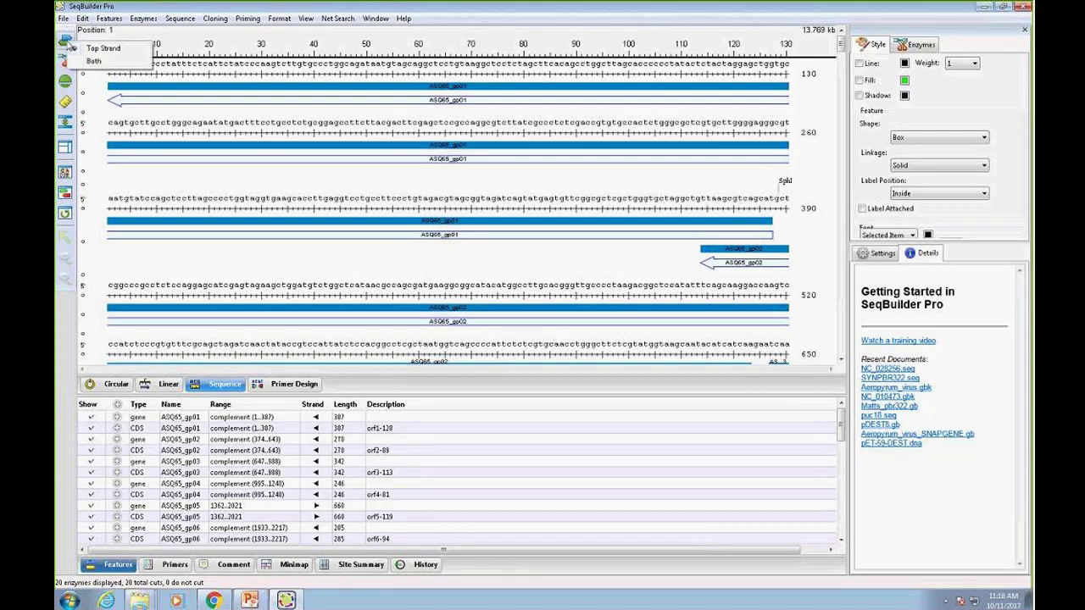
pyautogui.click(94, 61)
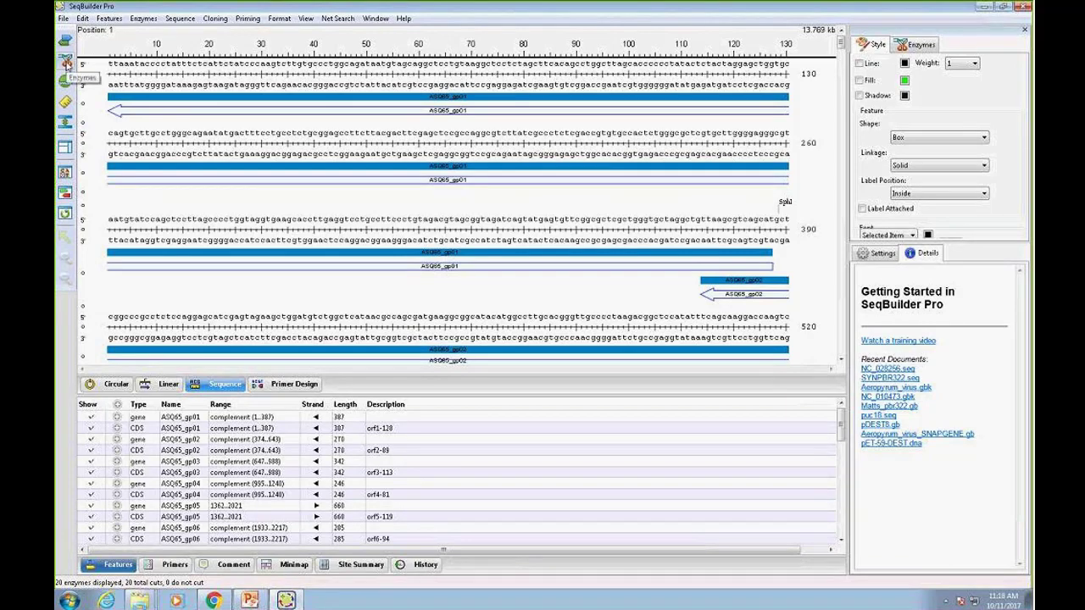
# - Display the cut sites of the Six+ cutters enzyme set on the sequence
pyautogui.click(66, 61)
pyautogui.click(113, 147)
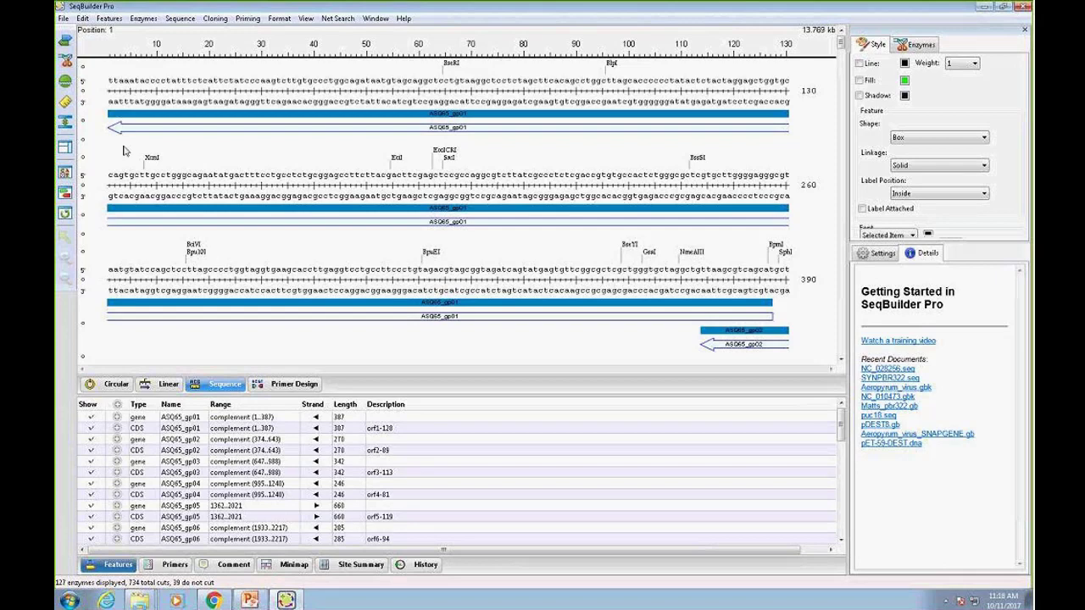
pyautogui.click(66, 62)
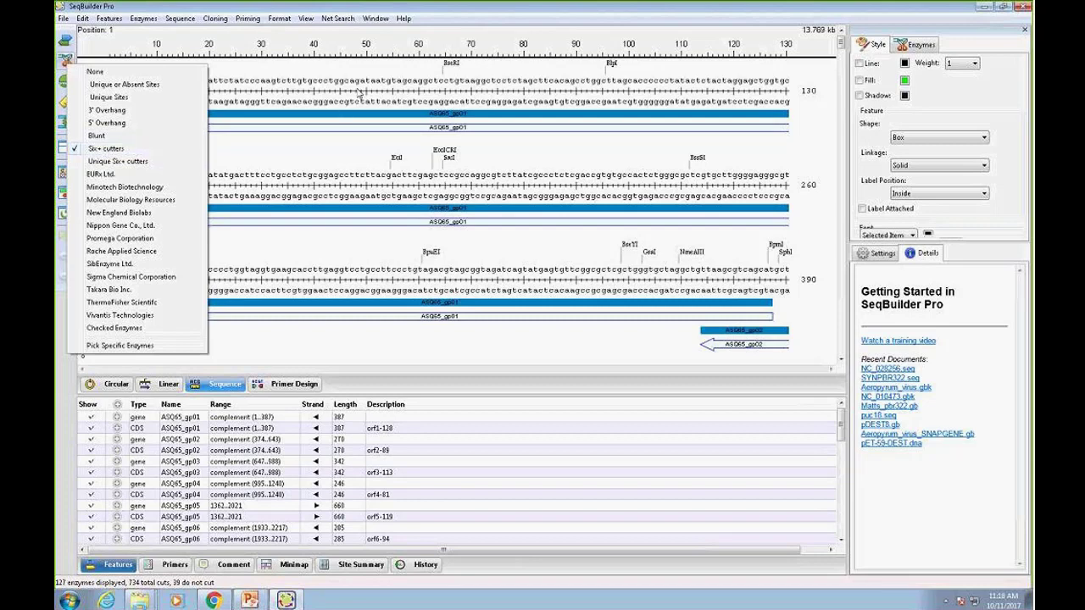
pyautogui.click(298, 88)
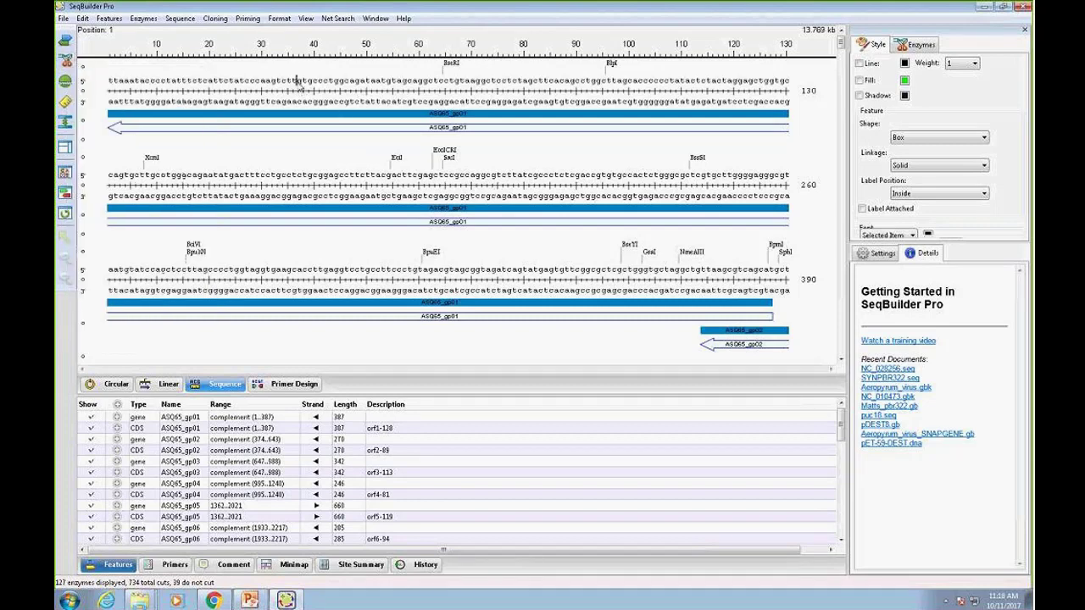
# - Show the translations of all reading frames and the ORFs of all frames beneath the sequence
pyautogui.click(65, 85)
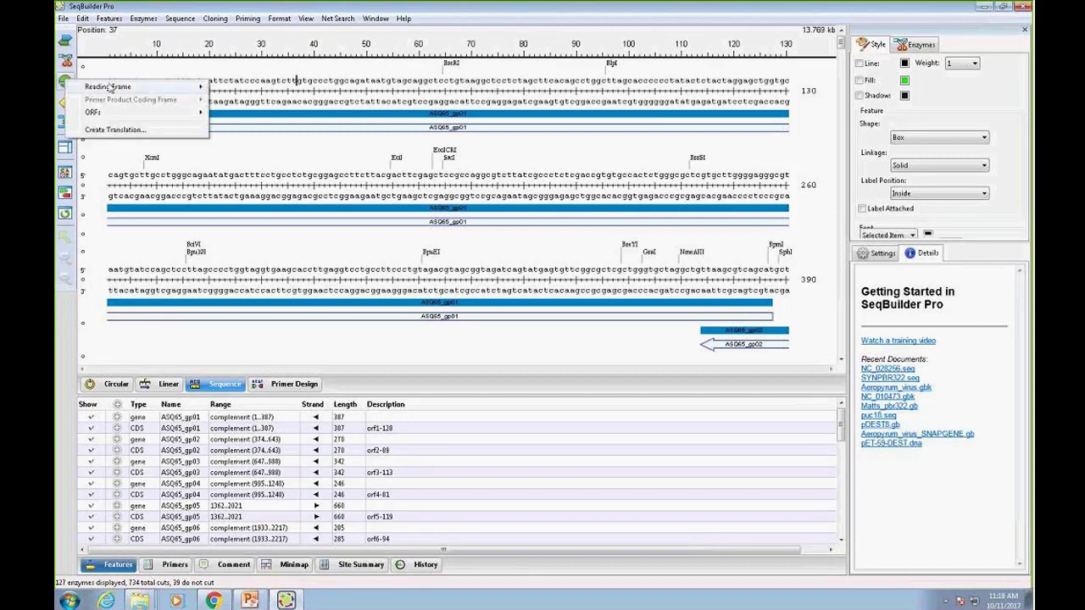
pyautogui.moveTo(110, 88)
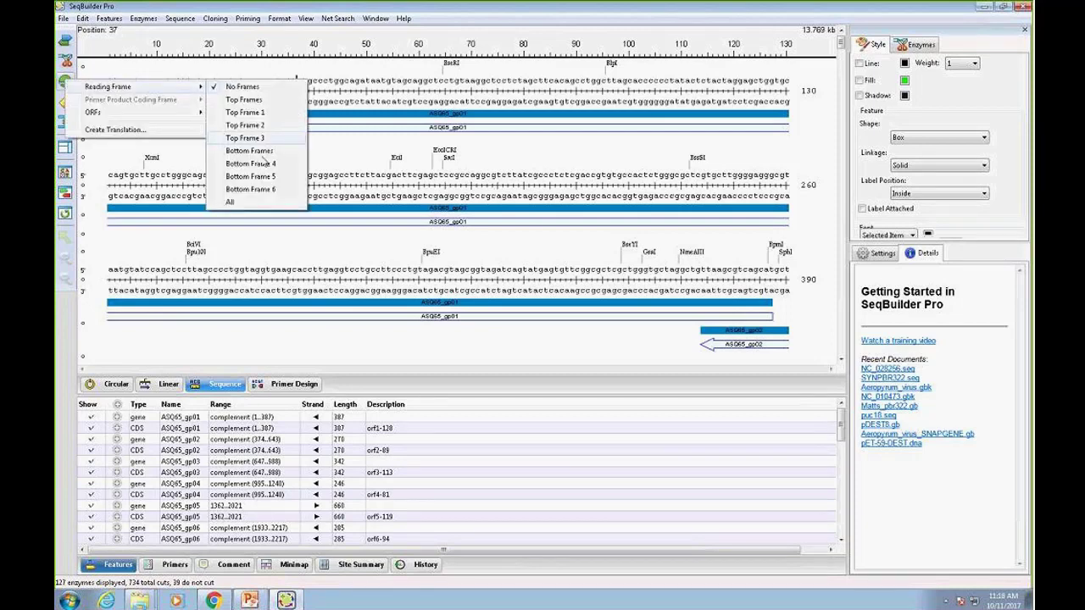
pyautogui.click(253, 203)
pyautogui.click(65, 82)
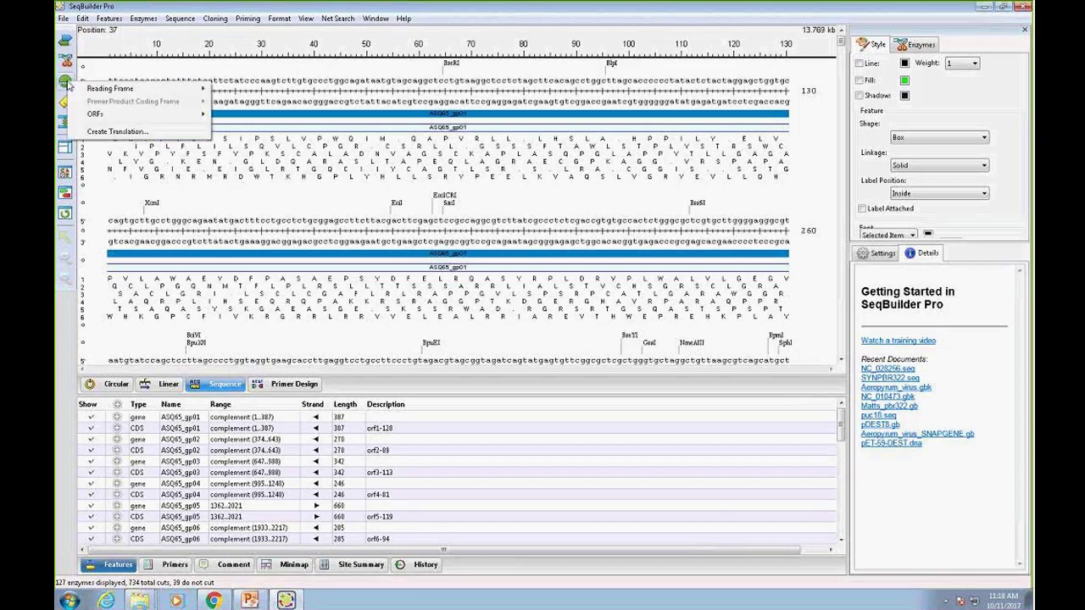
pyautogui.moveTo(95, 114)
pyautogui.click(261, 229)
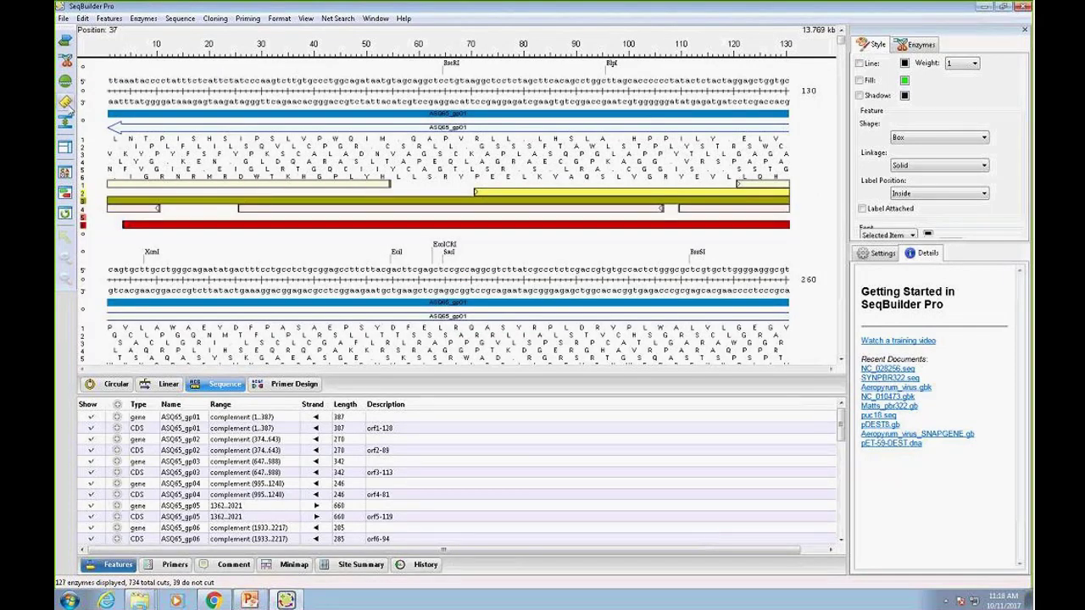
# - Select the frame 2 ORF spanning bases 71 to 262 and create a translation from it named translation 1
pyautogui.click(67, 105)
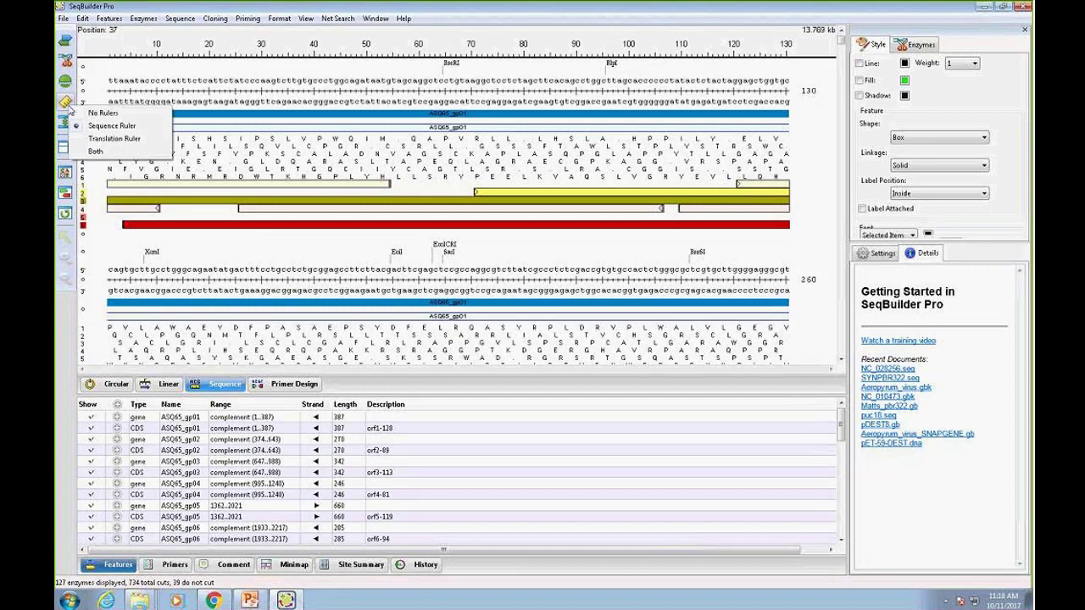
pyautogui.click(347, 161)
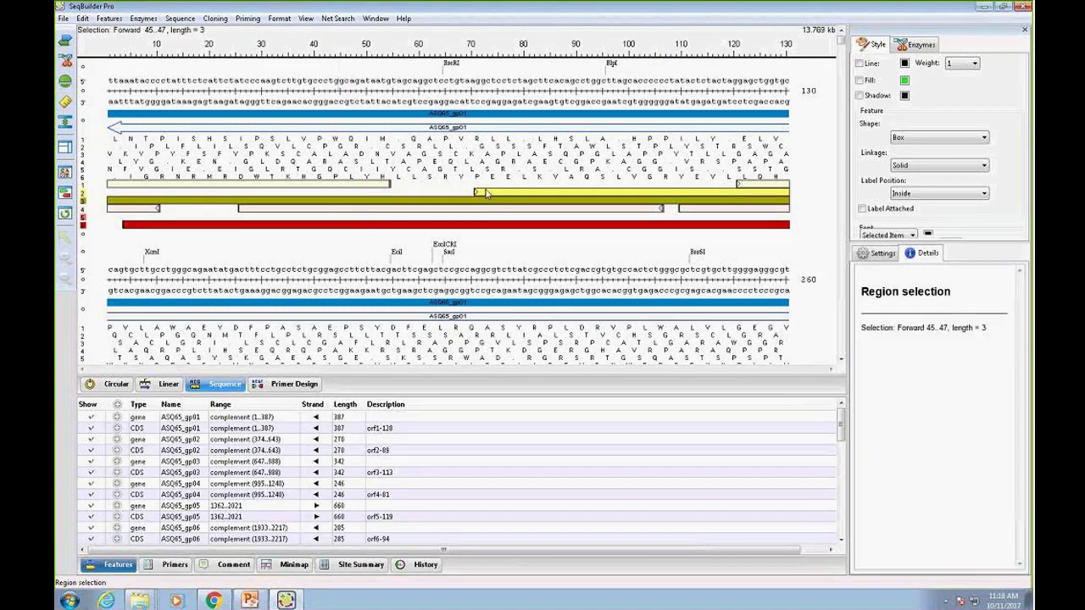
pyautogui.click(484, 194)
pyautogui.click(71, 84)
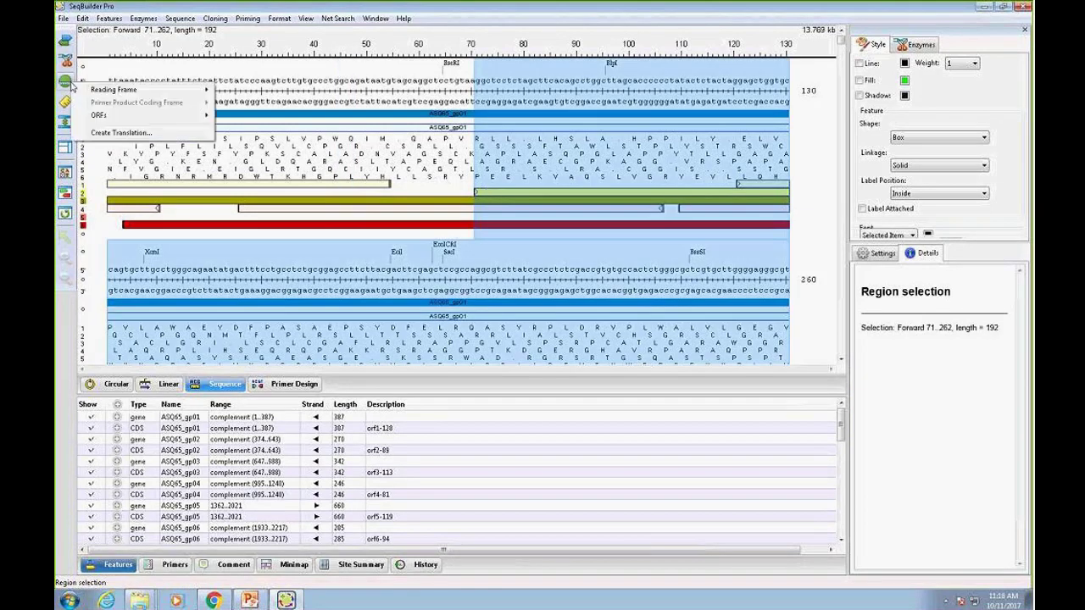
pyautogui.click(111, 133)
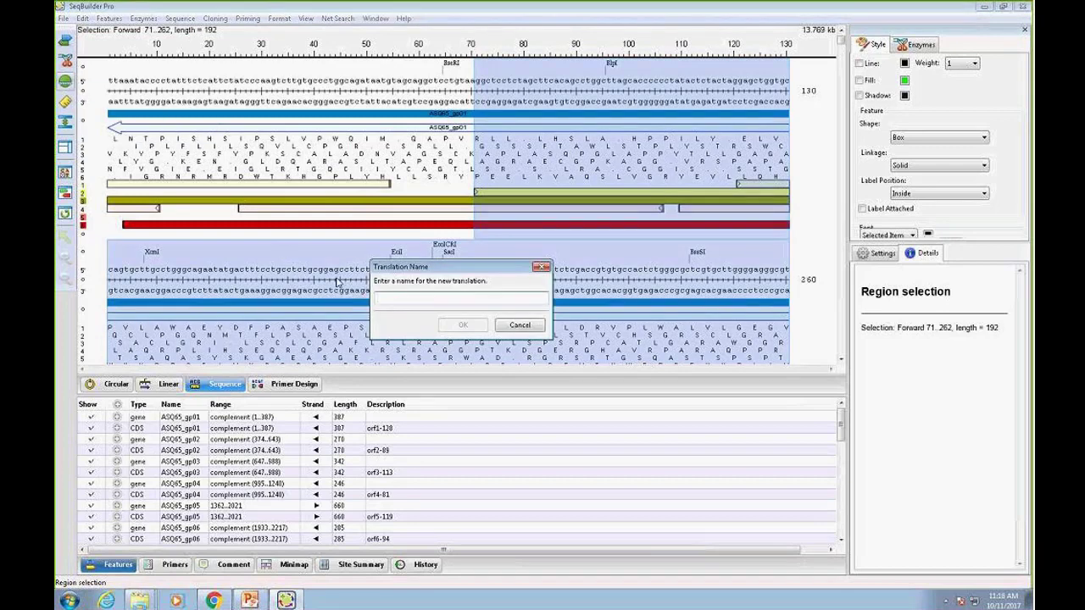
pyautogui.write('t')
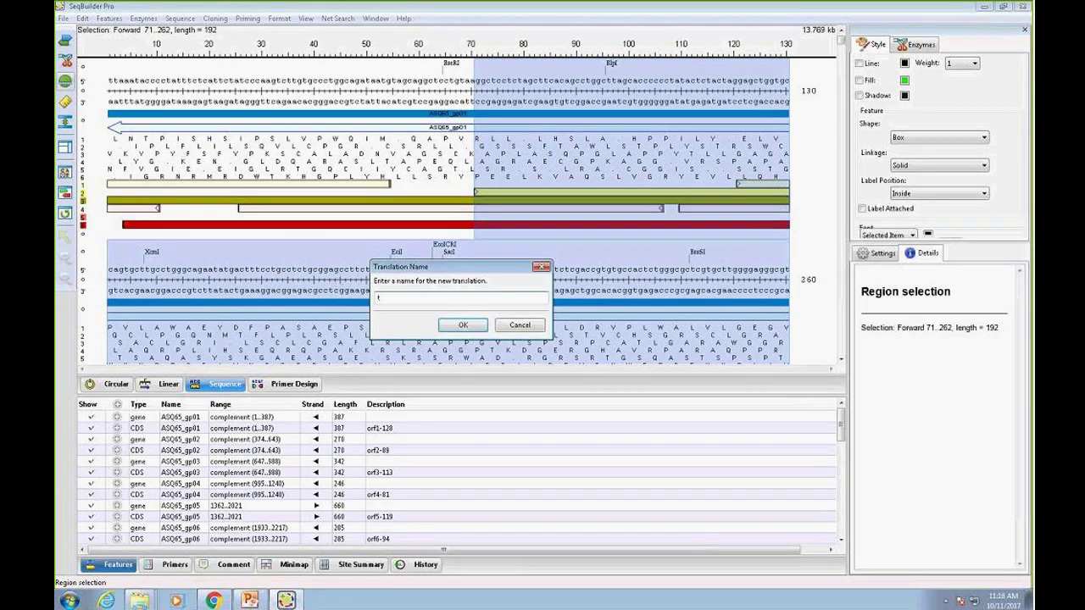
pyautogui.write('ranslation 1')
pyautogui.click(457, 329)
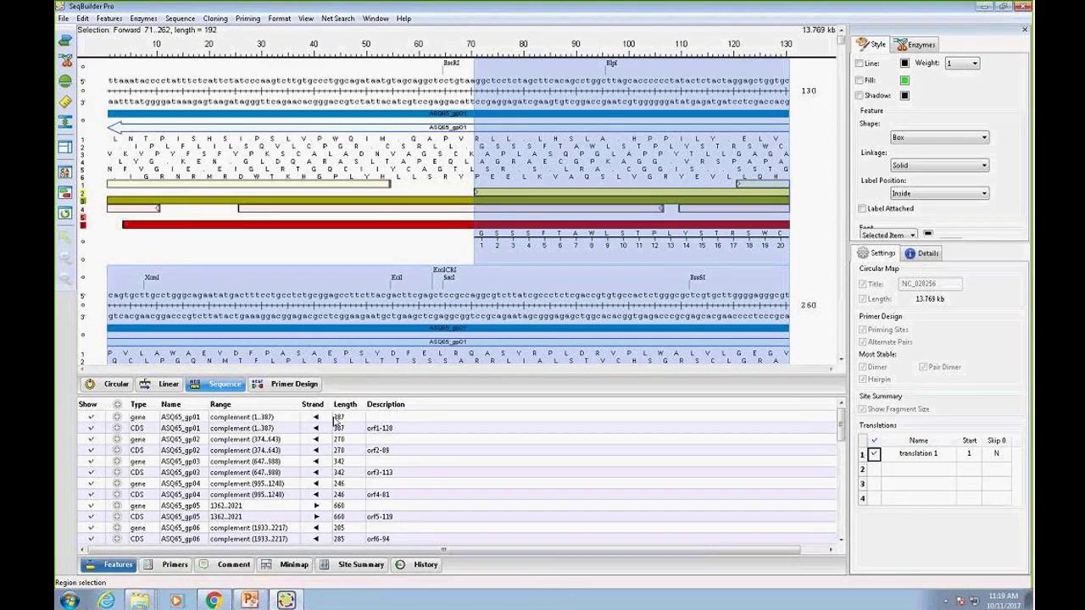
# - Show both the sequence and translation rulers and turn off vertical spacing in the sequence view
pyautogui.click(66, 105)
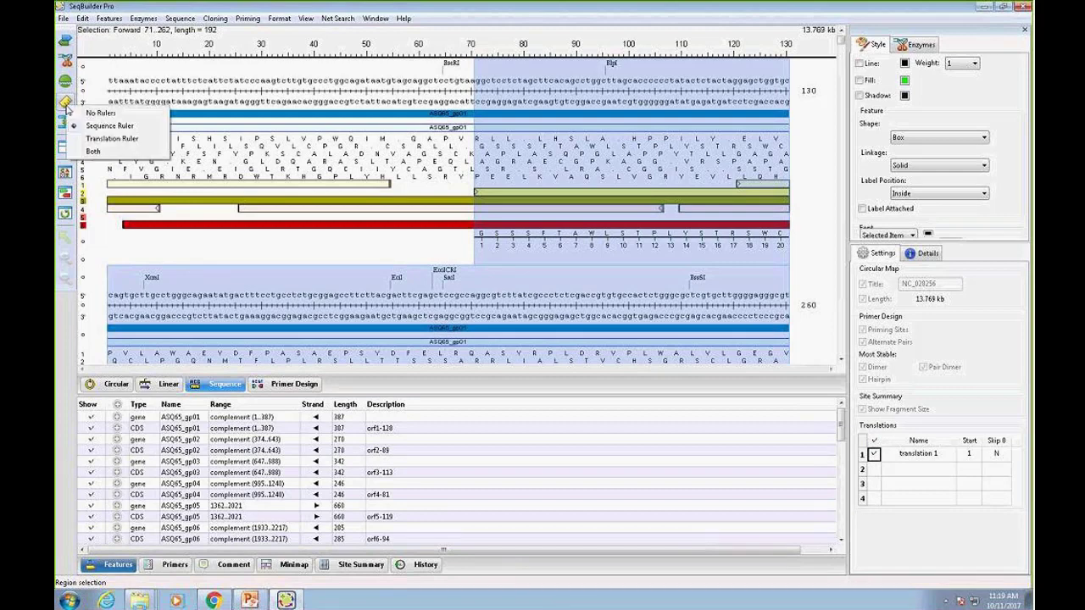
pyautogui.click(89, 152)
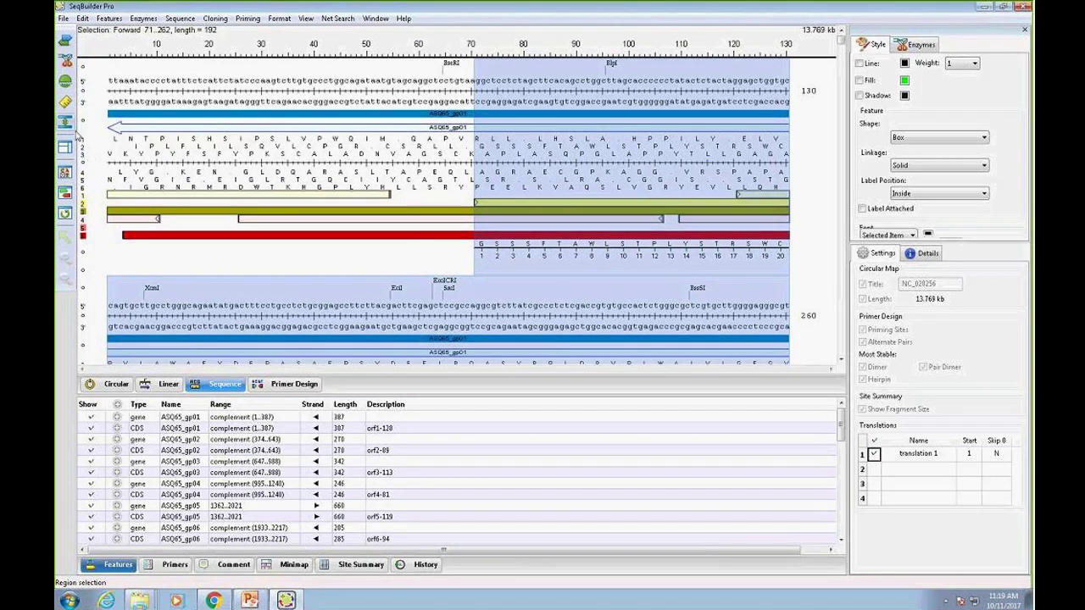
pyautogui.click(66, 123)
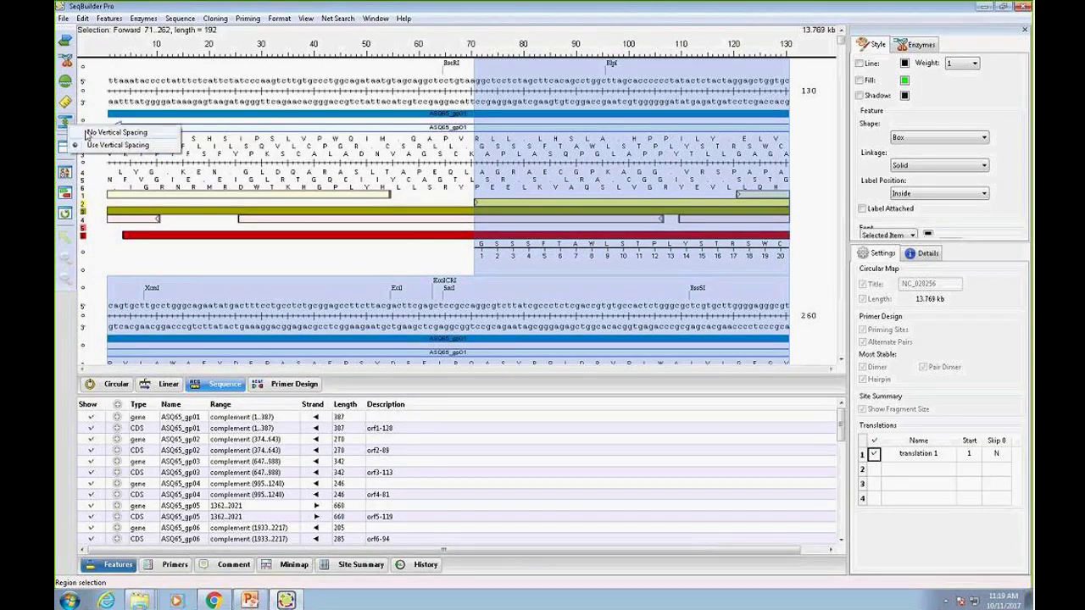
pyautogui.click(88, 133)
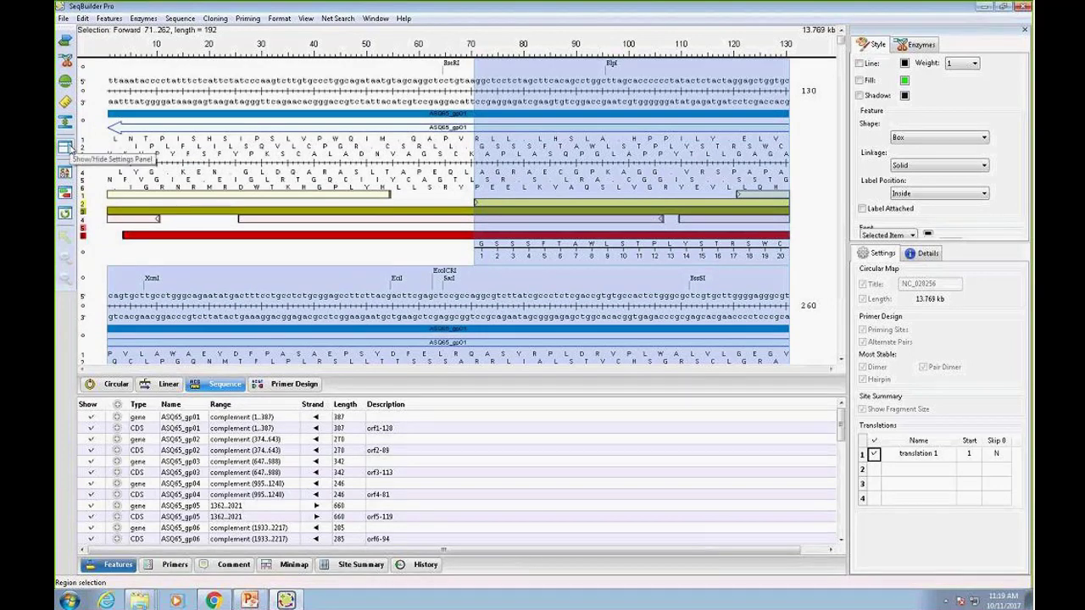
# - Hide the settings panel and show it again
pyautogui.click(70, 146)
pyautogui.click(72, 146)
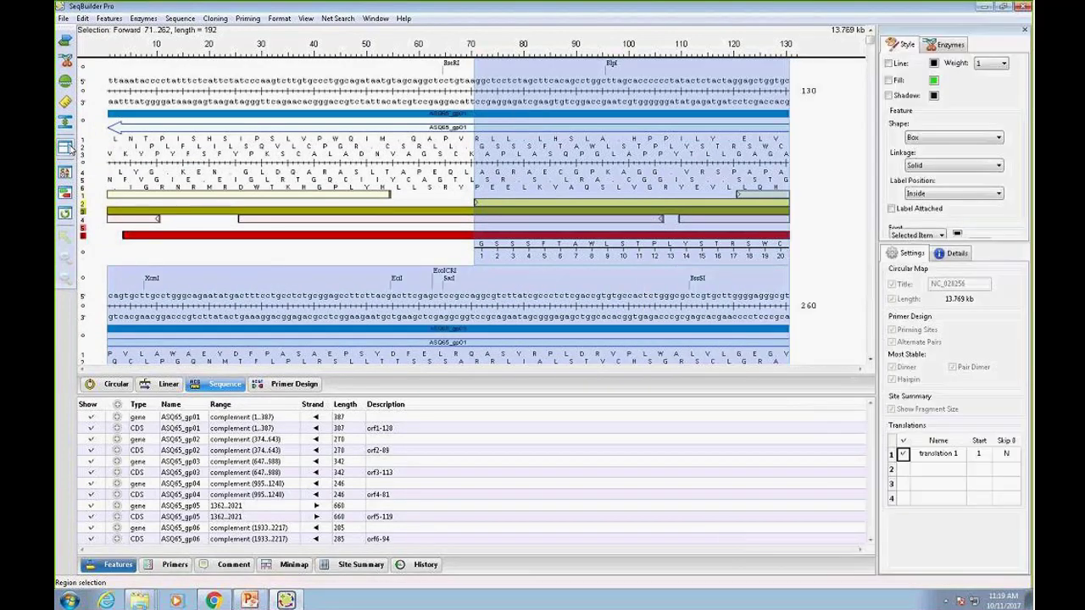
# - Enlarge the sequence view above the features list and clear the ORF selection
pyautogui.click(71, 146)
pyautogui.click(71, 146)
pyautogui.moveTo(520, 380); pyautogui.dragTo(534, 458)
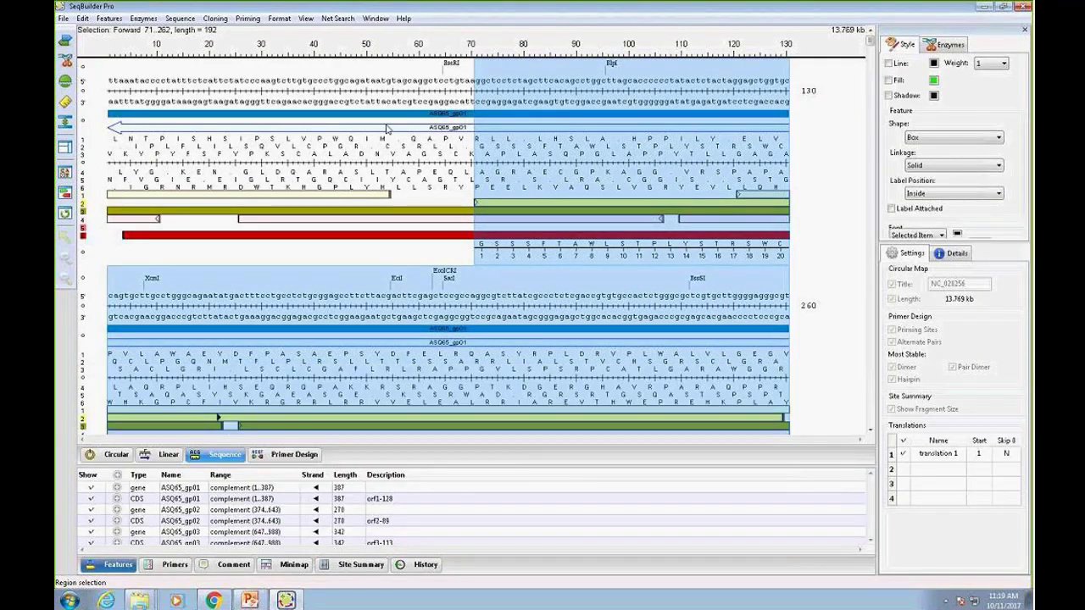
pyautogui.click(377, 81)
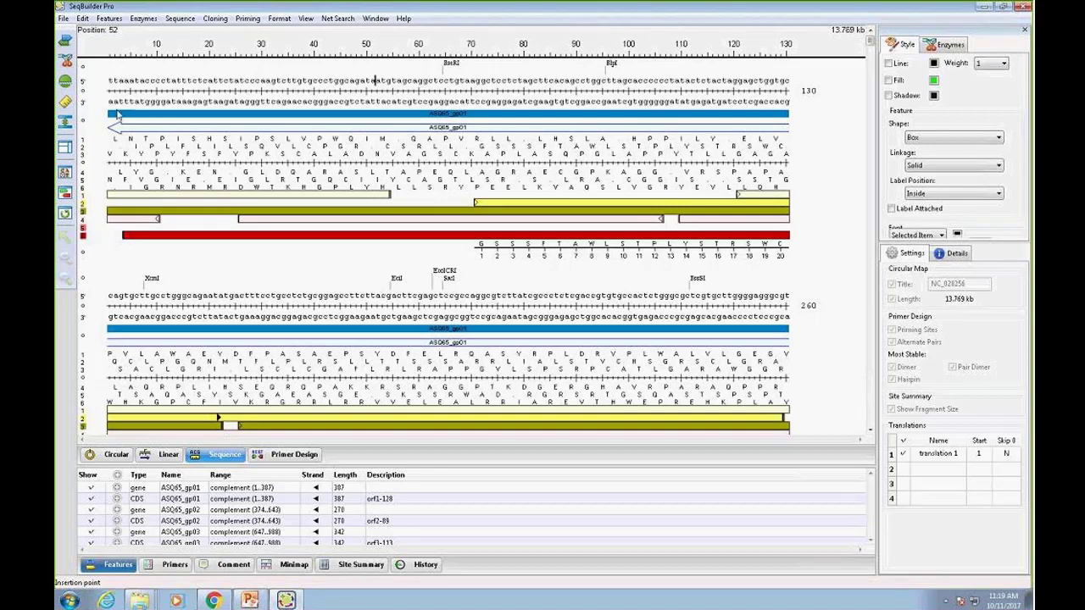
# - Show only the top strand and hide the enzyme sites in the sequence view
pyautogui.click(67, 41)
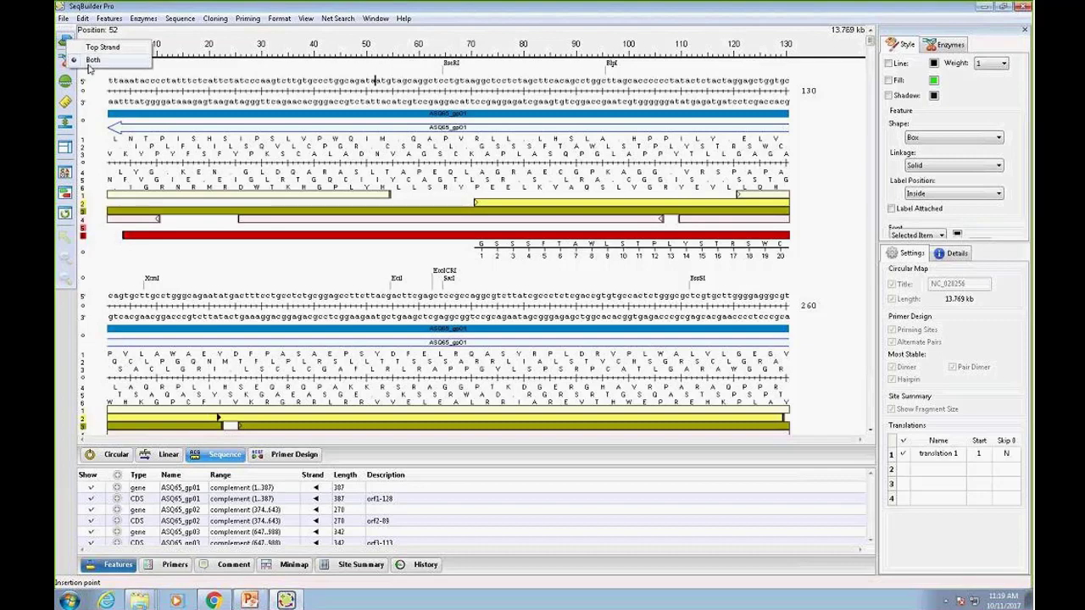
pyautogui.click(99, 48)
pyautogui.click(65, 60)
pyautogui.click(93, 70)
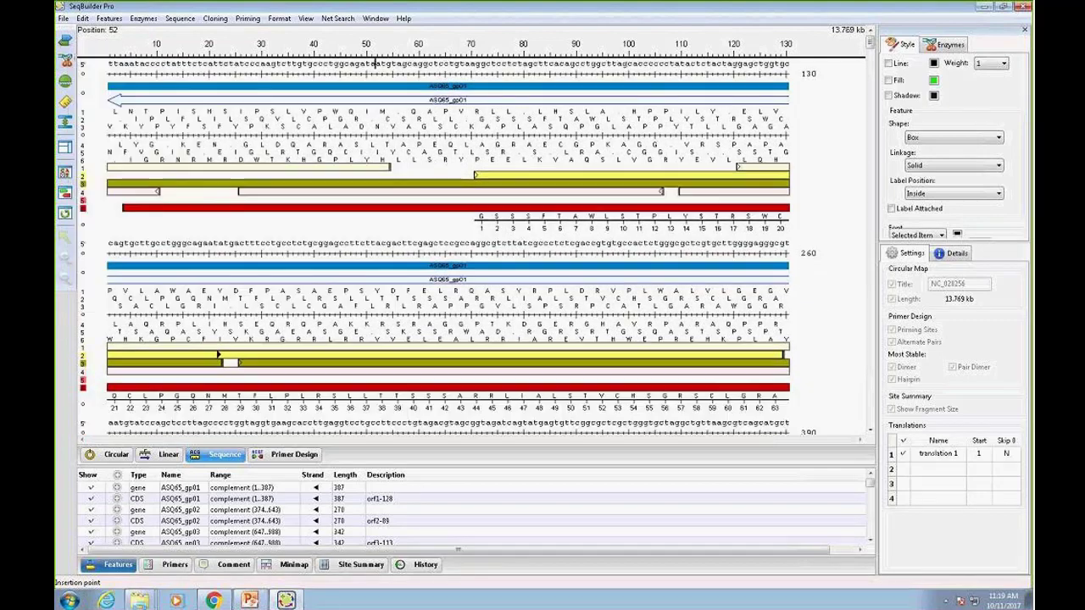
# - Hide all reading frame translations and all ORFs in the sequence view
pyautogui.click(65, 82)
pyautogui.moveTo(119, 90)
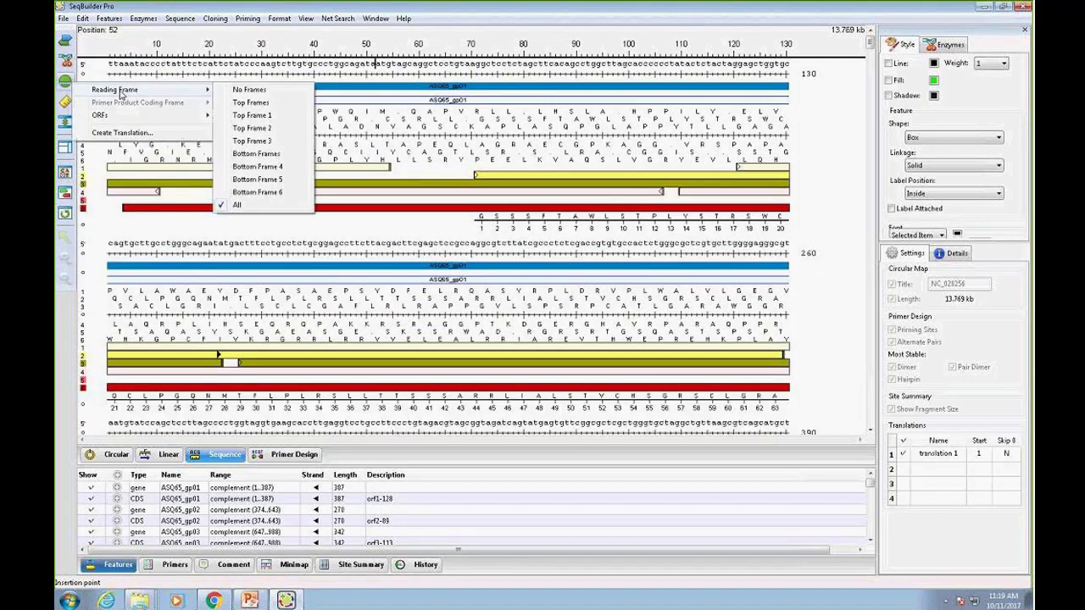
pyautogui.click(254, 90)
pyautogui.click(65, 82)
pyautogui.moveTo(107, 124)
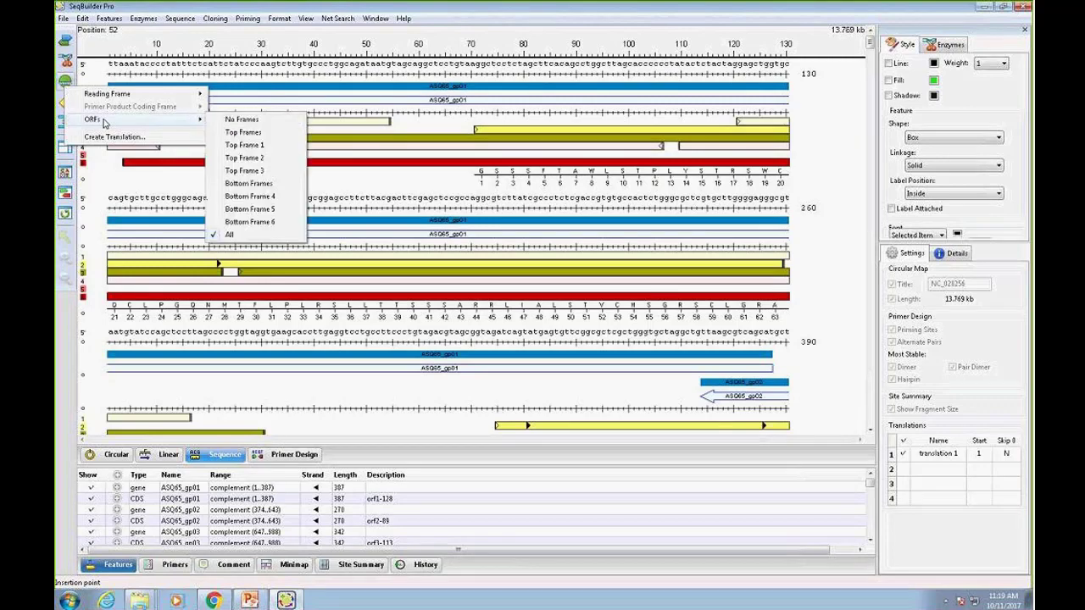
pyautogui.click(227, 123)
# - Set the sequence view to show no rulers and use no vertical spacing
pyautogui.click(65, 101)
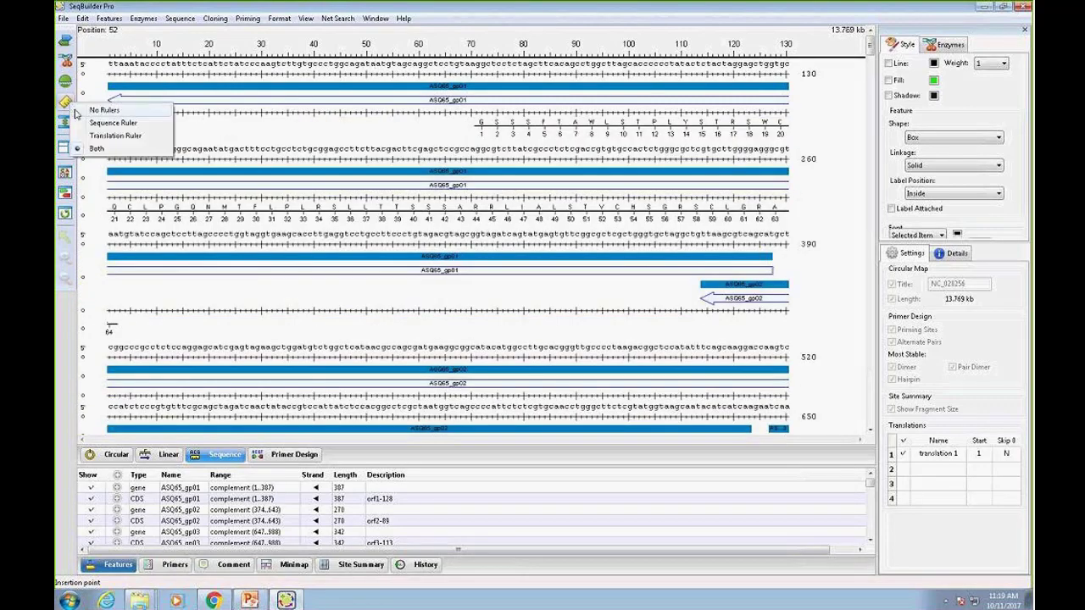
pyautogui.click(105, 110)
pyautogui.click(65, 123)
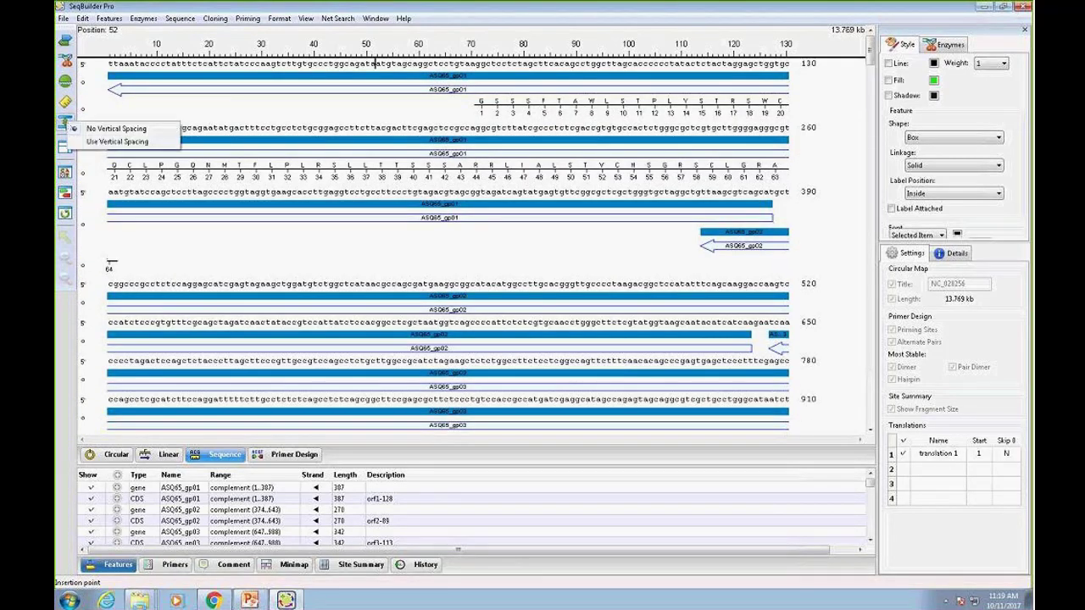
pyautogui.click(101, 130)
# - Hide the side panels, then select every feature in the enlarged features list and hide them all from the sequence
pyautogui.click(65, 148)
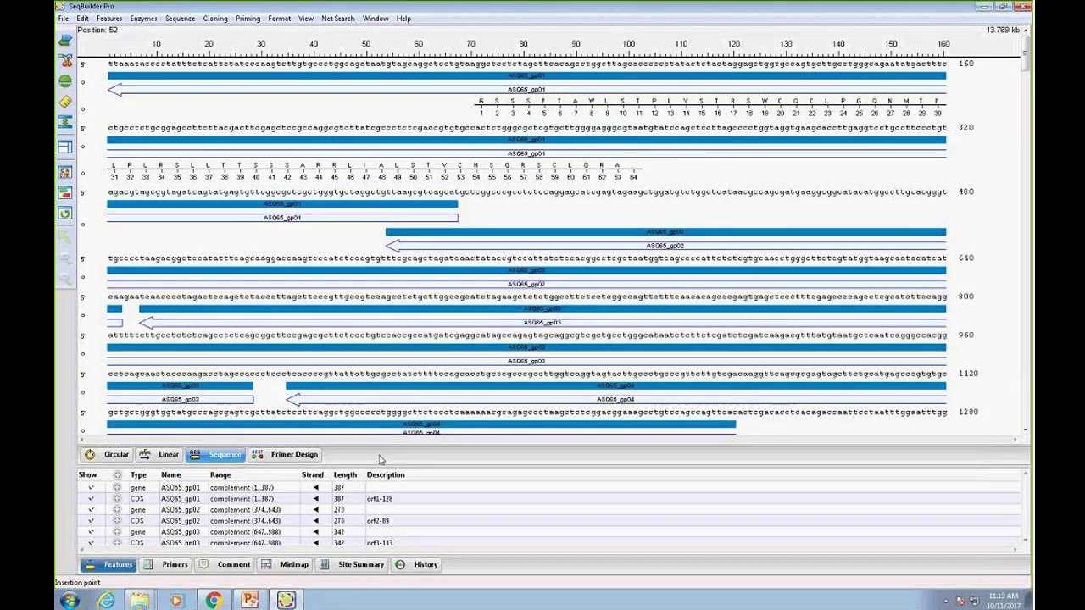
pyautogui.moveTo(380, 458); pyautogui.dragTo(381, 270)
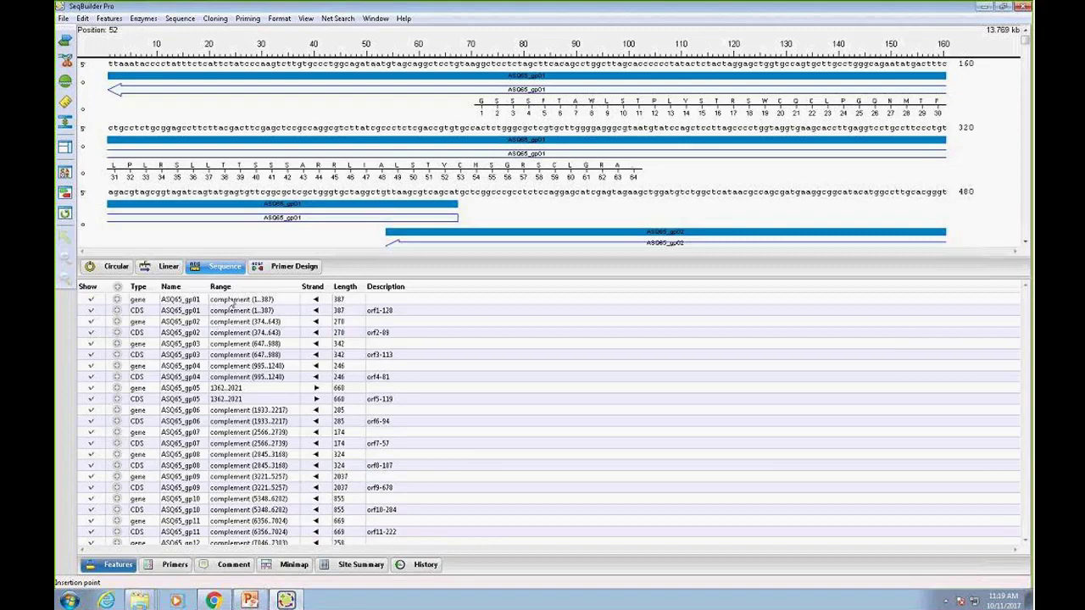
pyautogui.hotkey('ctrl', 'a')
pyautogui.scroll(-7, 290, 540)
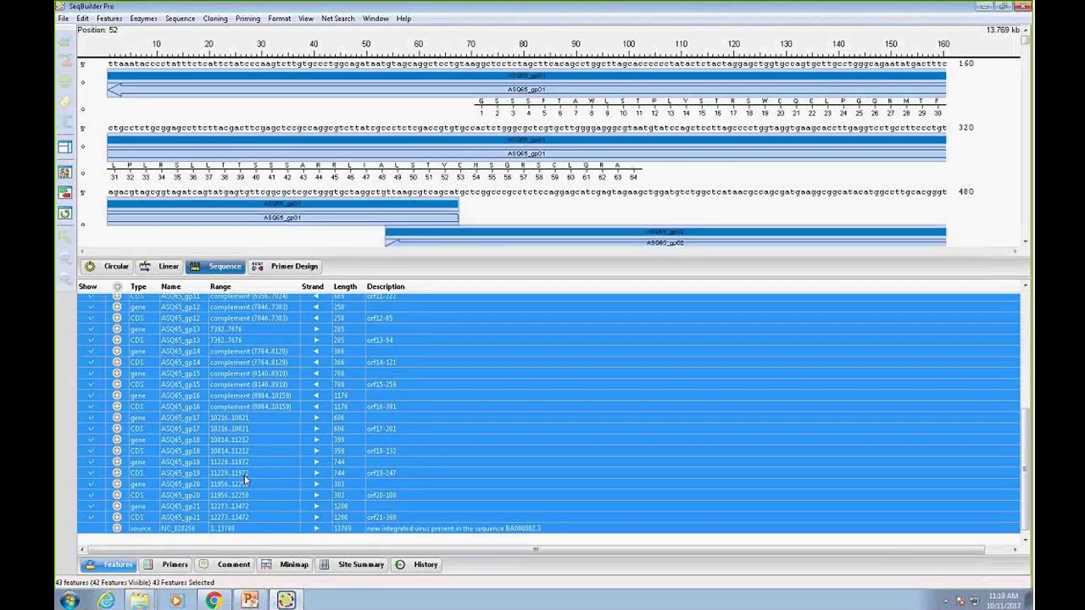
pyautogui.rightClick(245, 466)
pyautogui.click(271, 482)
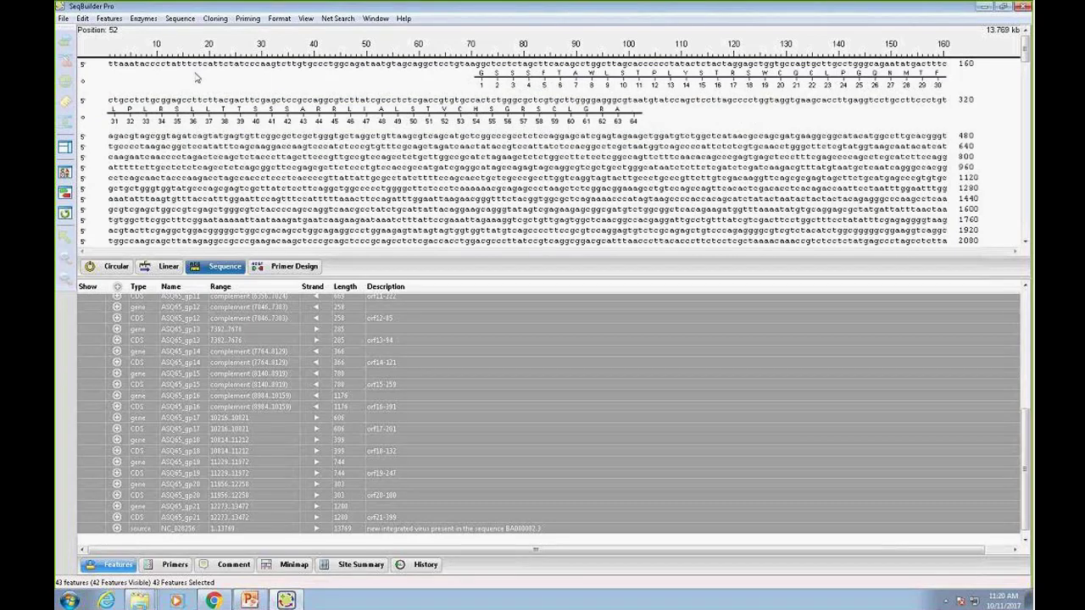
# - Show the side panels again and hide translation 1 from the sequence view
pyautogui.click(68, 147)
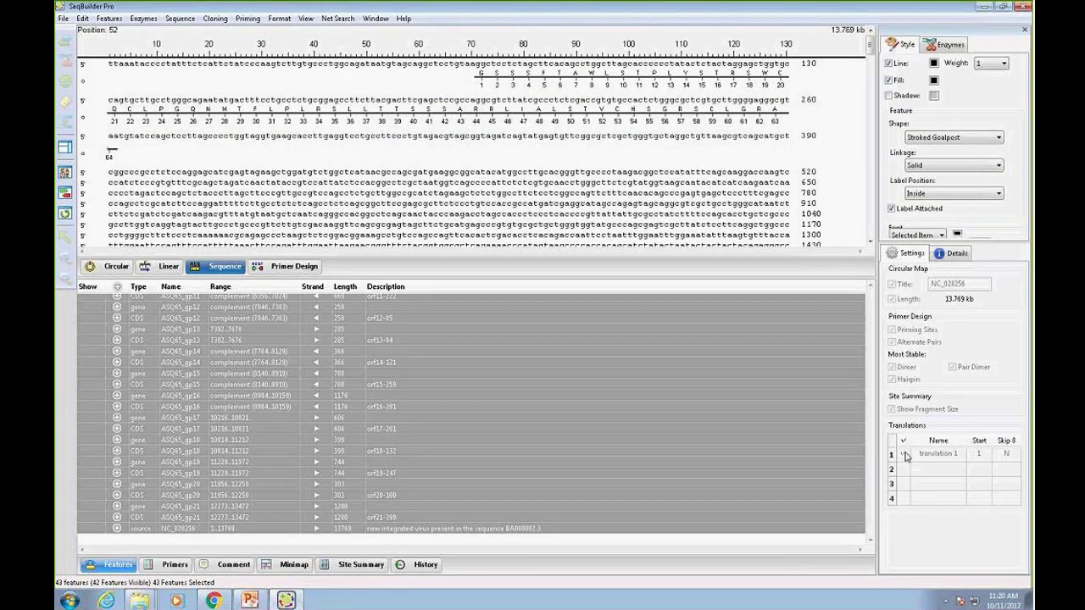
pyautogui.click(702, 121)
pyautogui.click(903, 454)
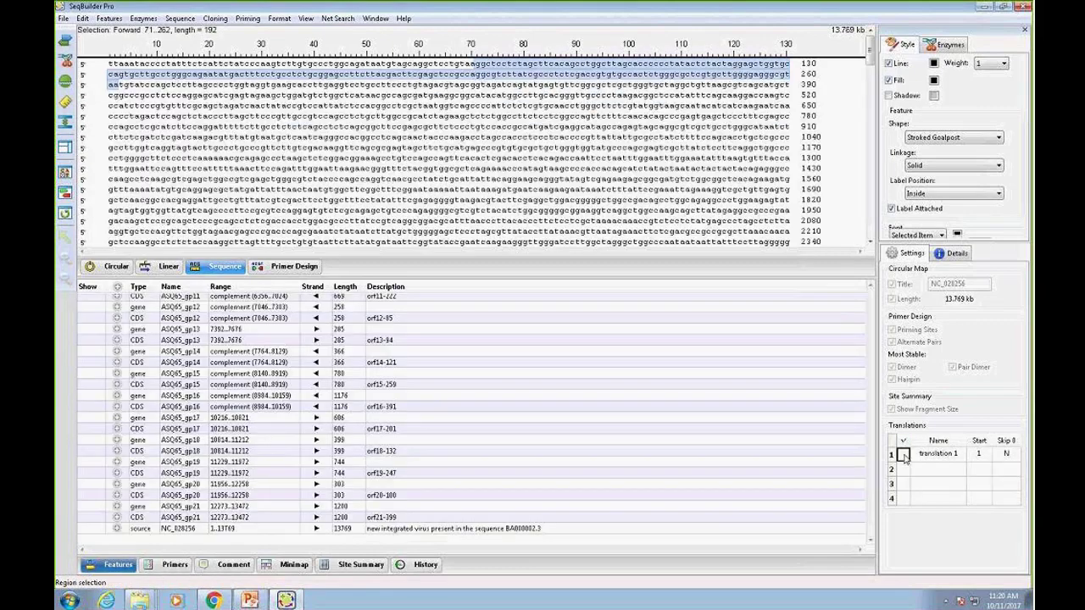
# - Hide the side panels and enlarge the sequence view so the bare sequence fills most of the window
pyautogui.moveTo(659, 272); pyautogui.dragTo(683, 443)
pyautogui.click(62, 149)
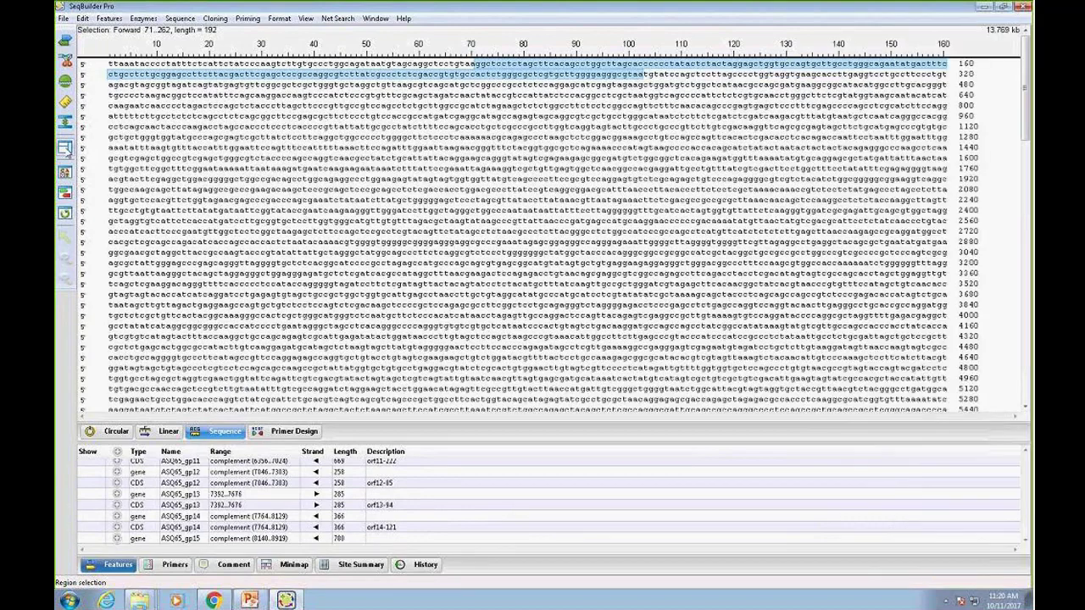
pyautogui.moveTo(484, 442); pyautogui.dragTo(483, 472)
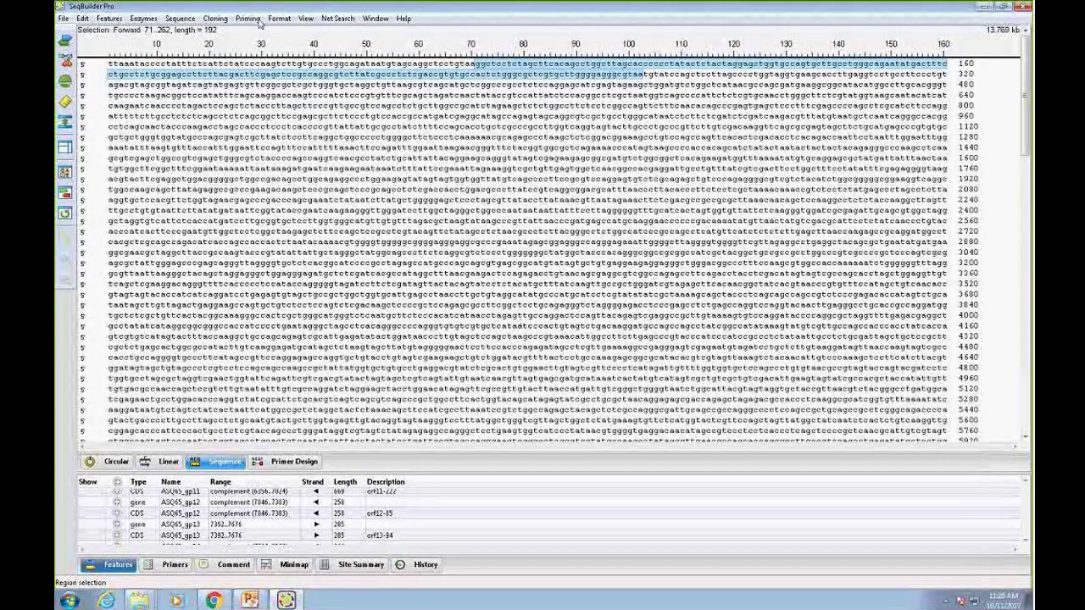
# - Restore the DNASTAR default layout and enlarge the circular map view
pyautogui.click(307, 20)
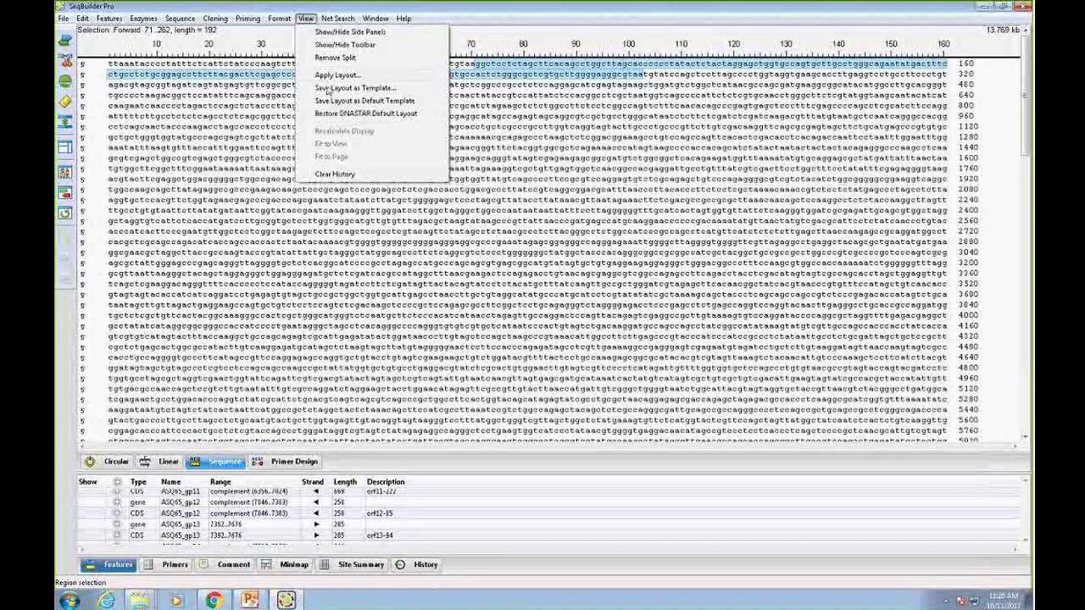
pyautogui.click(339, 120)
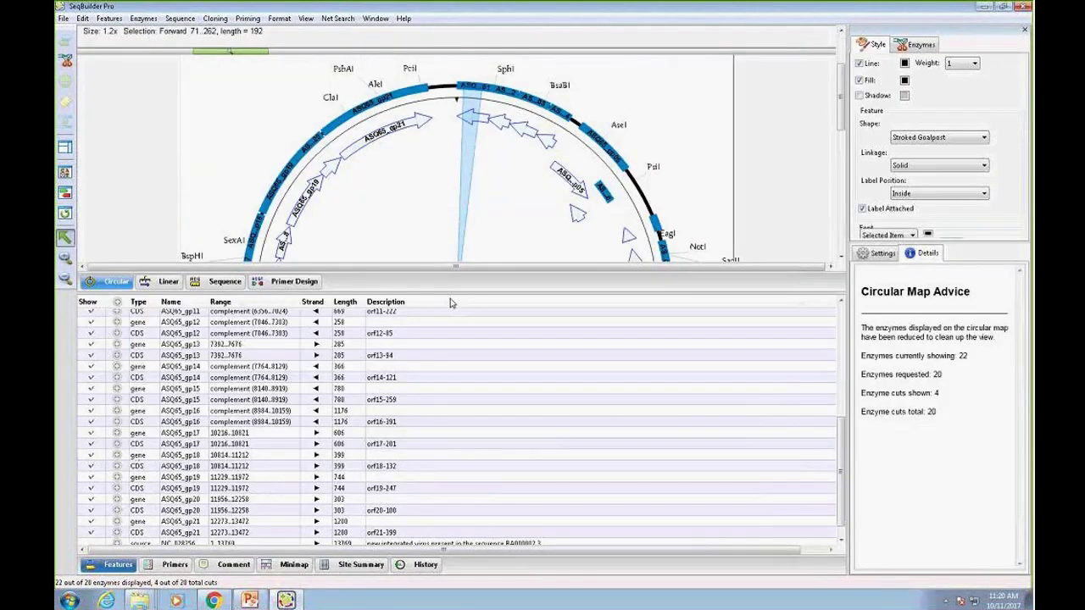
pyautogui.moveTo(473, 288); pyautogui.dragTo(479, 435)
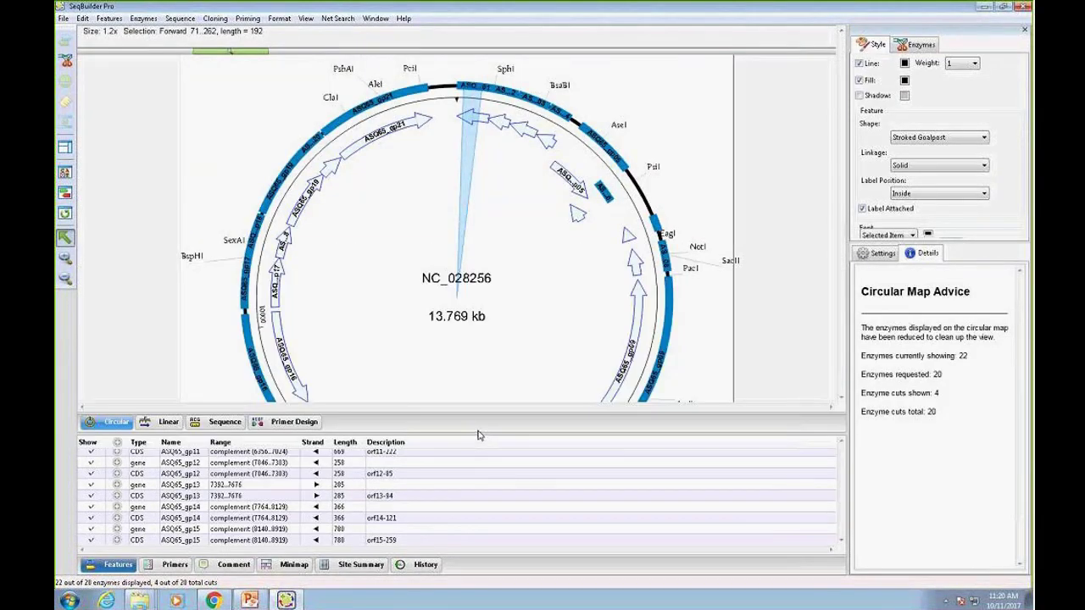
# - Switch back to the bare sequence layout, then return to the DNASTAR default layout with the circular map
pyautogui.click(66, 172)
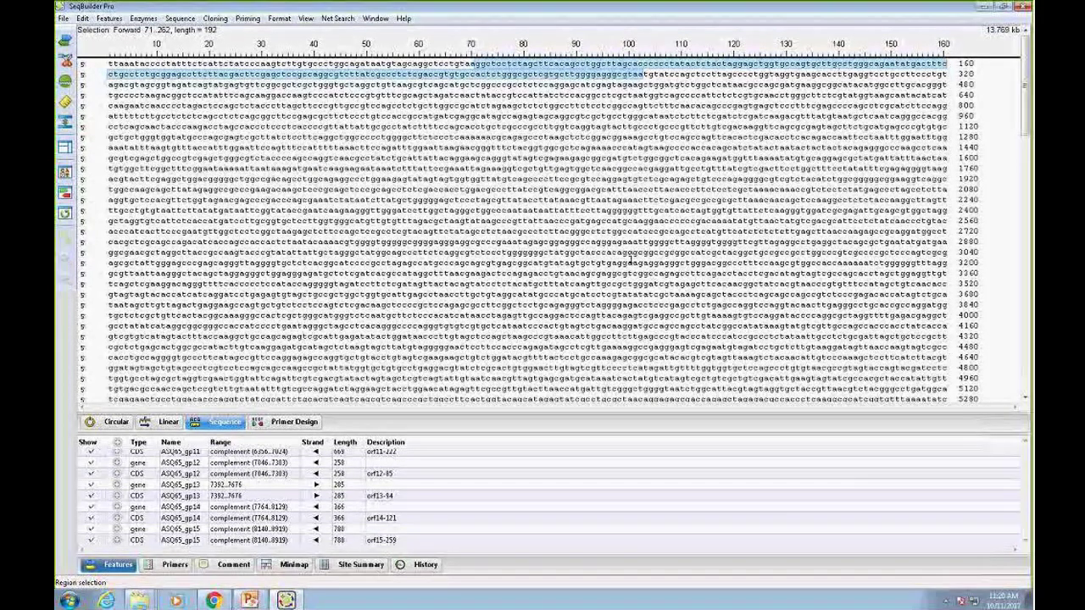
pyautogui.click(65, 215)
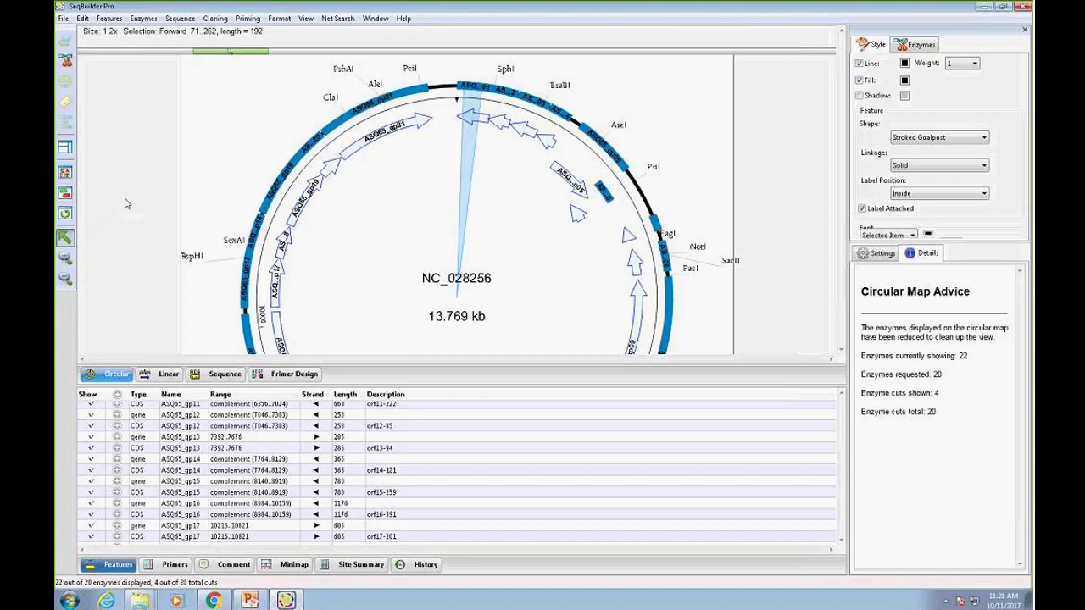
pyautogui.click(305, 18)
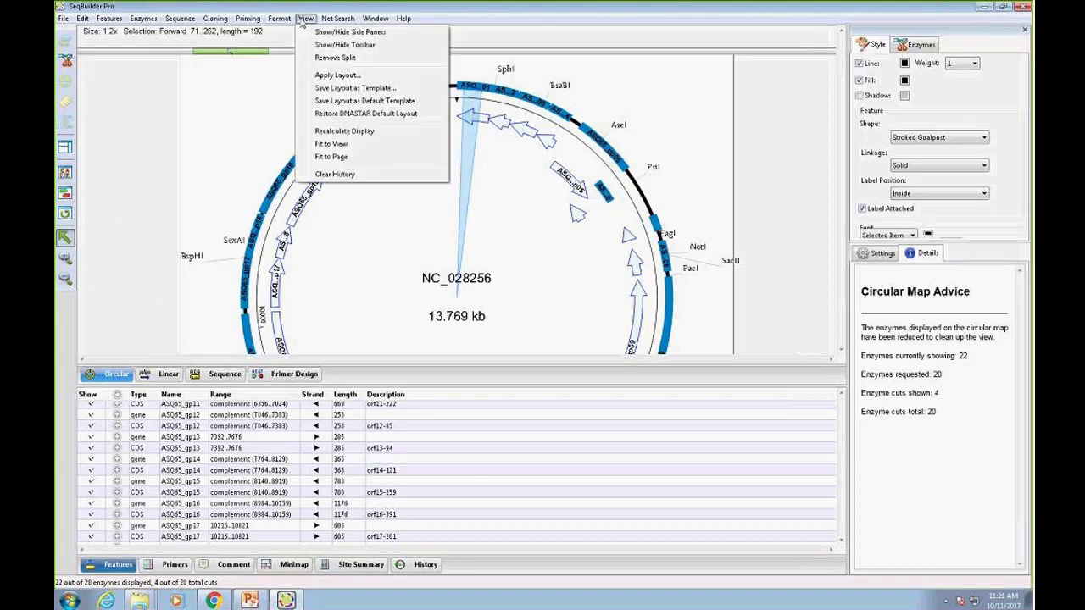
pyautogui.click(342, 115)
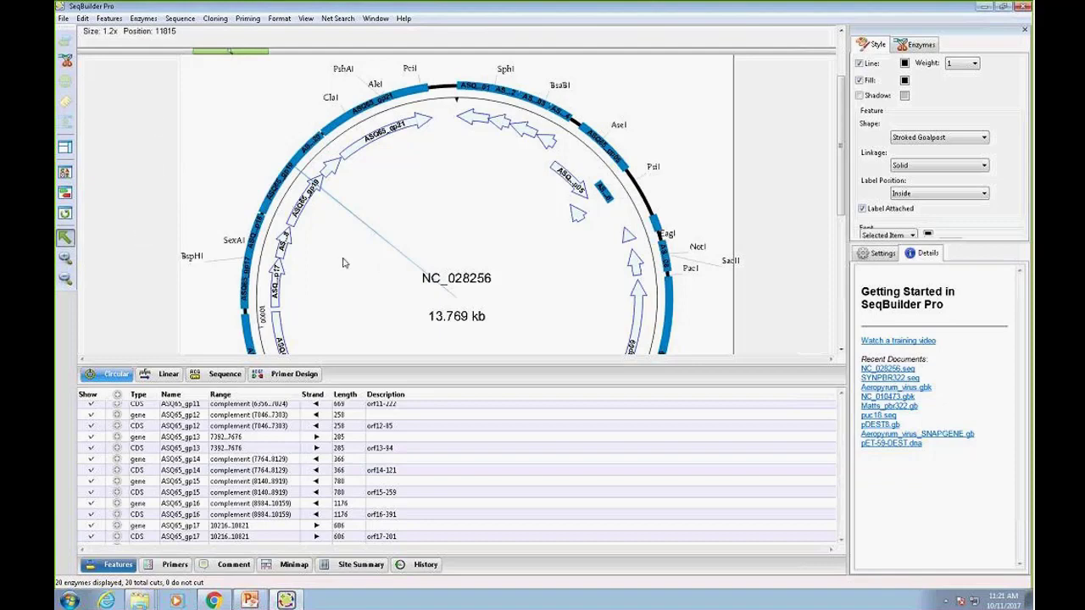
# - Enlarge the features list and hide the ASQ65_gp09 CDS, both ASQ65_gp10 features and the ASQ65_gp11 gene
pyautogui.click(119, 568)
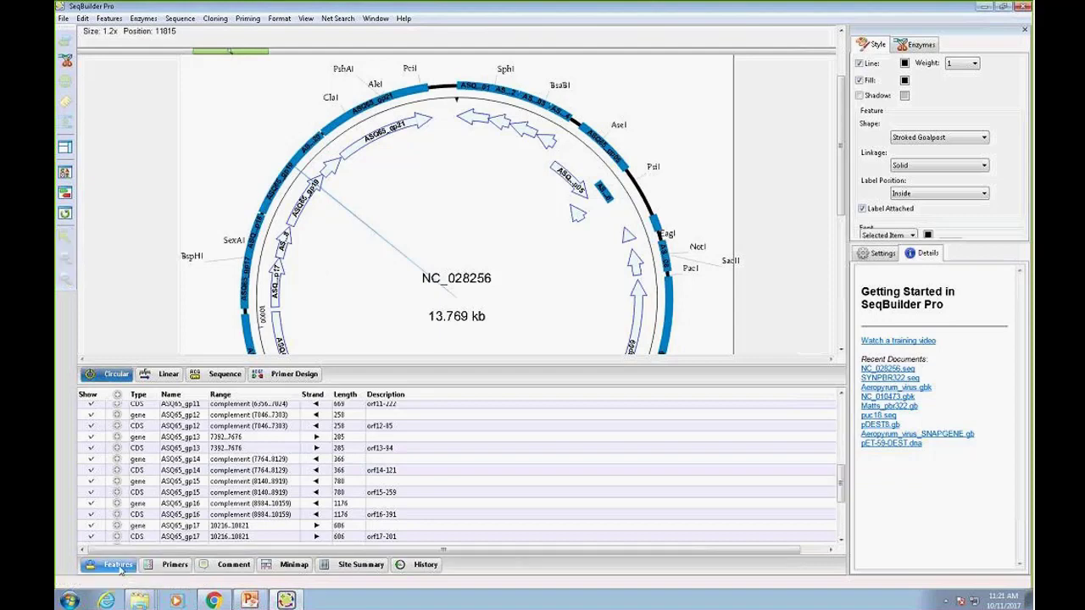
pyautogui.moveTo(478, 357); pyautogui.dragTo(464, 225)
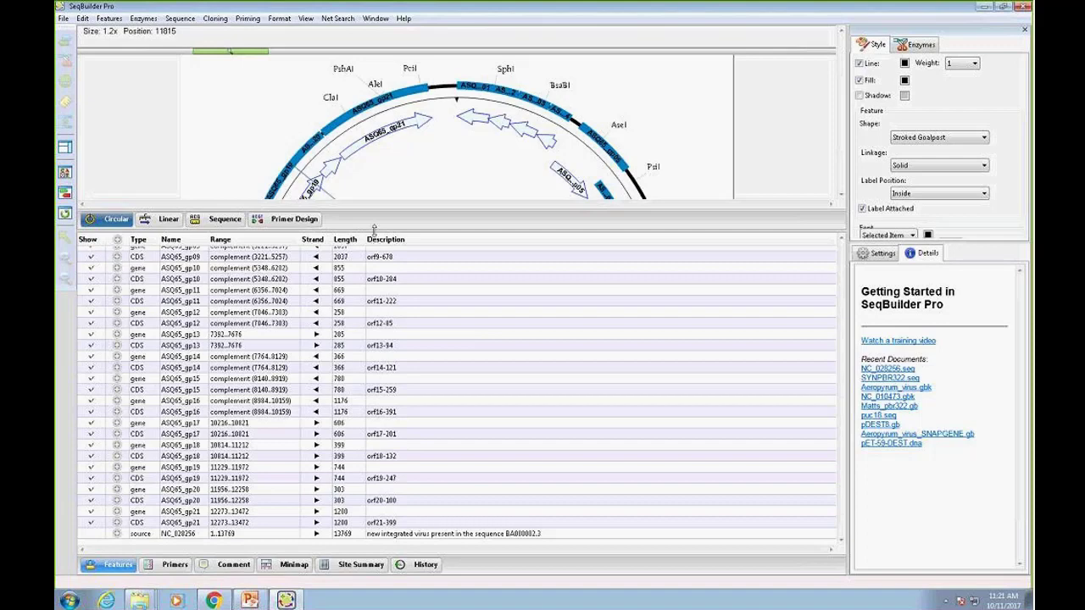
pyautogui.moveTo(373, 229); pyautogui.dragTo(373, 267)
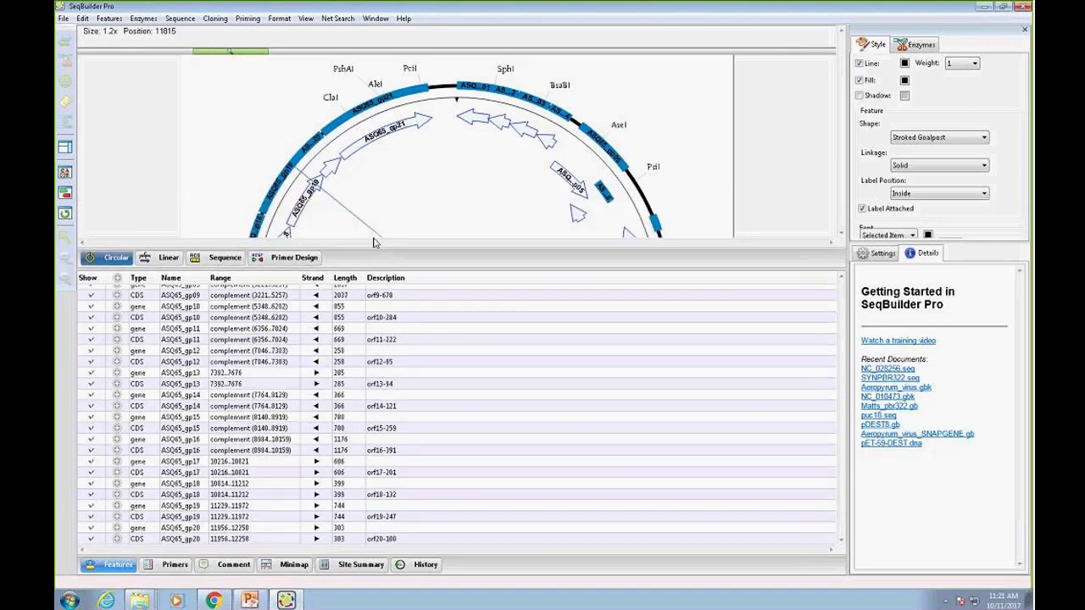
pyautogui.click(91, 306)
pyautogui.click(91, 317)
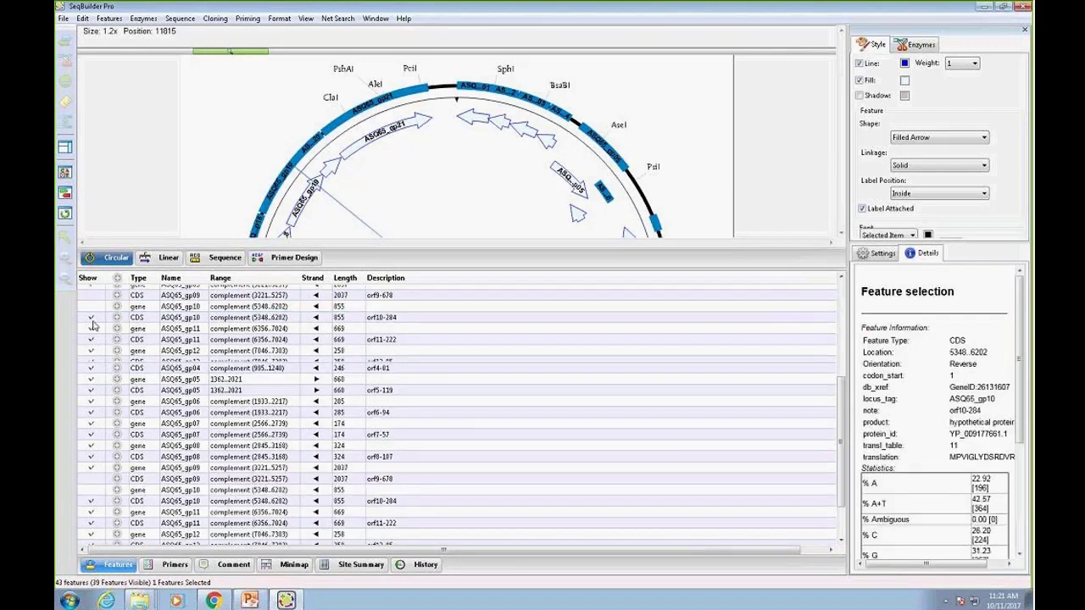
pyautogui.click(91, 319)
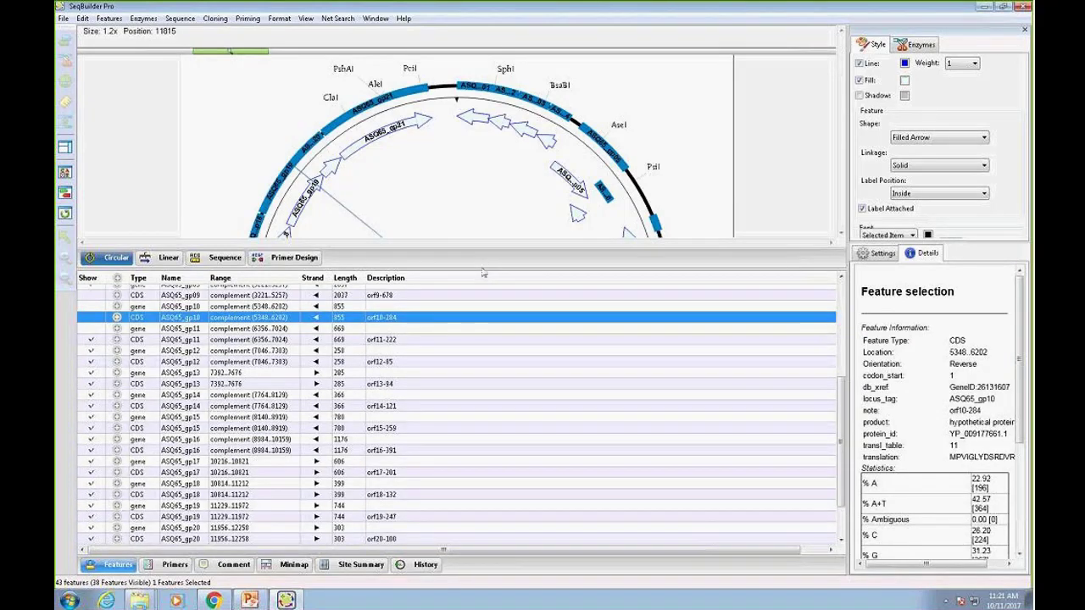
# - Enlarge the features list further, select the ASQ65_gp15 gene and return to the start of the list
pyautogui.moveTo(483, 272); pyautogui.dragTo(484, 307)
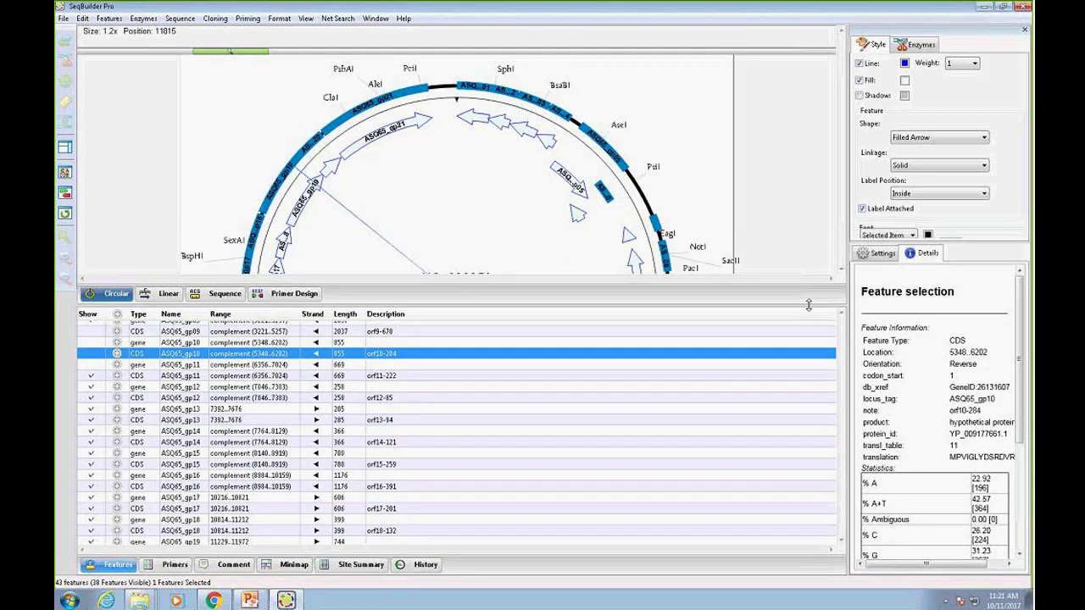
pyautogui.moveTo(808, 305); pyautogui.dragTo(808, 236)
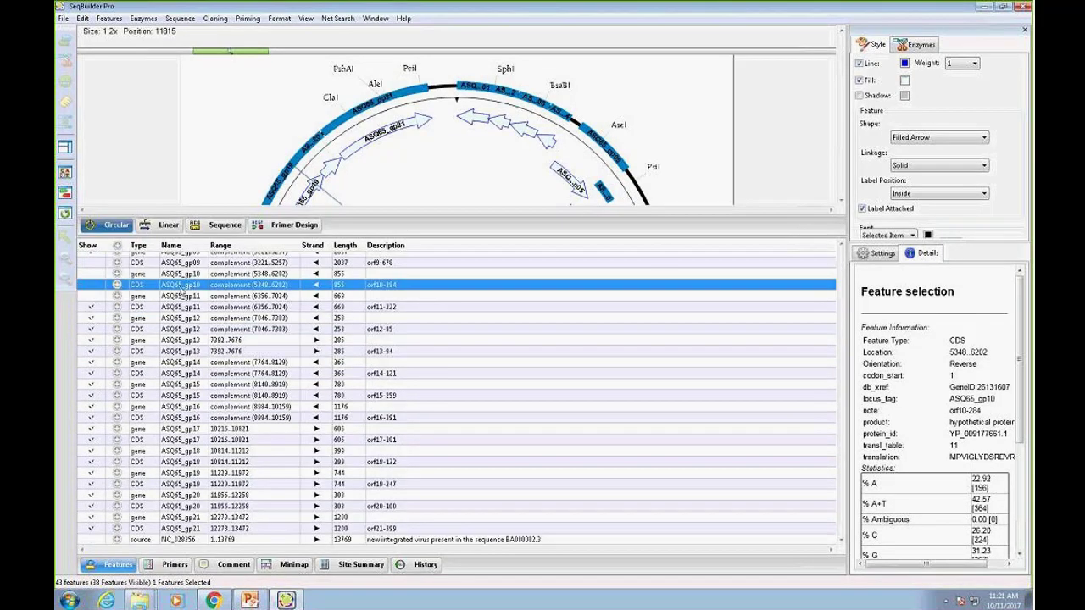
pyautogui.click(616, 383)
pyautogui.moveTo(839, 376); pyautogui.dragTo(846, 237)
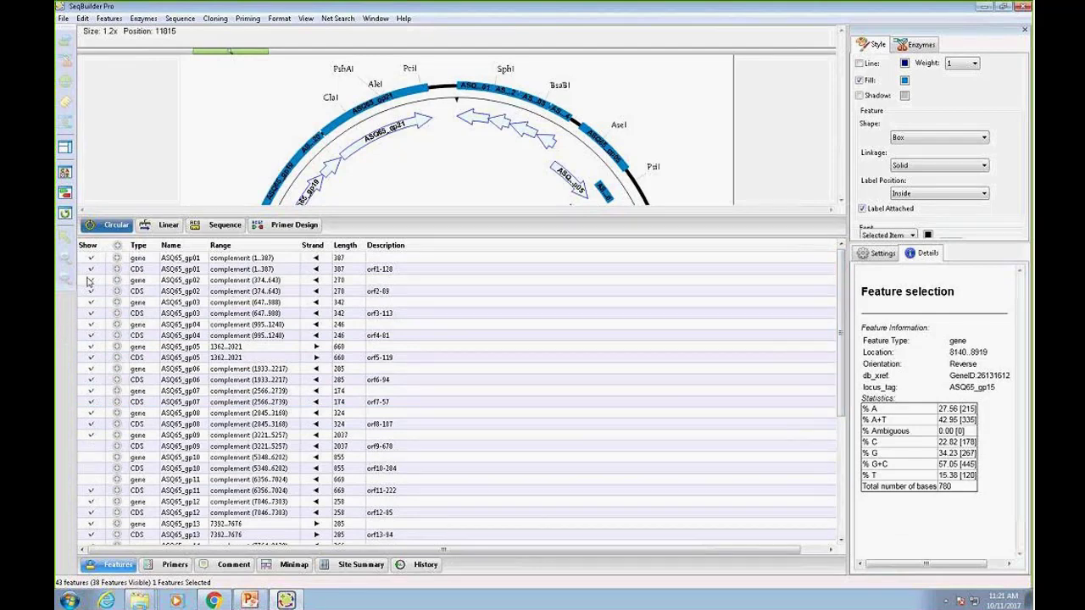
# - Expand the qualifier details of the ASQ65_gp01 gene and CDS and of the ASQ65_gp02 gene
pyautogui.click(118, 258)
pyautogui.click(118, 309)
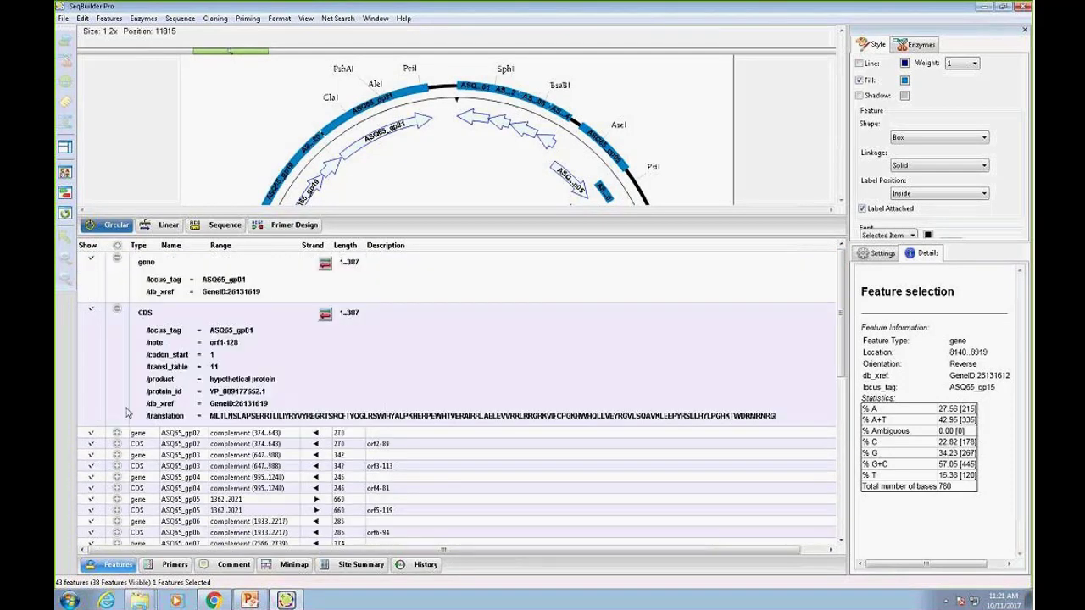
pyautogui.click(117, 433)
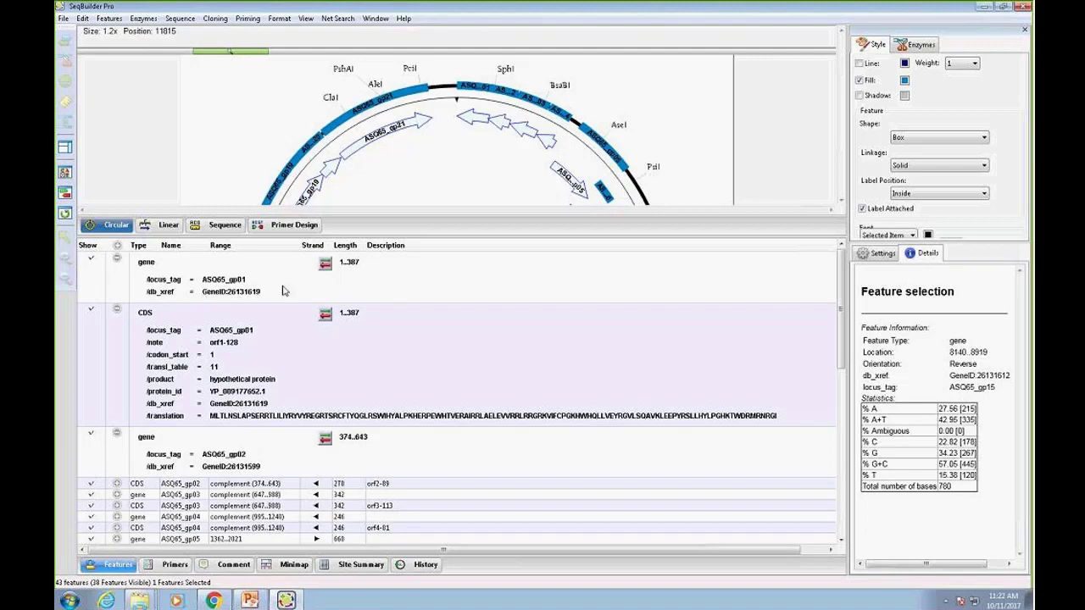
# - Change the feature type of the ASQ65_gp01 gene to exon and select that feature on the circular map
pyautogui.click(151, 265)
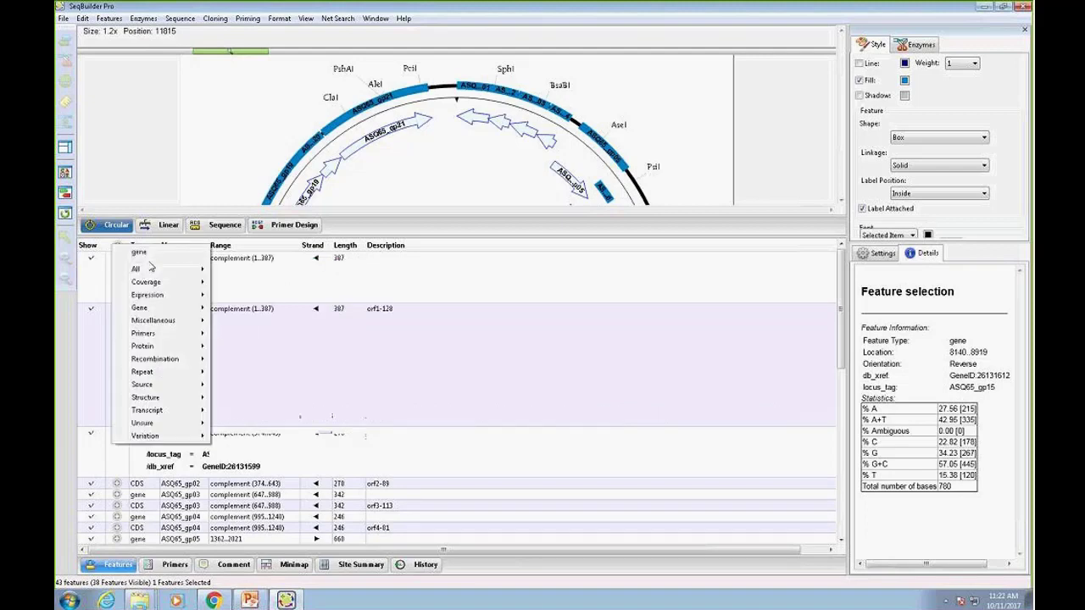
pyautogui.moveTo(150, 273)
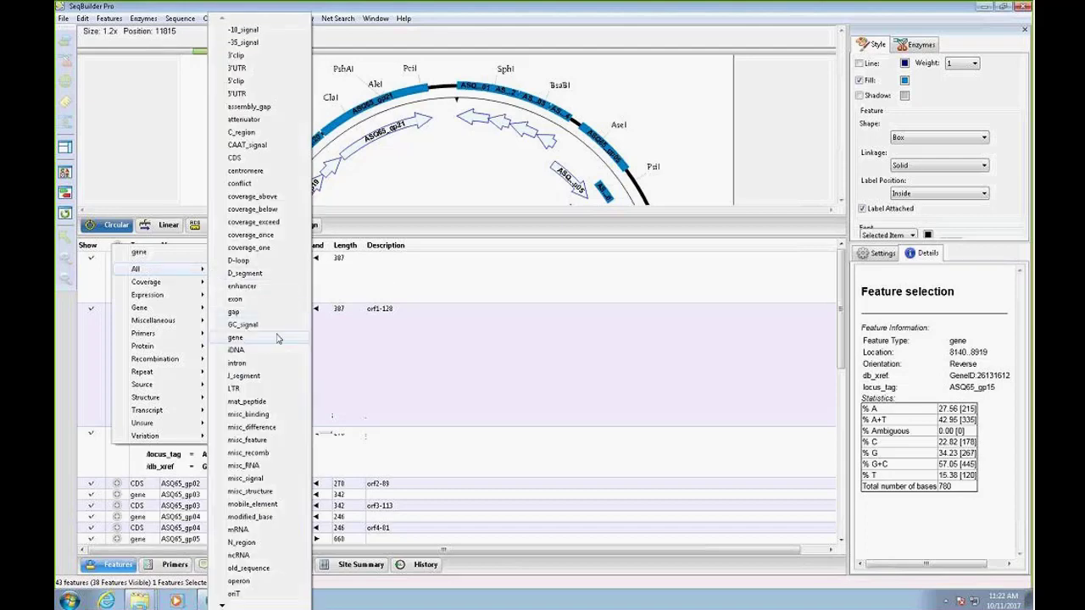
pyautogui.click(246, 299)
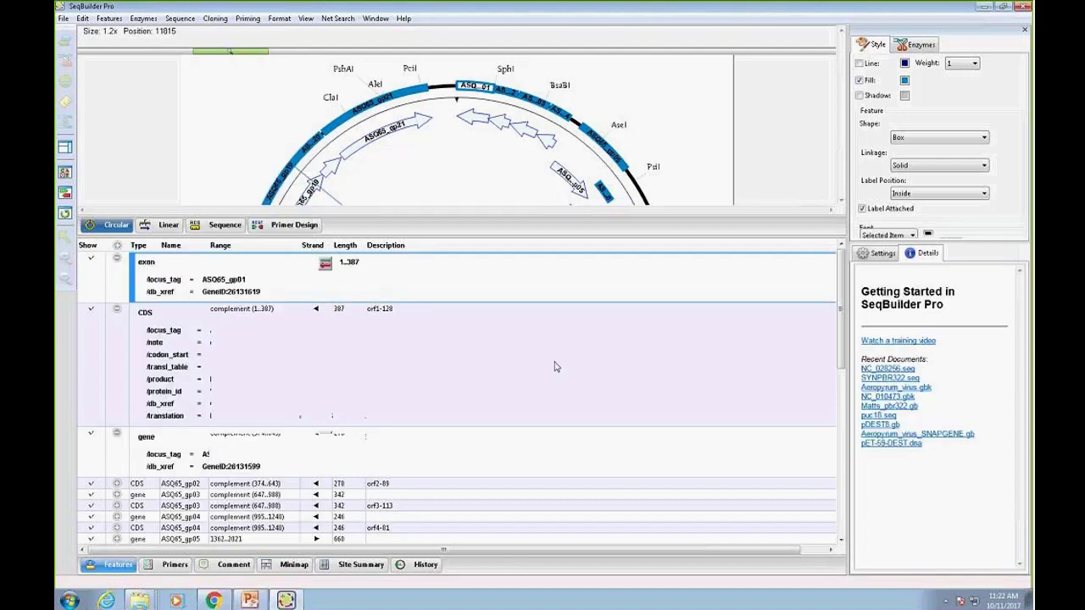
pyautogui.click(486, 93)
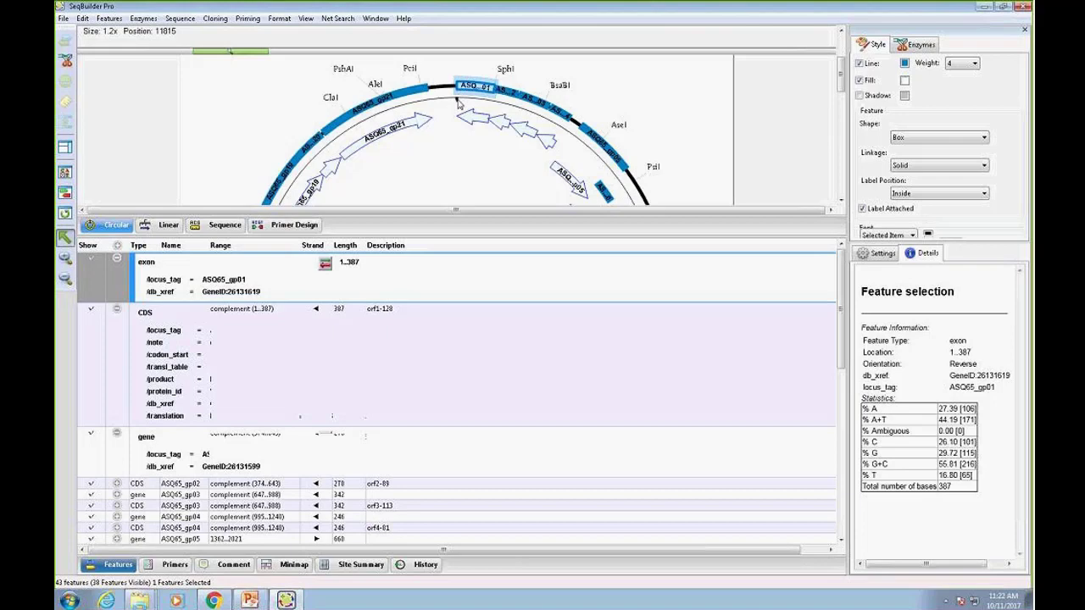
# - Add a note reading "fkfgfjkfjfkjfk" to the exon at 1..387
pyautogui.rightClick(177, 270)
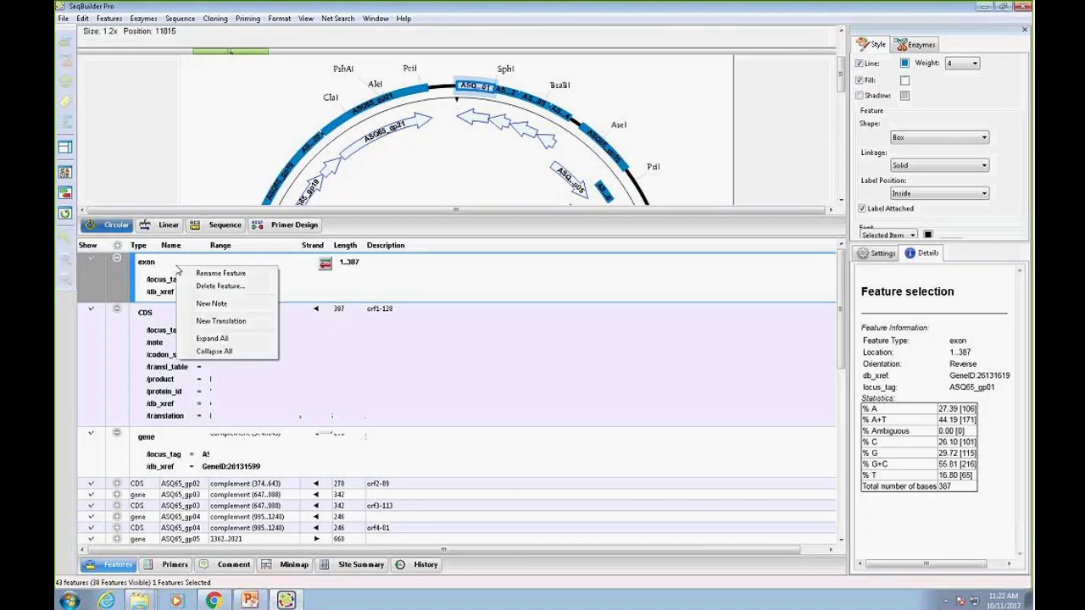
pyautogui.click(211, 303)
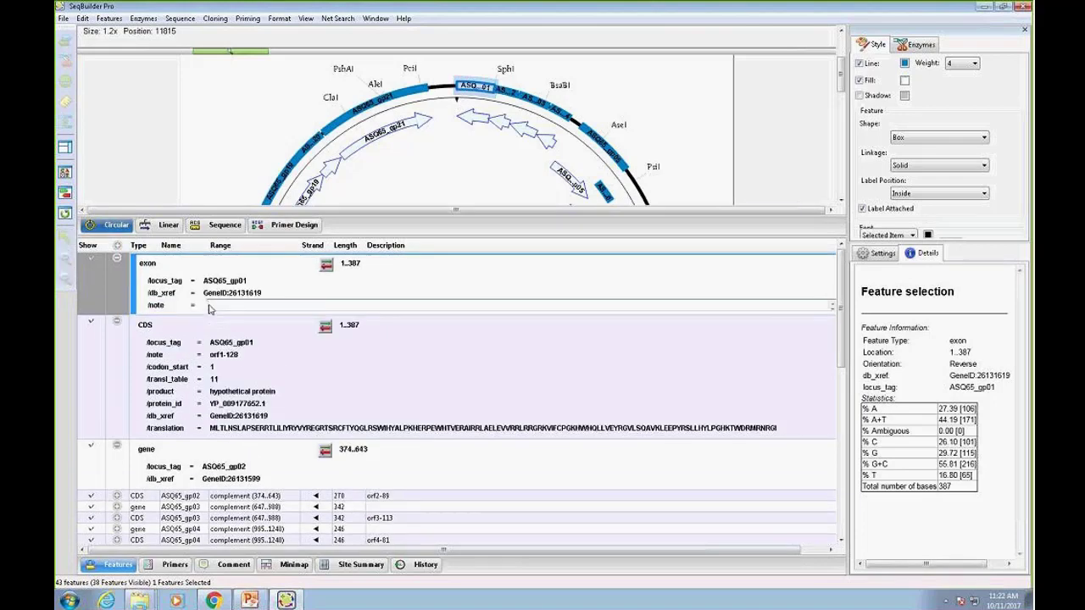
pyautogui.write('fkfgfjkfjfkjfk')
# - Rename the exon at 1..387 as New Feature
pyautogui.rightClick(212, 268)
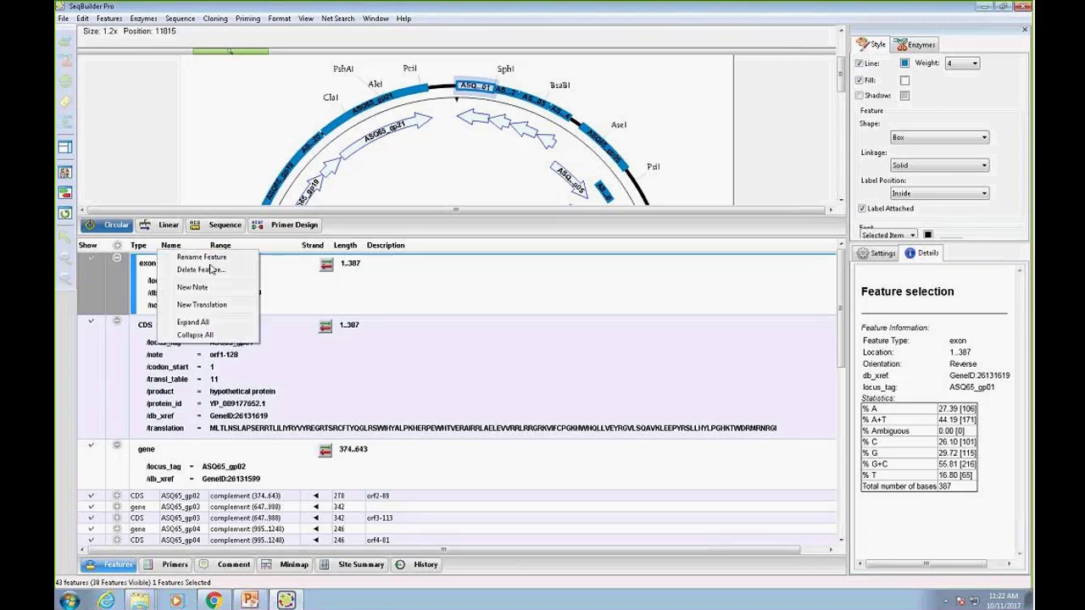
pyautogui.click(207, 259)
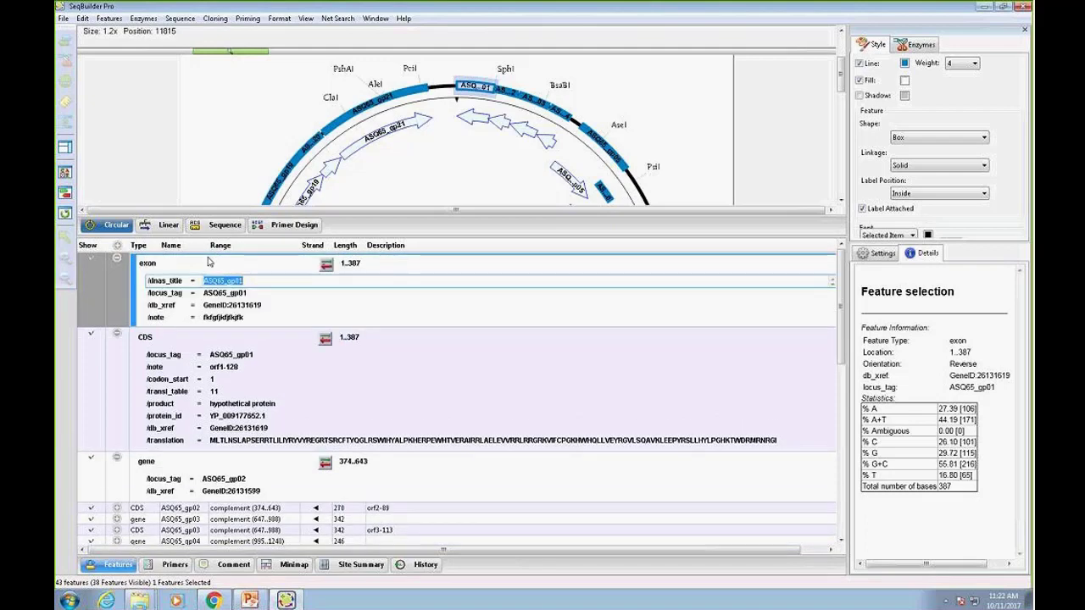
pyautogui.write('New')
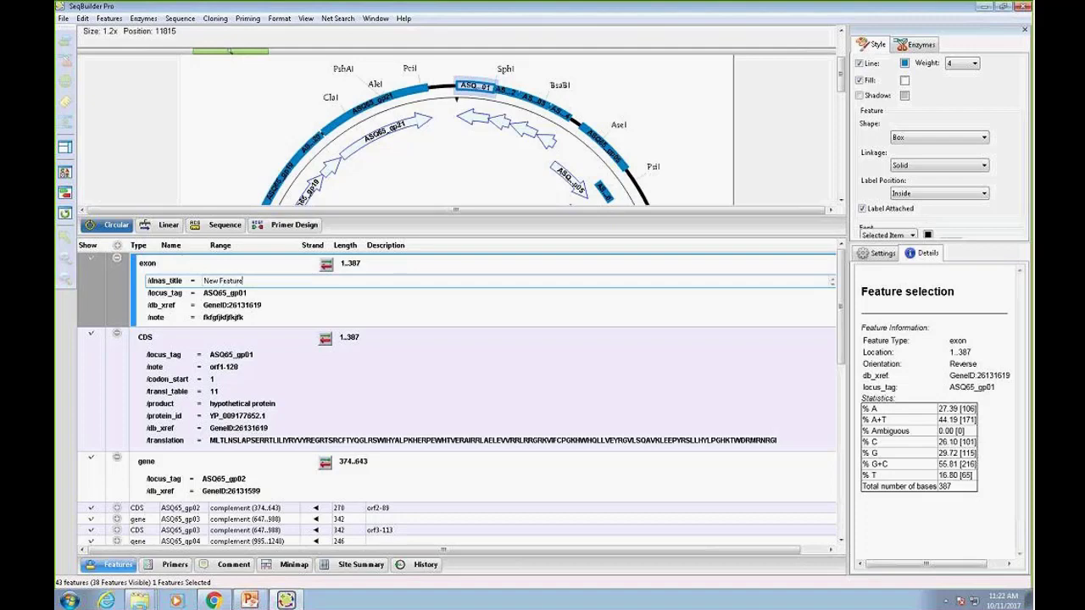
pyautogui.write(' Feature')
pyautogui.press('Return')
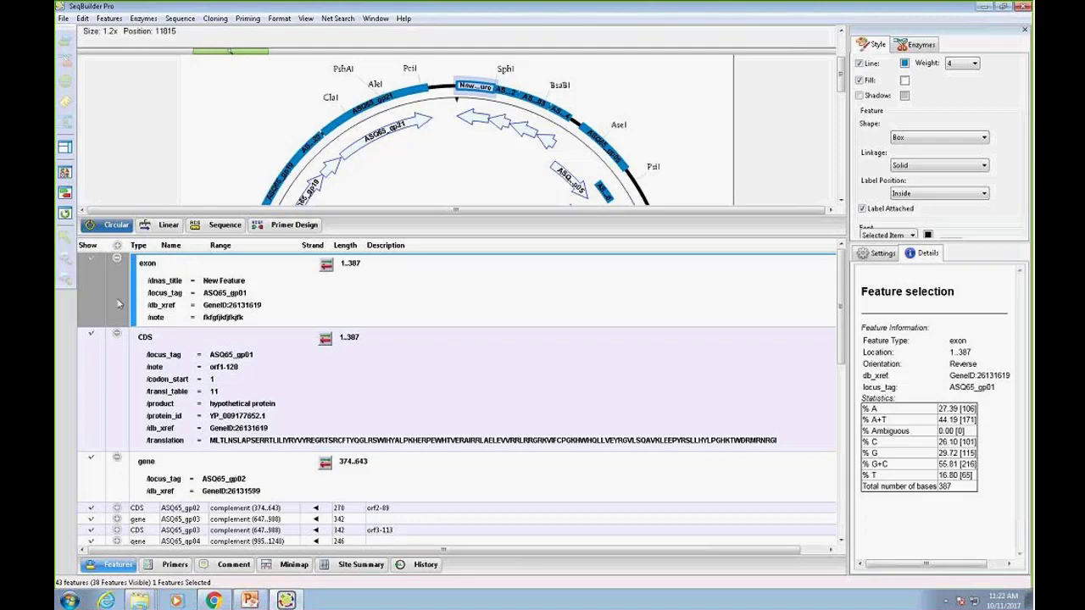
# - Expand the qualifier details of all features in the list and collapse them all again
pyautogui.click(144, 323)
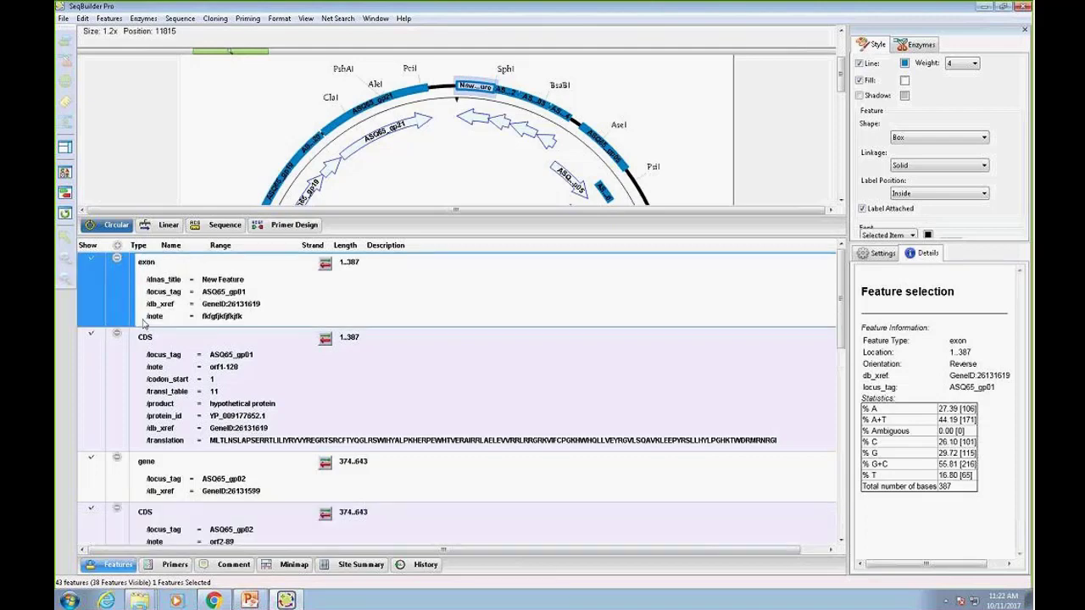
pyautogui.rightClick(120, 309)
pyautogui.click(159, 385)
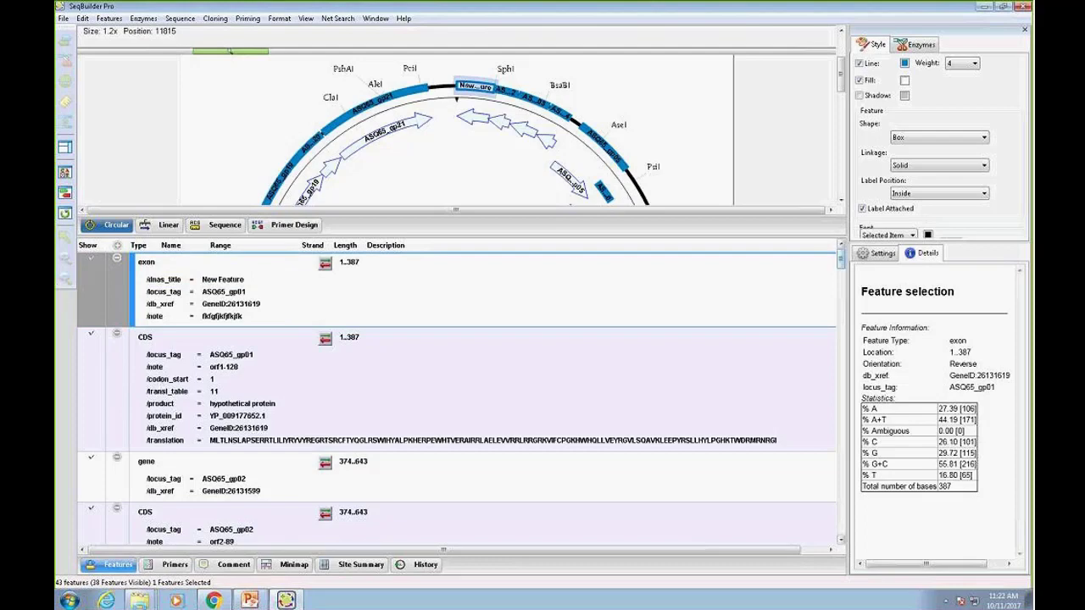
pyautogui.moveTo(839, 262)
pyautogui.mouseDown()
pyautogui.moveTo(844, 383)
pyautogui.moveTo(841, 258)
pyautogui.mouseUp()
pyautogui.rightClick(118, 293)
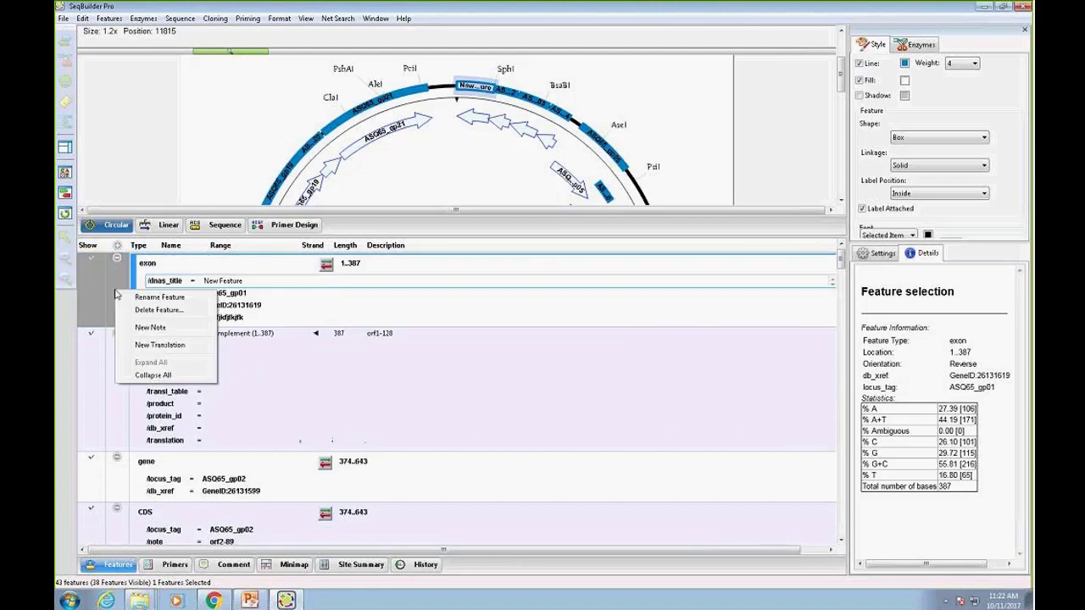
pyautogui.click(154, 374)
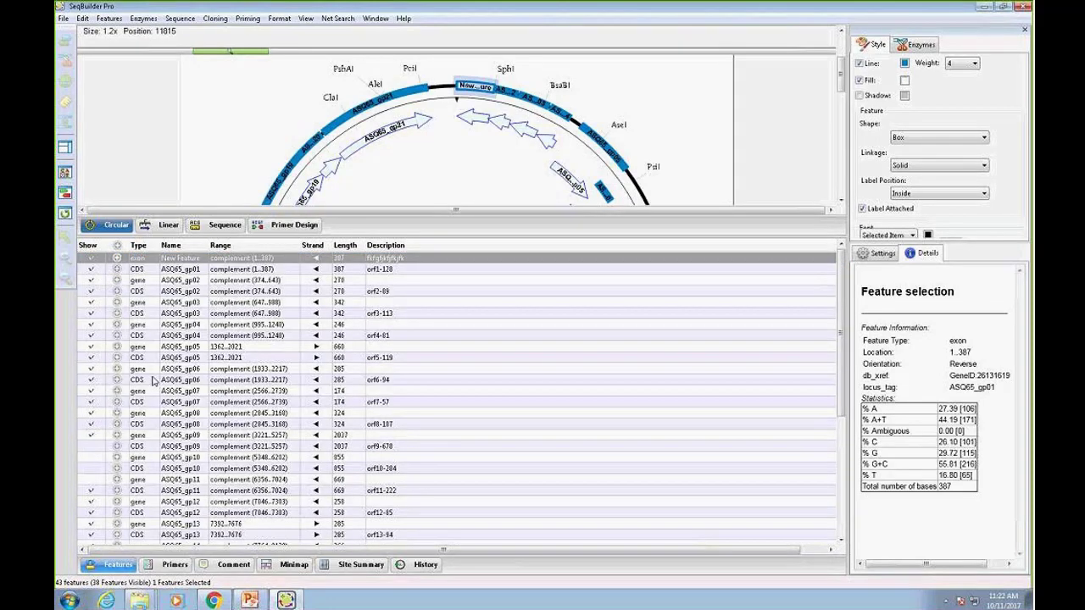
# - Sort the features list by type and set the fill colour of all CDS features to light magenta
pyautogui.click(141, 244)
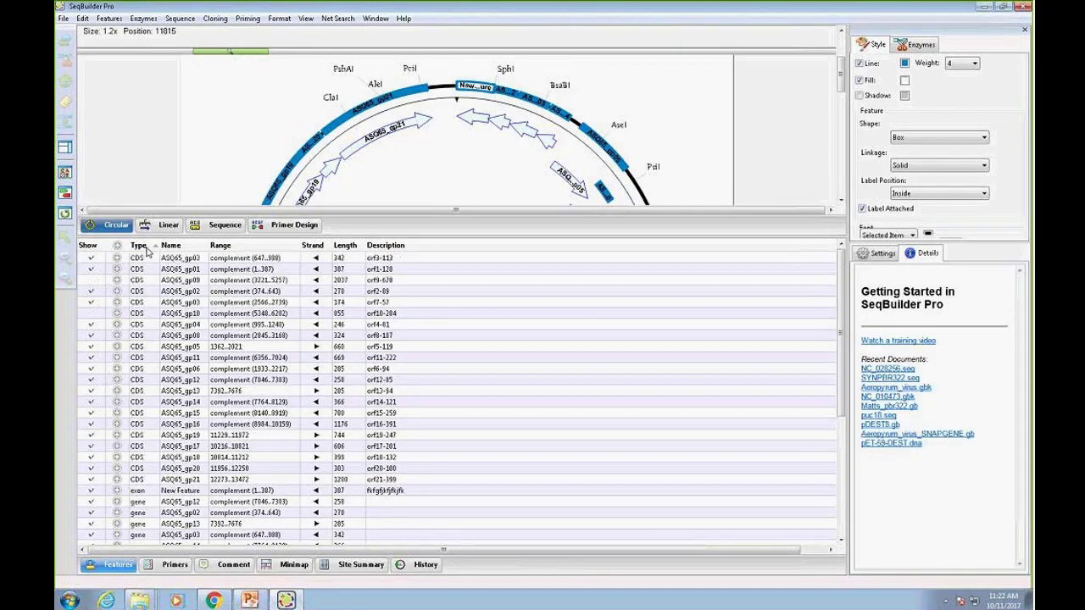
pyautogui.moveTo(158, 245); pyautogui.dragTo(190, 246)
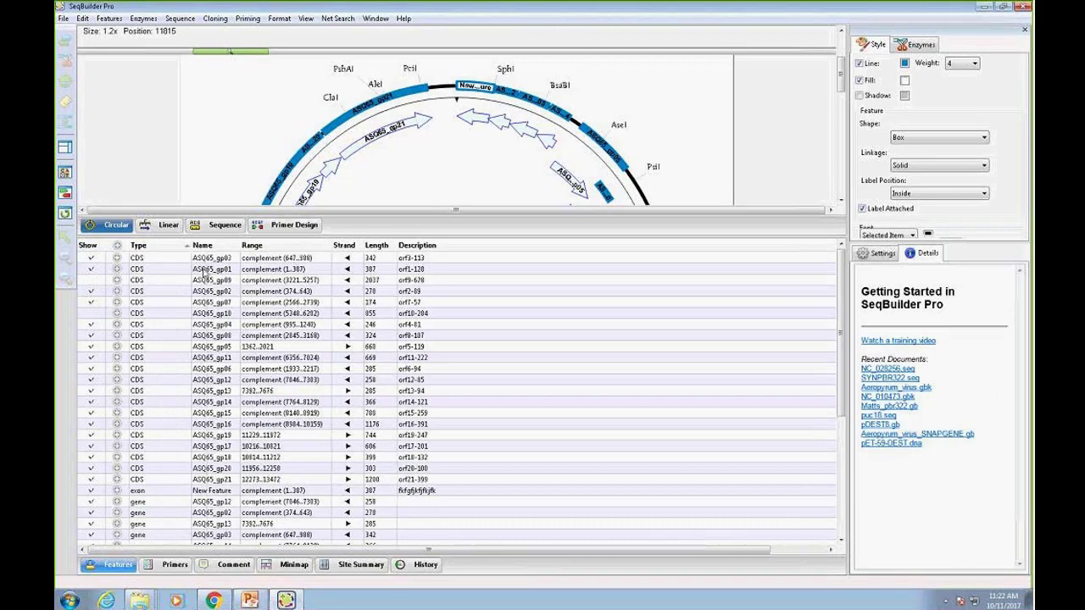
pyautogui.click(161, 259)
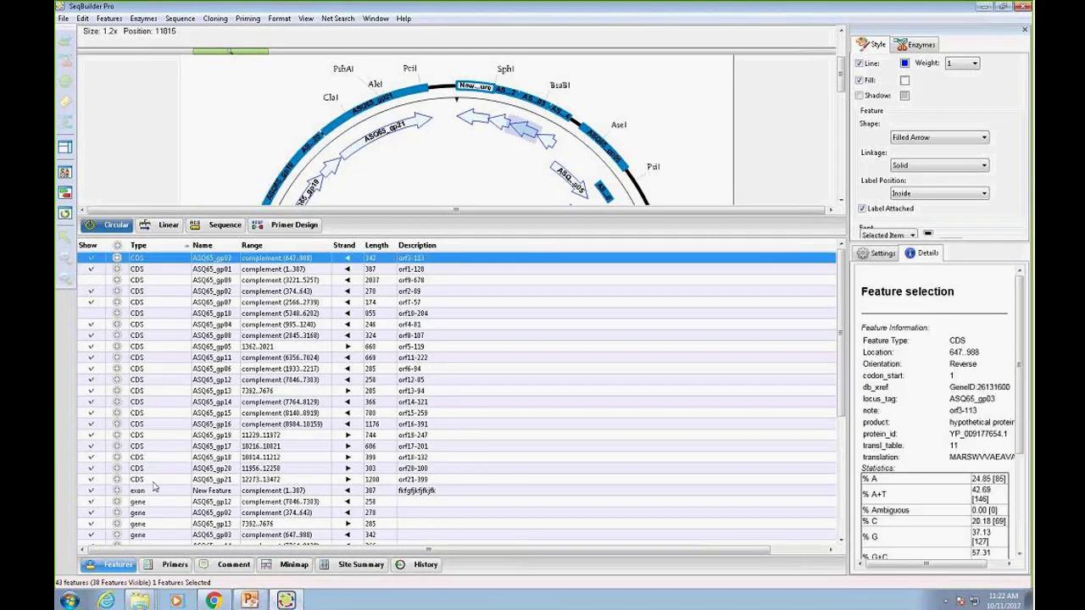
pyautogui.keyDown('shift'); pyautogui.click(155, 480); pyautogui.keyUp('shift')
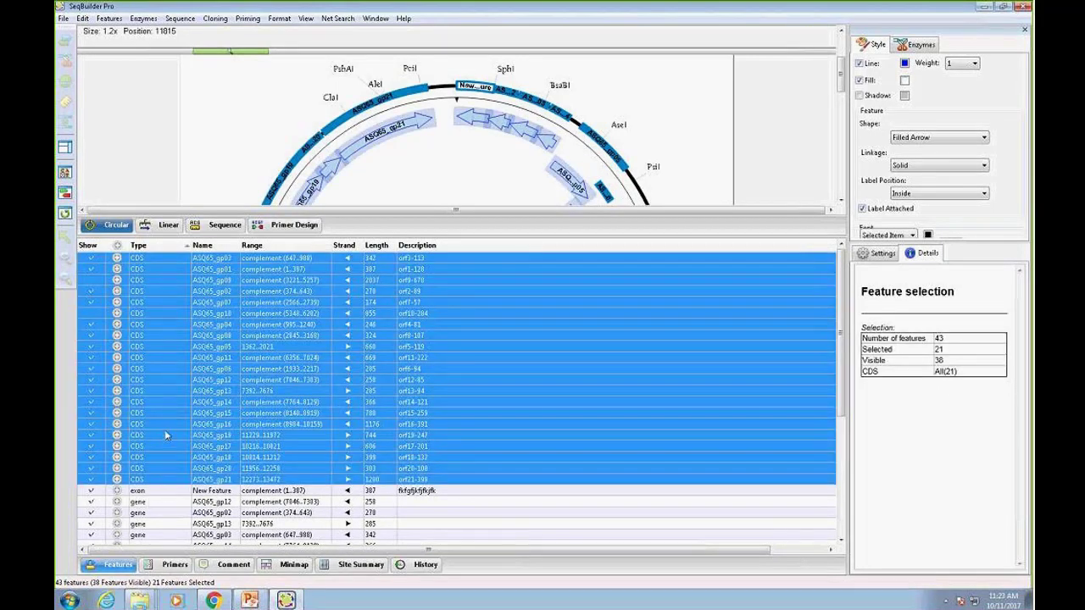
pyautogui.click(904, 64)
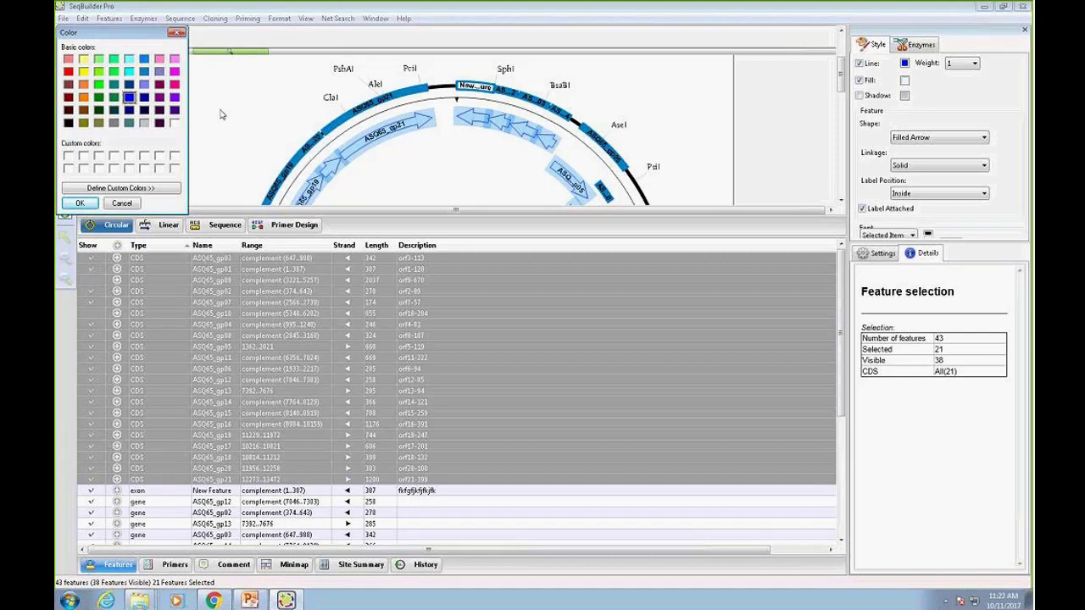
pyautogui.click(80, 204)
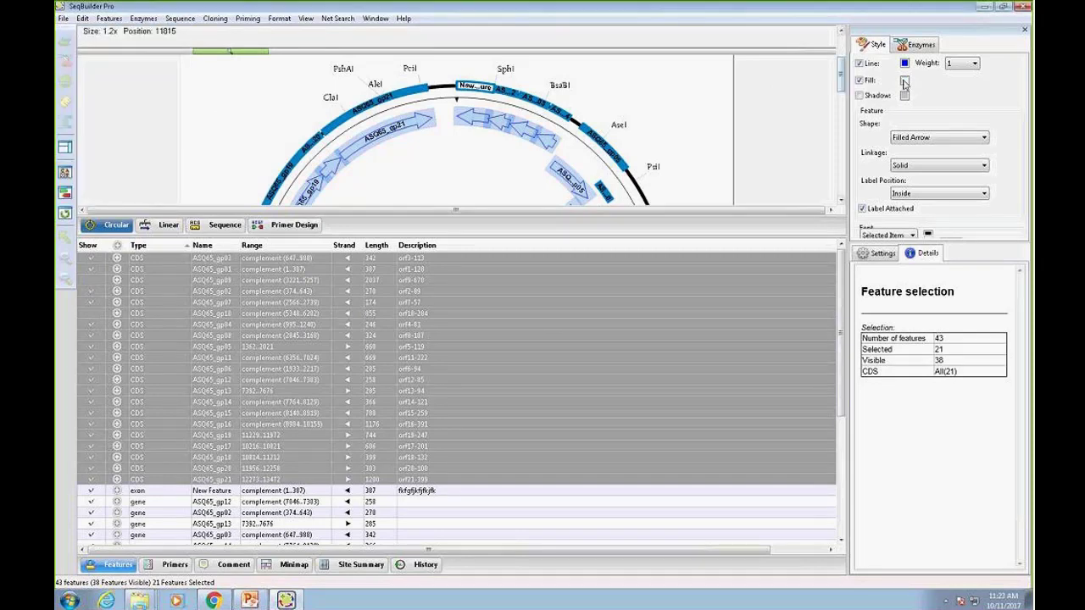
pyautogui.click(904, 80)
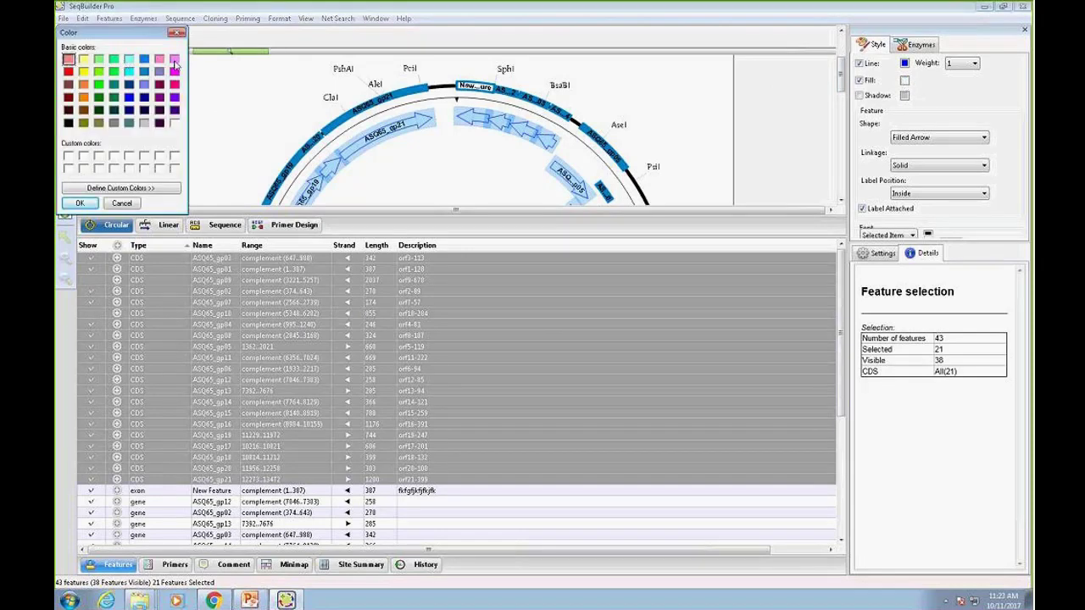
pyautogui.click(174, 61)
pyautogui.click(80, 204)
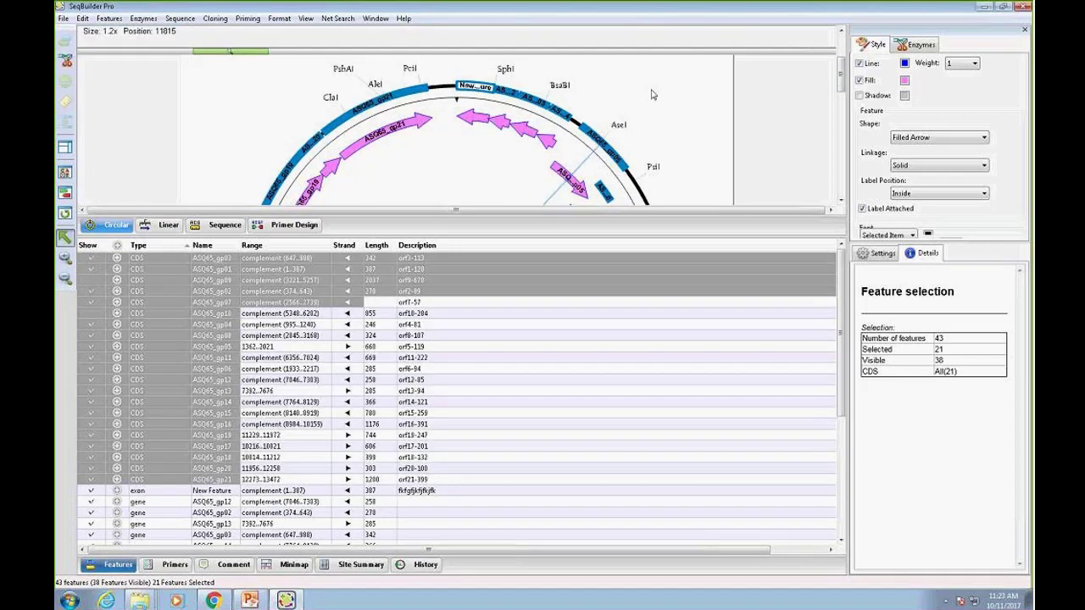
pyautogui.click(653, 95)
# - Enlarge the circular map, fill the ASQ65_gp05 CDS arrow with light green and move it outward towards the outer ring
pyautogui.moveTo(535, 237); pyautogui.dragTo(528, 339)
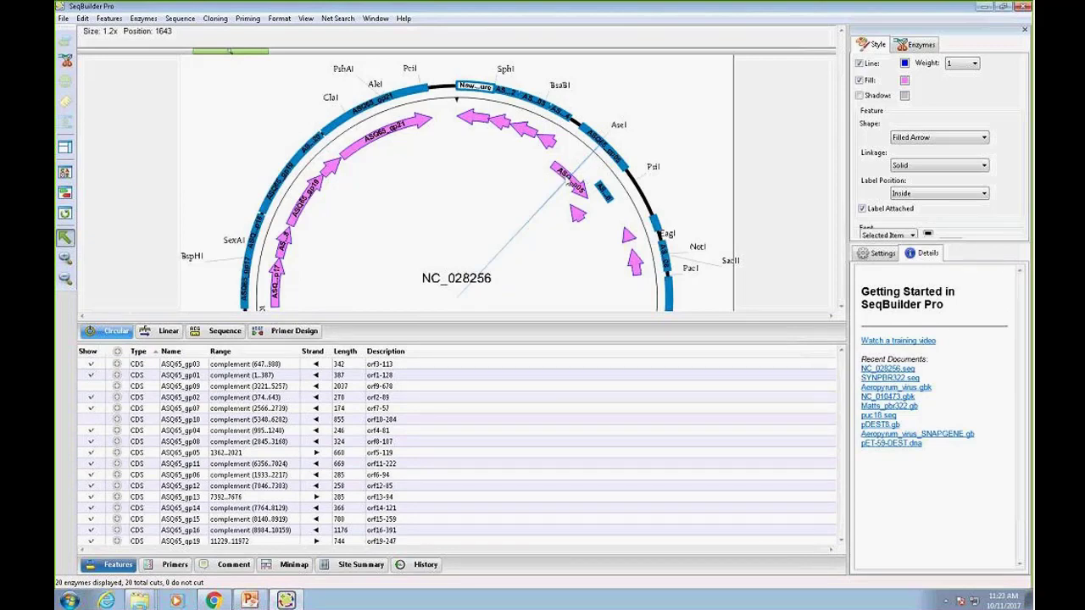
pyautogui.click(566, 181)
pyautogui.click(904, 80)
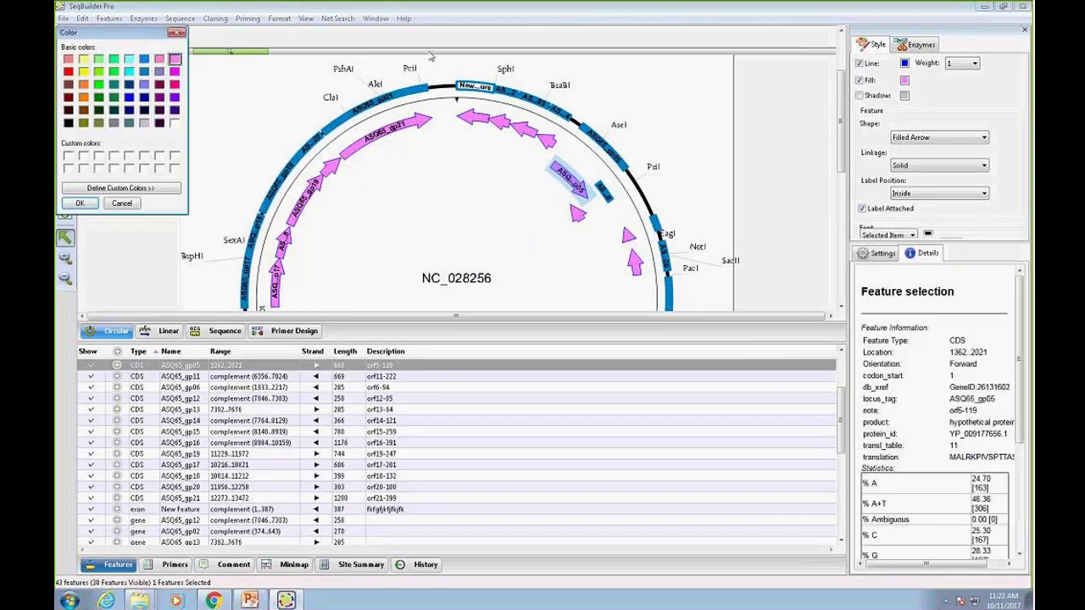
pyautogui.click(99, 59)
pyautogui.click(80, 203)
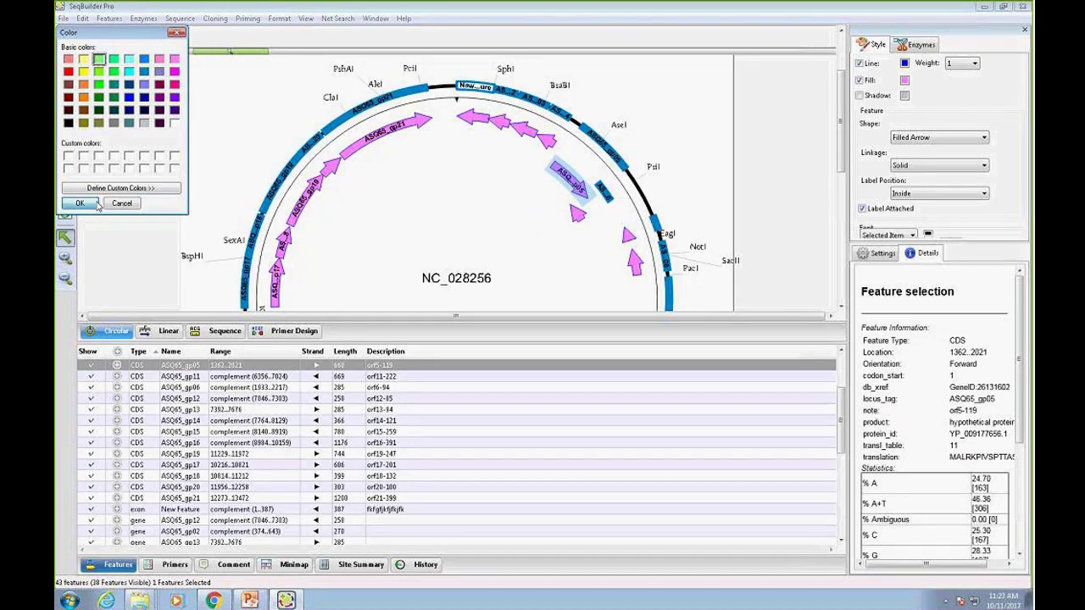
pyautogui.moveTo(564, 183); pyautogui.dragTo(589, 174)
pyautogui.click(592, 146)
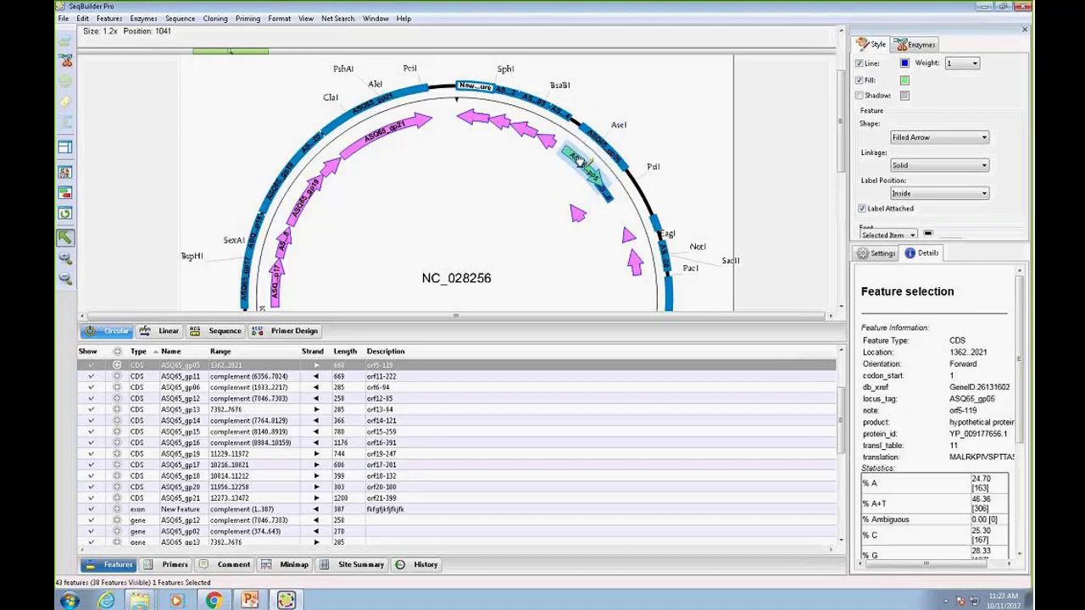
pyautogui.click(483, 189)
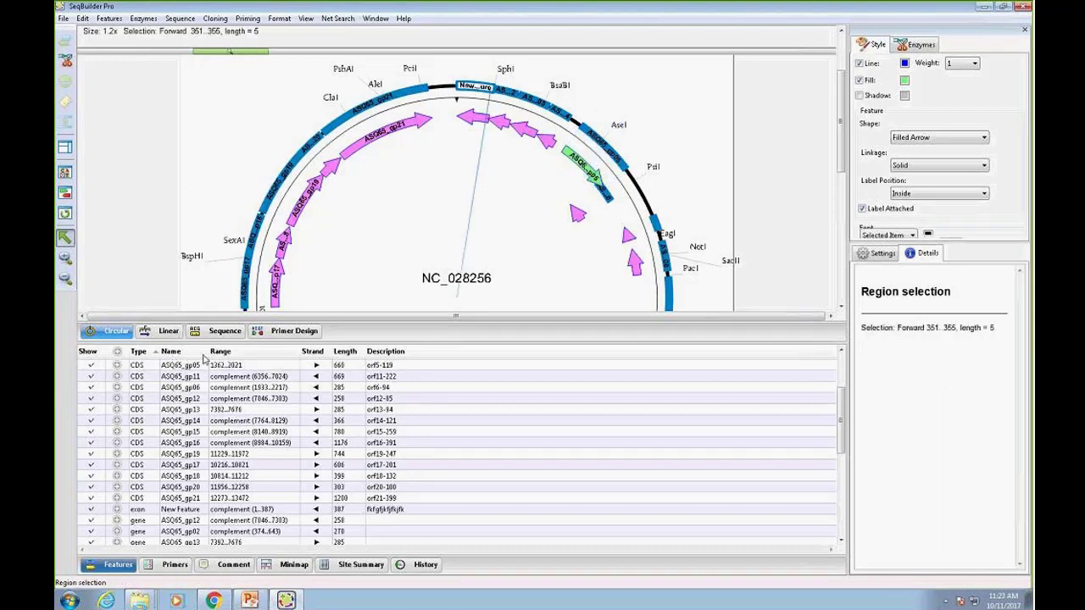
# - Expand and collapse the details of the ASQ65_gp05 CDS, and sort the features list by range in descending order
pyautogui.click(116, 367)
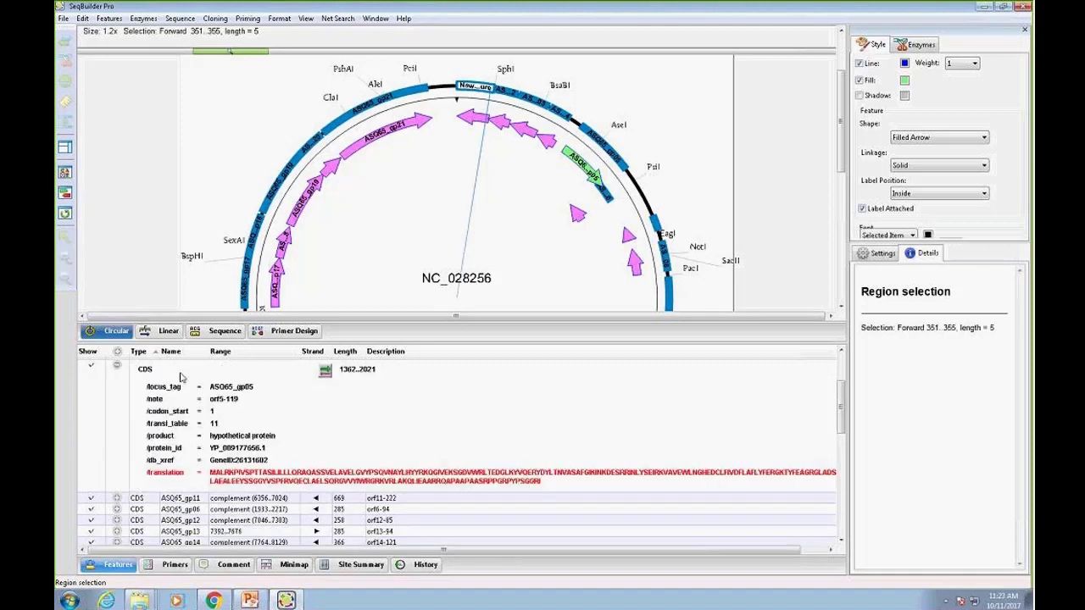
pyautogui.click(116, 366)
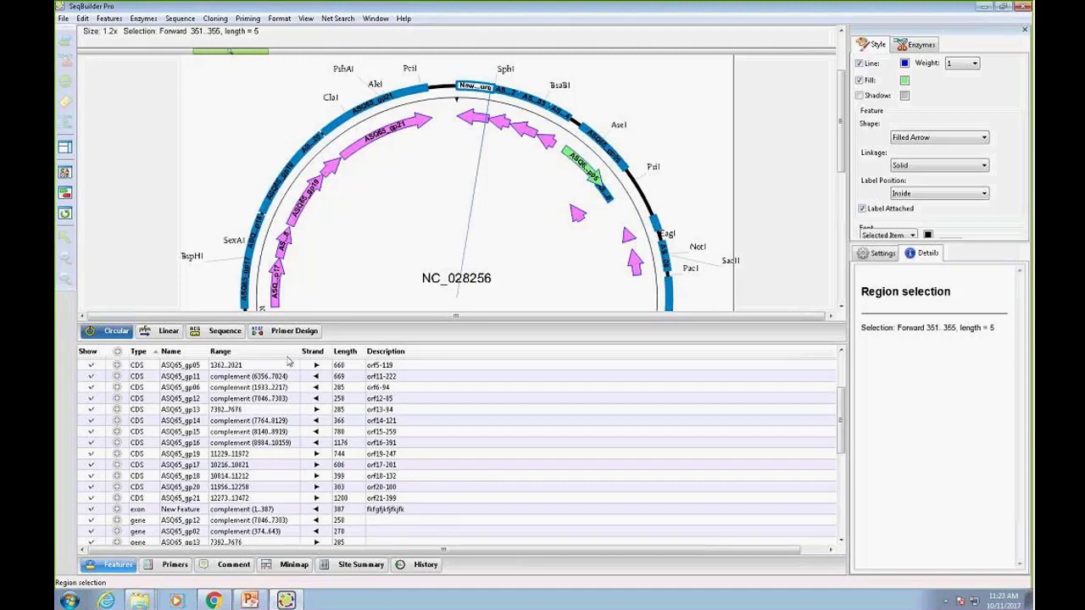
pyautogui.click(297, 354)
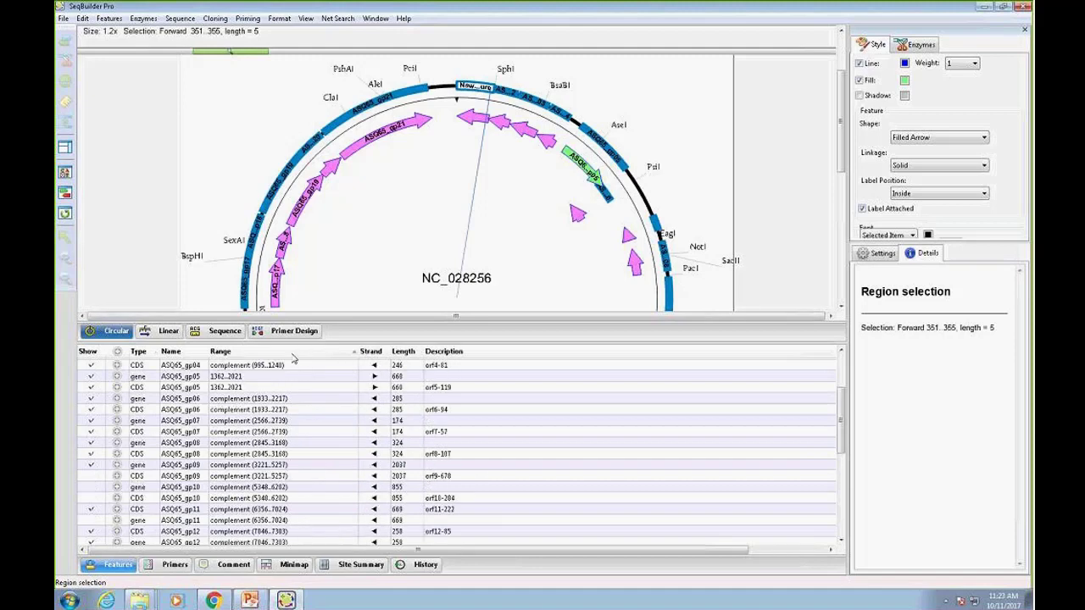
pyautogui.click(292, 354)
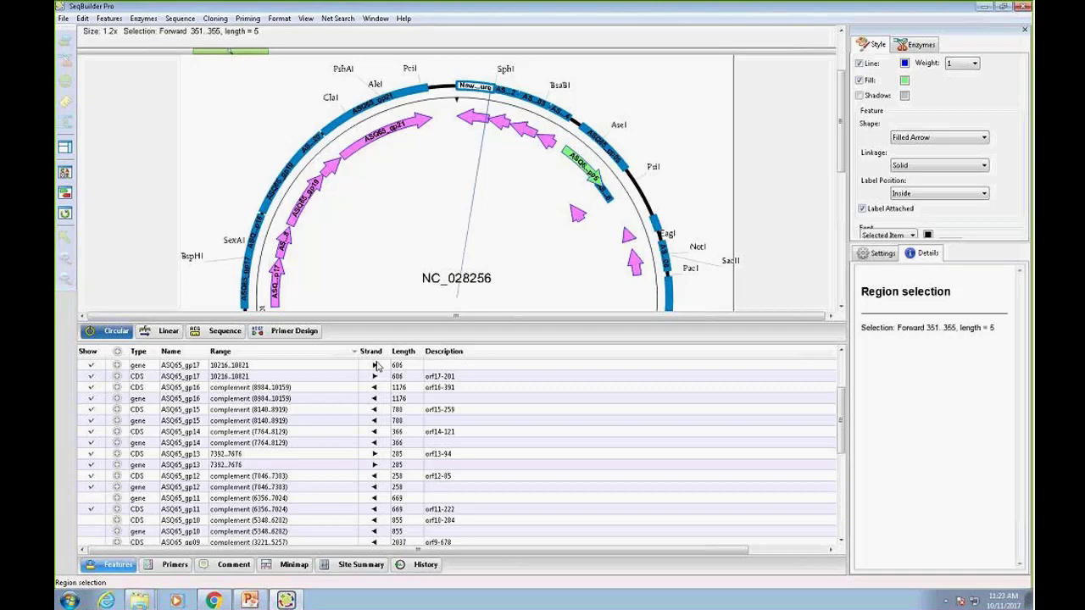
# - Select the region 2087..2604 on the circular map and create a new feature from it with the note "New feature"
pyautogui.click(681, 172)
pyautogui.moveTo(670, 153); pyautogui.dragTo(710, 221)
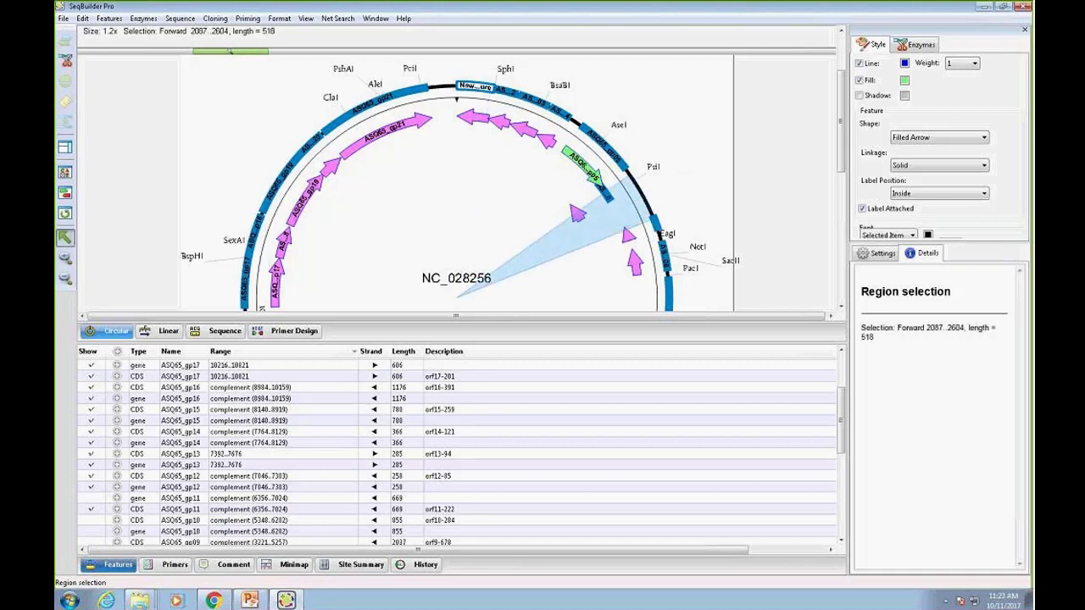
pyautogui.click(109, 17)
pyautogui.click(134, 53)
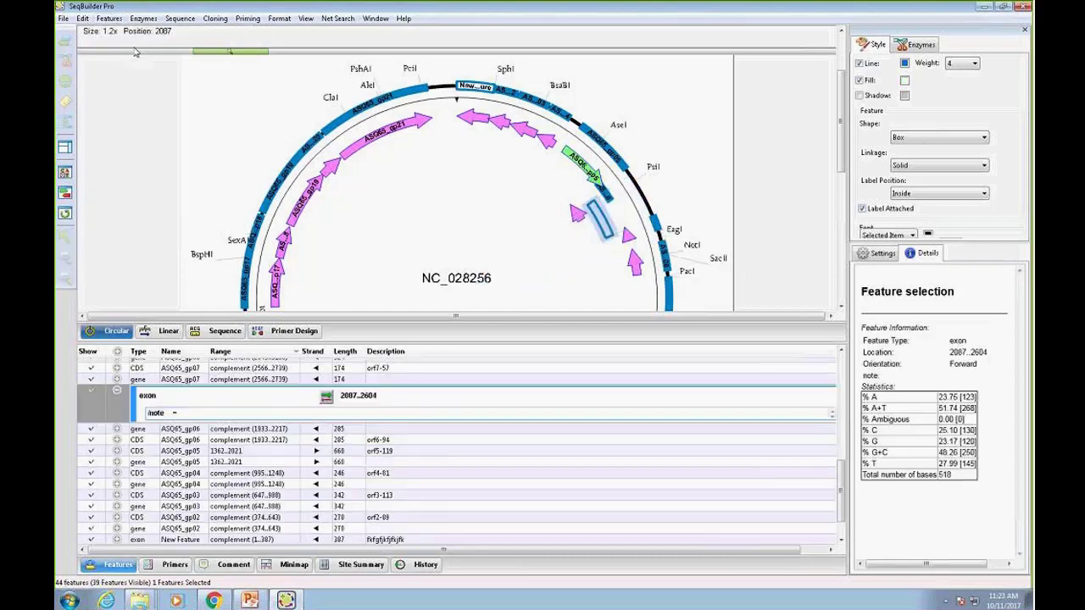
pyautogui.click(176, 415)
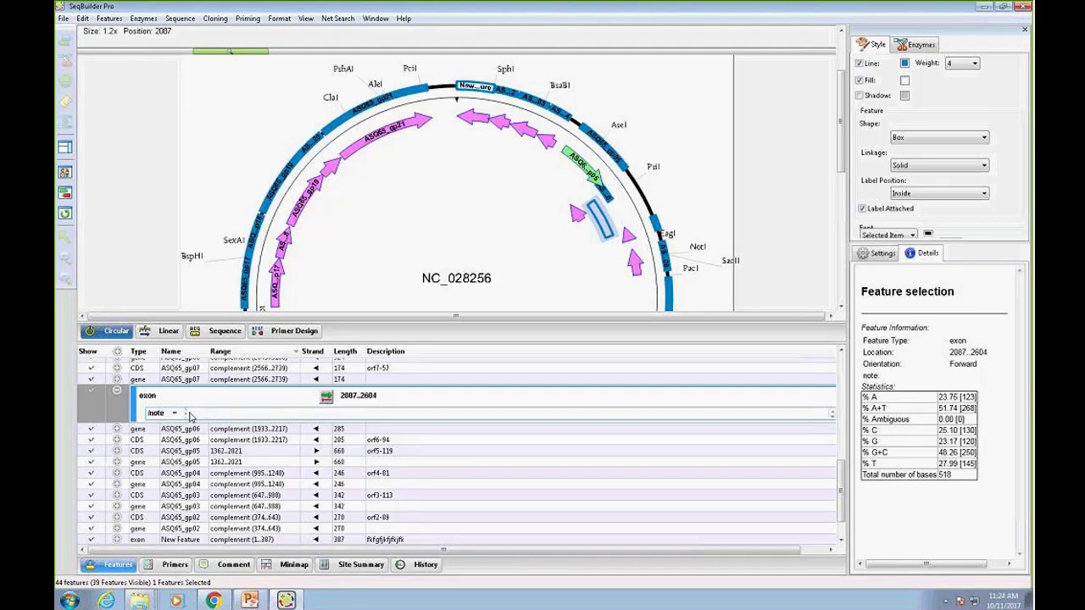
pyautogui.write('New feature')
# - Change the type of the new 2087..2604 feature to CDS
pyautogui.click(153, 397)
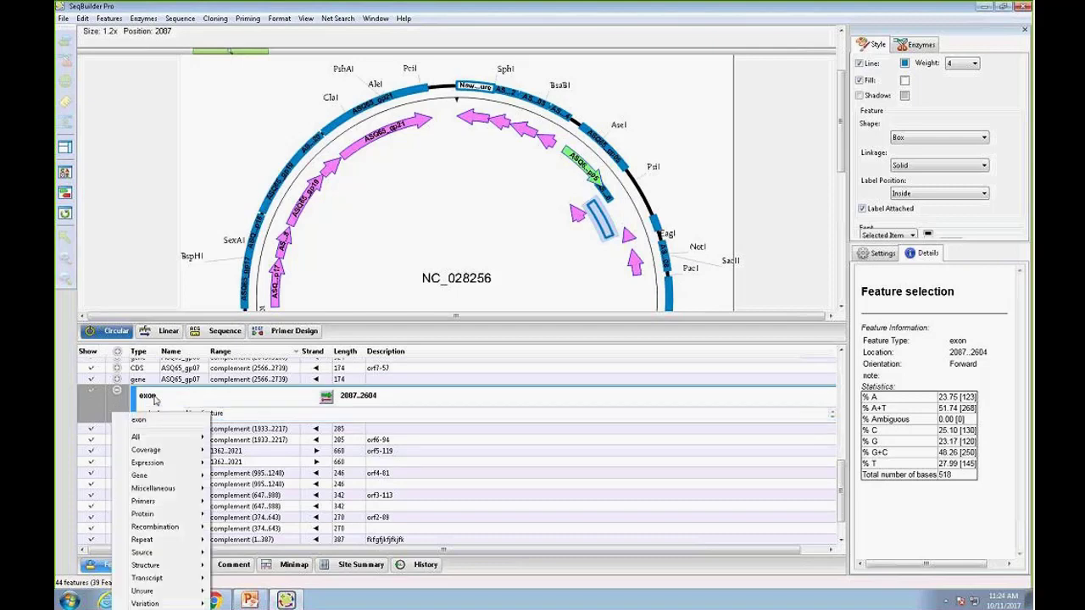
pyautogui.moveTo(149, 438)
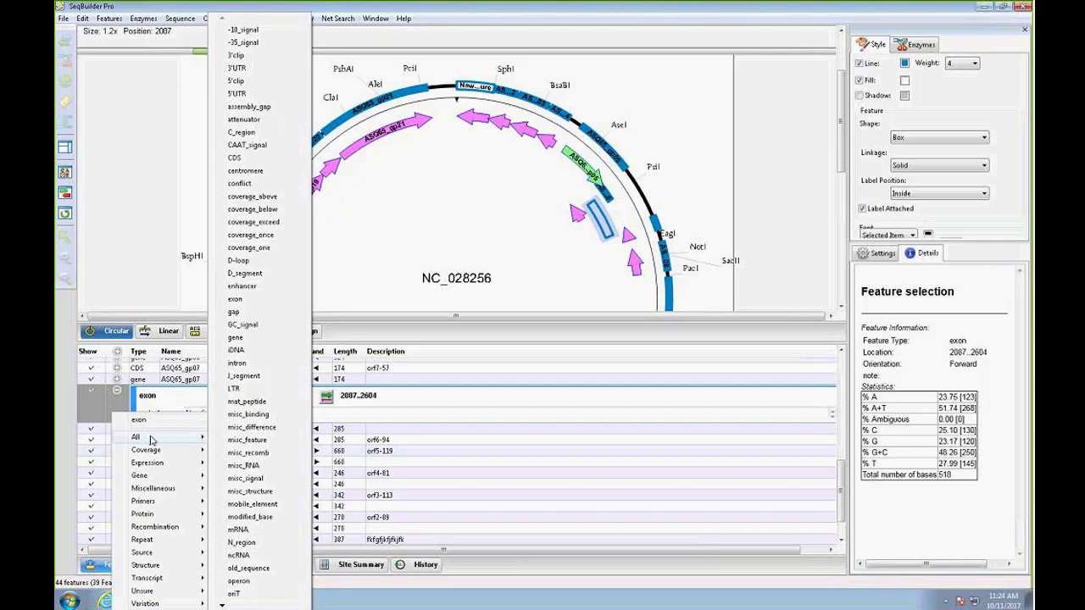
pyautogui.click(237, 159)
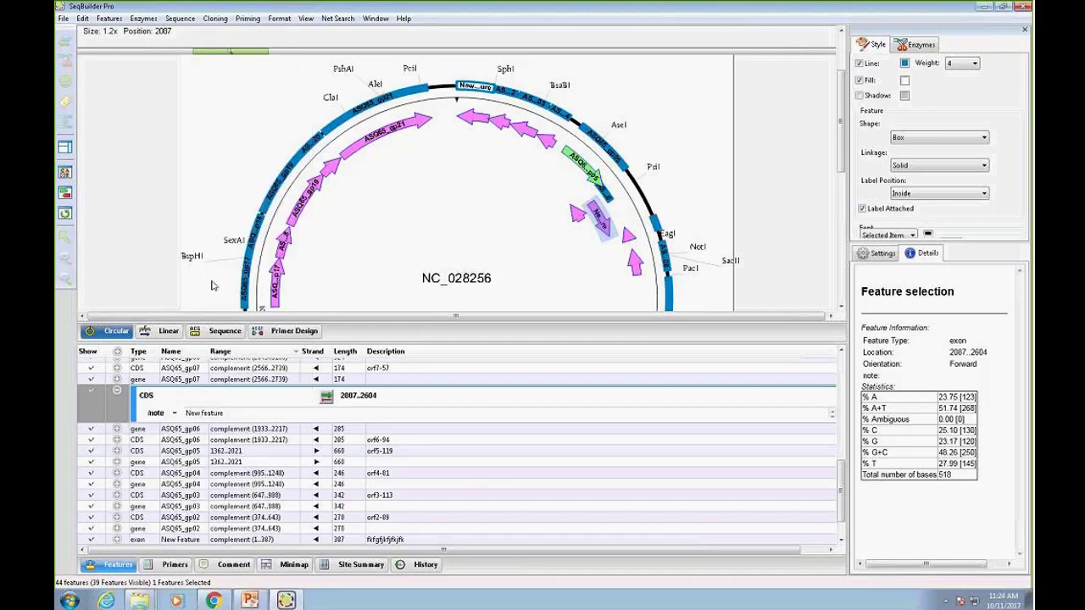
# - Move the new CDS arrow onto the outer ring and the green ASQ65_gp05 arrow inward, and collapse the new feature's details
pyautogui.click(603, 218)
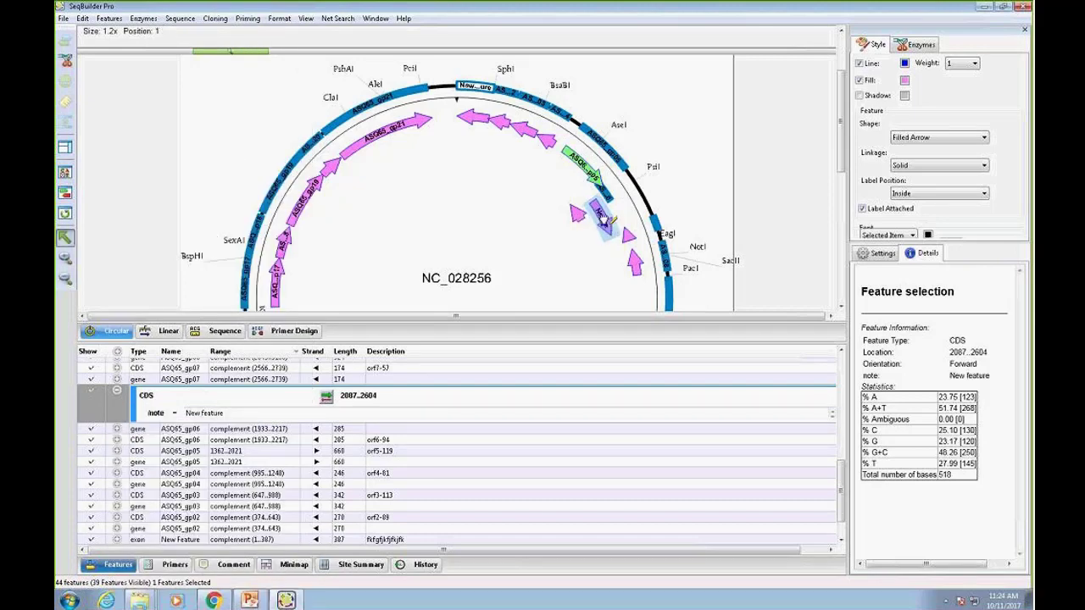
pyautogui.moveTo(603, 219); pyautogui.dragTo(646, 197)
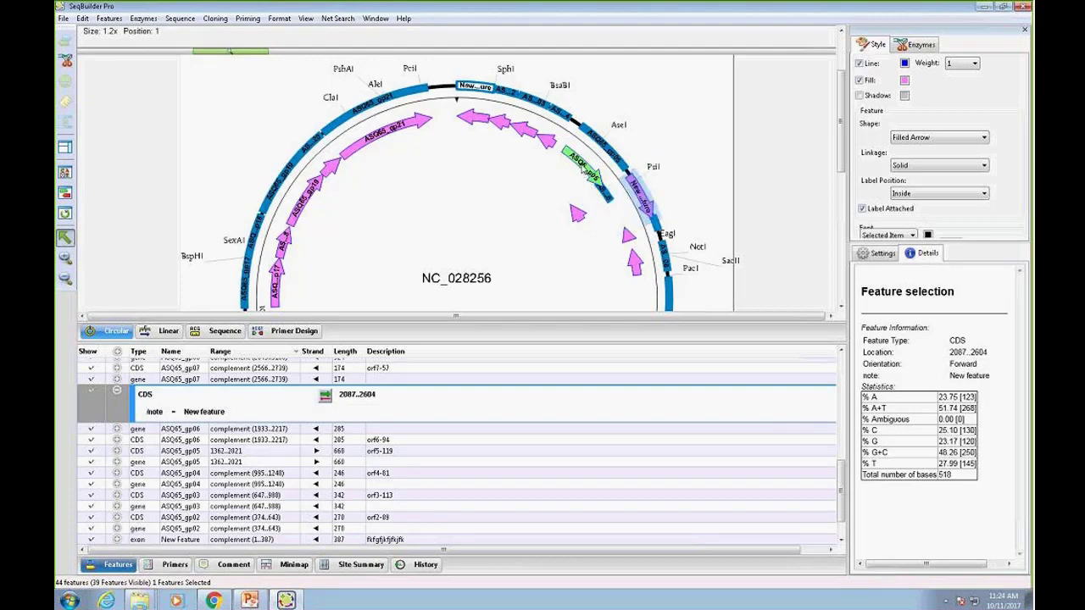
pyautogui.moveTo(584, 169); pyautogui.dragTo(542, 203)
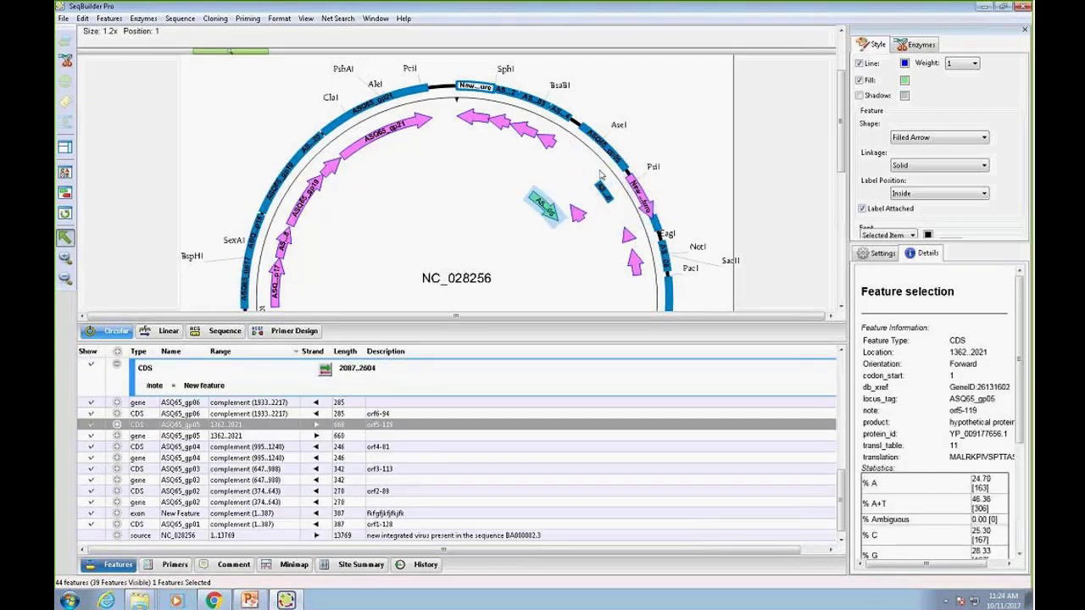
pyautogui.click(602, 161)
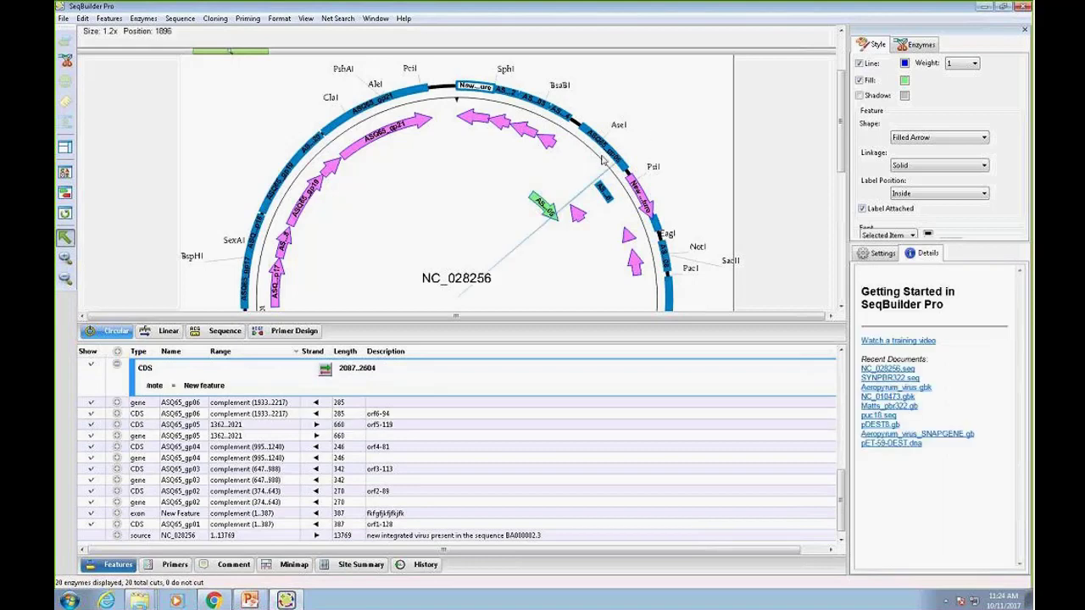
pyautogui.click(117, 367)
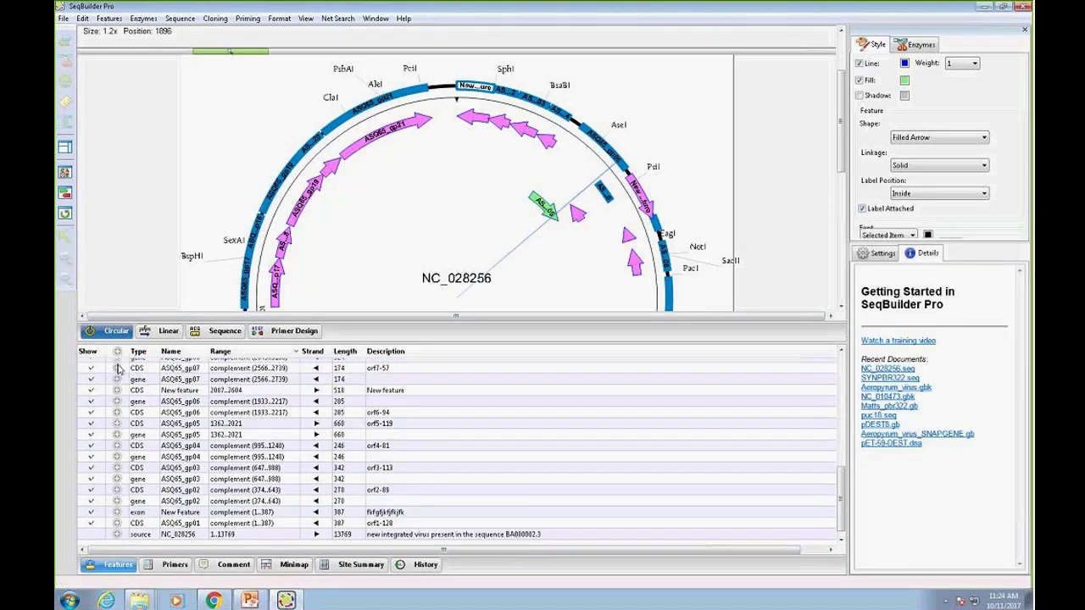
# - Enlarge the map area and delete the seven listed features from the ASQ65_gp07 gene through the ASQ65_gp04 CDS
pyautogui.moveTo(440, 349); pyautogui.dragTo(439, 414)
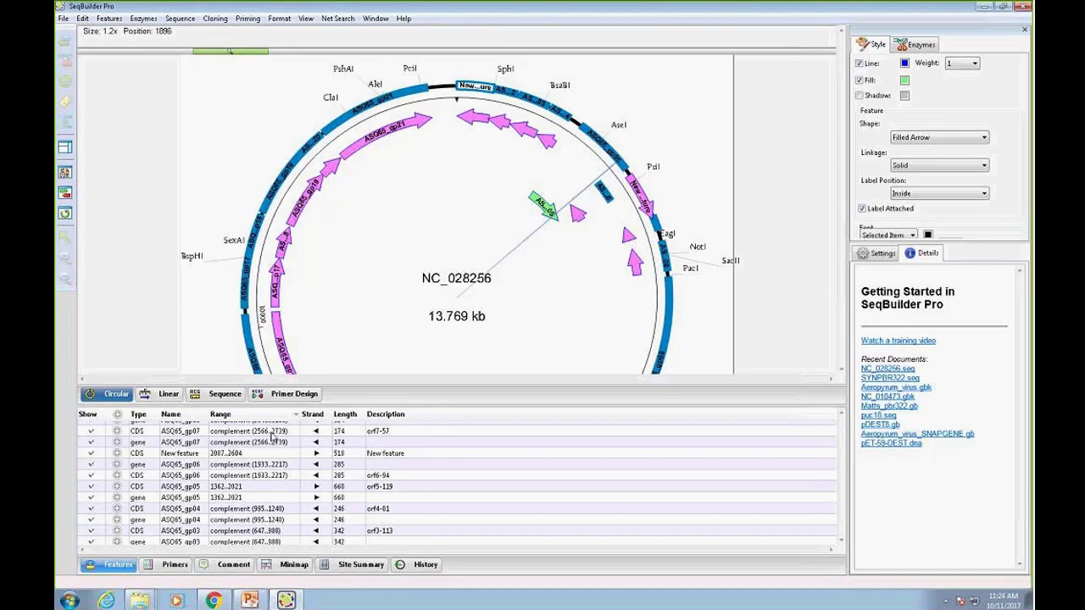
pyautogui.moveTo(207, 443); pyautogui.dragTo(212, 510)
pyautogui.rightClick(216, 476)
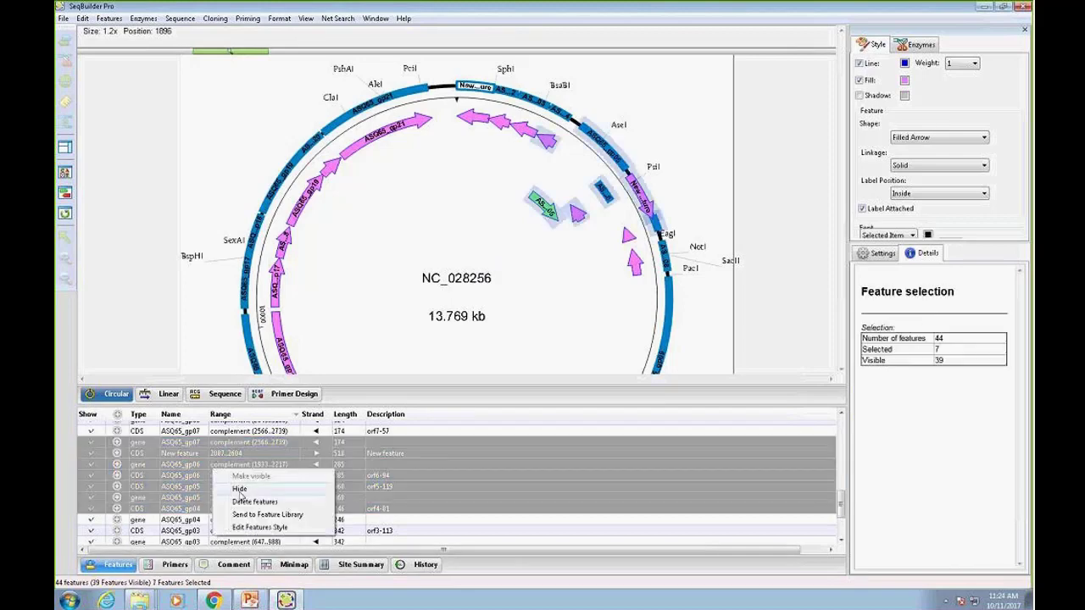
pyautogui.click(251, 506)
pyautogui.click(580, 302)
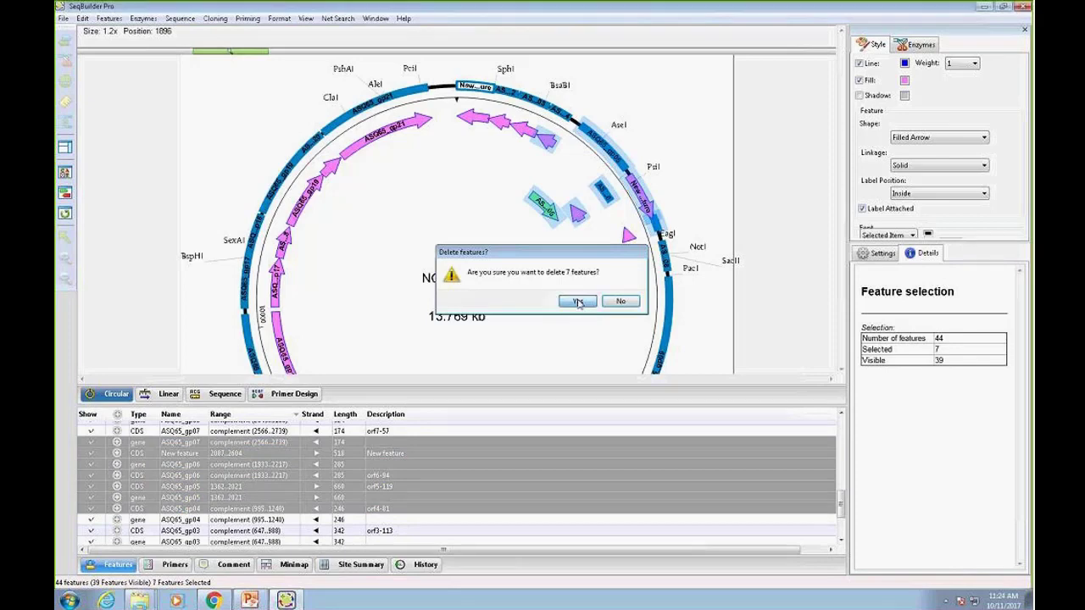
# - Select the features from the ASQ65_gp08 gene through the ASQ65_gp02 gene and inspect the linear map at 22x and 5.5x magnification
pyautogui.moveTo(246, 437); pyautogui.dragTo(265, 505)
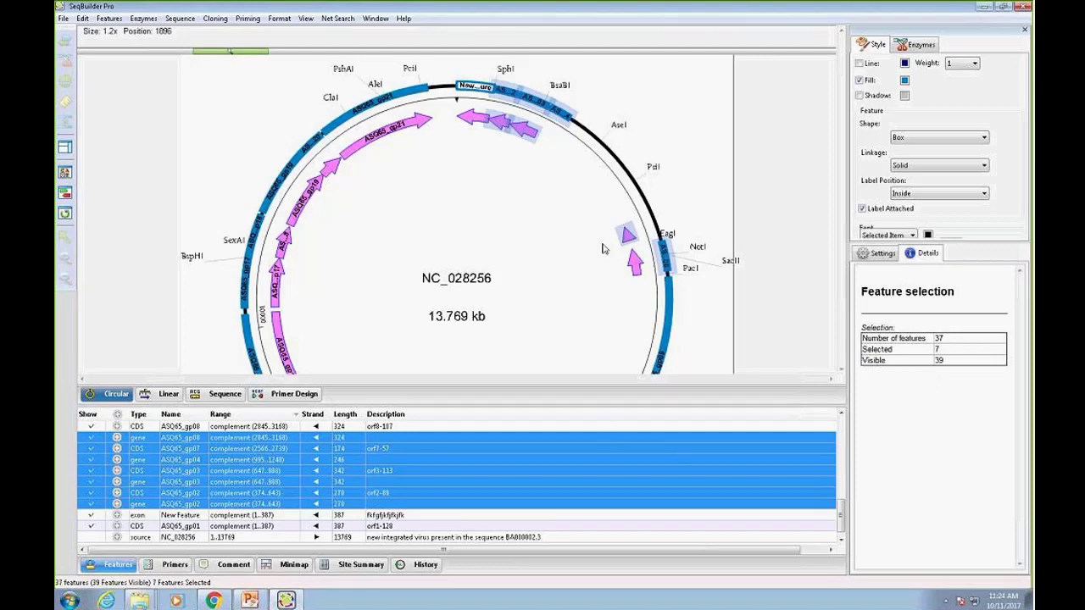
pyautogui.click(703, 310)
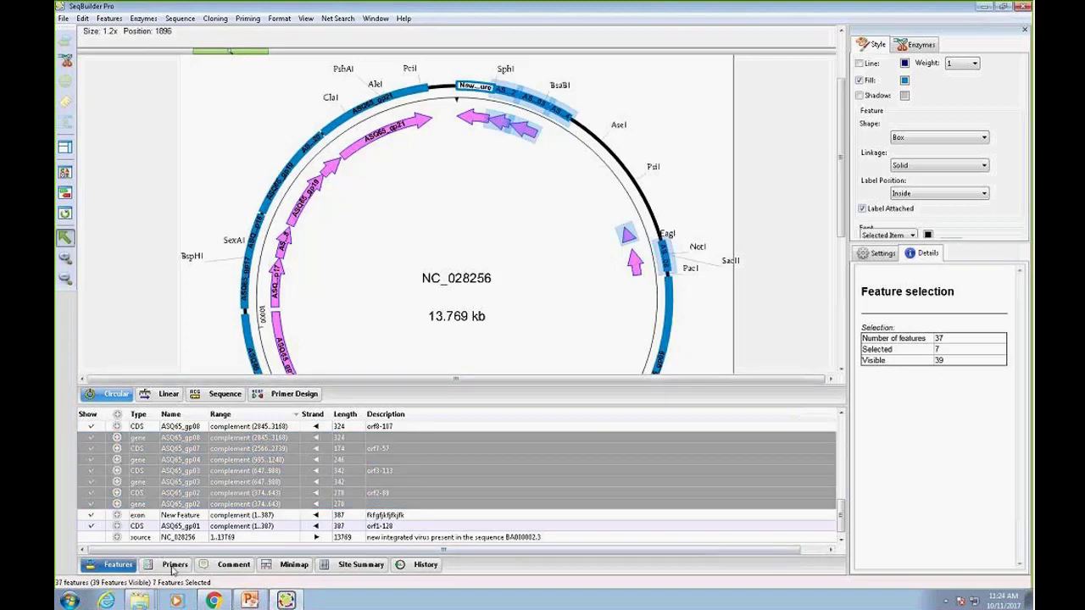
pyautogui.click(167, 394)
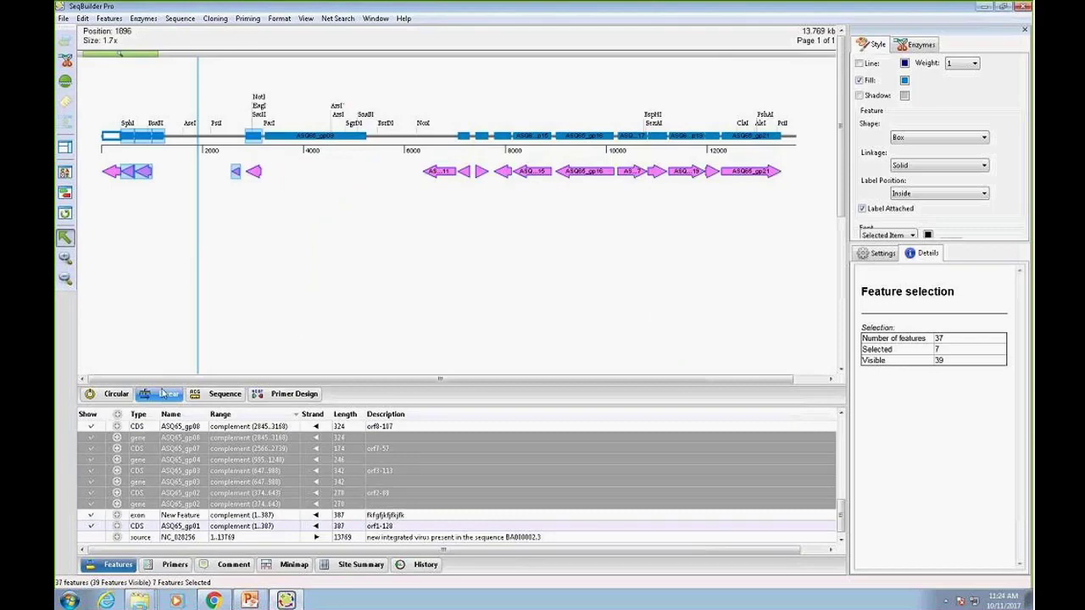
pyautogui.moveTo(144, 55); pyautogui.dragTo(200, 56)
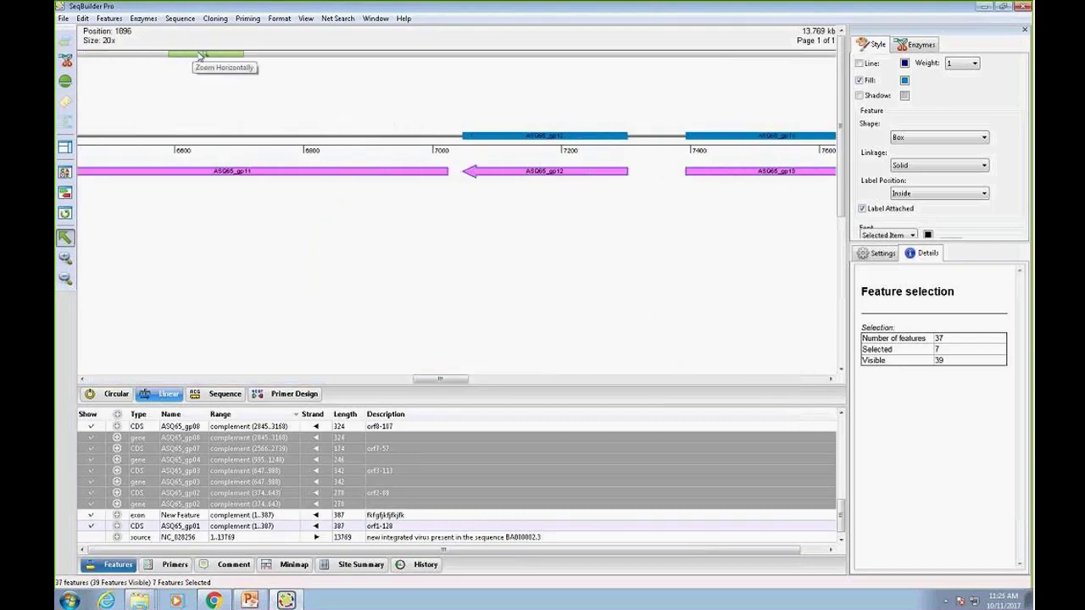
pyautogui.moveTo(439, 379); pyautogui.dragTo(129, 370)
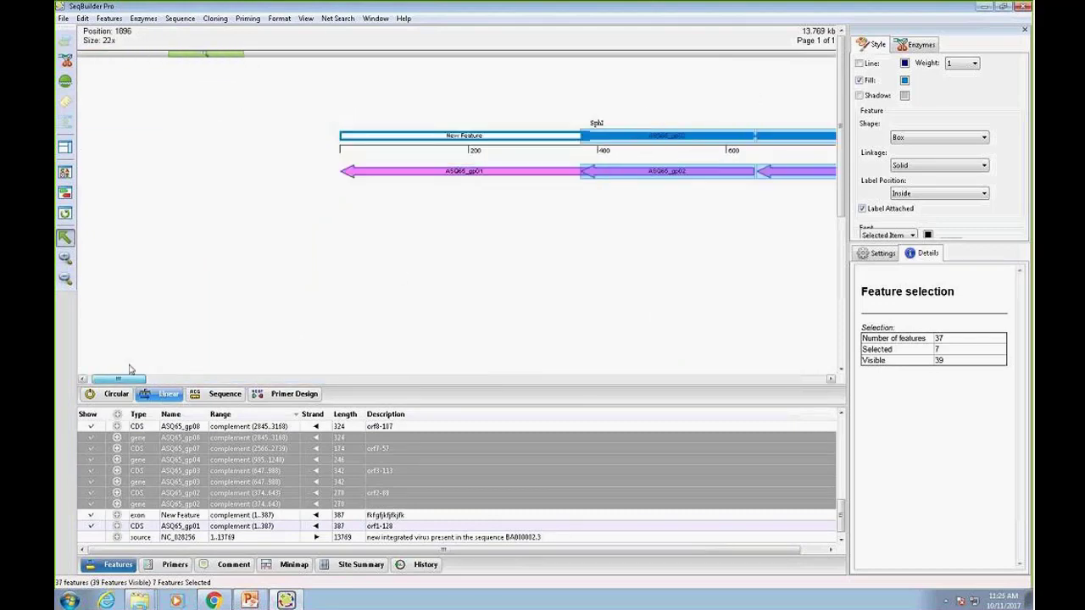
pyautogui.click(610, 247)
pyautogui.click(153, 381)
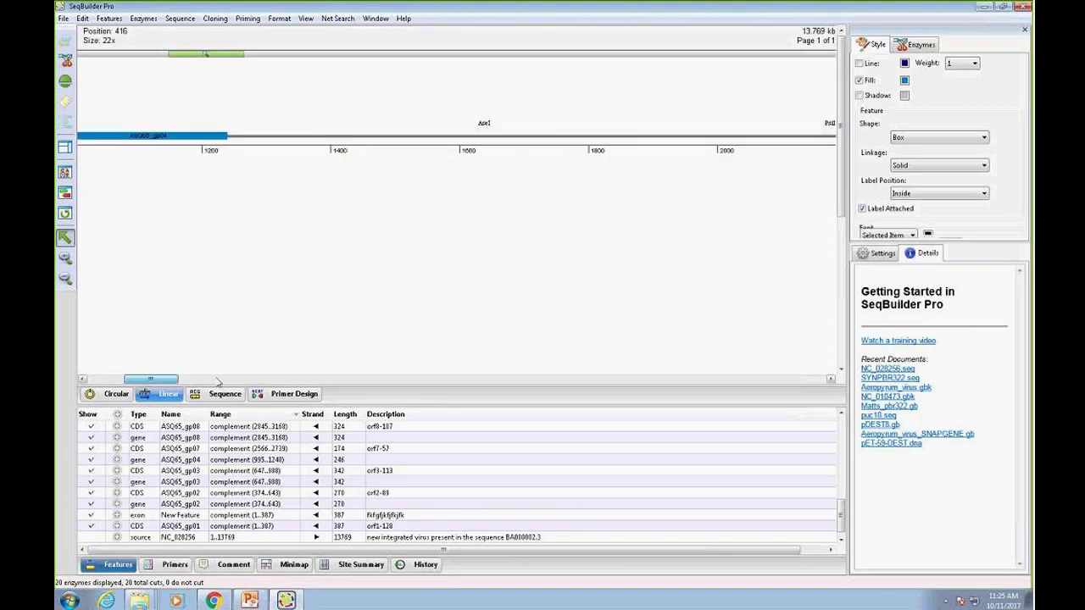
pyautogui.click(217, 382)
pyautogui.moveTo(236, 56); pyautogui.dragTo(148, 66)
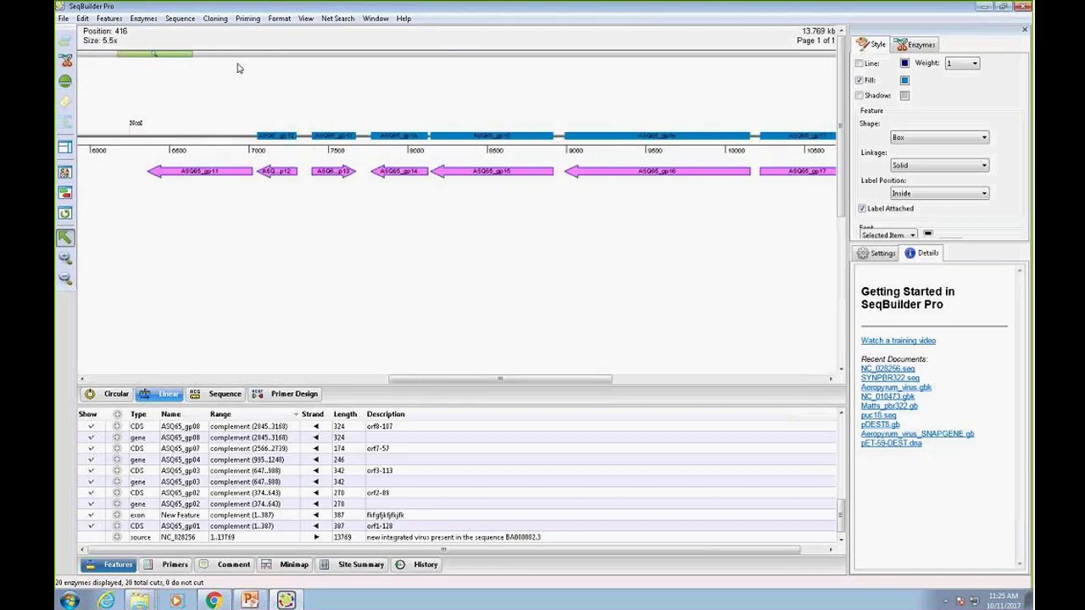
# - Change the page layout so that the linear map wraps onto two rows, and enlarge the map area to view both
pyautogui.click(63, 18)
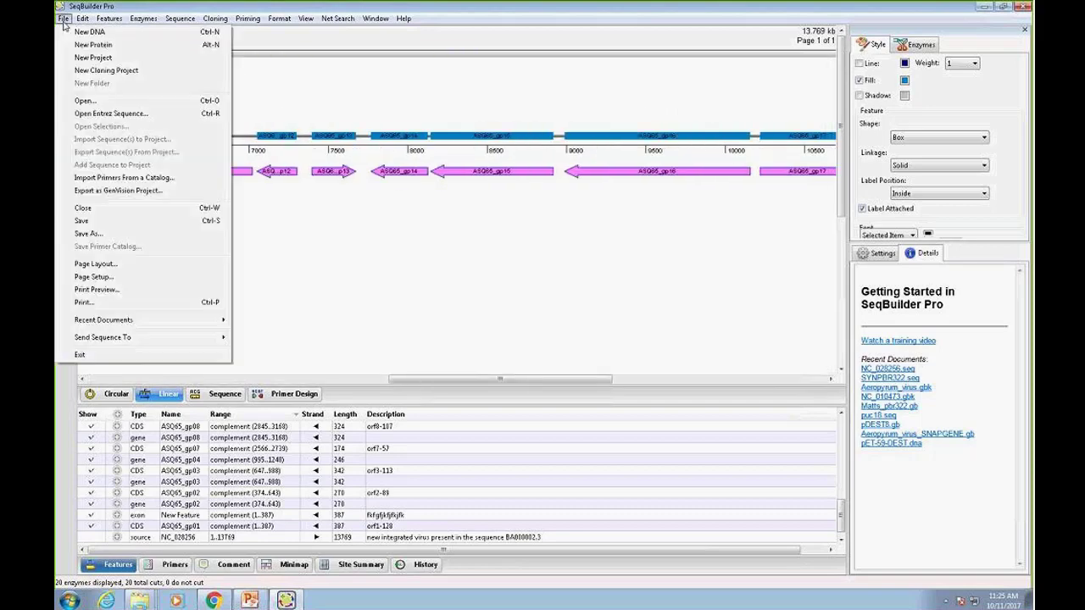
pyautogui.click(125, 266)
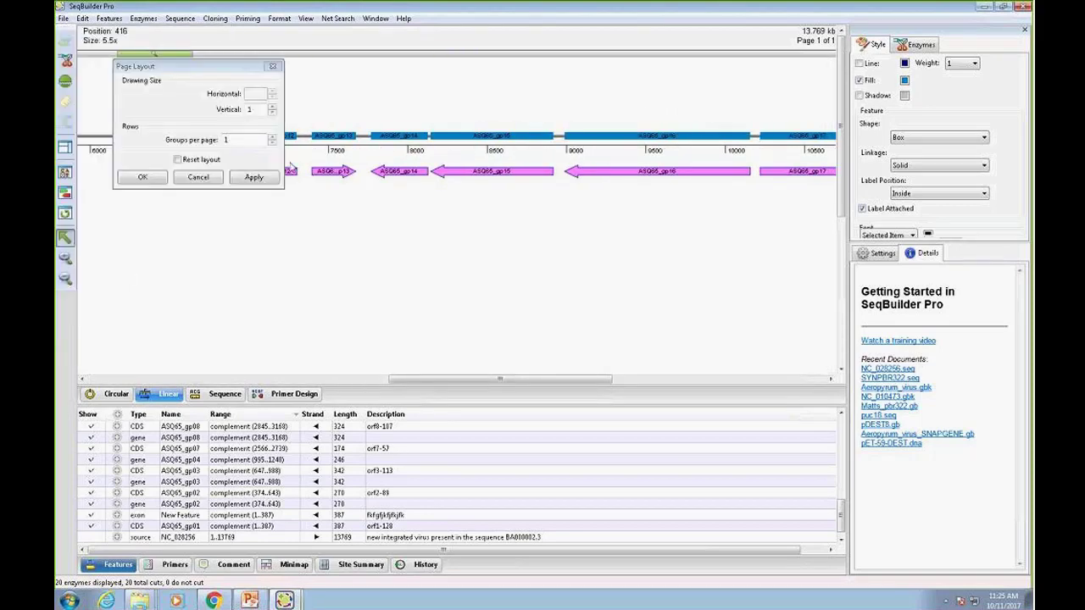
pyautogui.click(153, 179)
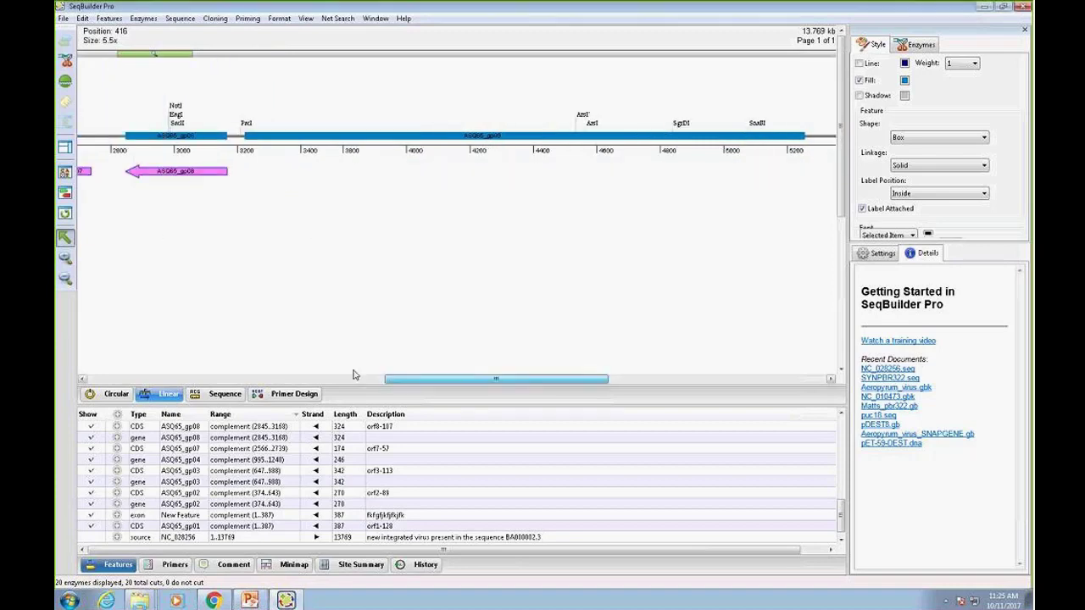
pyautogui.moveTo(354, 375); pyautogui.dragTo(726, 262)
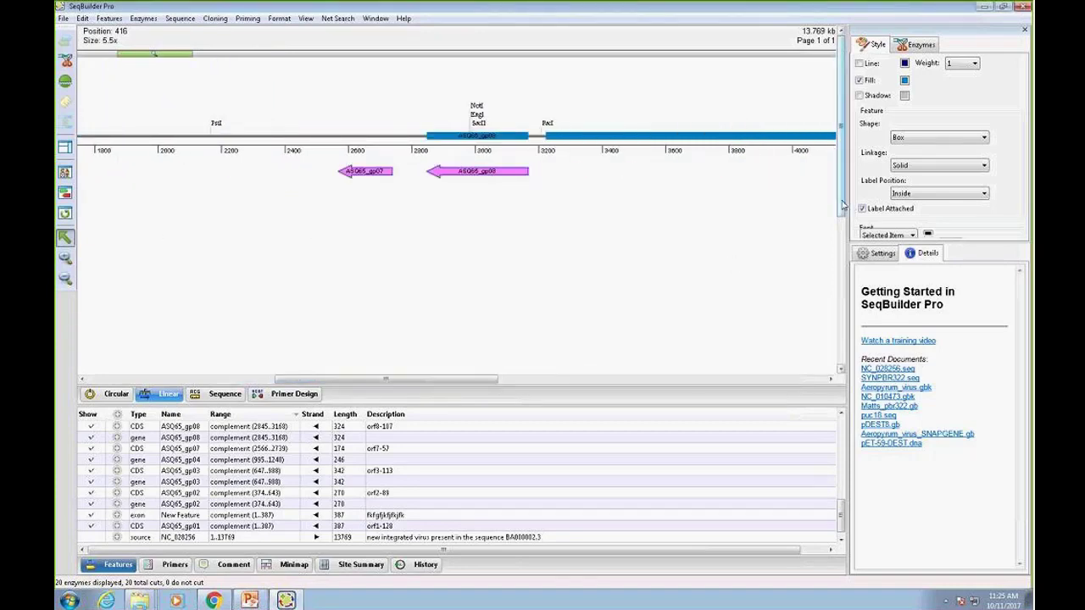
pyautogui.moveTo(843, 204); pyautogui.dragTo(843, 246)
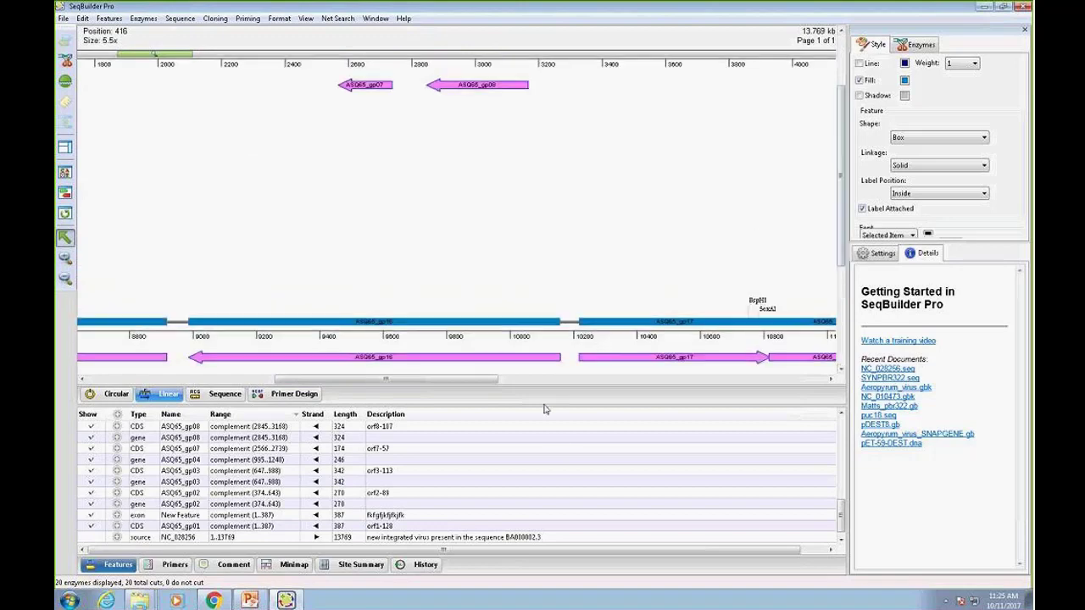
pyautogui.moveTo(544, 407); pyautogui.dragTo(551, 472)
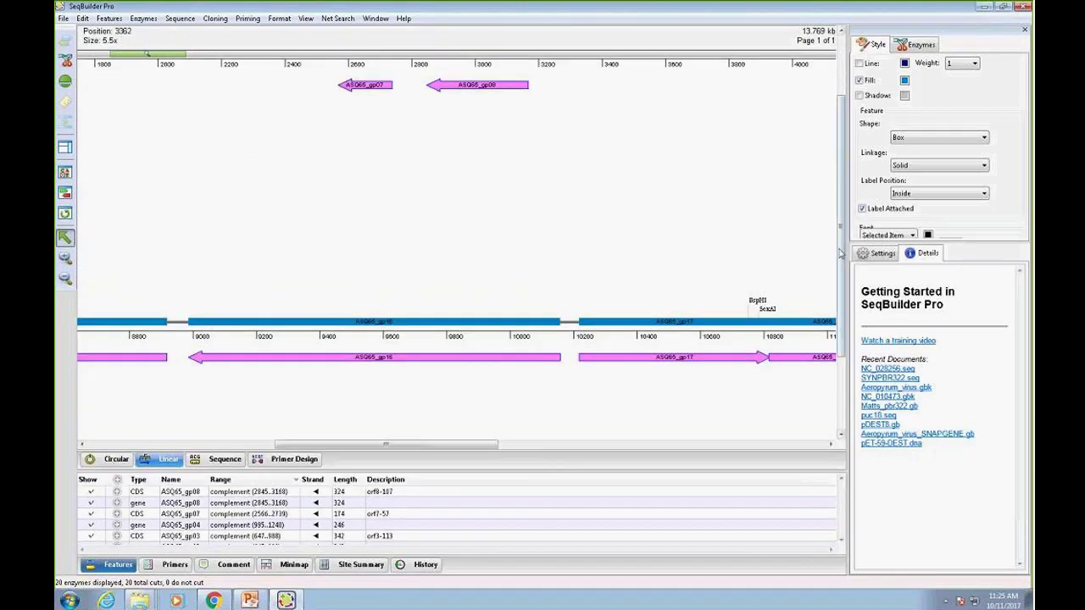
pyautogui.scroll(2, 820, 244)
pyautogui.moveTo(305, 444)
pyautogui.mouseDown()
pyautogui.moveTo(519, 444)
pyautogui.moveTo(262, 444)
pyautogui.moveTo(455, 447)
pyautogui.moveTo(313, 449)
pyautogui.mouseUp()
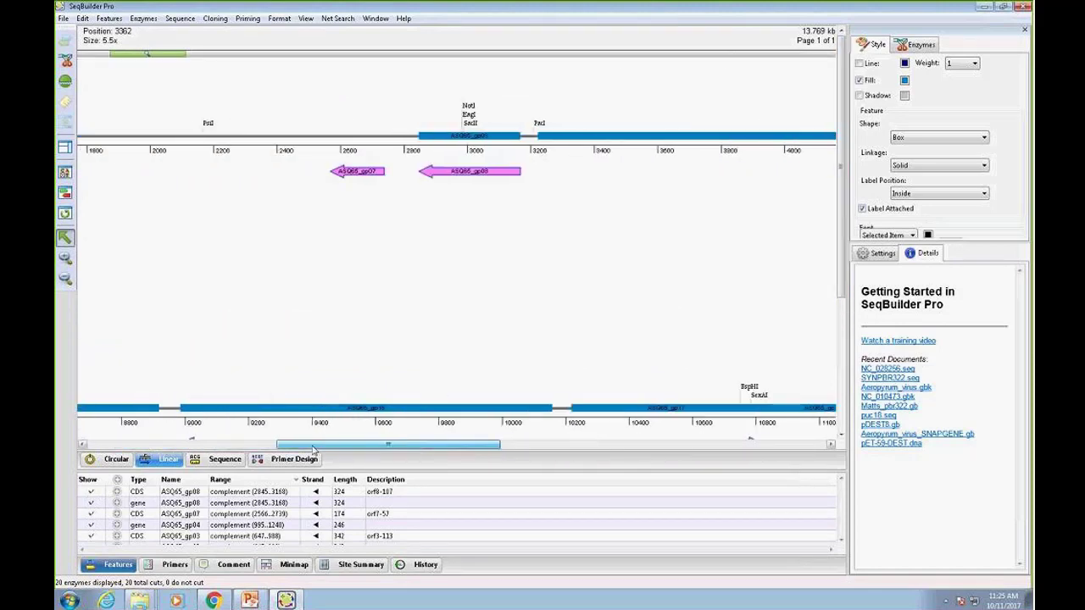
# - Create at most 3 primer pairs for the ASQ65_gp08 gene region 2845..3168, using optimal primer locations within 100 bp of the selection
pyautogui.click(422, 137)
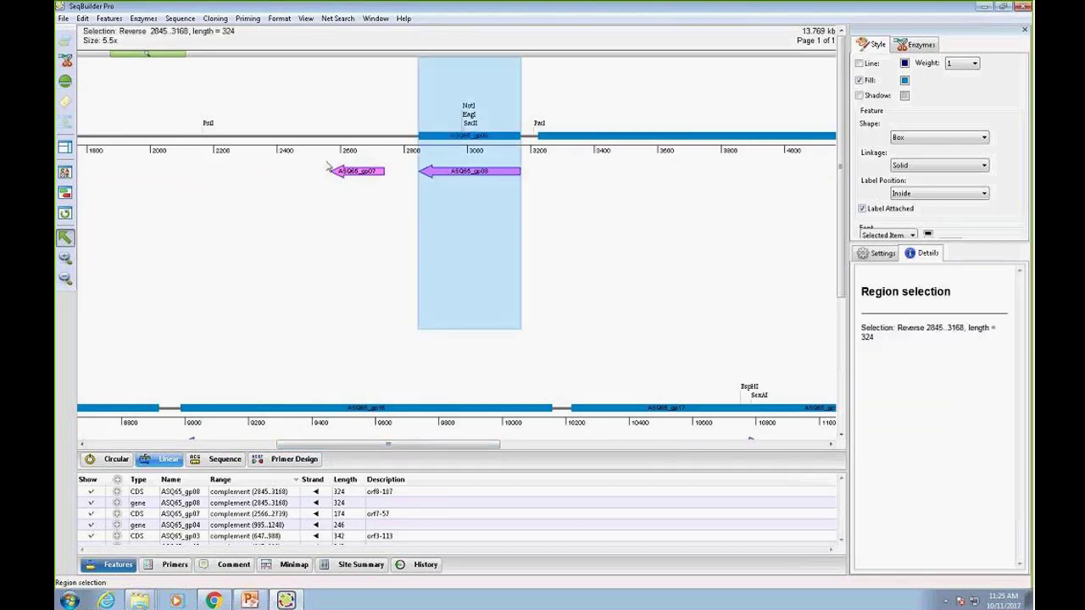
pyautogui.click(247, 18)
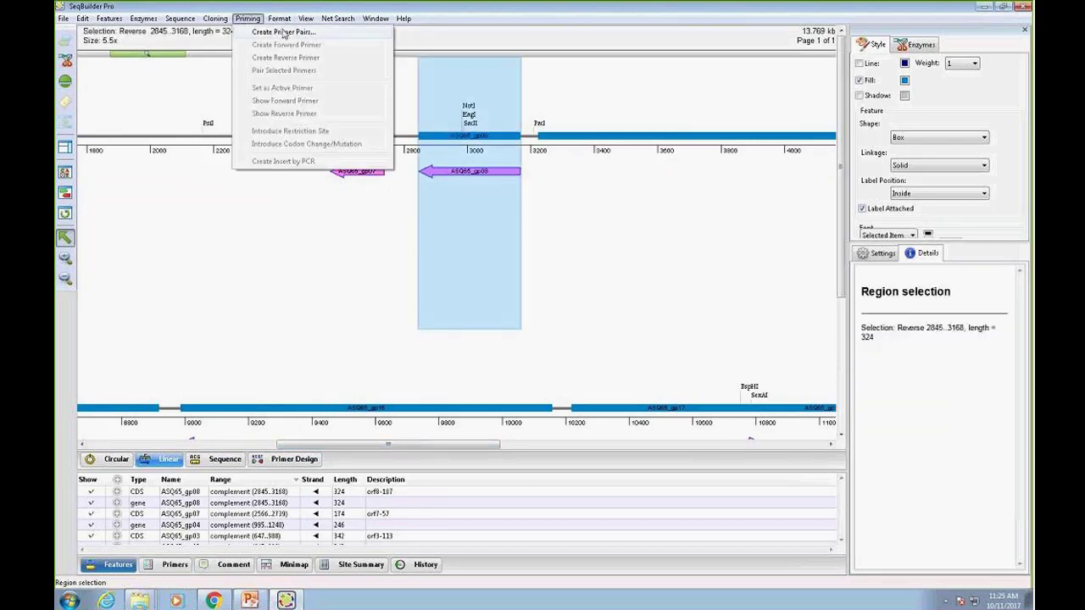
pyautogui.click(284, 34)
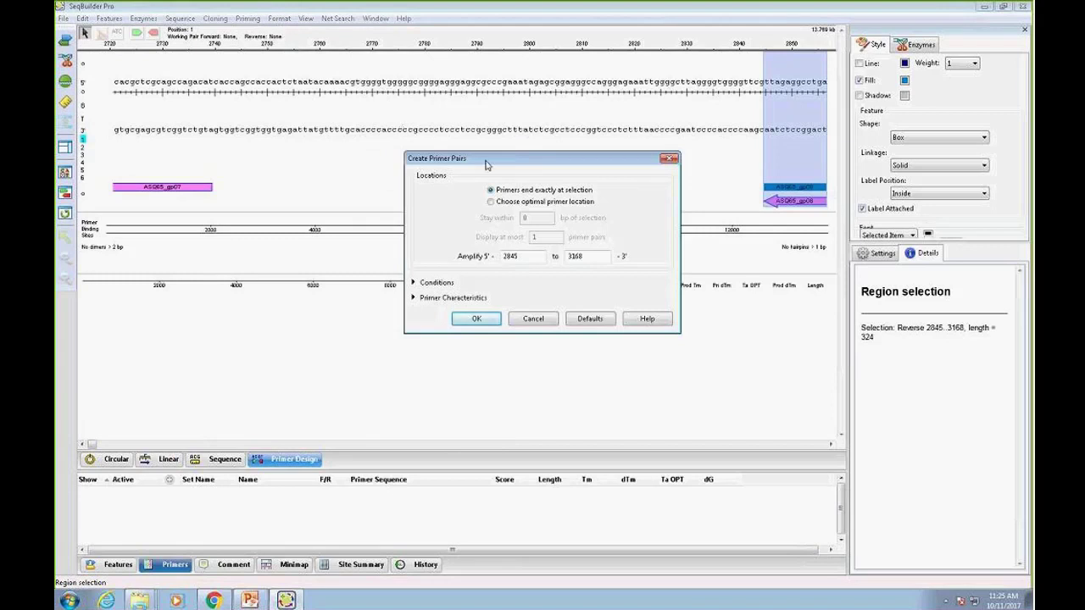
pyautogui.moveTo(464, 160); pyautogui.dragTo(404, 157)
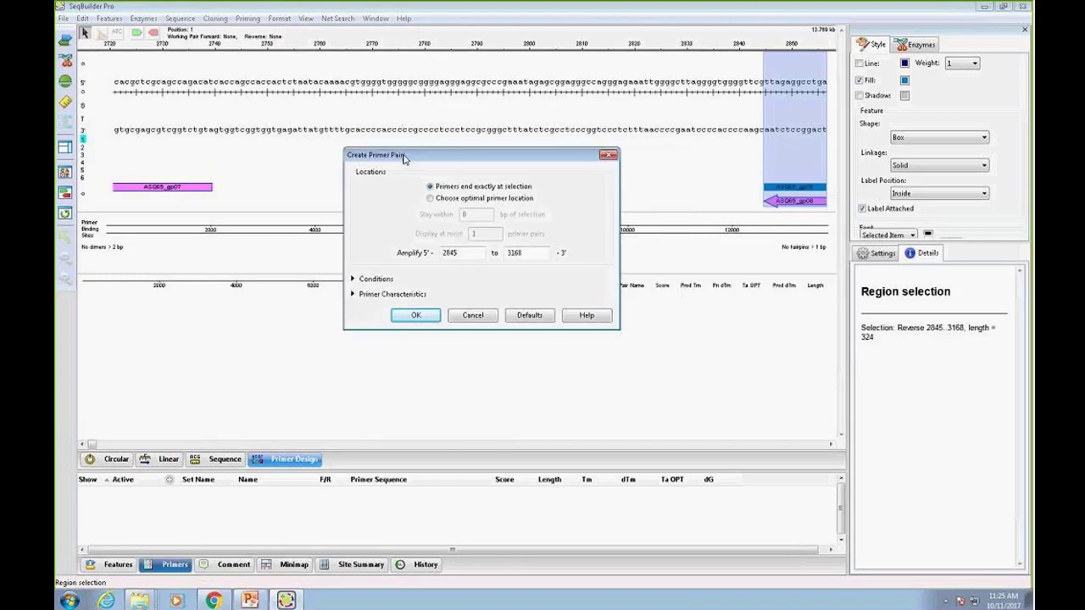
pyautogui.click(477, 200)
pyautogui.doubleClick(488, 215)
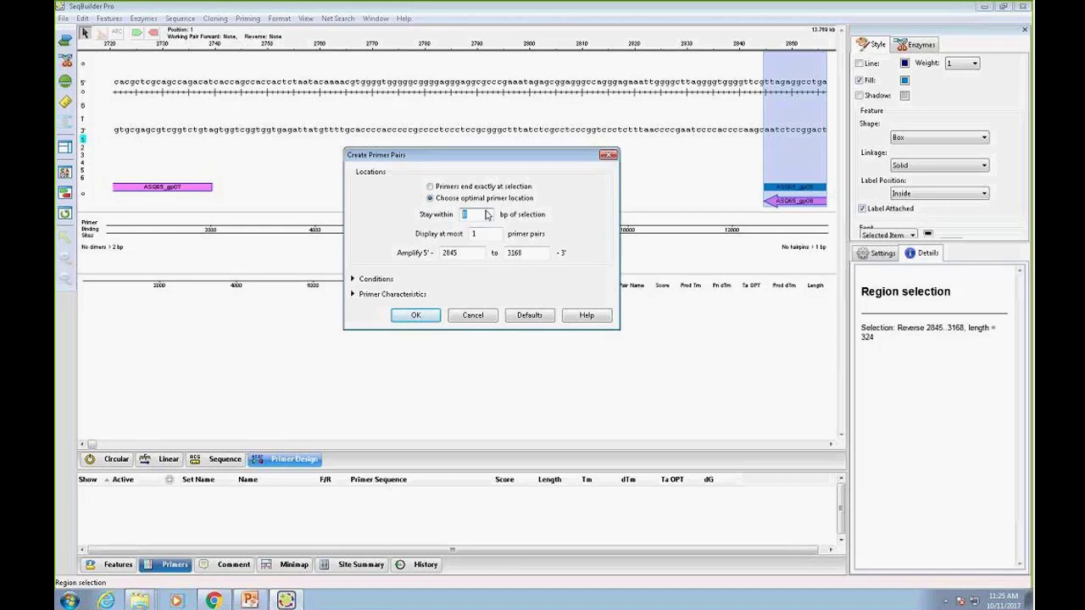
pyautogui.write('100')
pyautogui.doubleClick(474, 234)
pyautogui.write('3')
pyautogui.click(353, 279)
pyautogui.click(354, 311)
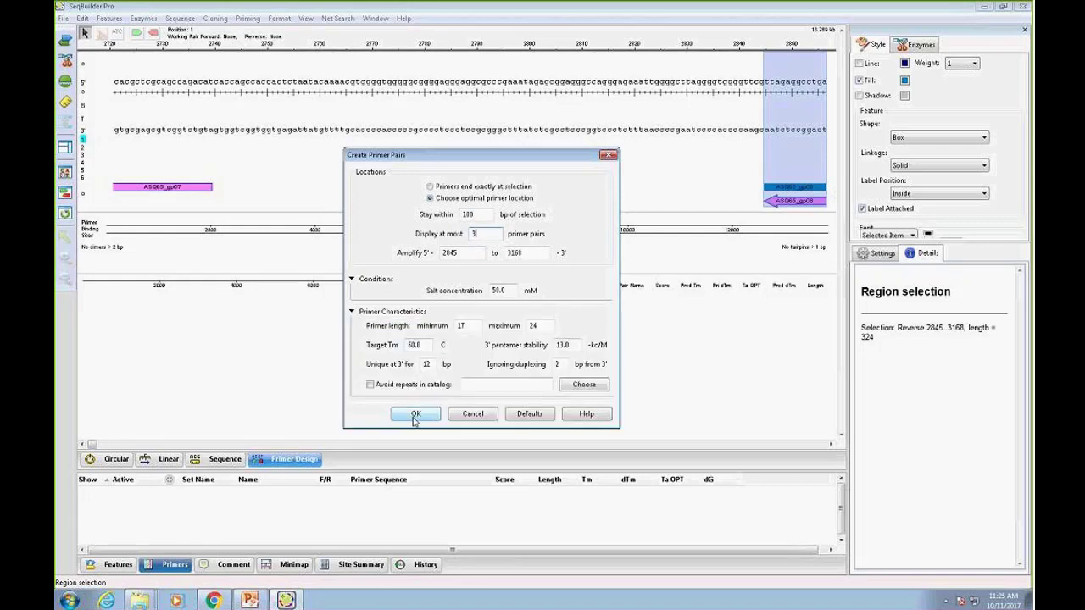
pyautogui.click(415, 416)
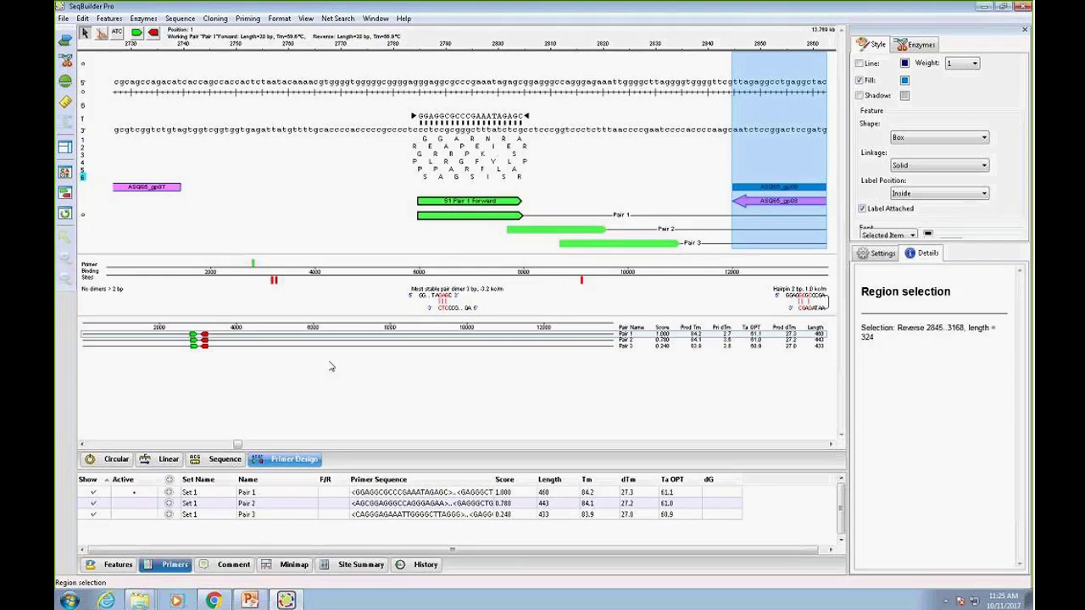
# - Enlarge the primer table and expand the three Set 1 pairs to list their forward and reverse primers
pyautogui.moveTo(373, 468); pyautogui.dragTo(373, 381)
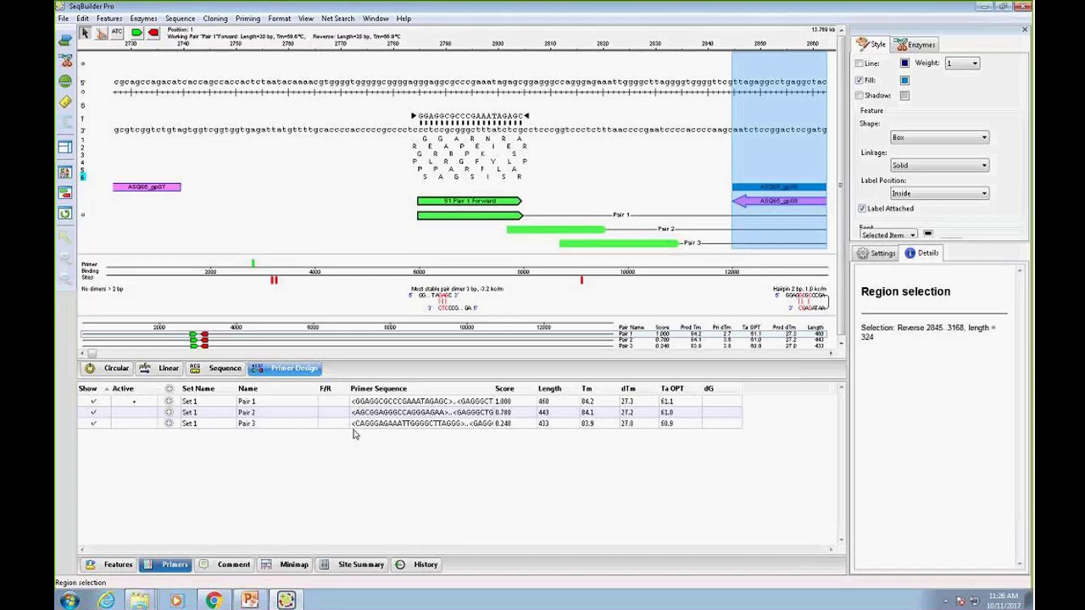
pyautogui.click(168, 401)
pyautogui.click(169, 447)
pyautogui.click(169, 494)
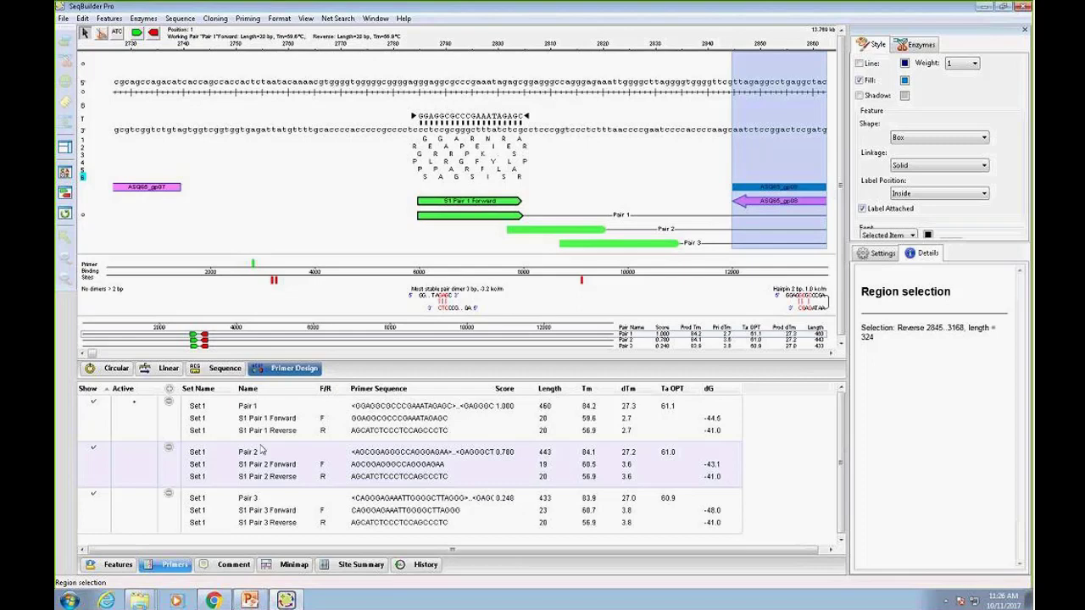
# - Rename the forward primer of Set 1 Pair 1 as "Forward 1" and collapse that pair's details
pyautogui.doubleClick(267, 420)
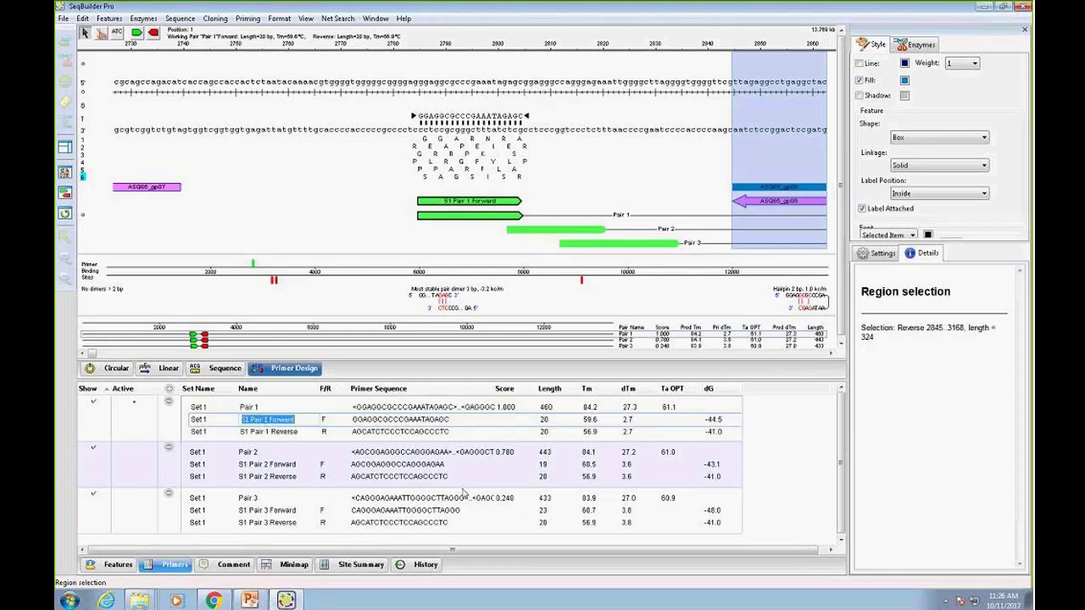
pyautogui.write('Forward 1')
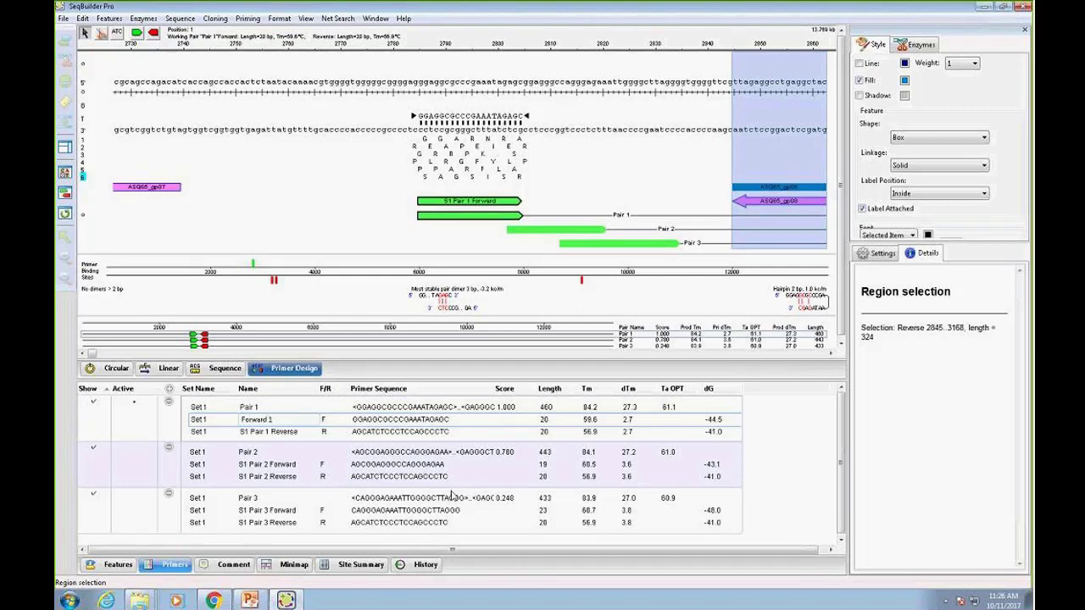
pyautogui.click(174, 422)
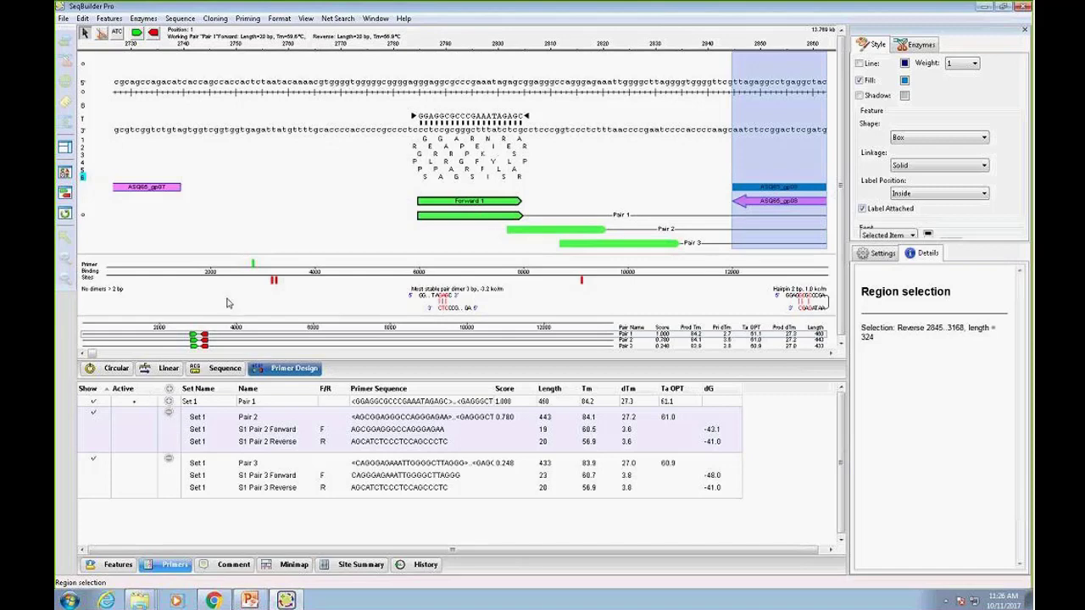
# - Create at most 3 primer pairs for the ASQ65_gp03 gene region 647..988, using optimal primer locations
pyautogui.click(166, 373)
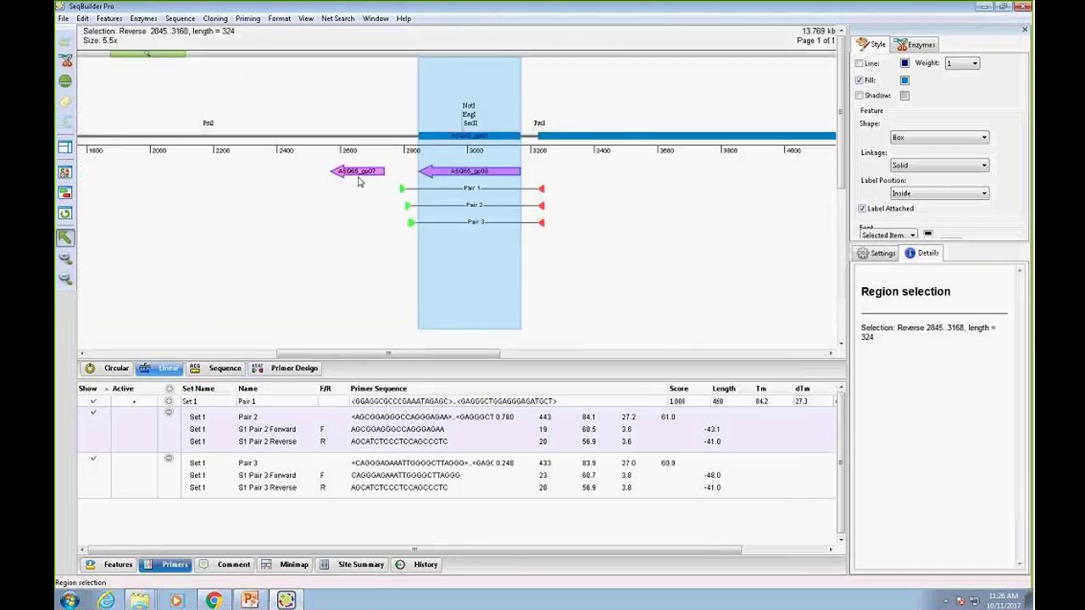
pyautogui.moveTo(371, 358); pyautogui.dragTo(187, 360)
pyautogui.click(395, 172)
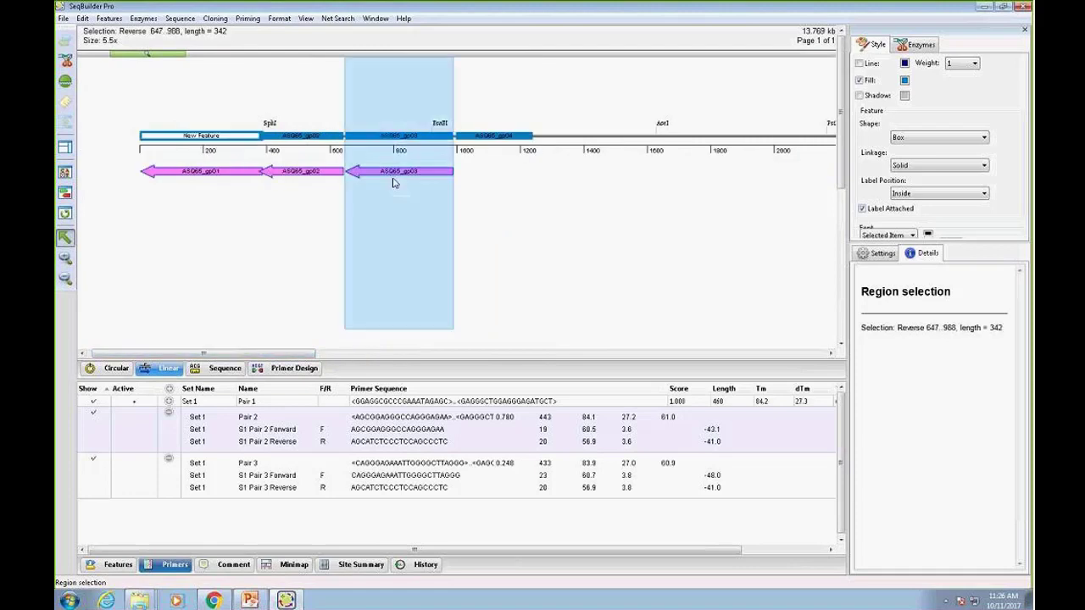
pyautogui.click(248, 19)
pyautogui.click(271, 32)
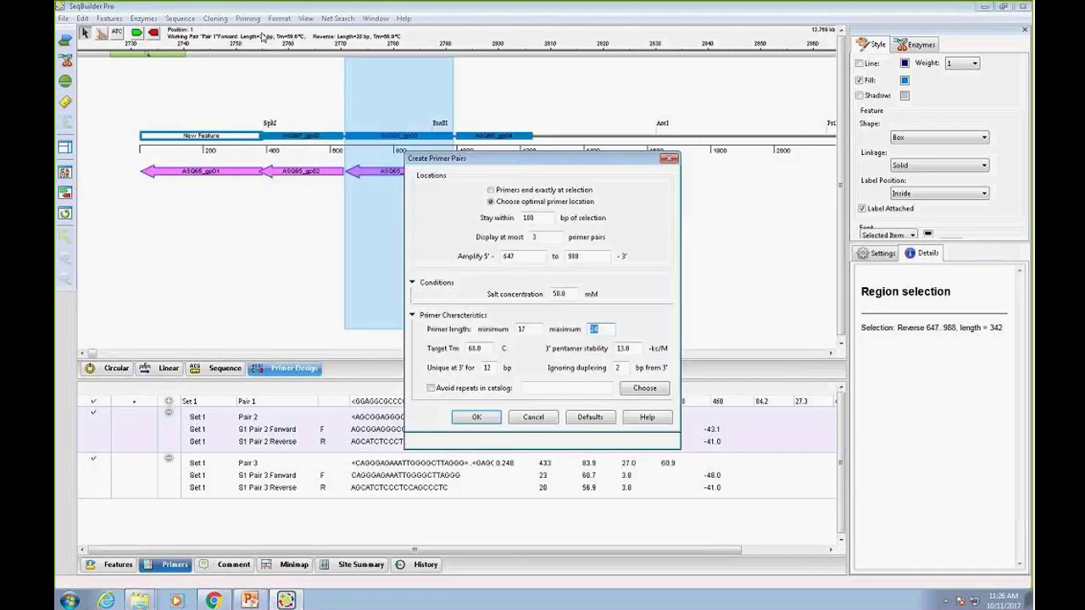
pyautogui.click(476, 417)
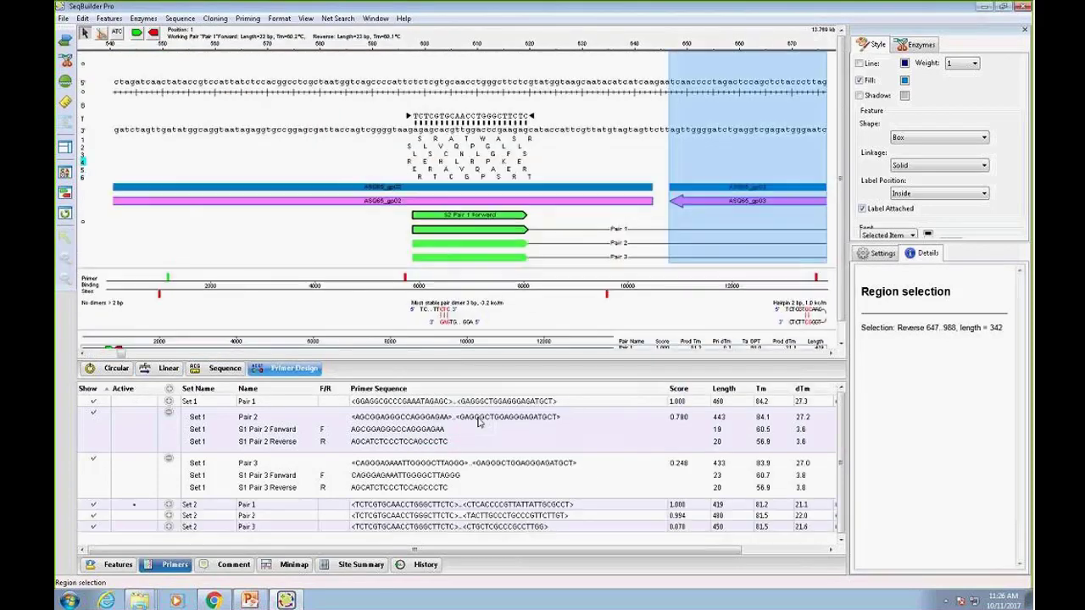
# - Collapse the details of Set 1 Pairs 2 and 3, and examine the individual primers of Set 2 Pair 1
pyautogui.click(169, 459)
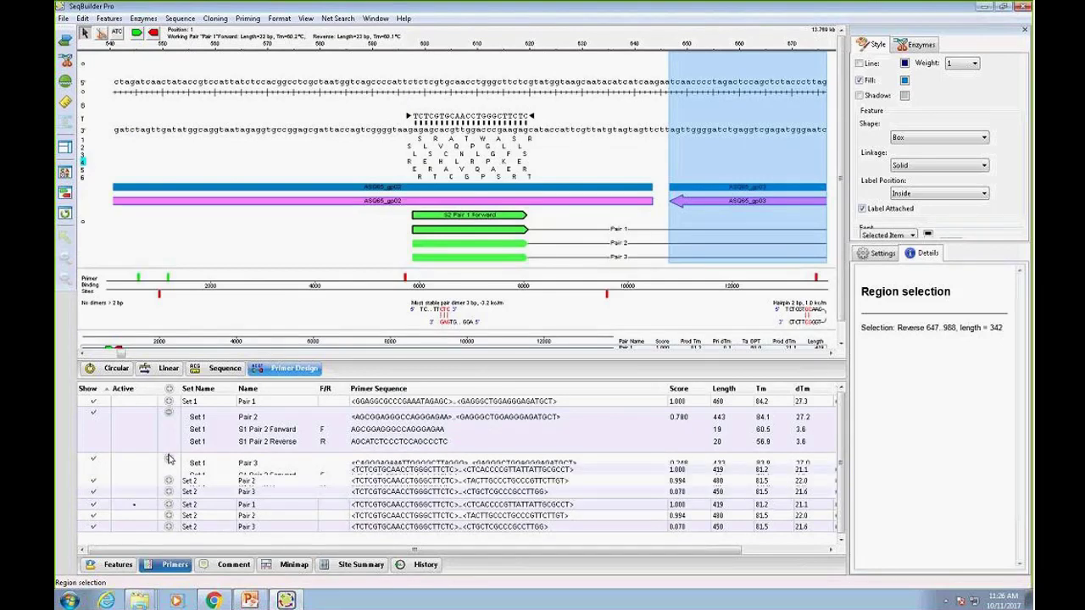
pyautogui.click(168, 412)
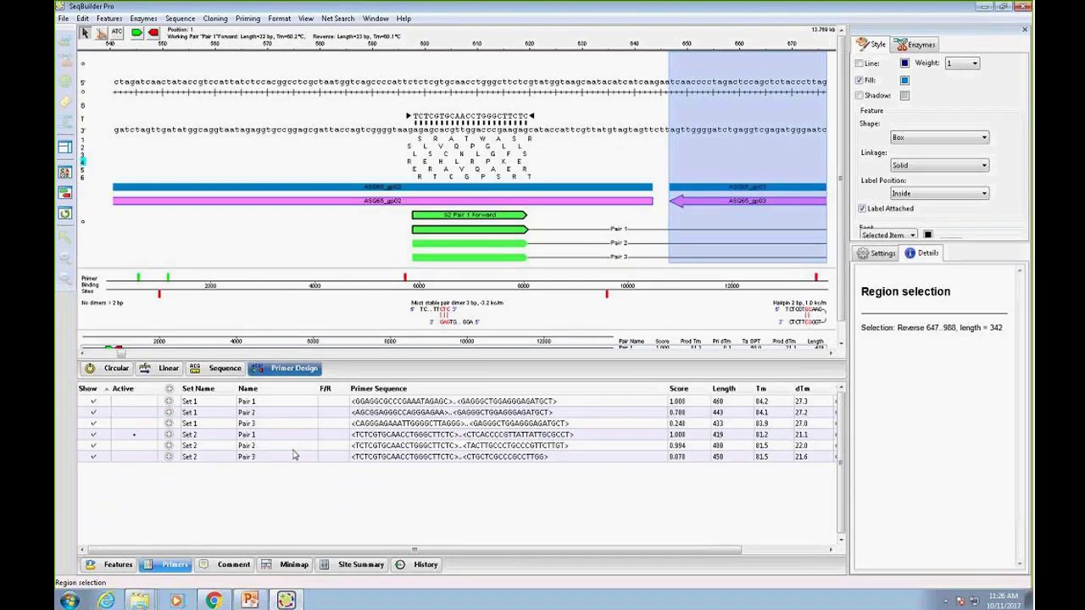
pyautogui.click(169, 434)
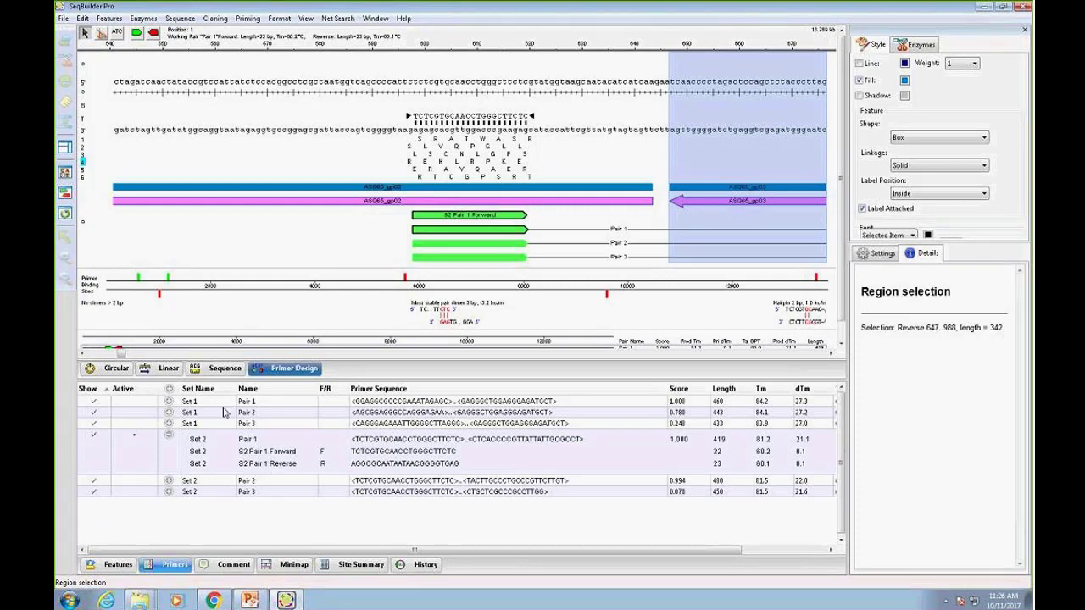
pyautogui.click(169, 435)
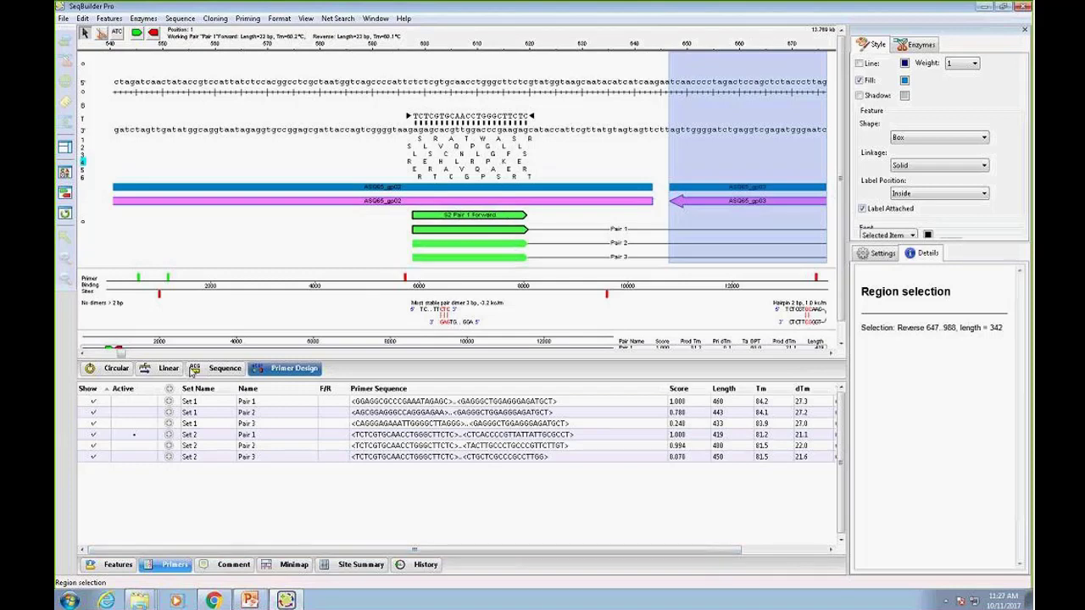
# - Clear the selection on the linear map and leave only Set 1 Pair 3 and Set 2 Pair 1 marked as shown
pyautogui.click(168, 370)
pyautogui.click(551, 286)
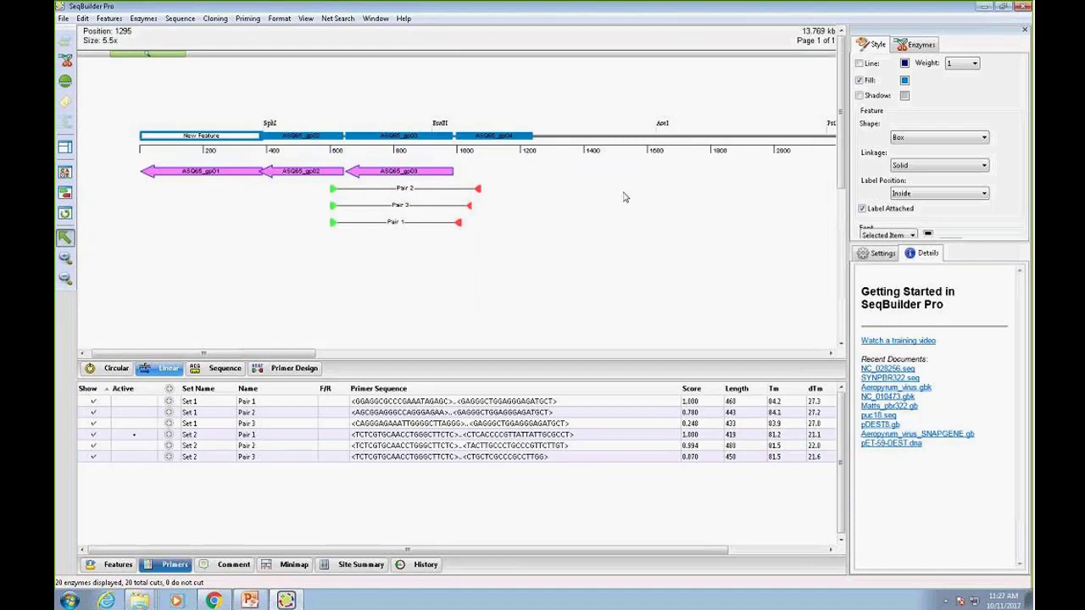
pyautogui.click(95, 404)
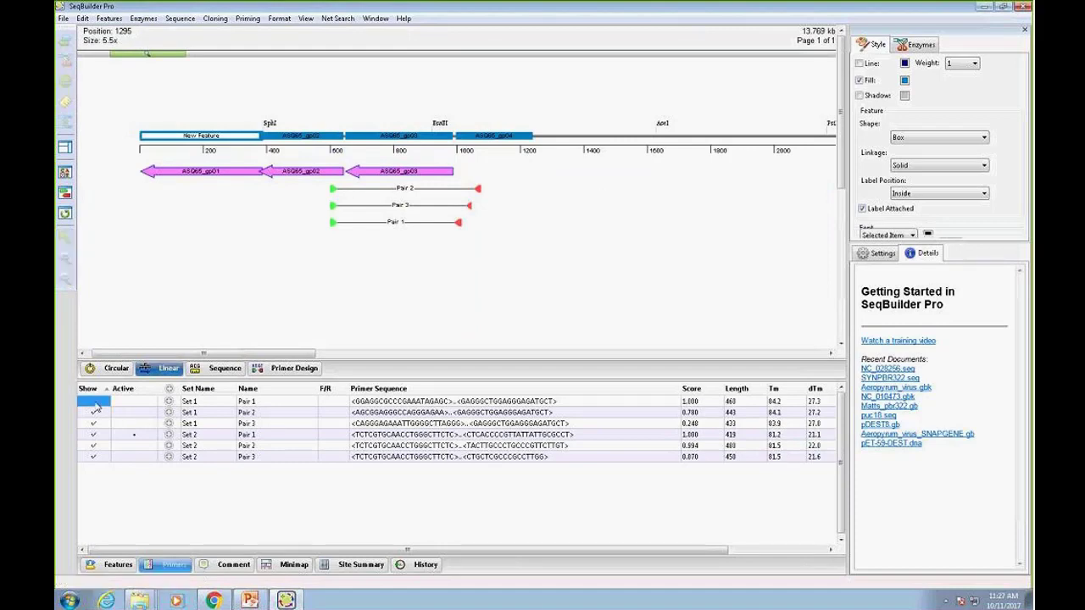
pyautogui.click(95, 412)
pyautogui.click(94, 423)
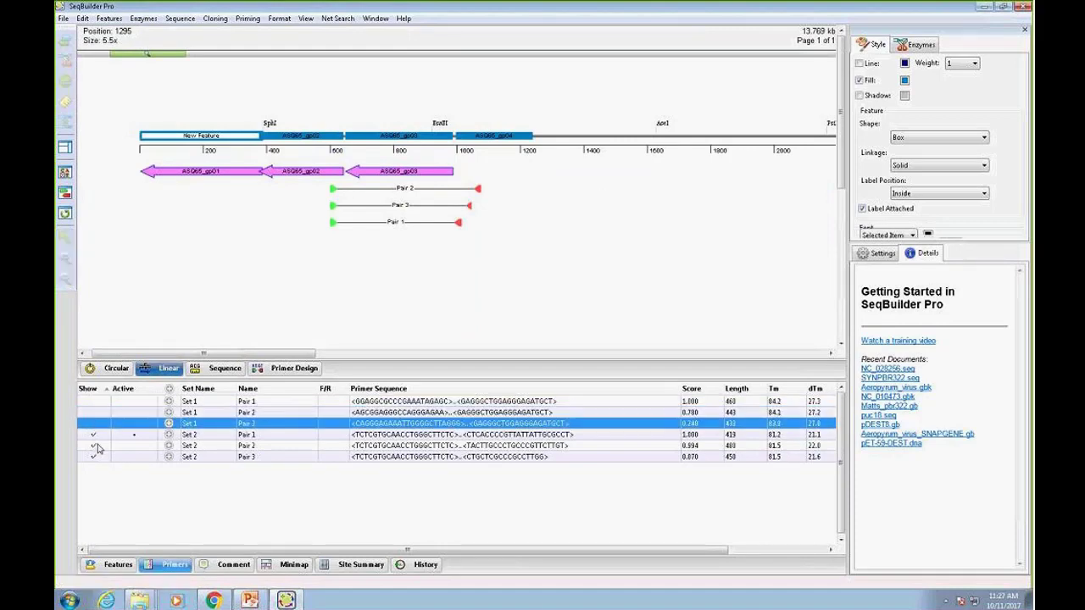
pyautogui.click(95, 445)
pyautogui.click(95, 456)
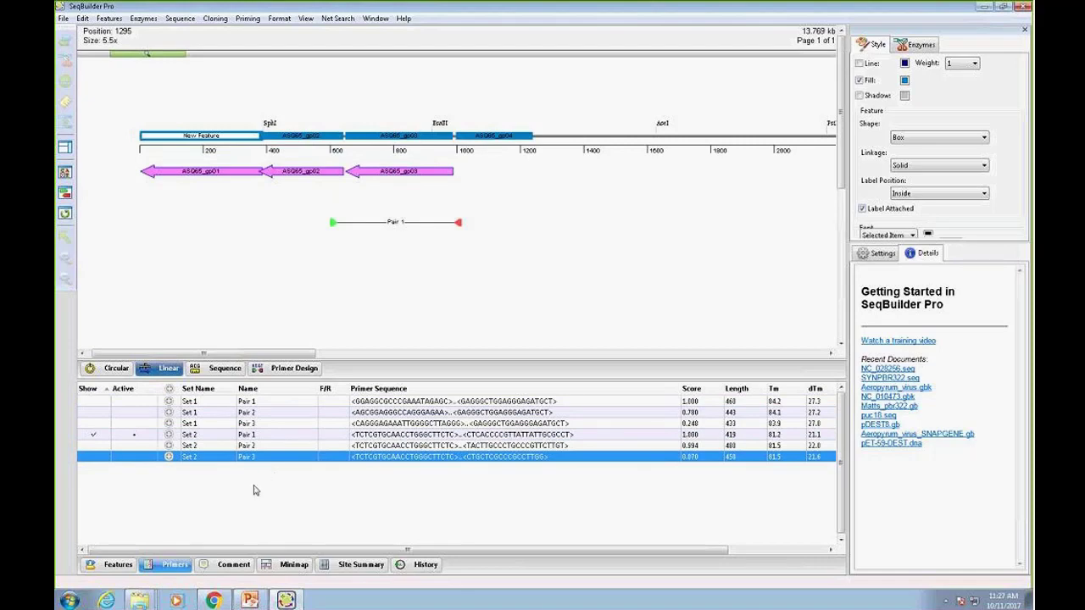
pyautogui.click(102, 426)
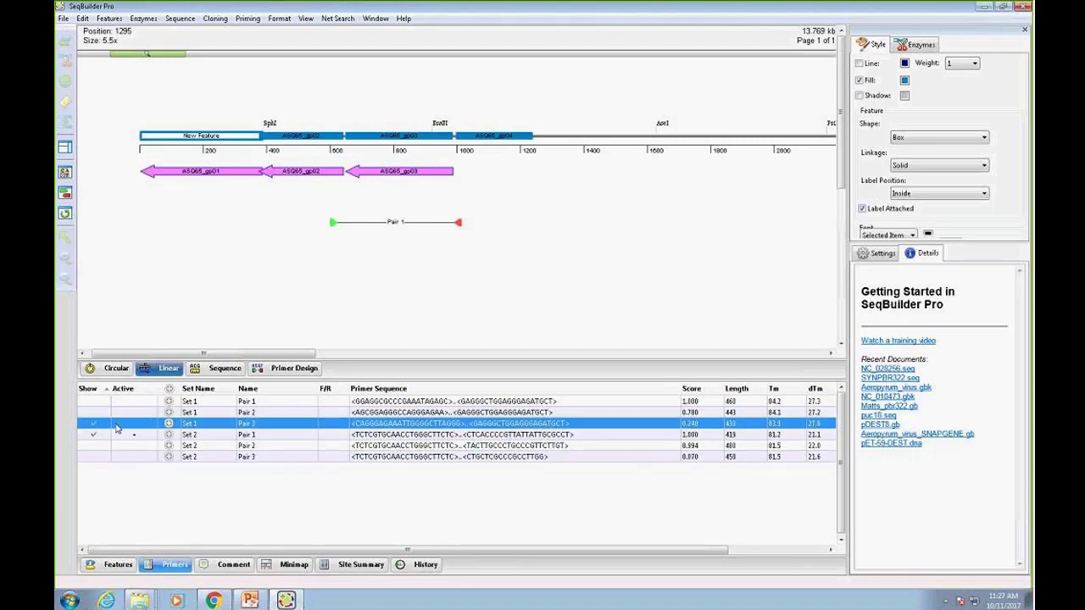
# - Select the S2 Pair 1 Forward primer in the primer design view and make Set 2 Pair 1 the active pair
pyautogui.click(294, 369)
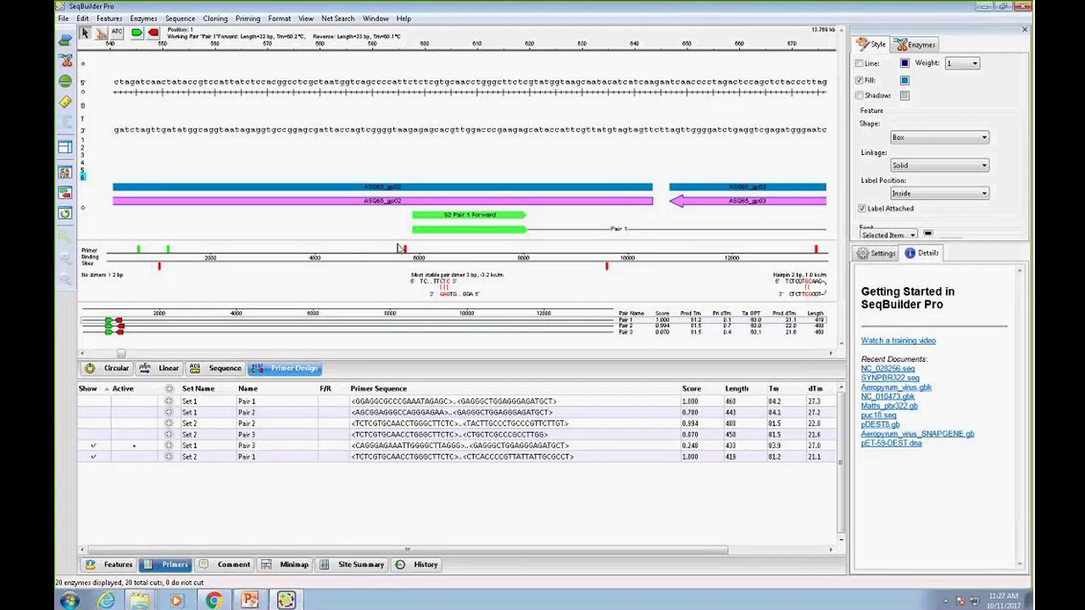
pyautogui.click(145, 447)
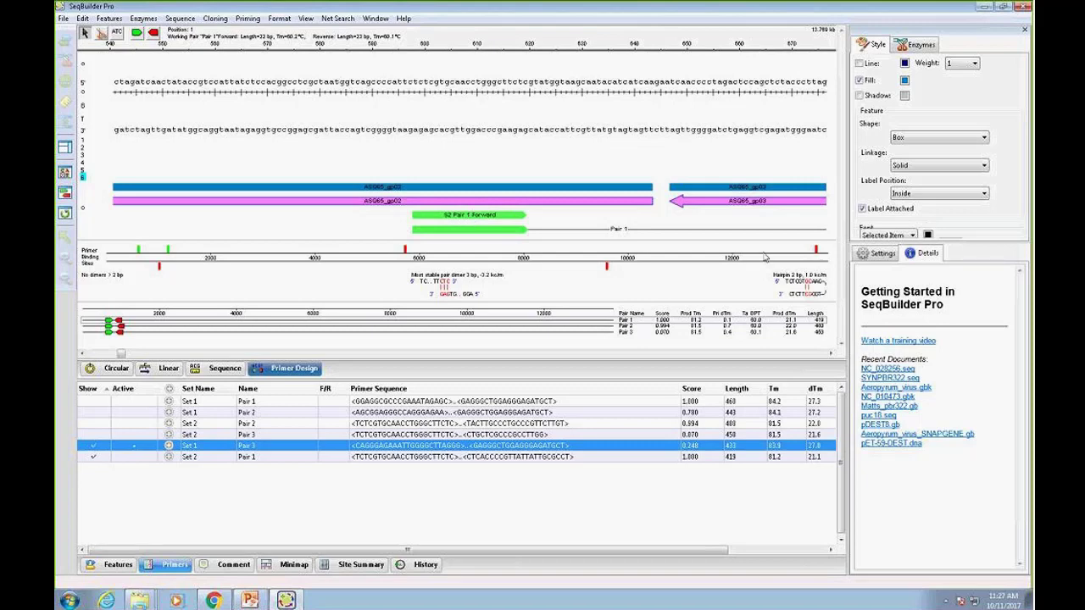
pyautogui.click(680, 200)
pyautogui.click(453, 215)
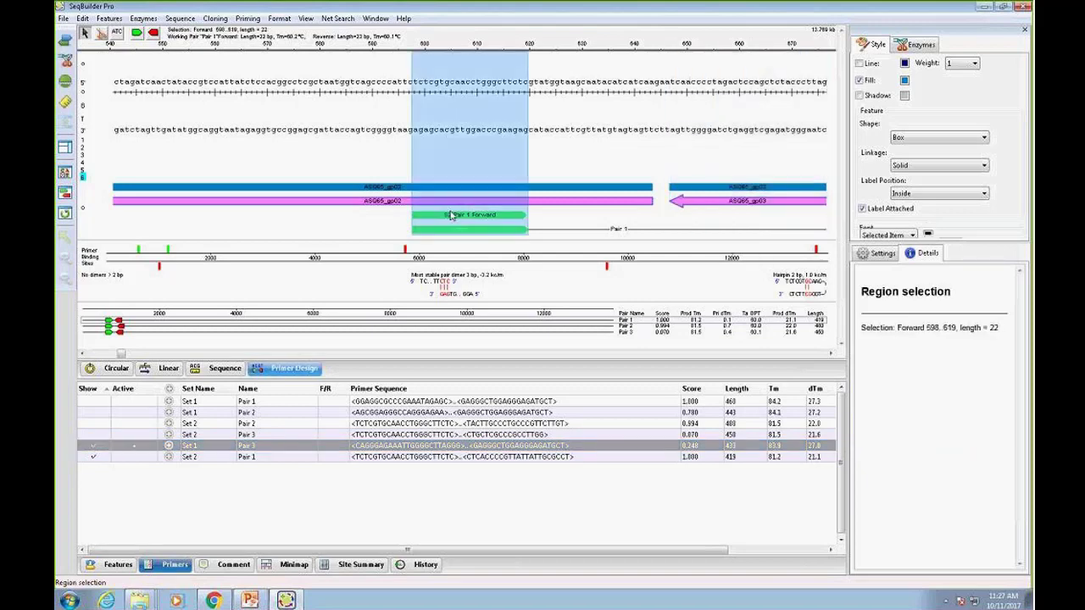
pyautogui.click(138, 457)
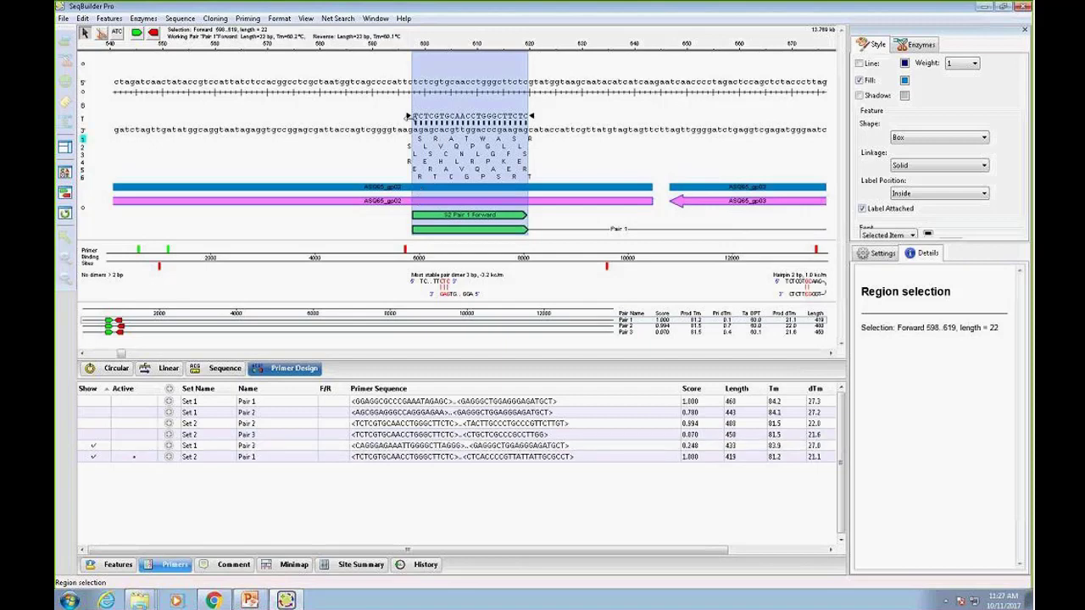
# - Extend the 5' end of the S2 Pair 1 Forward primer and trim its 3' end to give CATTCTCTCGTGCAACCTGGGCTT
pyautogui.click(406, 115)
pyautogui.moveTo(406, 116)
pyautogui.mouseDown()
pyautogui.moveTo(298, 115)
pyautogui.moveTo(395, 115)
pyautogui.mouseUp()
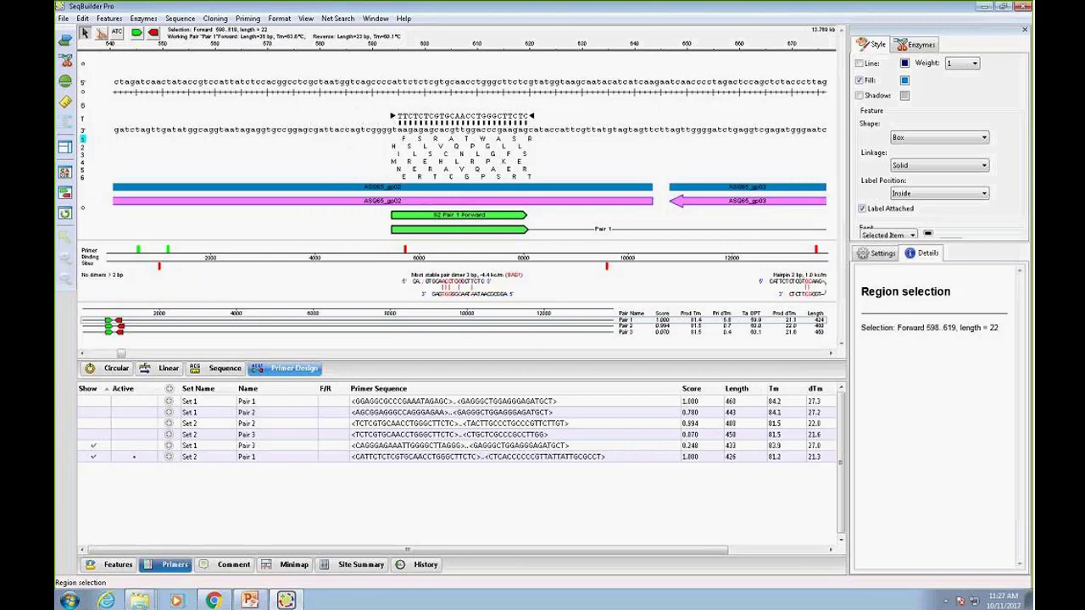
pyautogui.click(169, 458)
pyautogui.moveTo(390, 115)
pyautogui.mouseDown()
pyautogui.moveTo(361, 115)
pyautogui.moveTo(386, 115)
pyautogui.mouseUp()
pyautogui.moveTo(533, 115); pyautogui.dragTo(514, 115)
# - Introduce an ApoI restriction site at the 5' end of the S2 Pair 1 Forward primer, accepting the display of all enzymes
pyautogui.moveTo(319, 129); pyautogui.dragTo(334, 128)
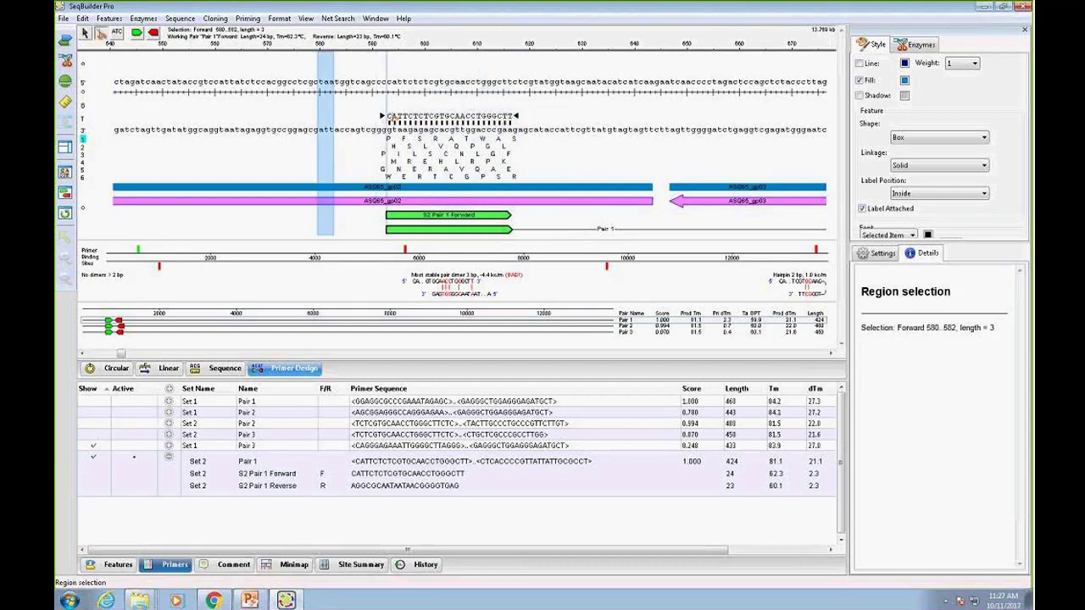
pyautogui.rightClick(389, 120)
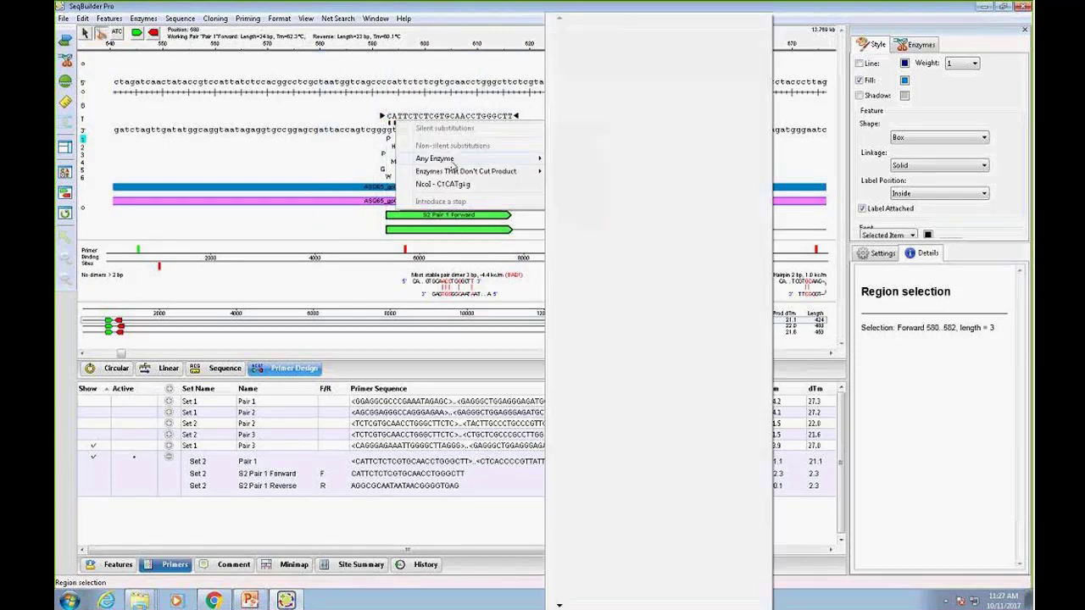
pyautogui.moveTo(452, 173)
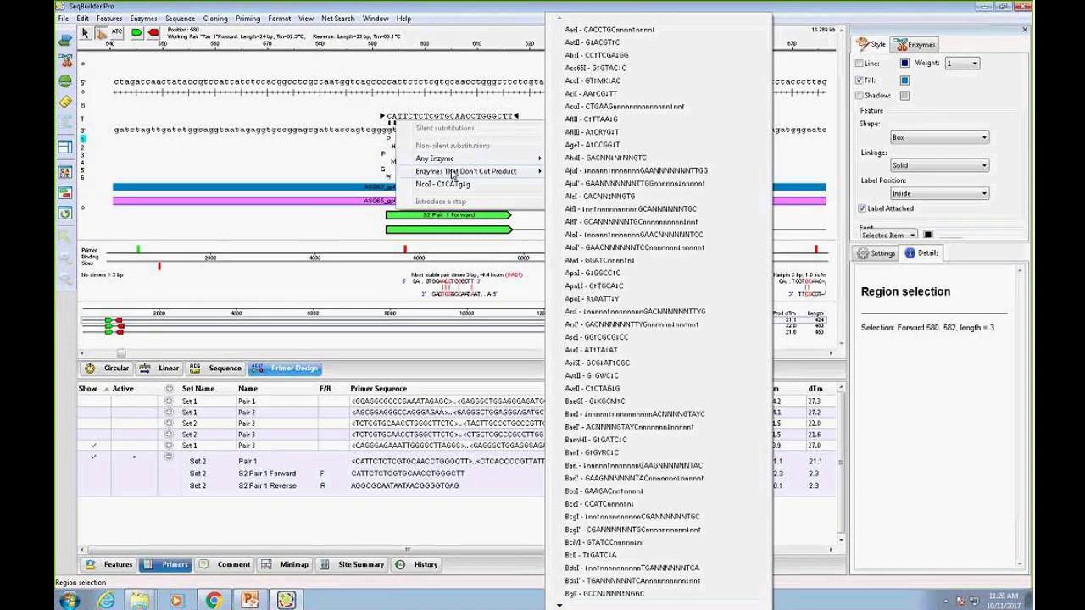
pyautogui.click(573, 299)
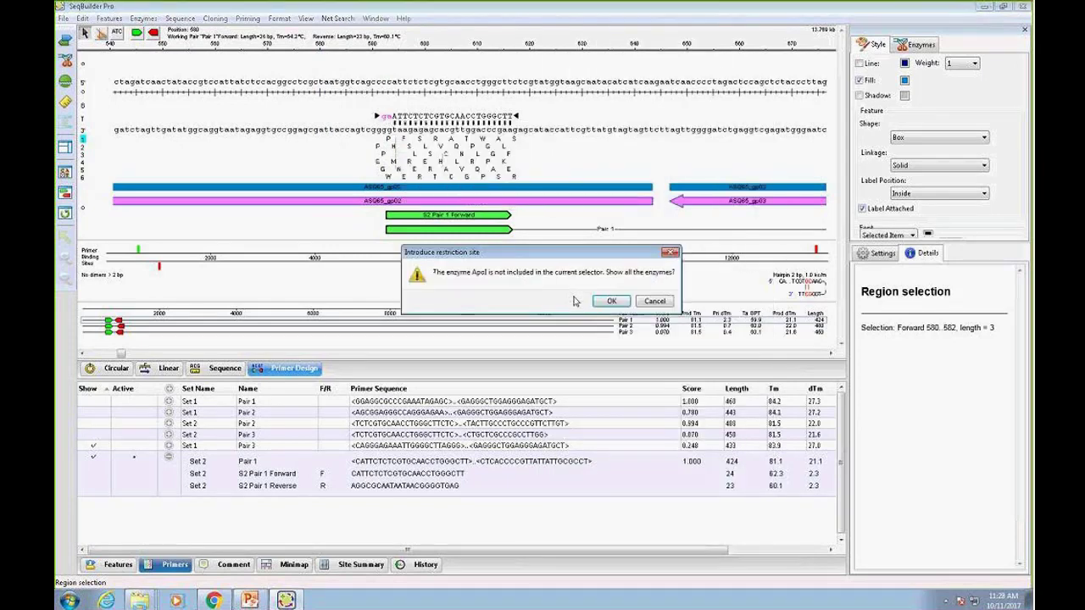
pyautogui.click(618, 302)
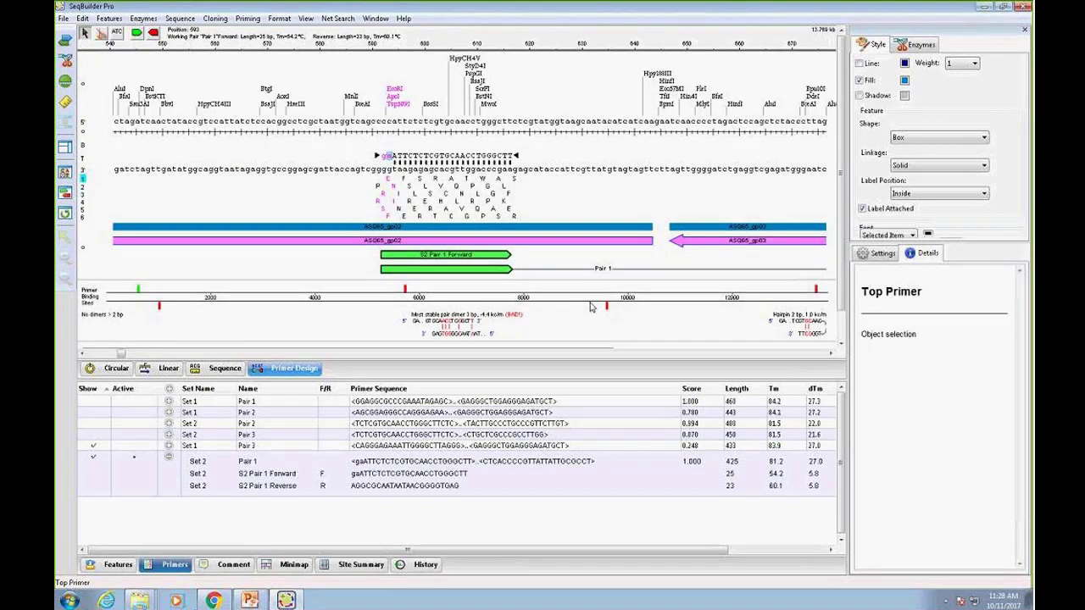
pyautogui.click(168, 458)
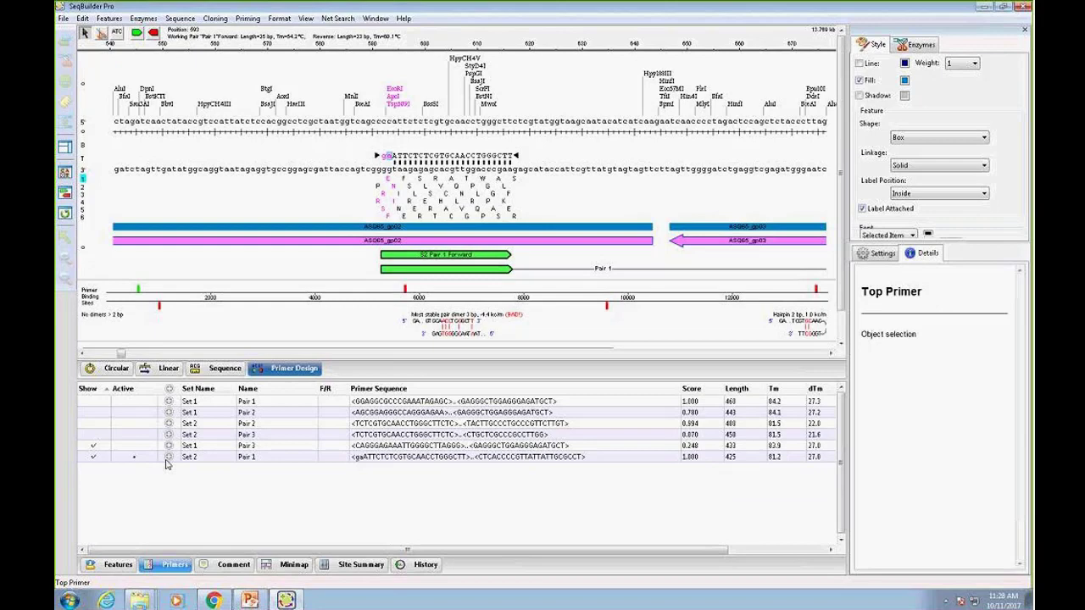
# - Go to the S2 Pair 1 Reverse primer in the sequence and widen the style and details area
pyautogui.click(153, 34)
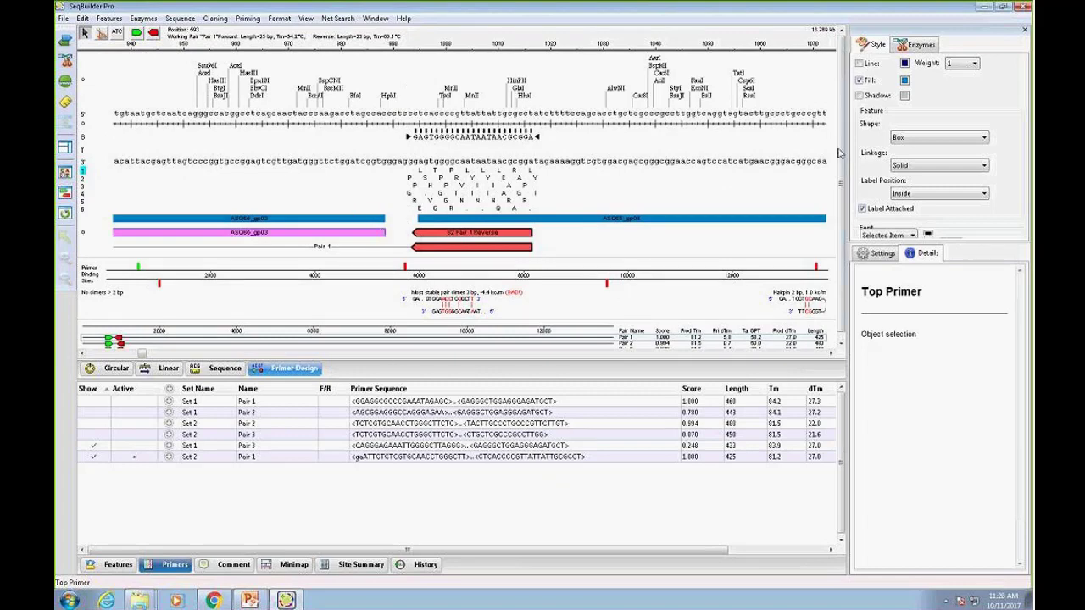
pyautogui.moveTo(848, 149); pyautogui.dragTo(818, 149)
# - Display the linear map and set the displayed restriction enzymes to None
pyautogui.click(164, 373)
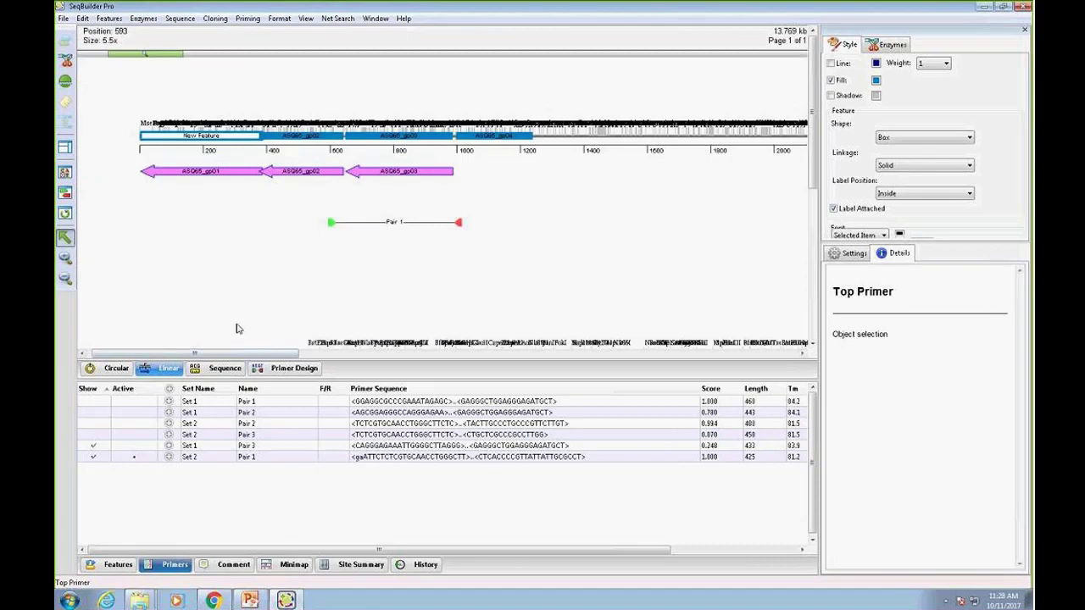
pyautogui.click(67, 60)
pyautogui.click(98, 67)
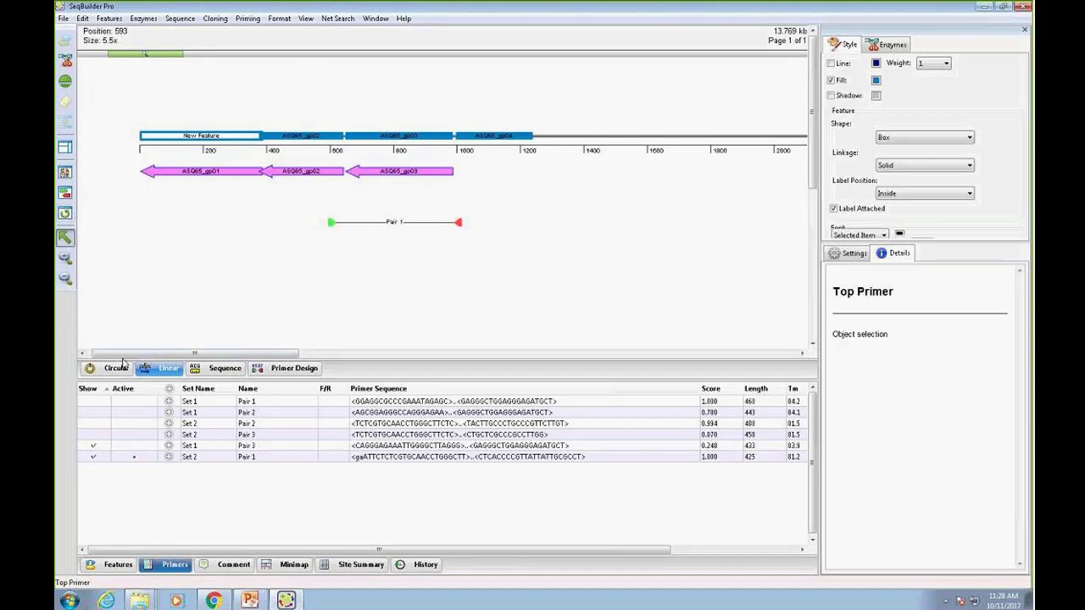
# - Display the circular map, enlarge the map area, and show only restriction enzymes with unique sites
pyautogui.click(116, 369)
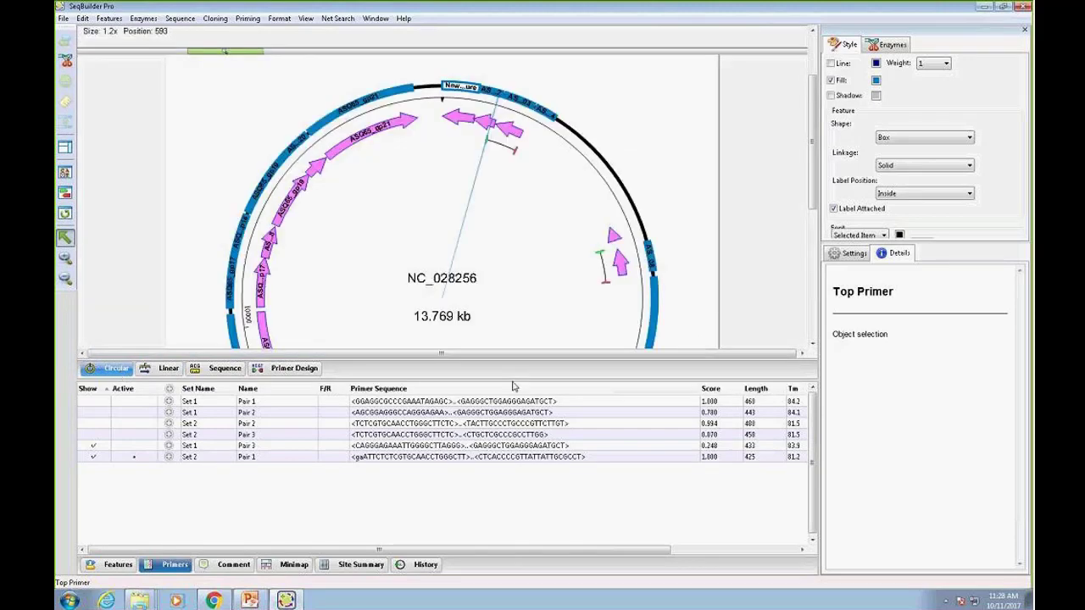
pyautogui.moveTo(512, 379); pyautogui.dragTo(506, 436)
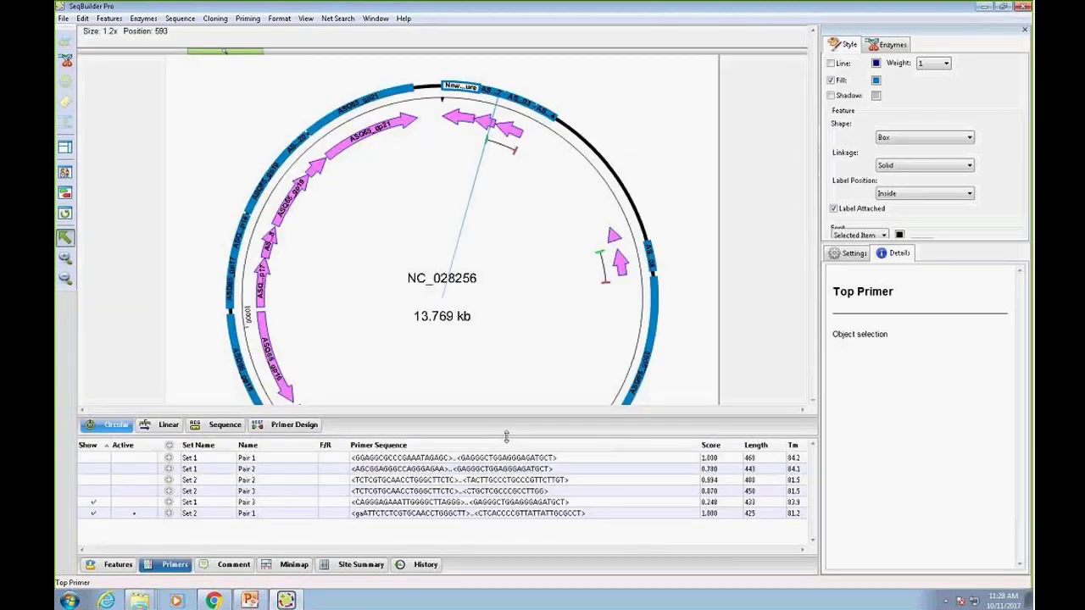
pyautogui.click(65, 63)
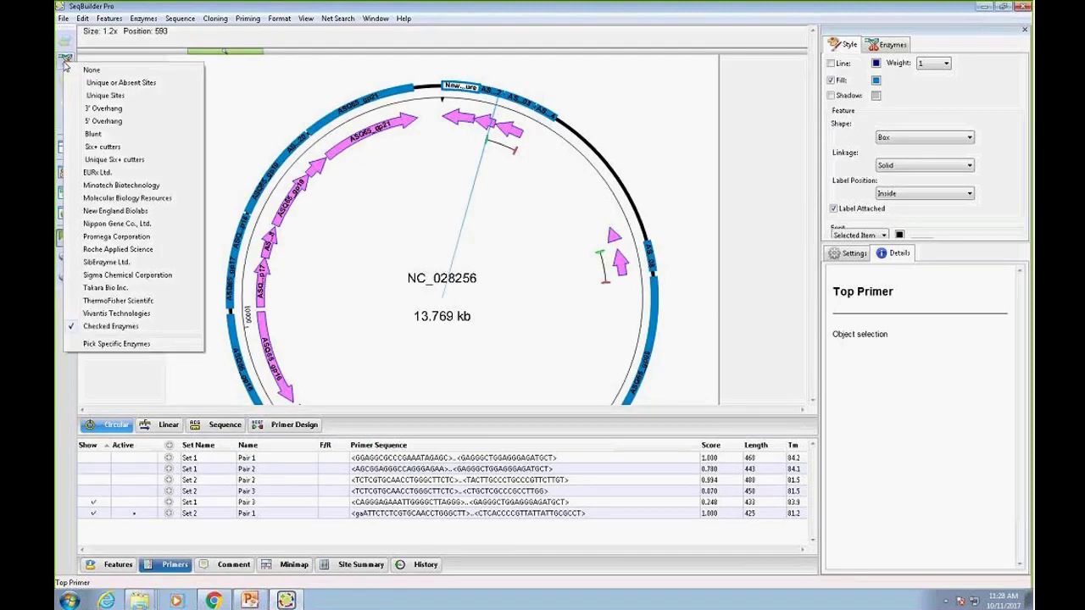
pyautogui.click(107, 102)
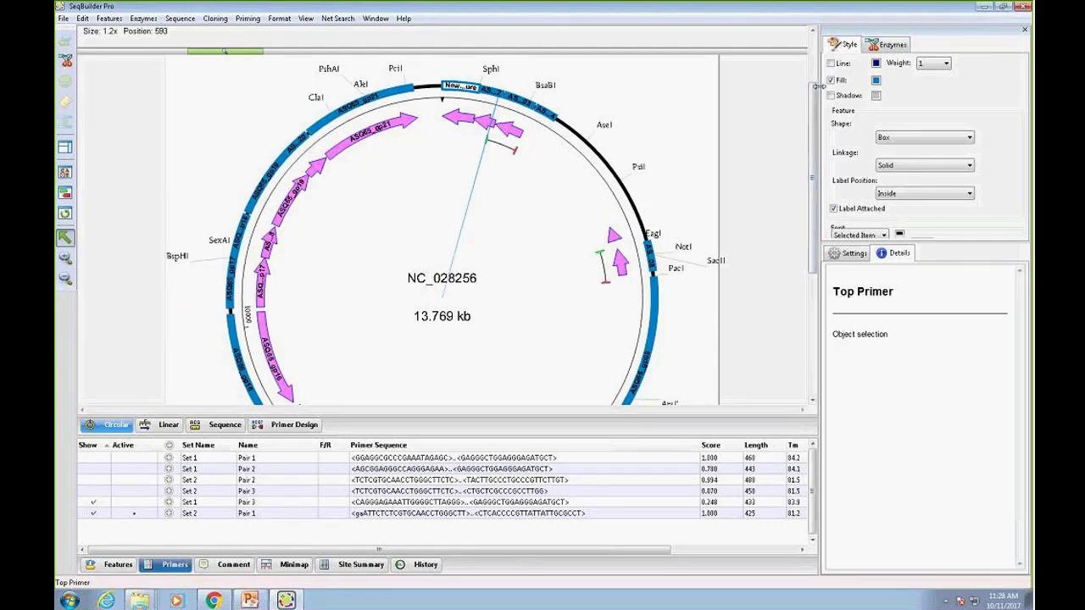
# - Widen the enzyme list area, reset the displayed enzymes to None, and enable only EcoRI on the circular map
pyautogui.moveTo(818, 93); pyautogui.dragTo(719, 93)
pyautogui.click(792, 44)
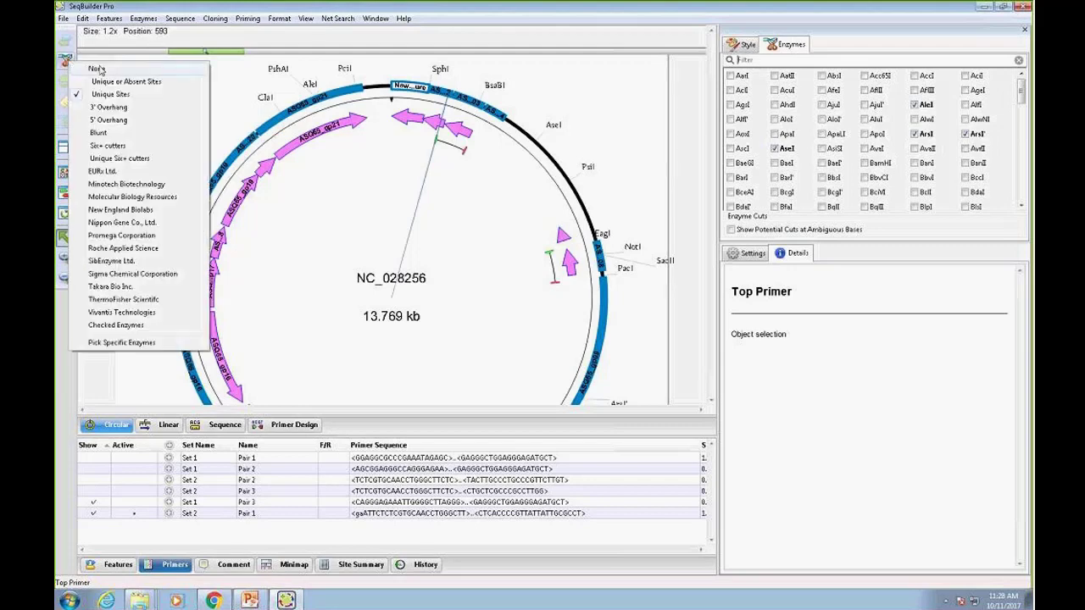
pyautogui.click(97, 68)
pyautogui.click(760, 60)
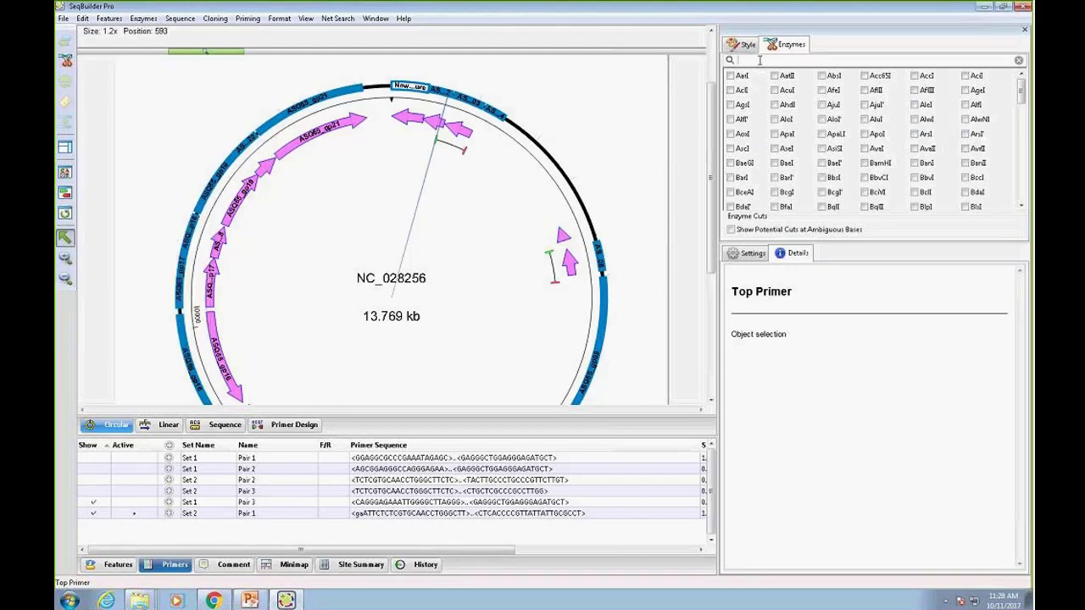
pyautogui.write('Eco')
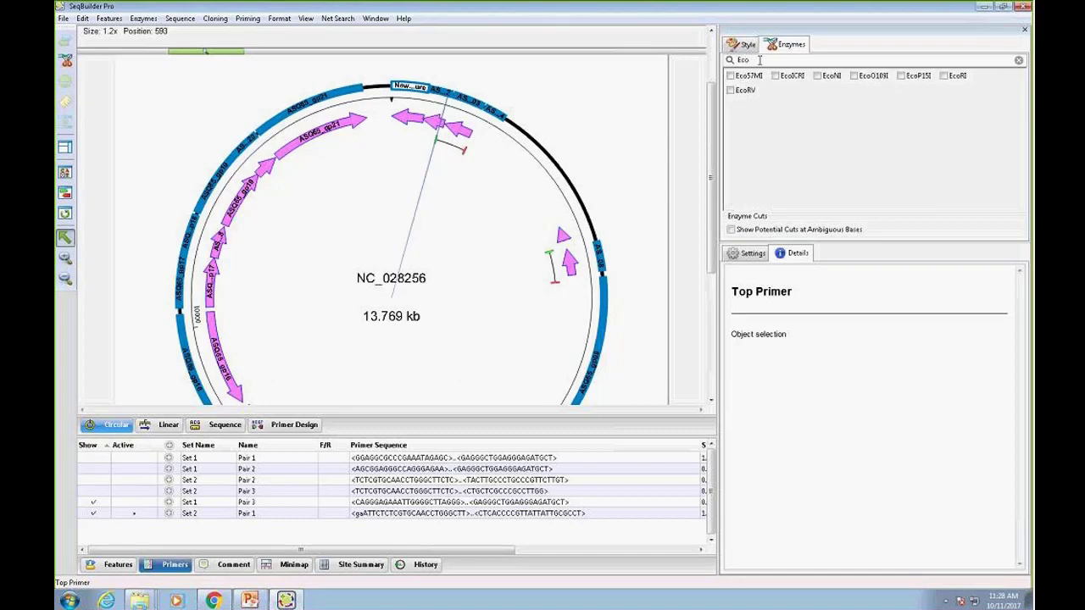
pyautogui.write('r')
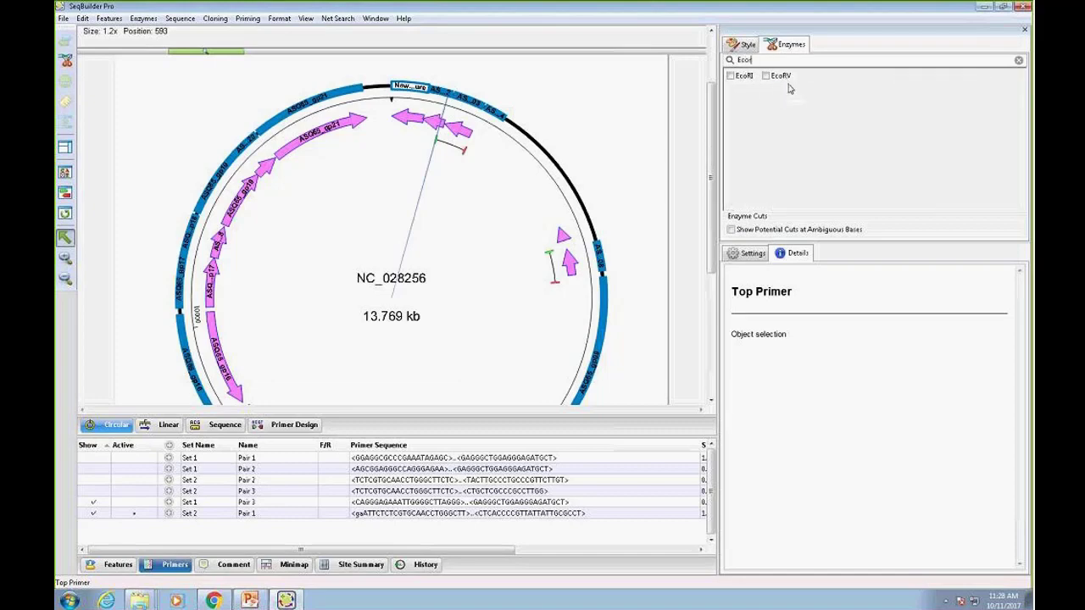
pyautogui.click(730, 76)
# - Add BamHI and HindIII to the restriction enzymes displayed on the circular map
pyautogui.write('amh')
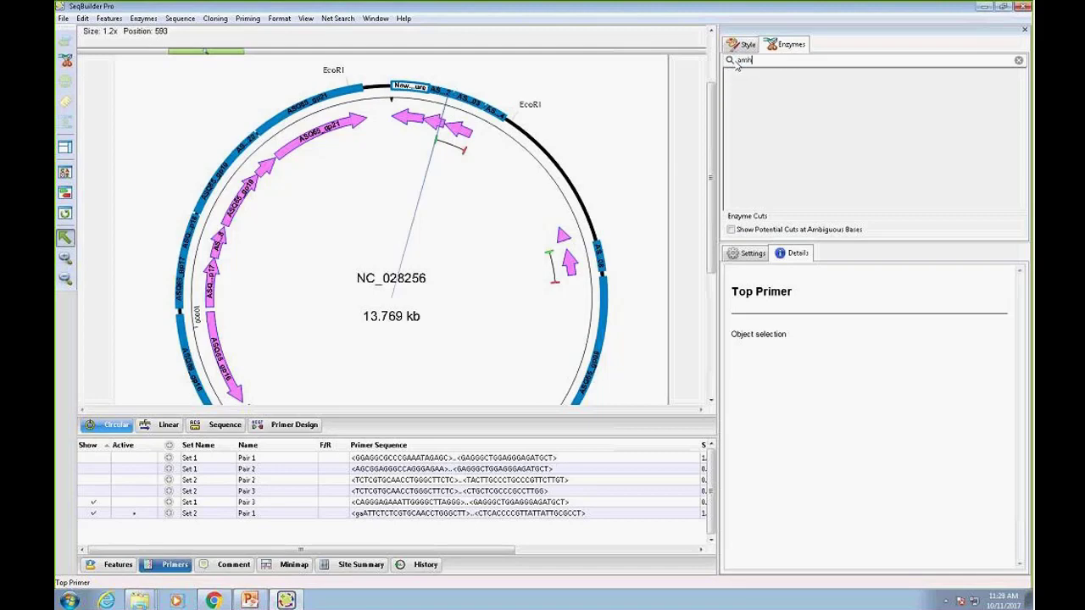
pyautogui.press('BackSpace')
pyautogui.press('BackSpace')
pyautogui.press('BackSpace')
pyautogui.write('bamh')
pyautogui.press('Return')
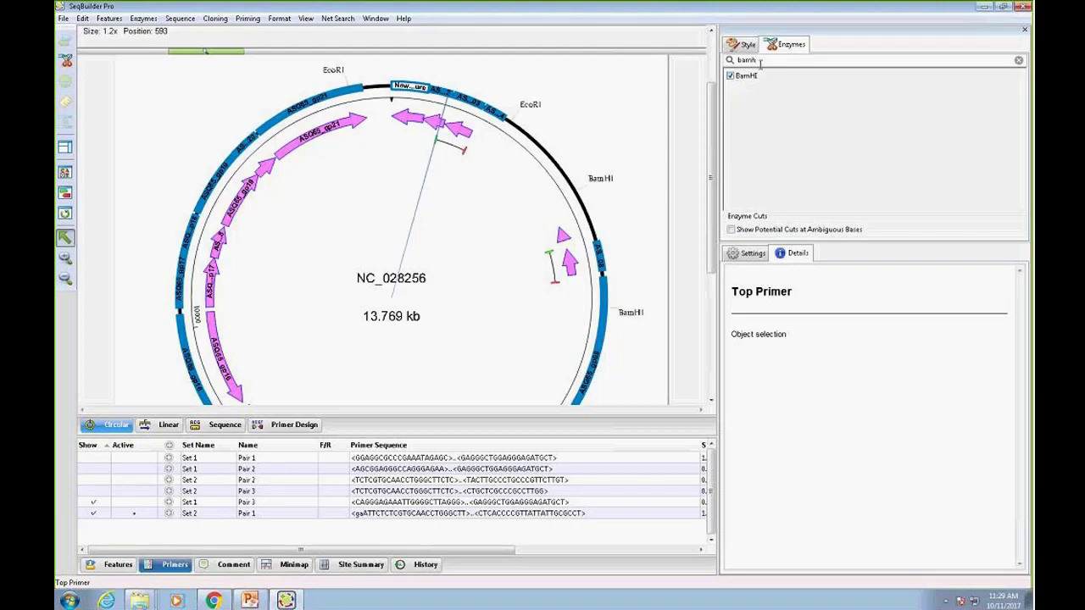
pyautogui.write('hindi')
pyautogui.click(731, 76)
# - Add ClaI to the displayed enzymes, then clear the enzyme filter and enlarge the full enzyme list
pyautogui.doubleClick(746, 60)
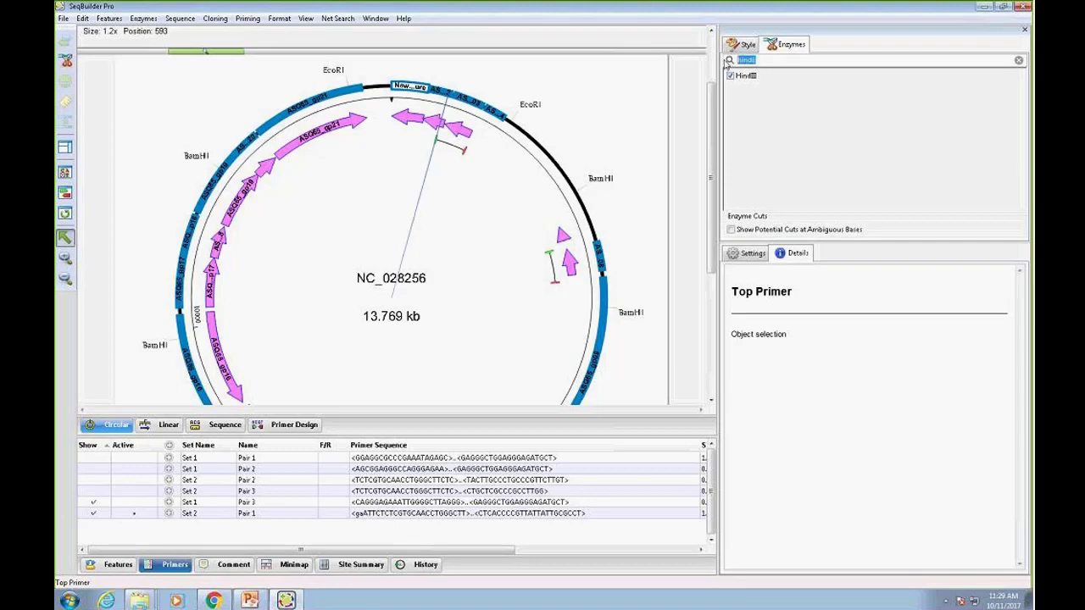
pyautogui.write('cla')
pyautogui.click(731, 76)
pyautogui.moveTo(710, 105)
pyautogui.mouseDown()
pyautogui.moveTo(712, 68)
pyautogui.moveTo(699, 192)
pyautogui.moveTo(710, 84)
pyautogui.mouseUp()
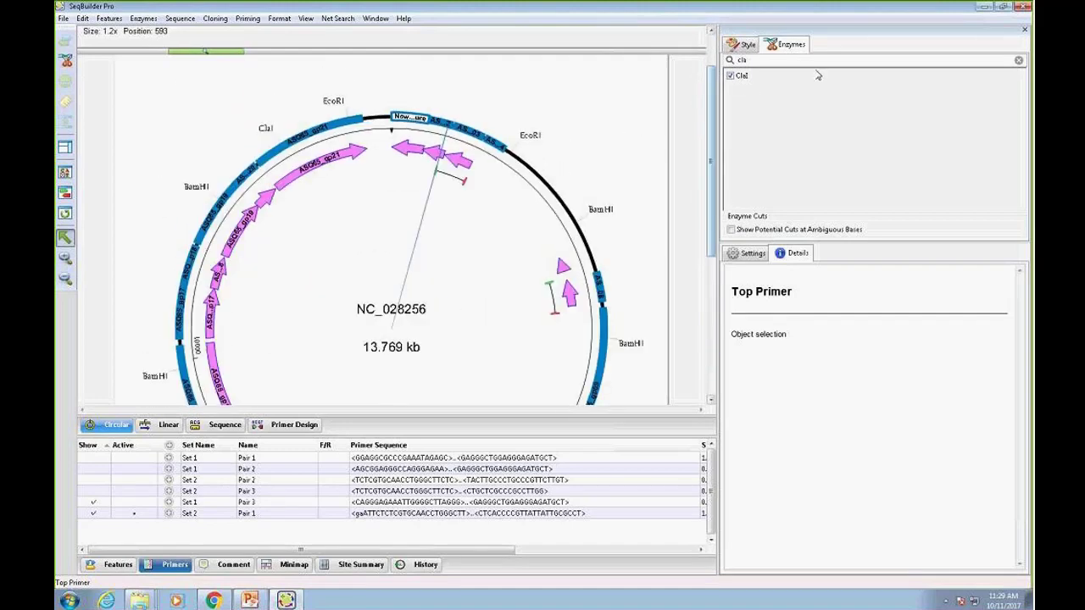
pyautogui.click(1018, 61)
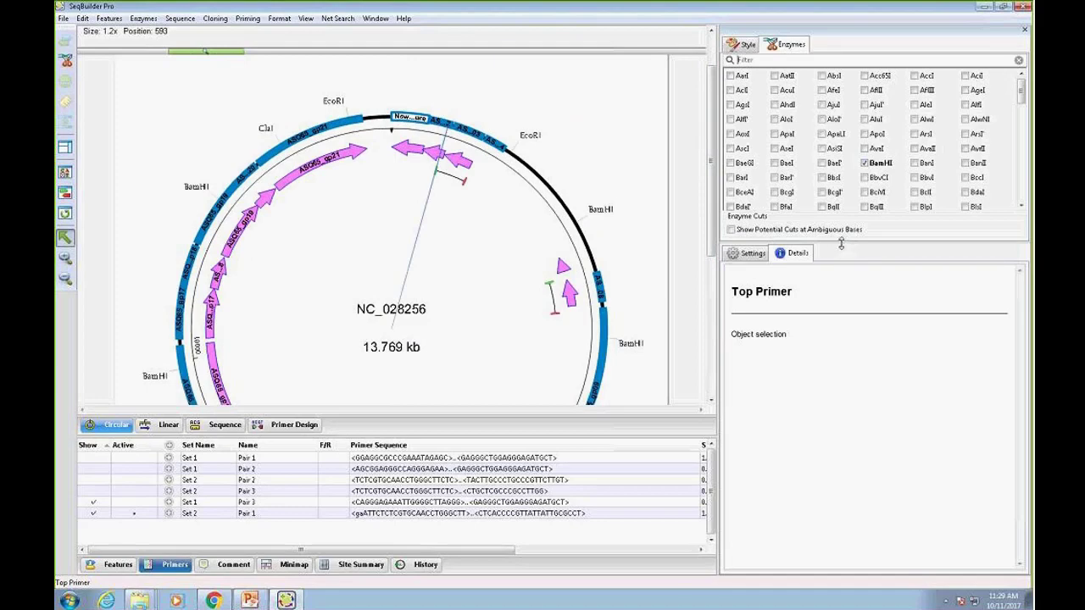
pyautogui.moveTo(841, 244); pyautogui.dragTo(866, 456)
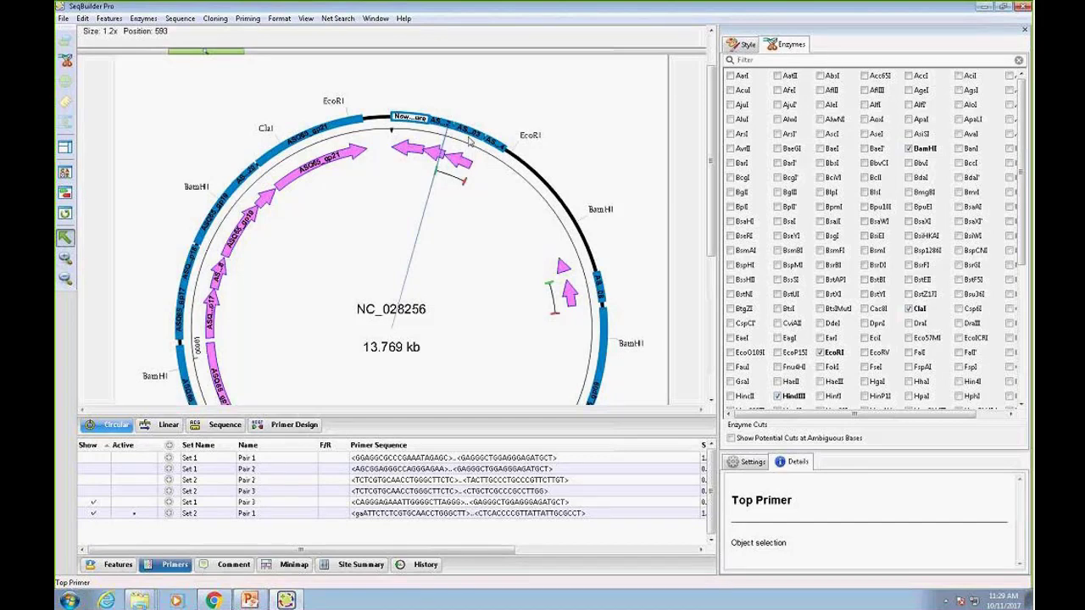
# - Look at the Enzyme Manager and the new enzyme selector definition, closing each without making changes
pyautogui.click(143, 18)
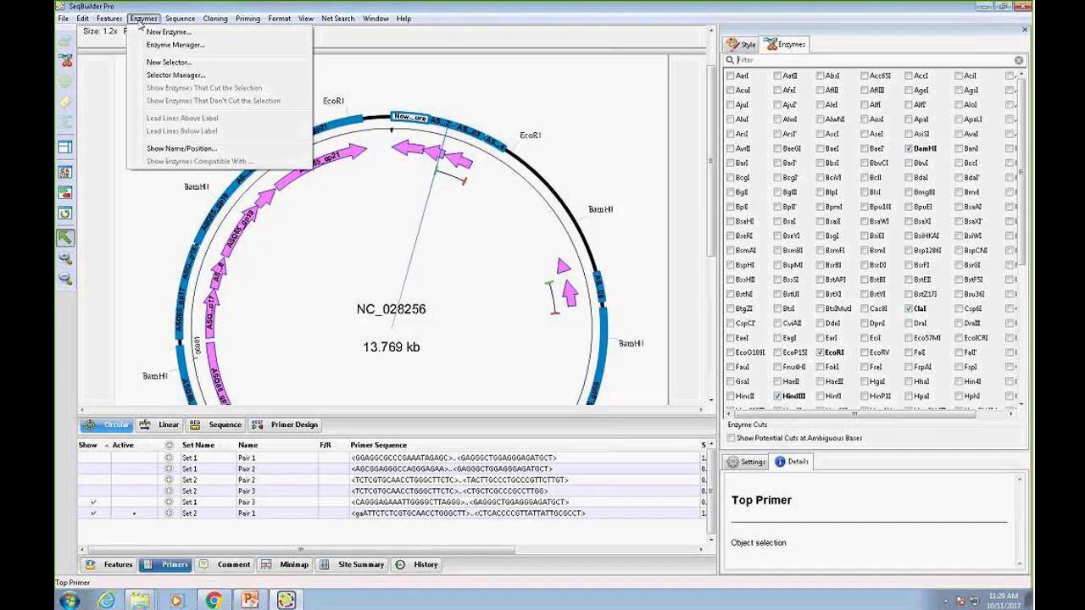
pyautogui.click(180, 46)
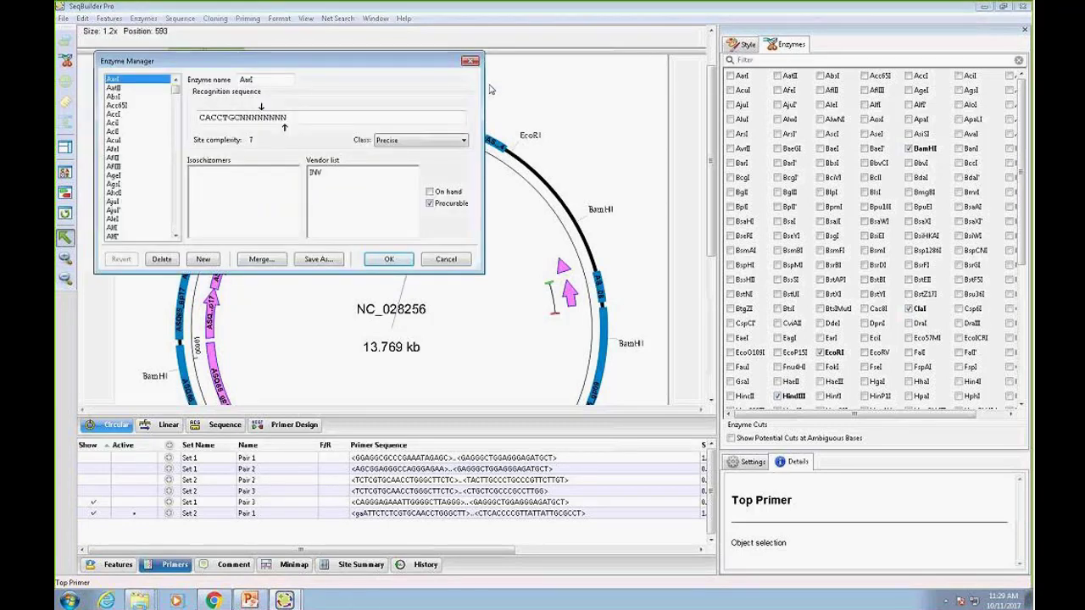
pyautogui.click(470, 62)
pyautogui.click(143, 18)
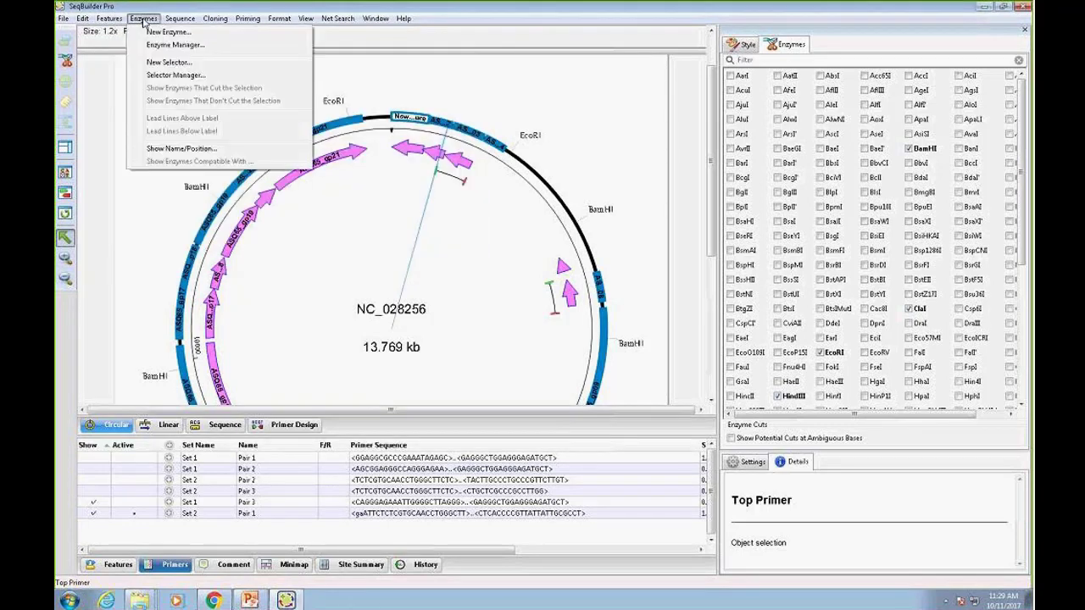
pyautogui.click(157, 63)
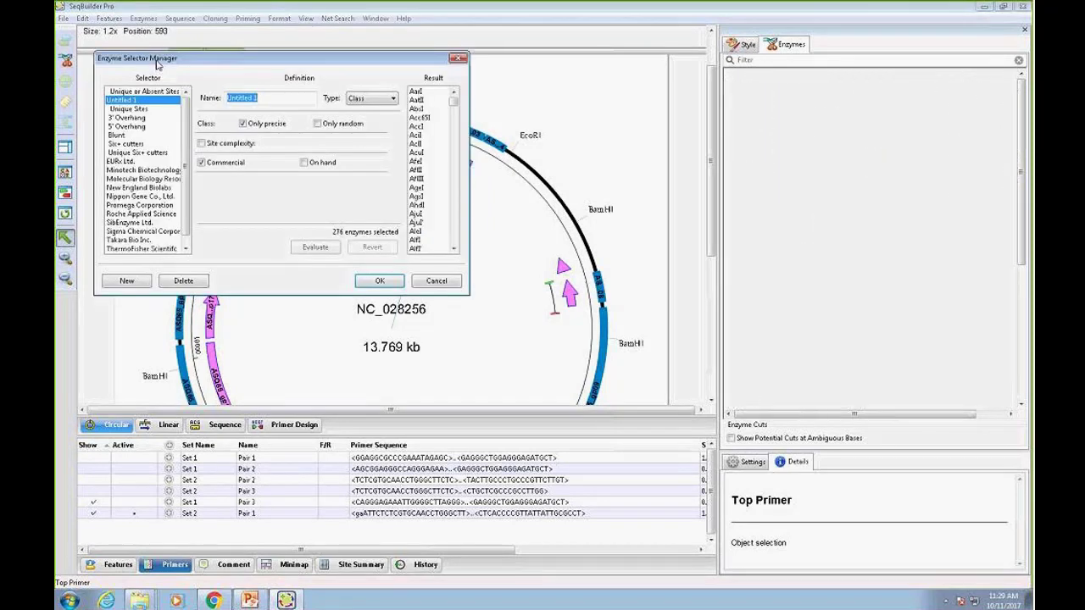
pyautogui.click(461, 59)
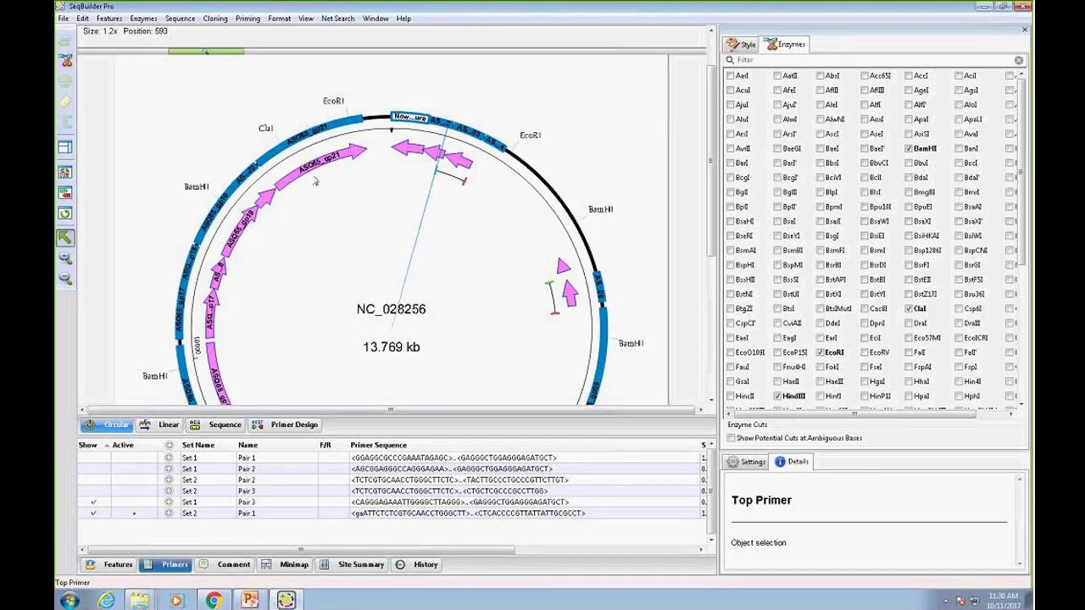
# - Save the sequence in the Demo folder as NC_028256.sbd in SeqBuilder Pro format
pyautogui.click(63, 19)
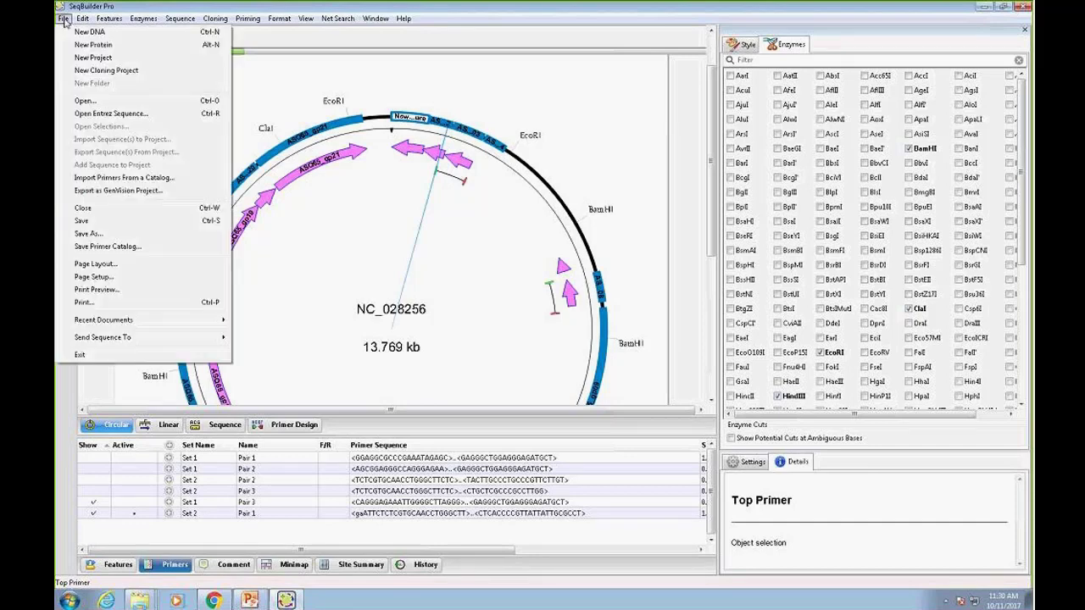
pyautogui.click(86, 234)
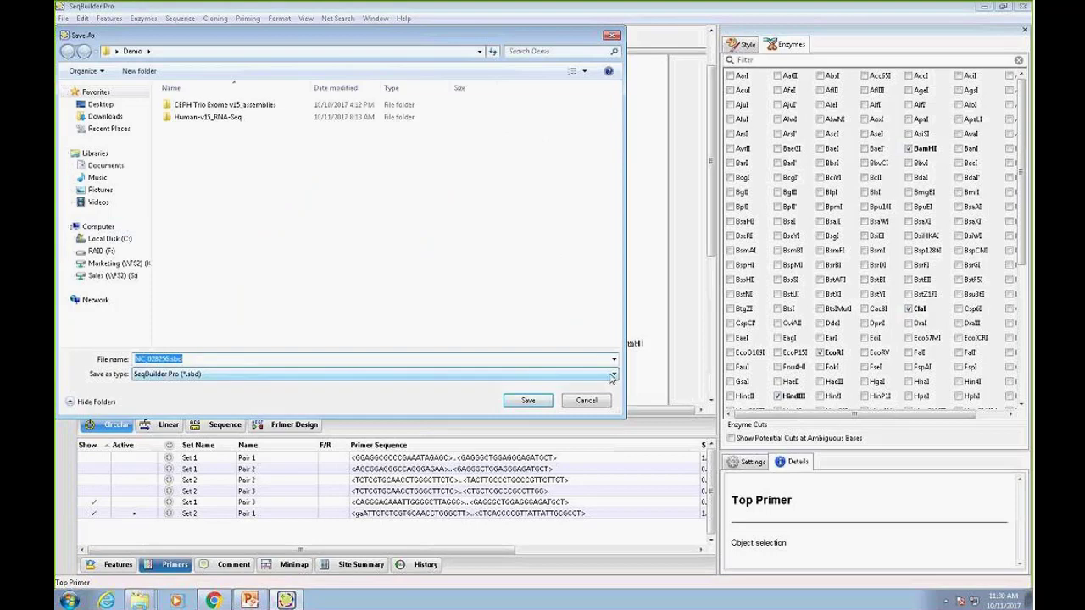
pyautogui.click(527, 403)
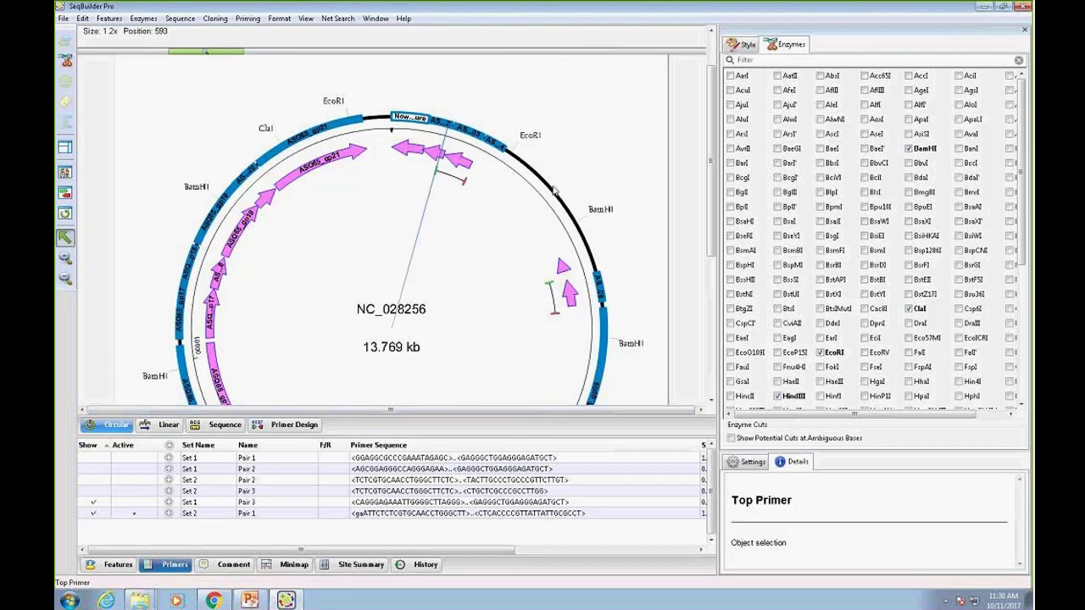
# - Save the current layout as a SeqBuilder Pro layout template named Sequence View in the Demo folder
pyautogui.scroll(-3, 559, 188)
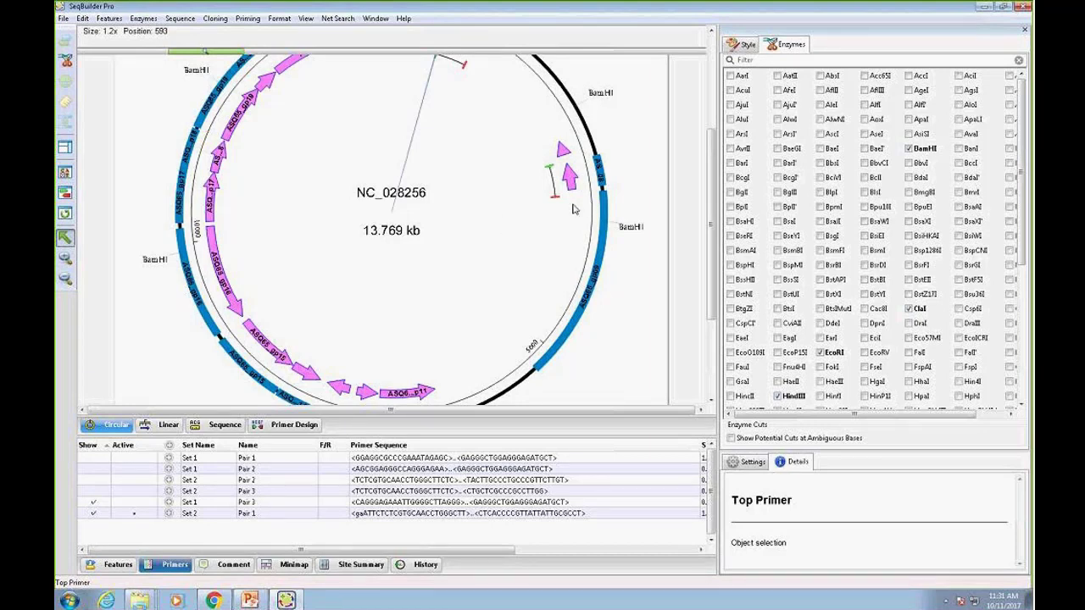
pyautogui.click(306, 19)
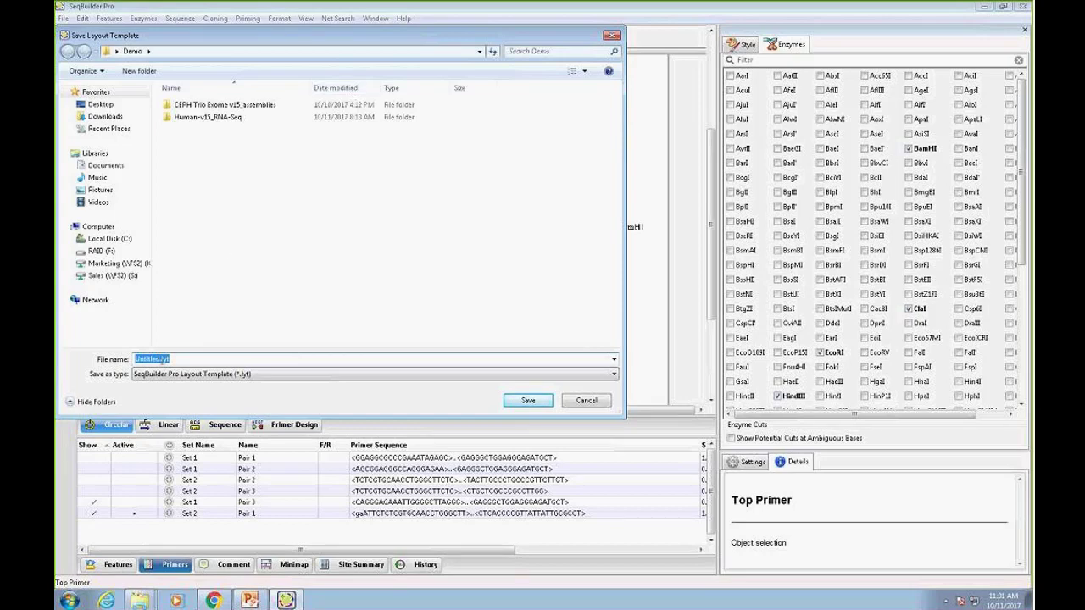
pyautogui.click(168, 360)
pyautogui.moveTo(166, 359); pyautogui.dragTo(115, 360)
pyautogui.write('Sequence View')
pyautogui.click(534, 403)
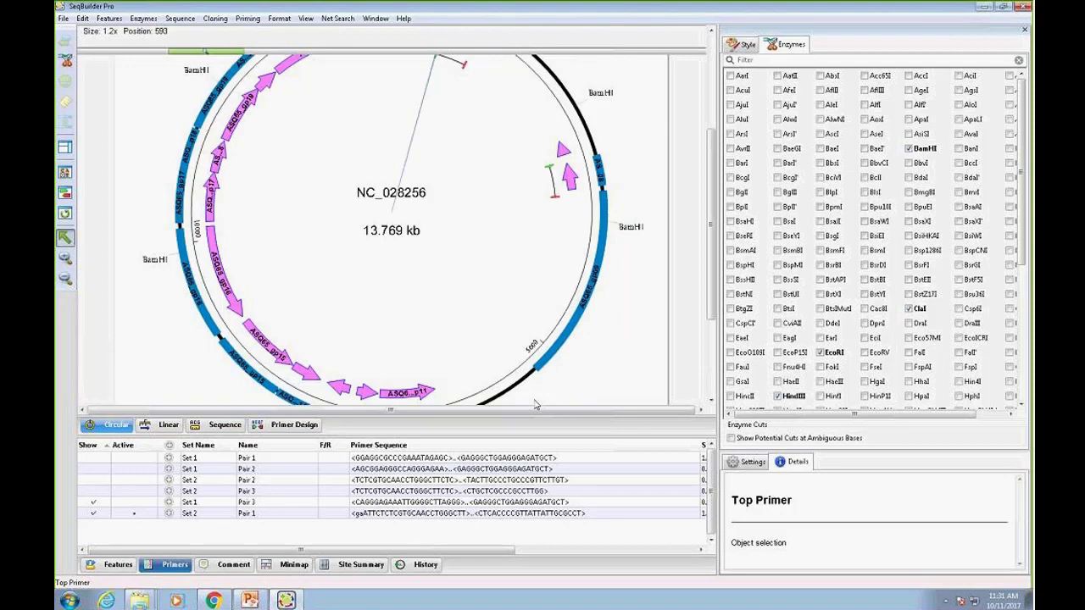
pyautogui.click(305, 18)
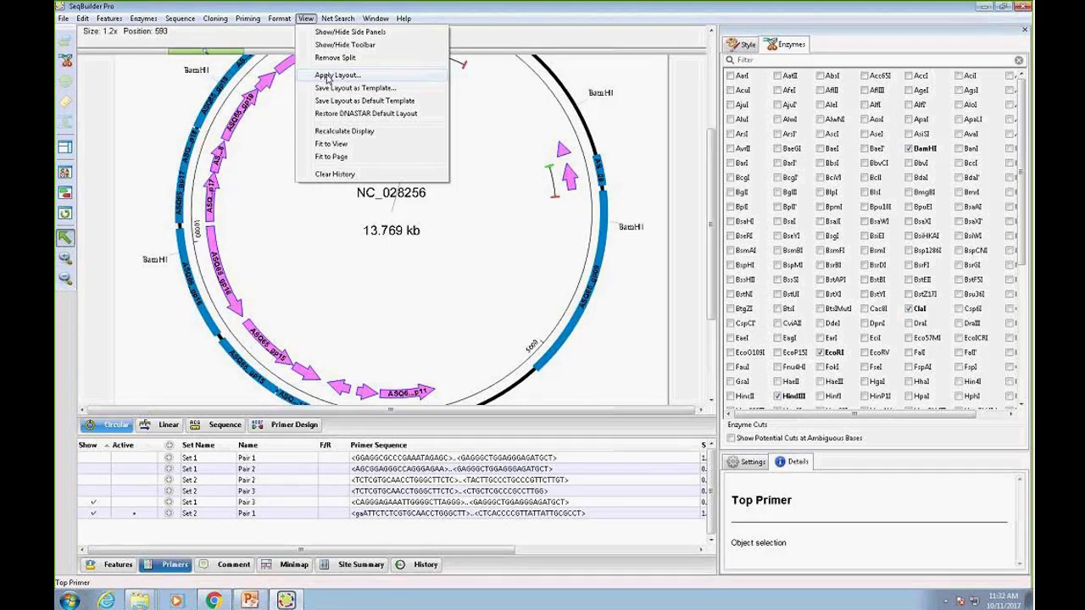
pyautogui.click(167, 109)
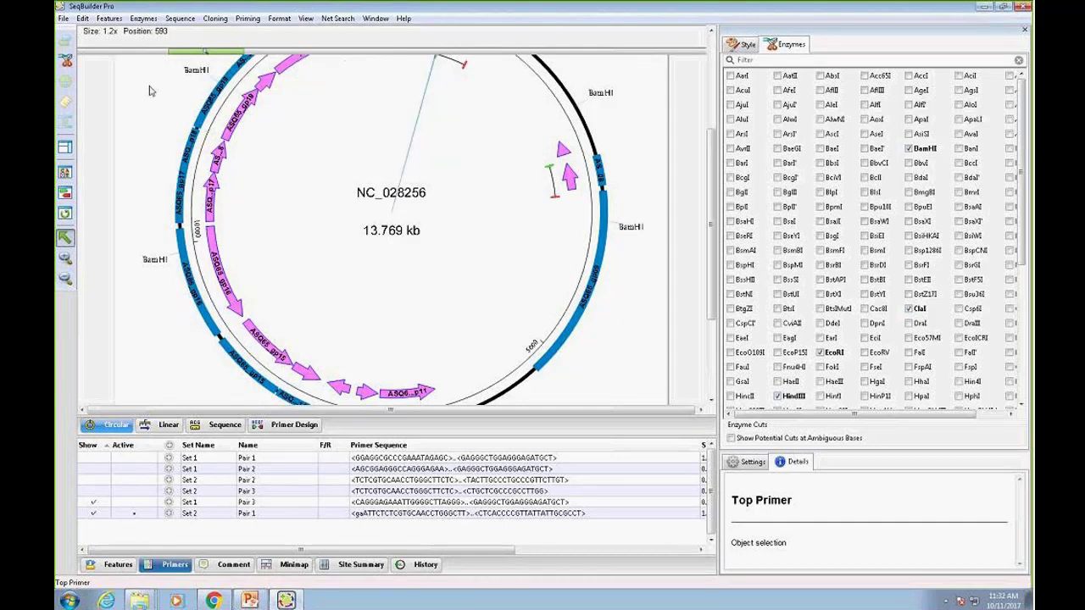
# - Close the NC_028256 document and open pbr322.sbd from Documents > DNASTAR > Lasergene 15 Data > Demo Data
pyautogui.click(63, 19)
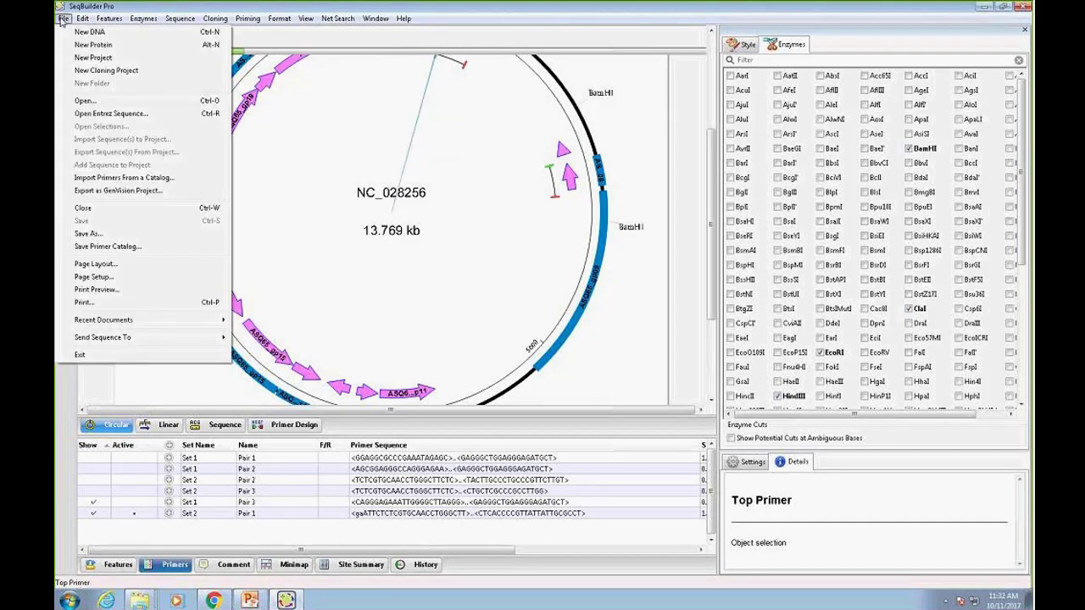
pyautogui.click(82, 207)
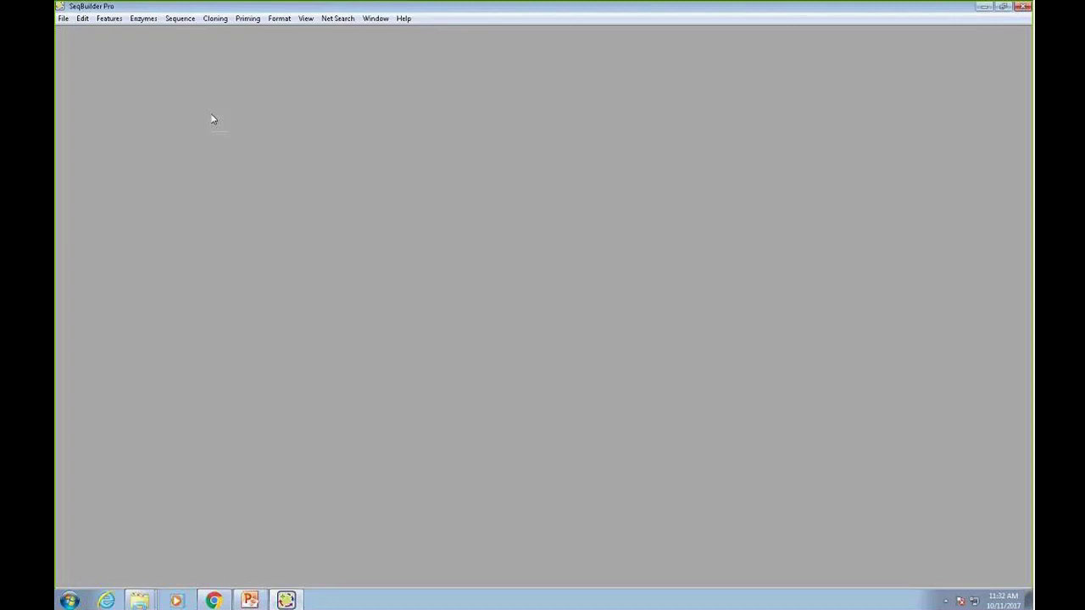
pyautogui.click(62, 18)
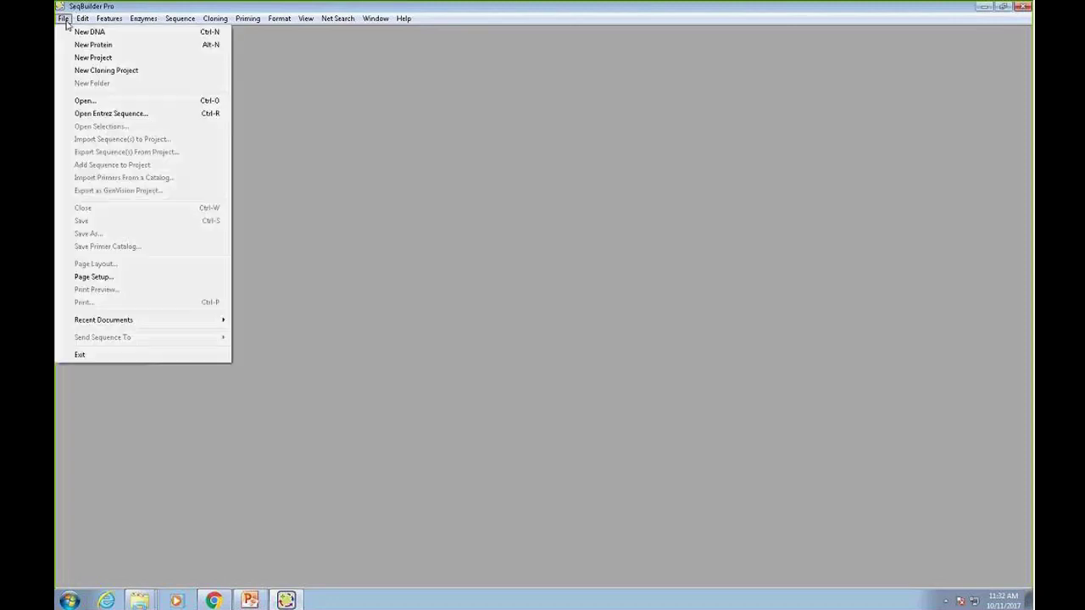
pyautogui.click(84, 102)
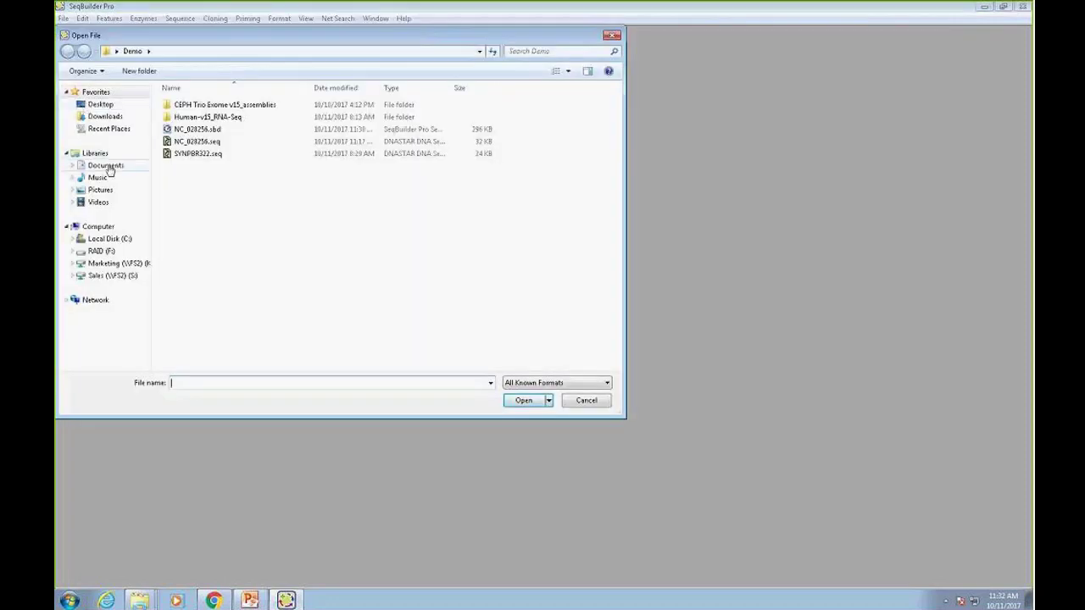
pyautogui.click(107, 167)
pyautogui.doubleClick(193, 200)
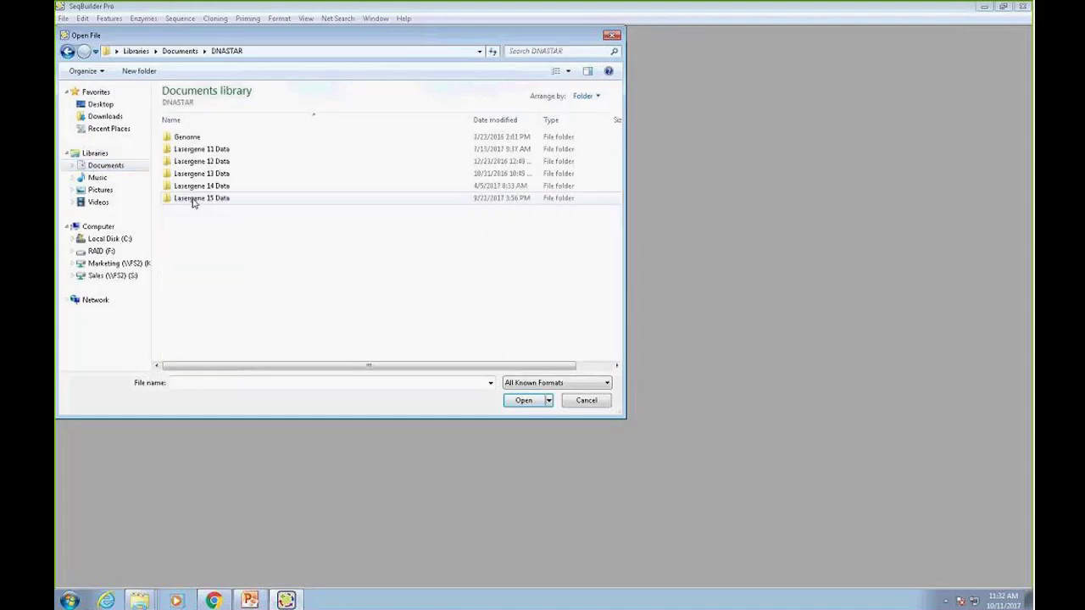
pyautogui.doubleClick(193, 200)
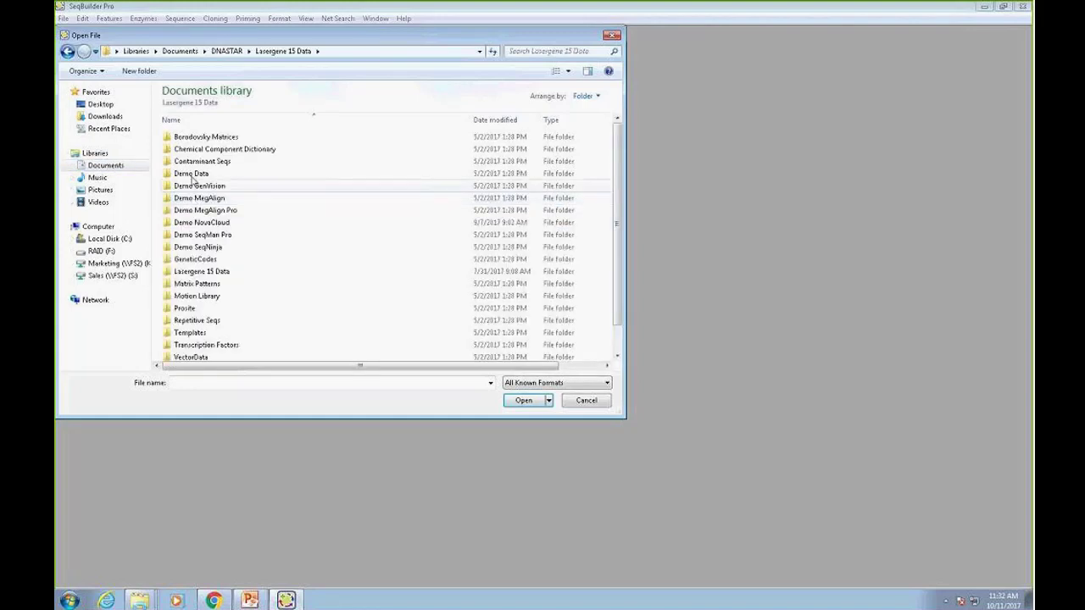
pyautogui.doubleClick(192, 173)
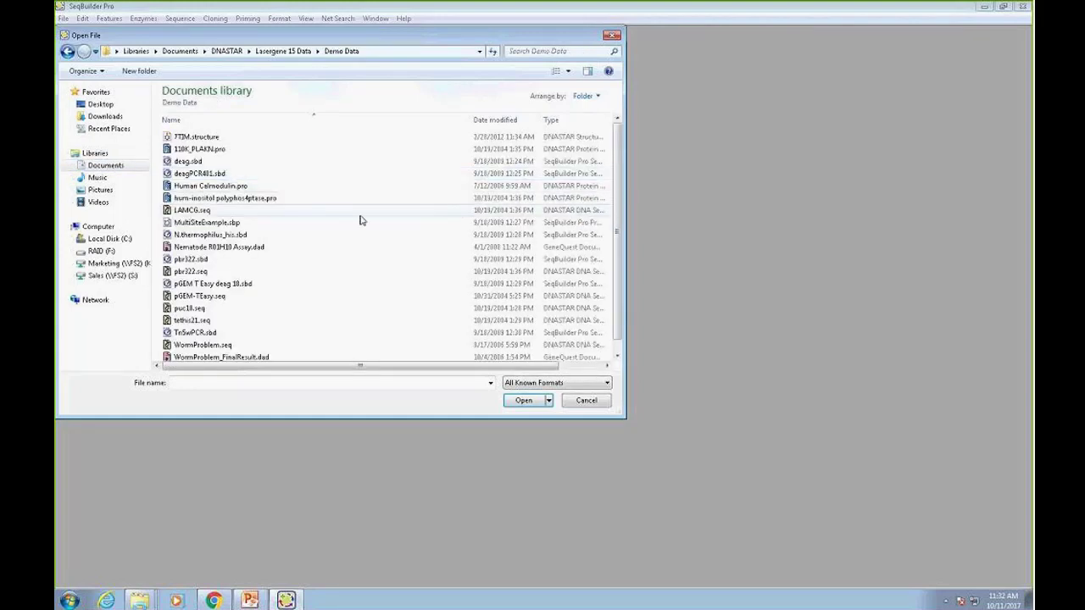
pyautogui.scroll(-1, 361, 214)
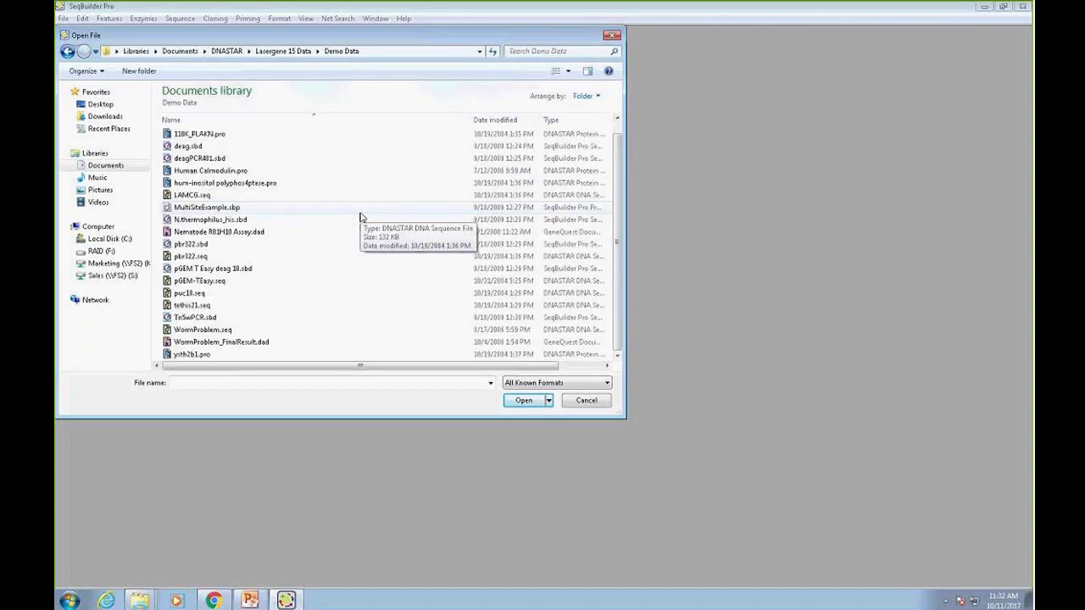
pyautogui.click(191, 245)
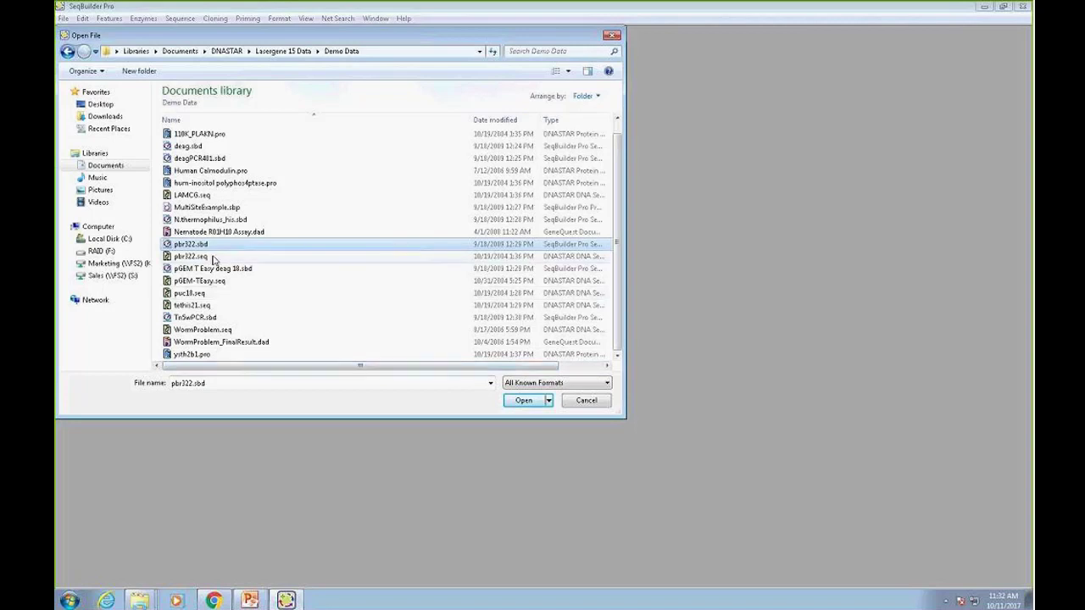
pyautogui.click(522, 402)
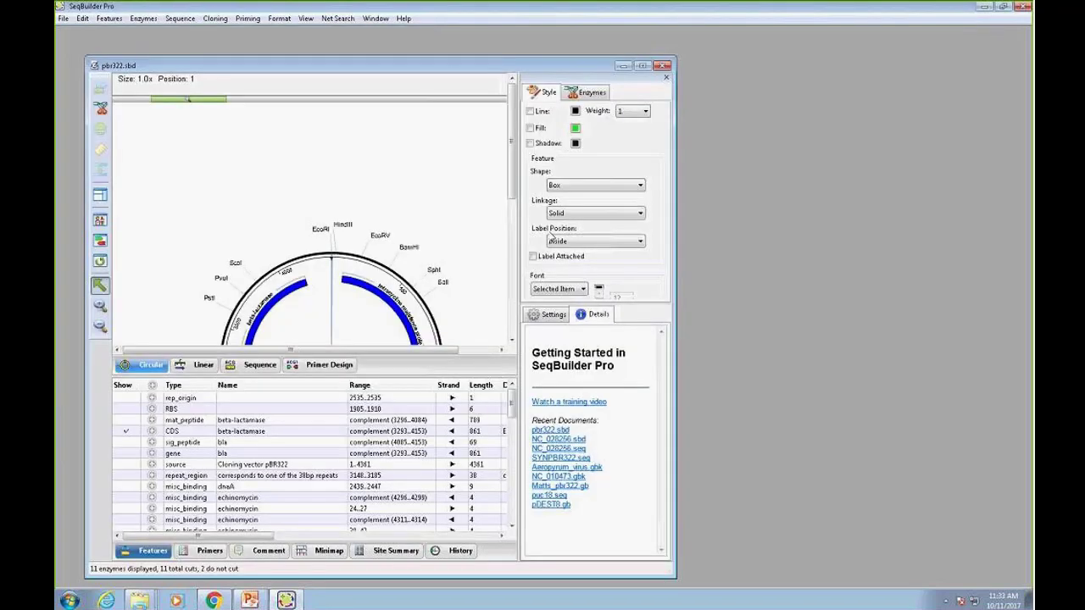
# - Reposition and enlarge the pbr322.sbd document window, then maximize it to fill the workspace
pyautogui.moveTo(447, 68); pyautogui.dragTo(461, 50)
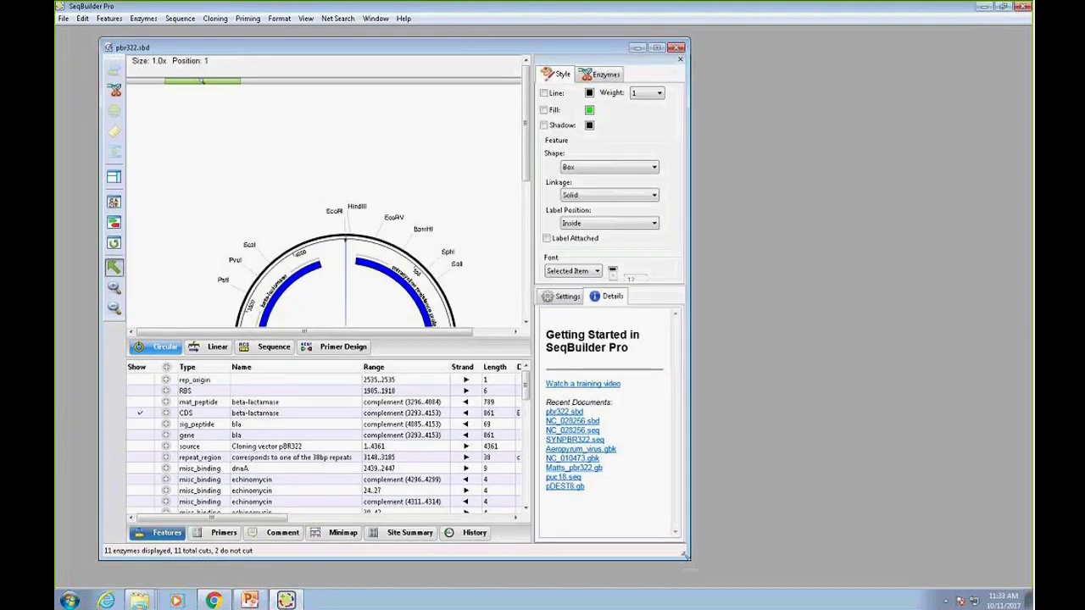
pyautogui.moveTo(688, 556); pyautogui.dragTo(931, 571)
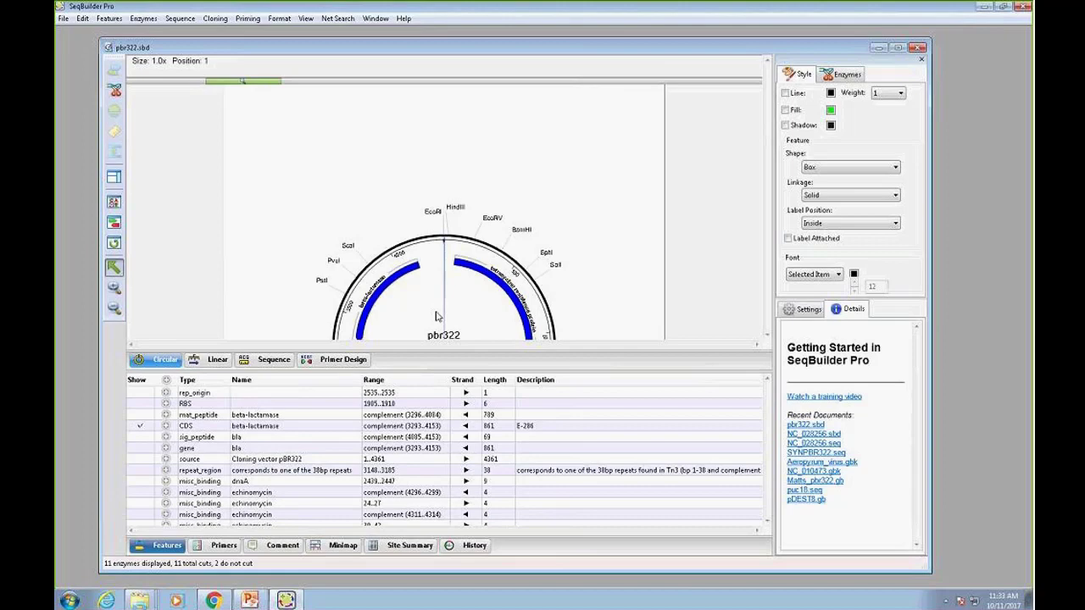
pyautogui.click(899, 49)
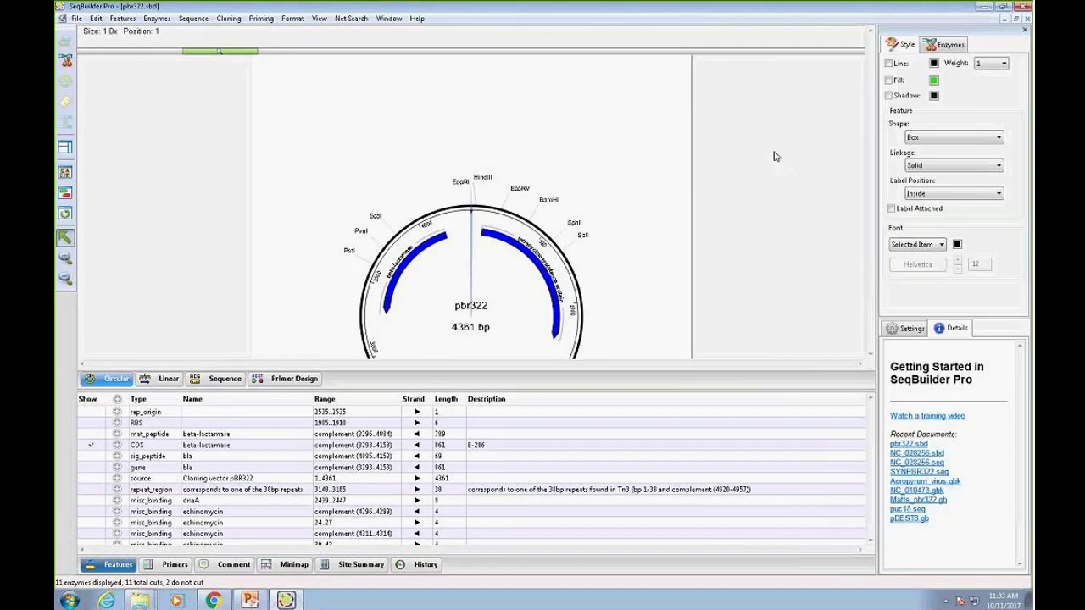
# - Select all features in the pbr322 feature list and show them on the circular map
pyautogui.scroll(-3, 605, 160)
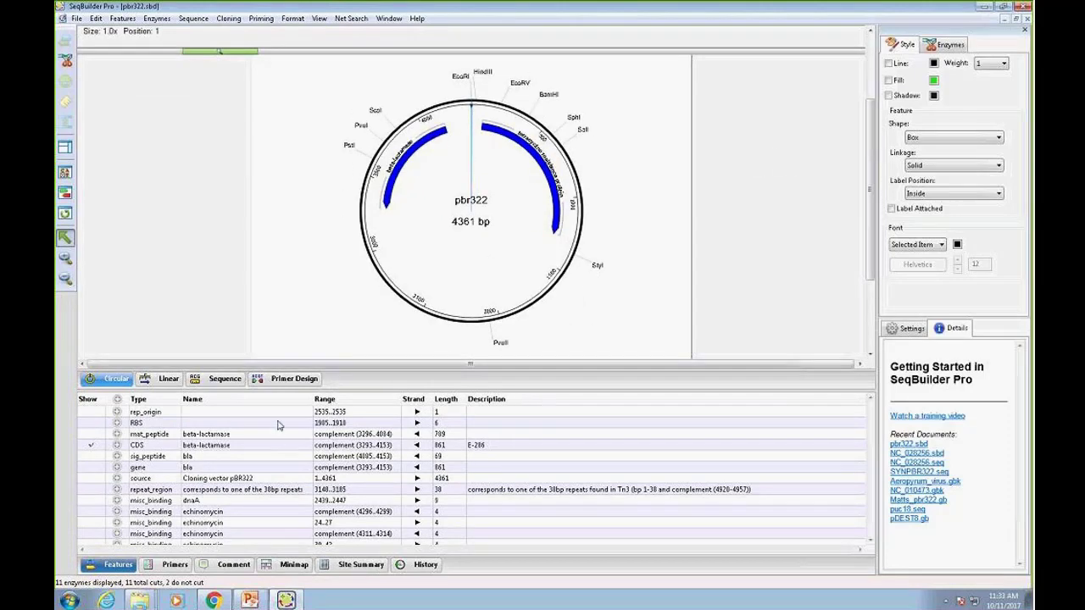
pyautogui.moveTo(256, 413); pyautogui.dragTo(266, 548)
pyautogui.rightClick(146, 486)
pyautogui.click(144, 500)
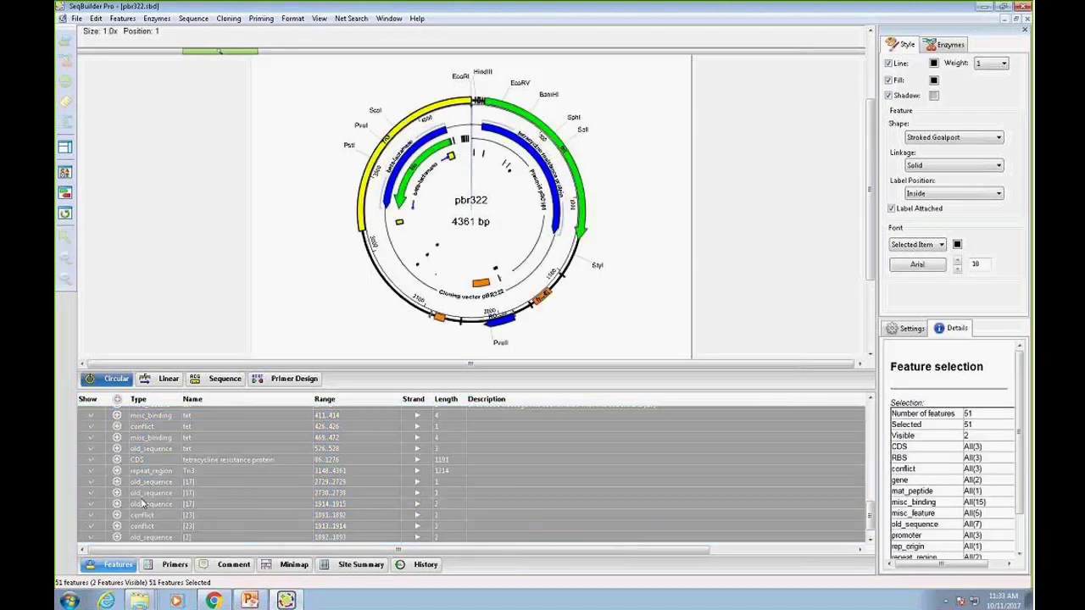